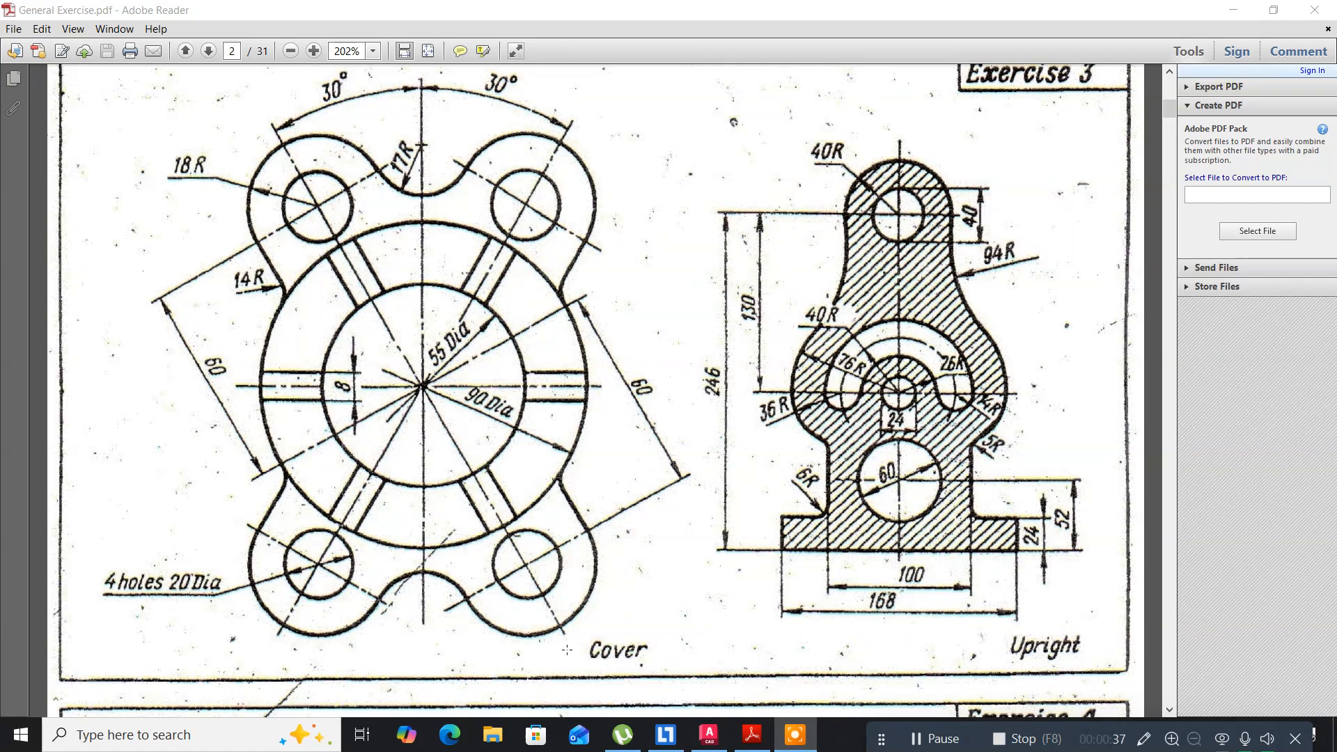
Examine the shape and dimensions of the Upright part in the Exercise 3 drawing.
scroll(567, 649, "up", 5)
scroll(567, 649, "down", 8)
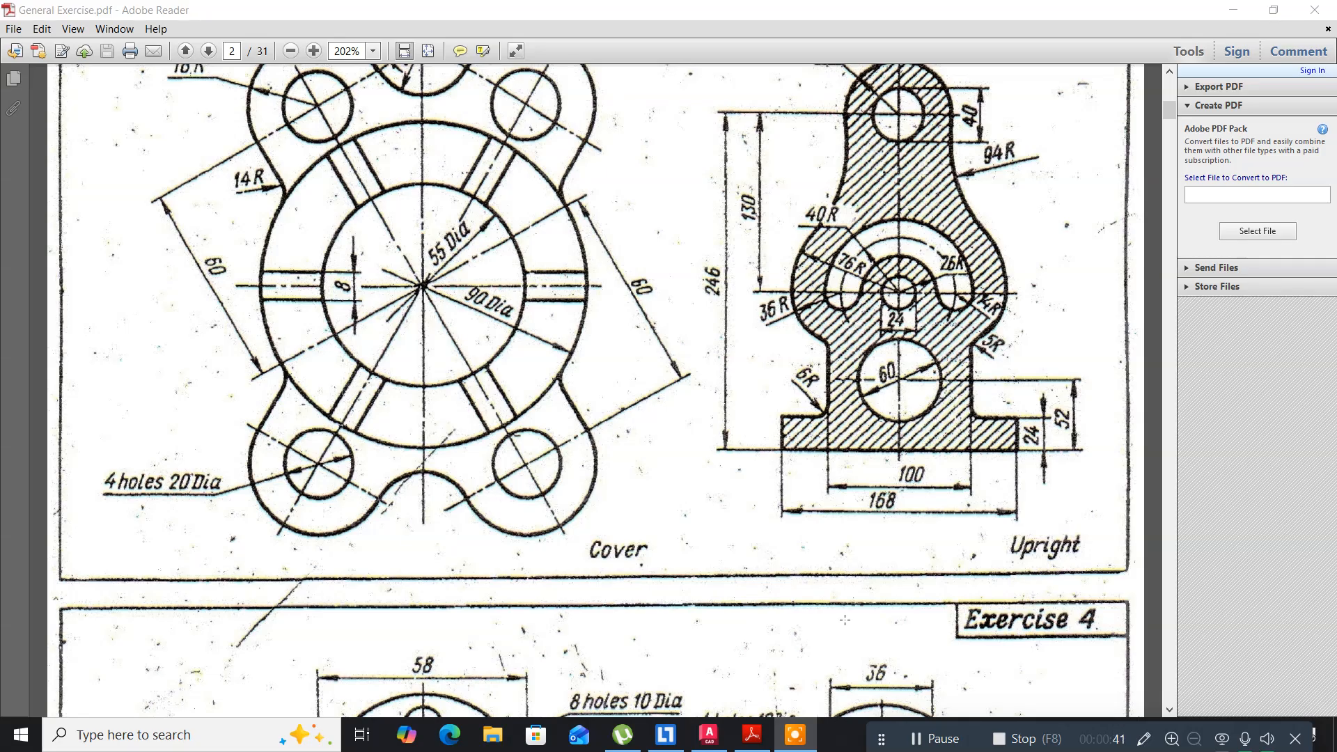
scroll(844, 619, "up", 3)
scroll(820, 577, "down", 3)
scroll(820, 576, "up", 3)
scroll(820, 576, "down", 2)
scroll(820, 577, "up", 3)
scroll(821, 576, "down", 3)
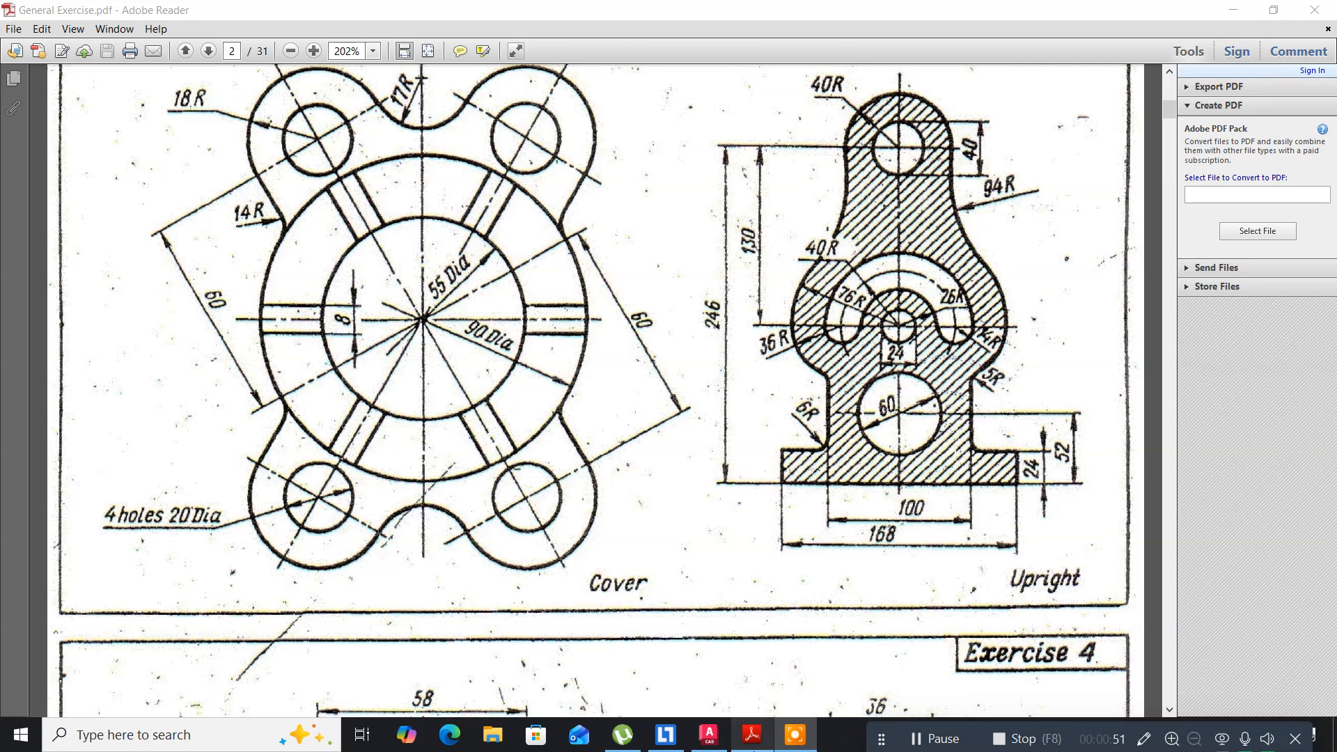
Switch to AutoCAD and draw the upright's horizontal base line 168 units long with polar tracking on.
left_click(752, 736)
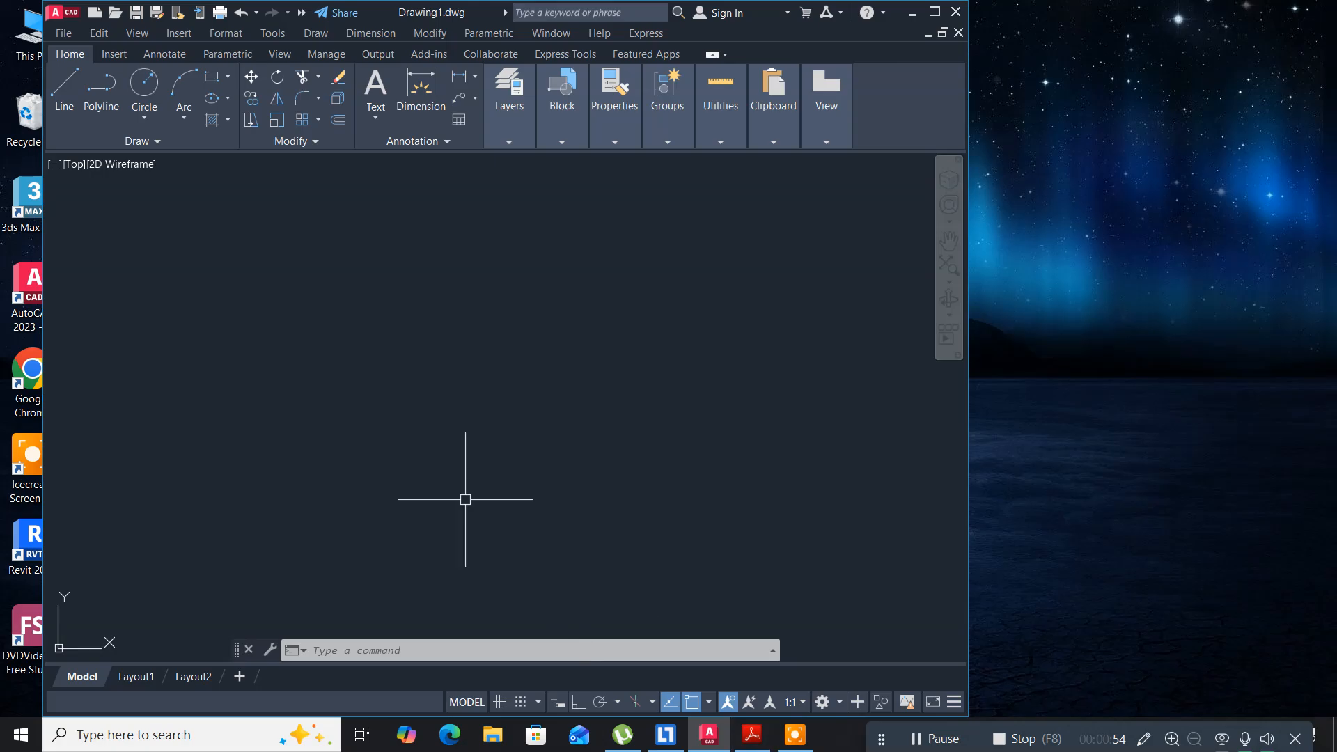
left_click(257, 378)
left_click(397, 472)
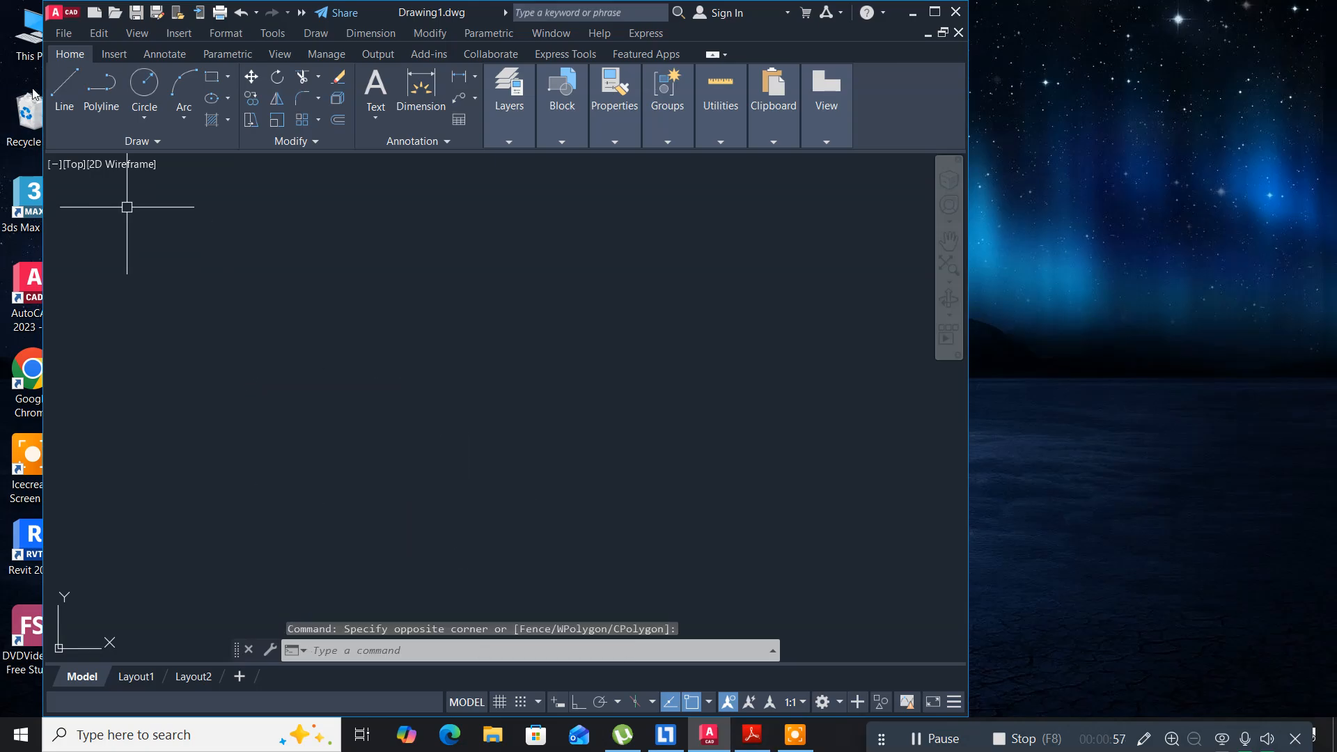
left_click(64, 87)
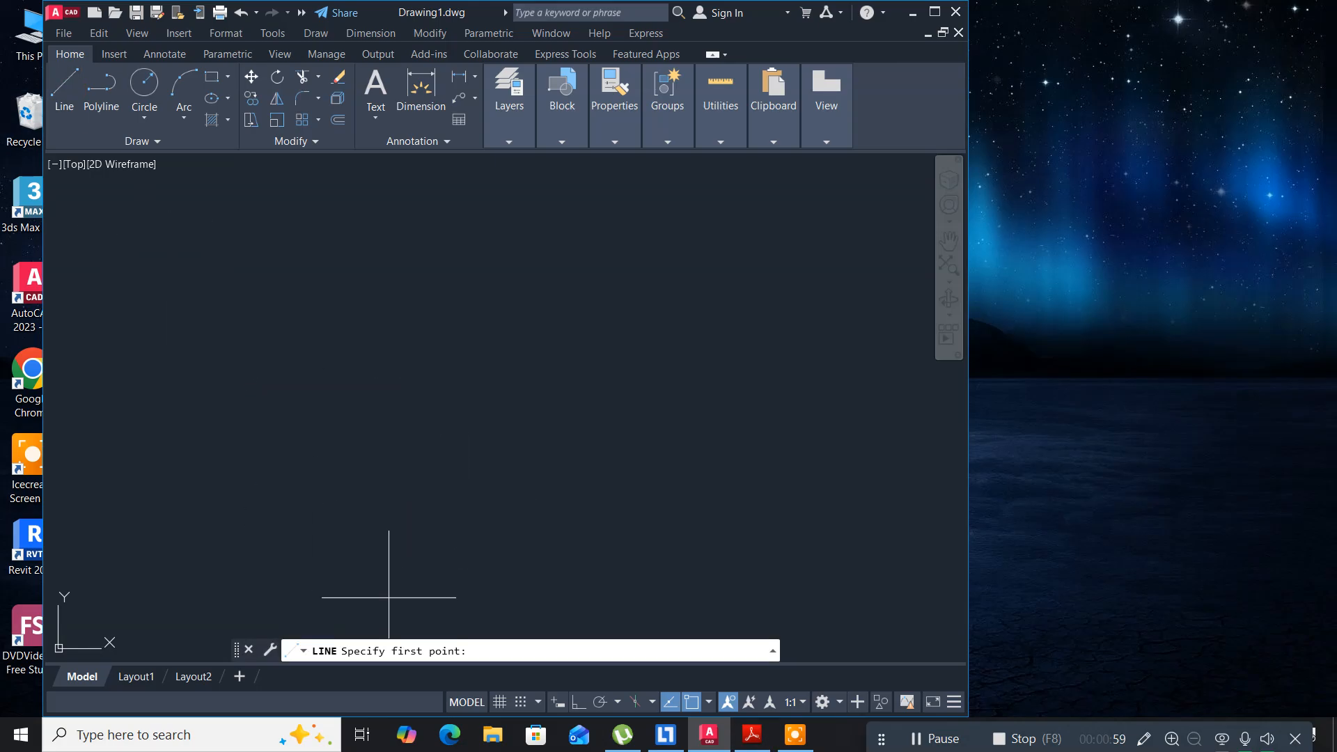
left_click(251, 483)
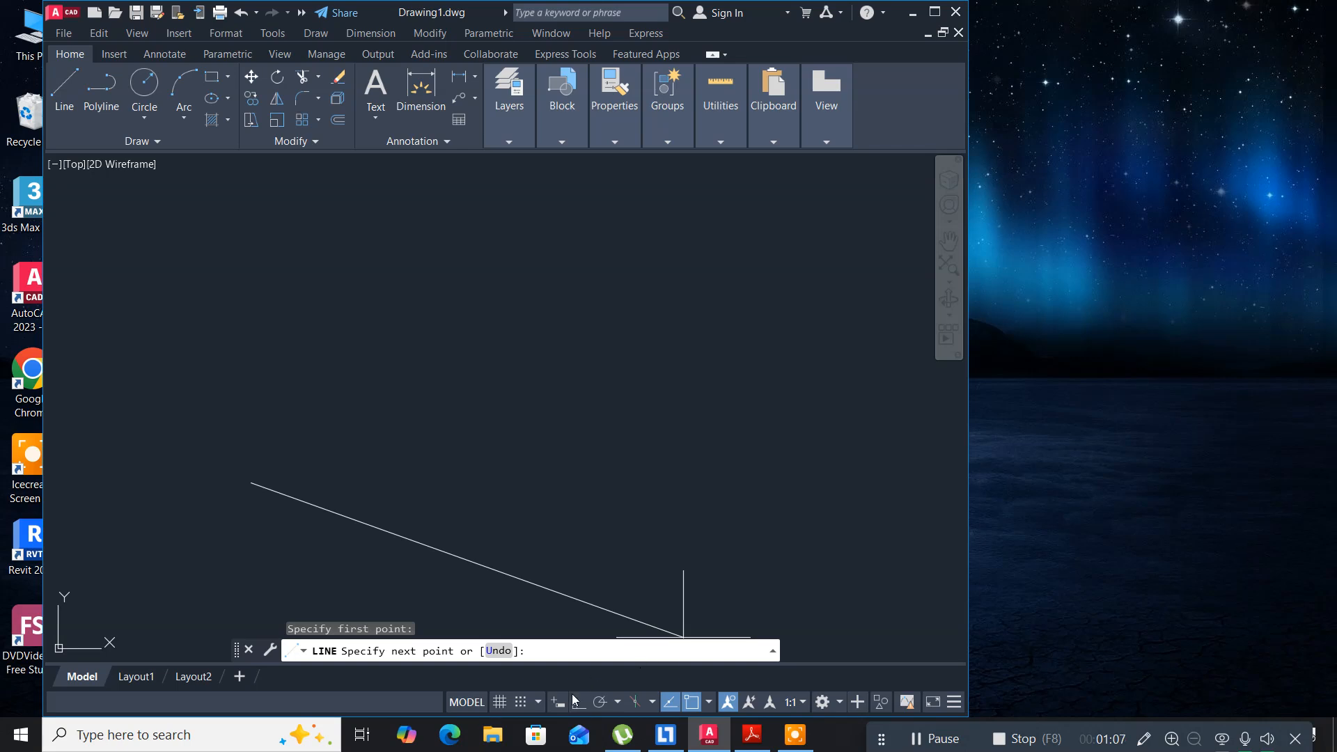
left_click(600, 701)
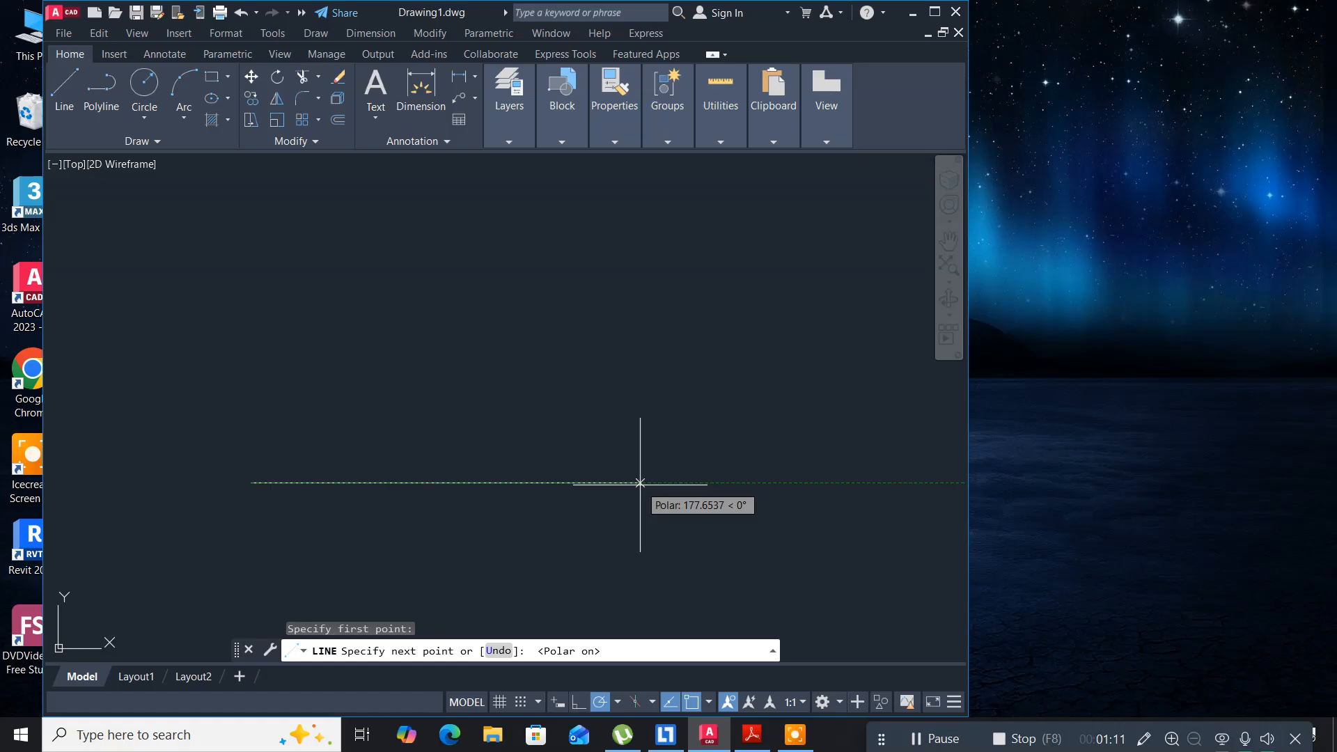
type("168")
key("Return")
key("Return")
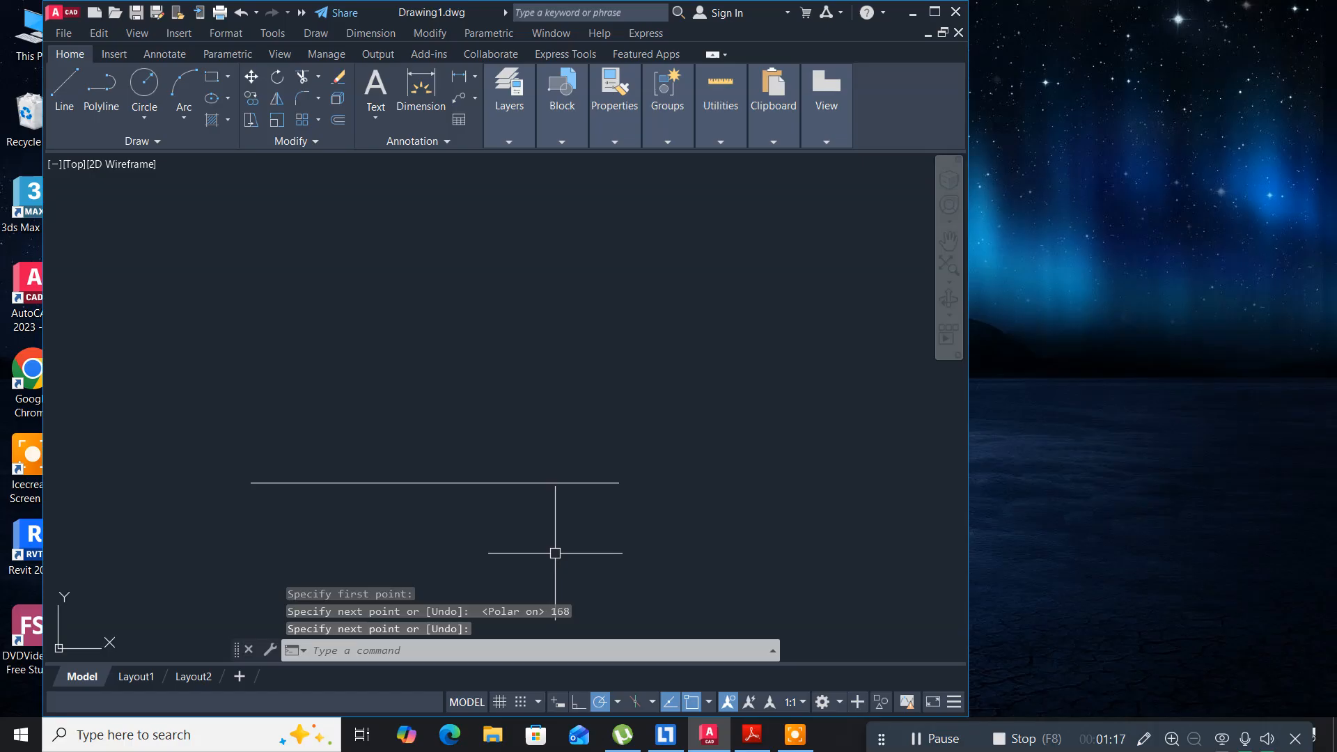
Check the reference PDF and draw a vertical line 24 units up from the base line's right end.
key("alt+Tab")
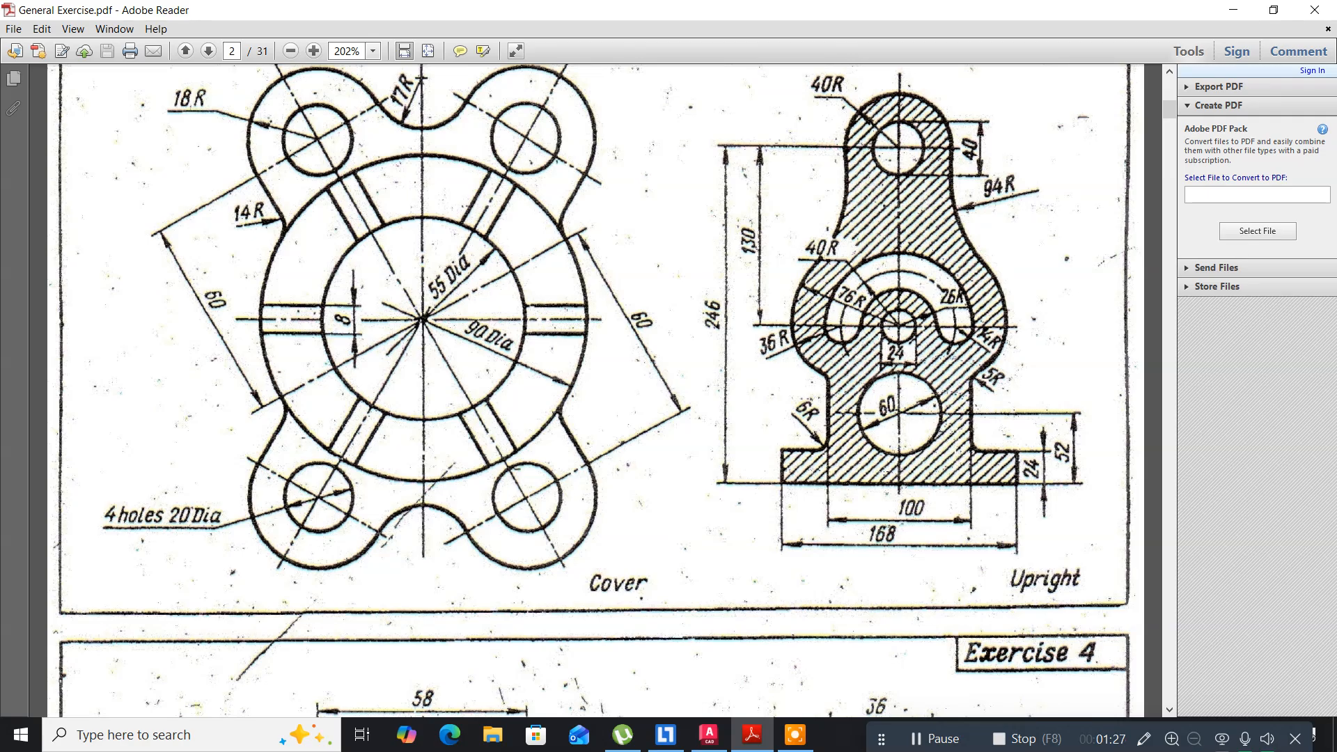
key("alt+Tab")
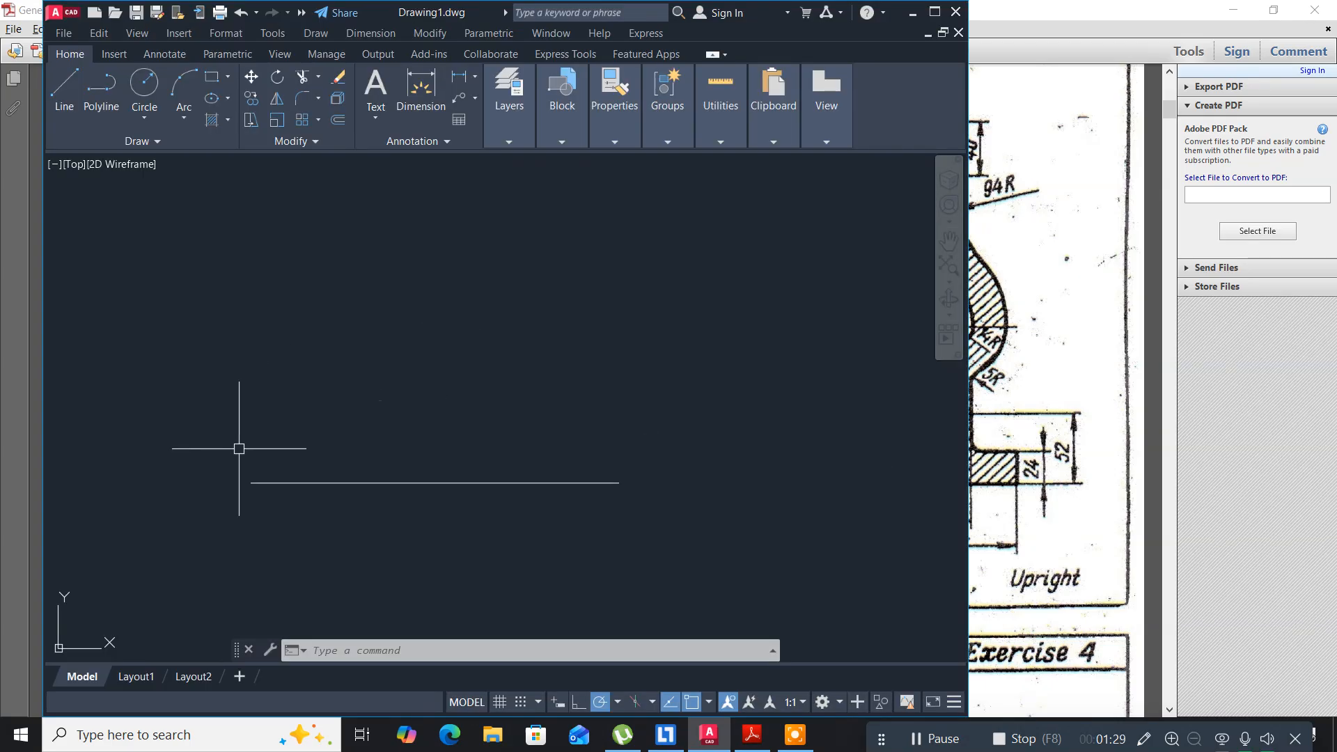
left_click(59, 89)
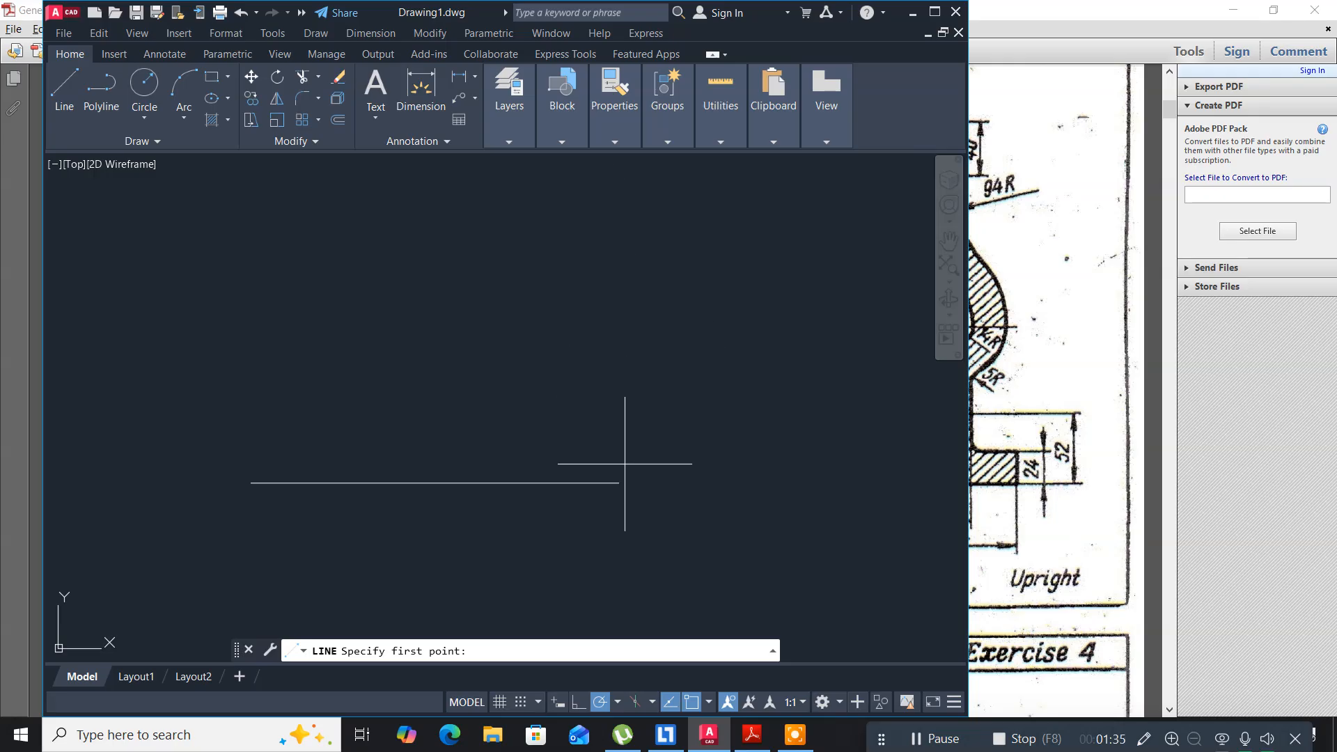
left_click(619, 483)
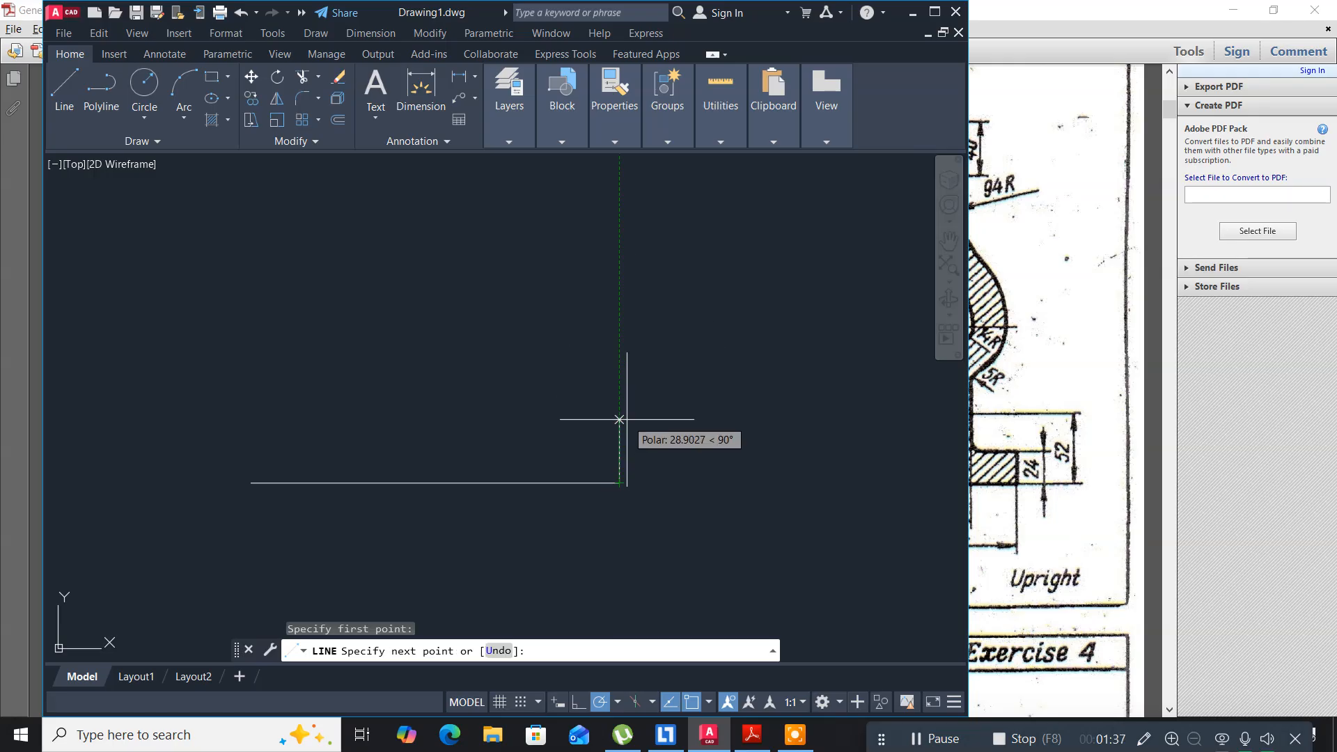
type("24")
key("Return")
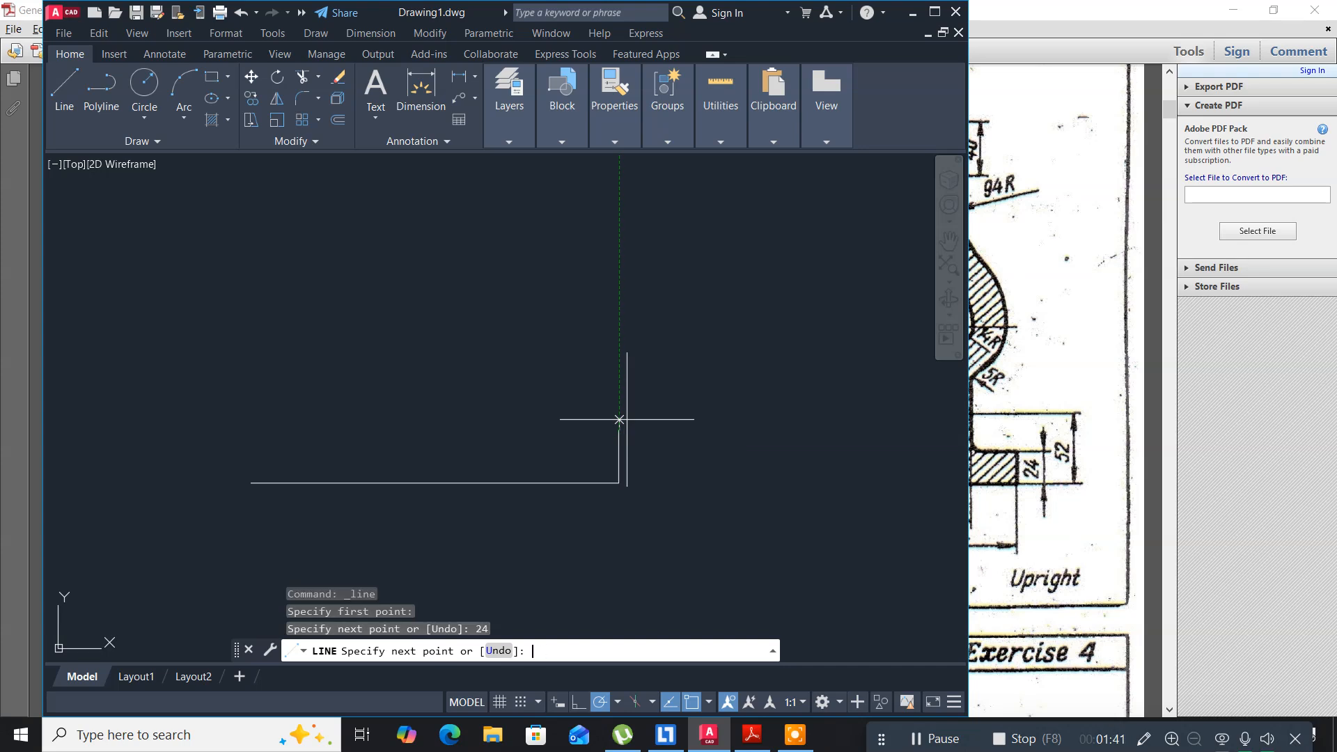
key("Return")
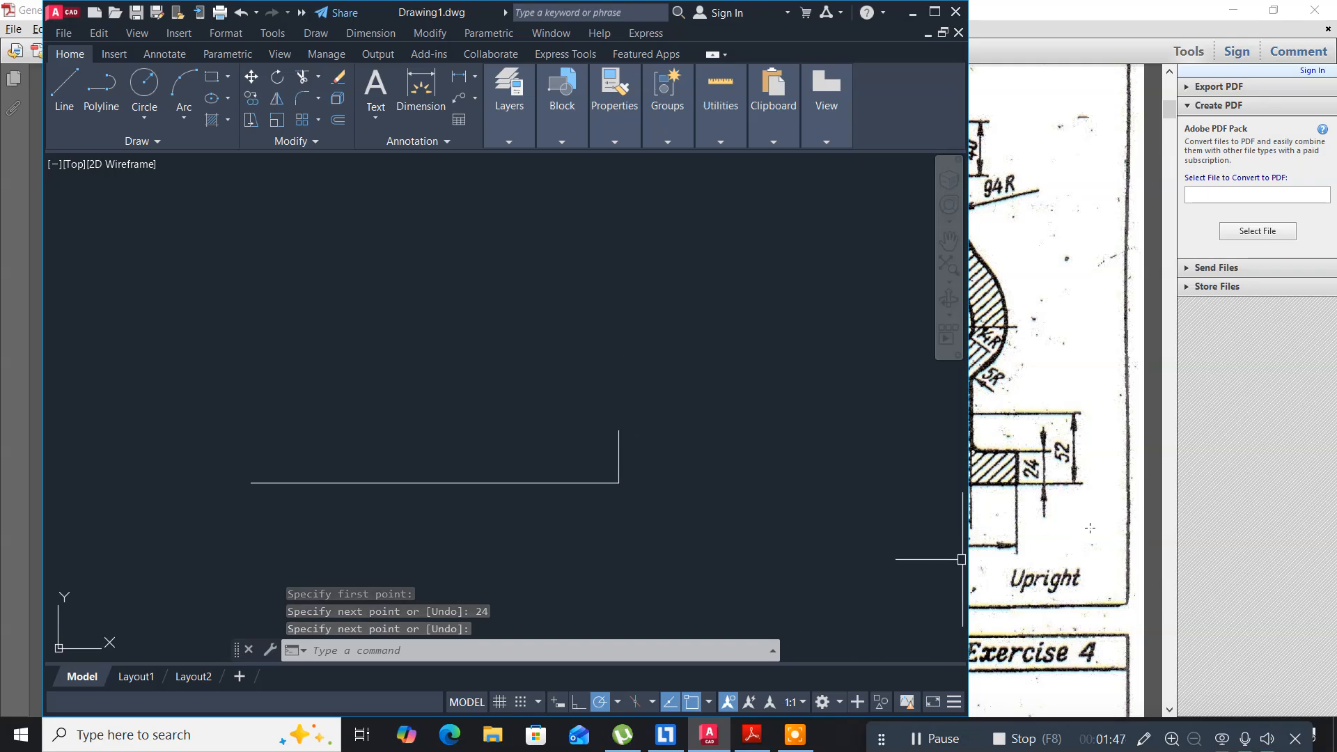
Consult the reference PDF and draw a horizontal line 34 units leftward from the top of the short vertical line.
left_click(1194, 529)
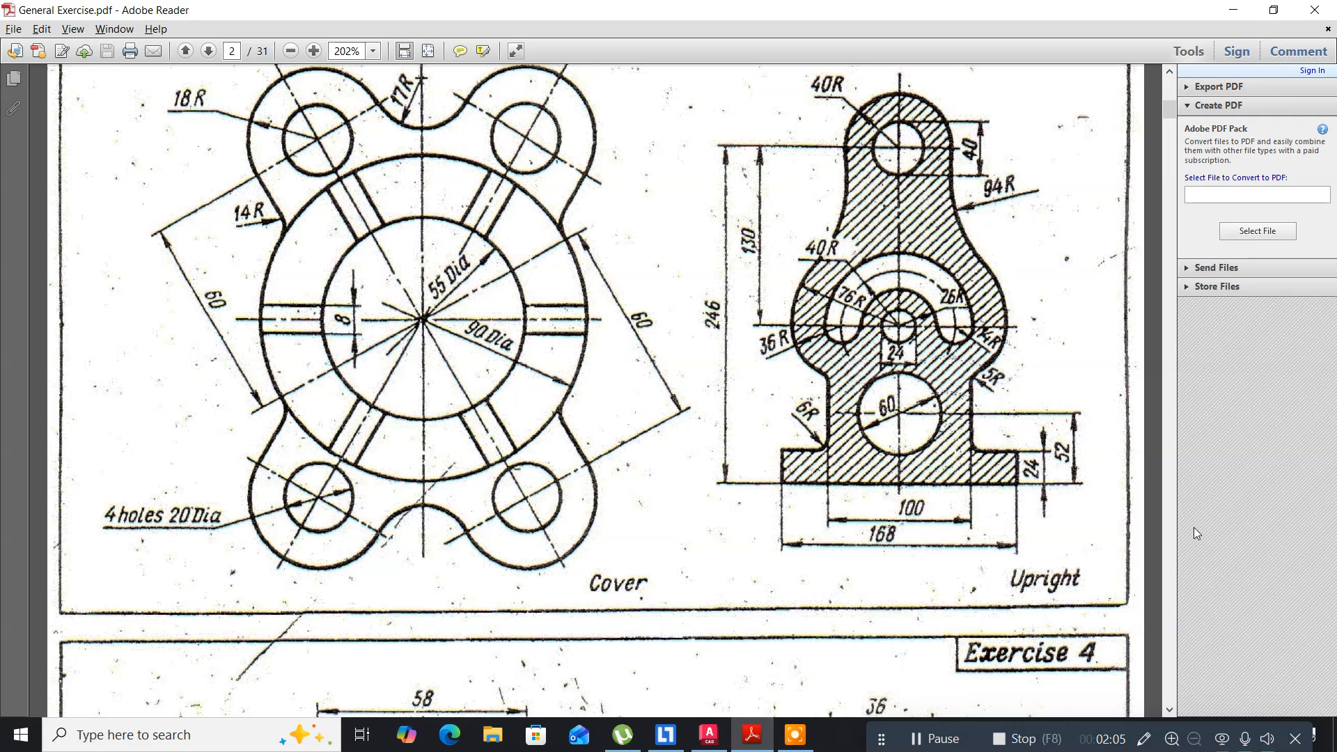
key("alt+Tab")
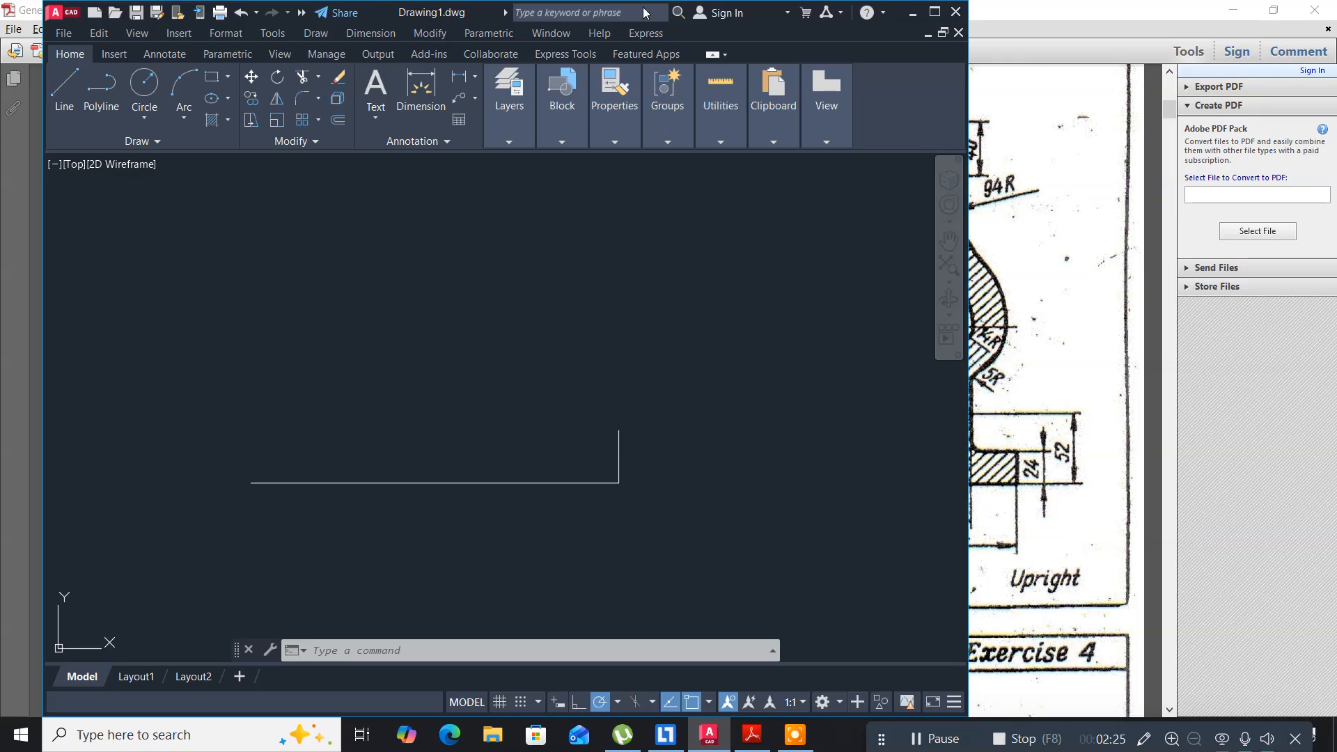
left_click(64, 87)
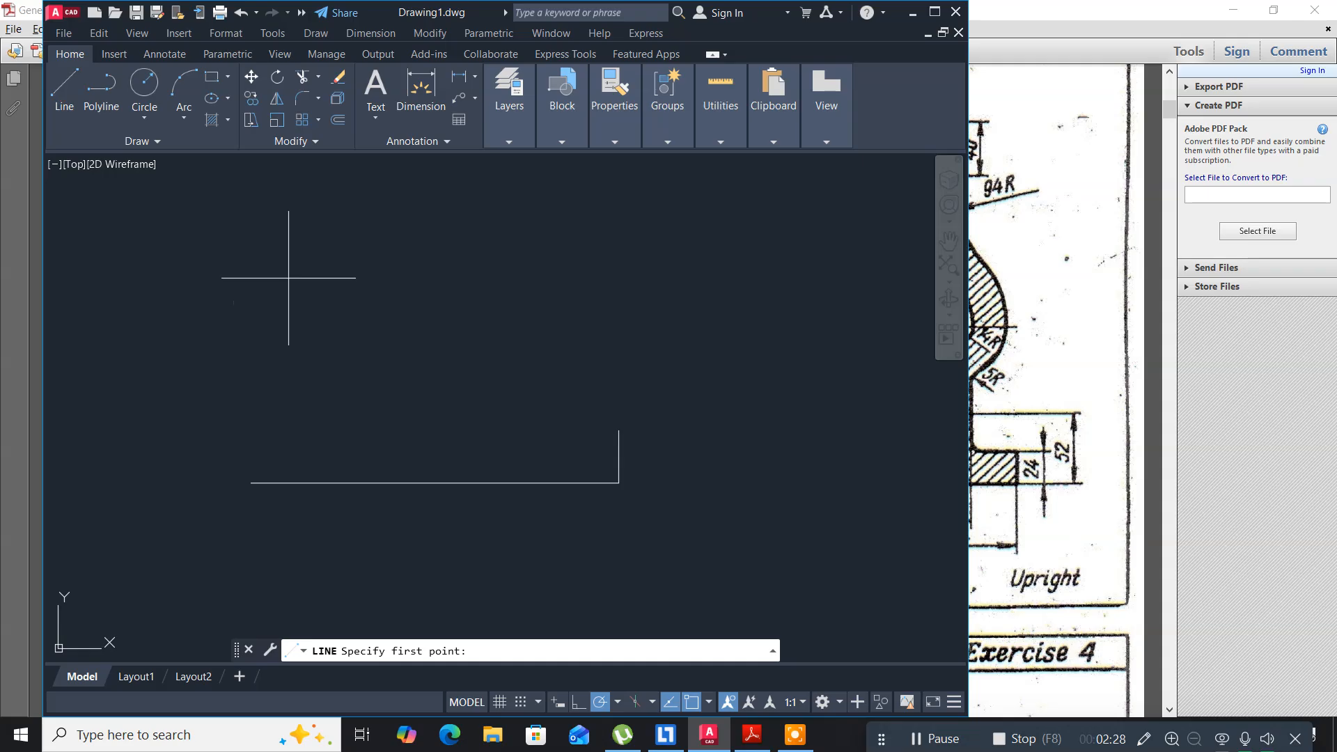
left_click(619, 429)
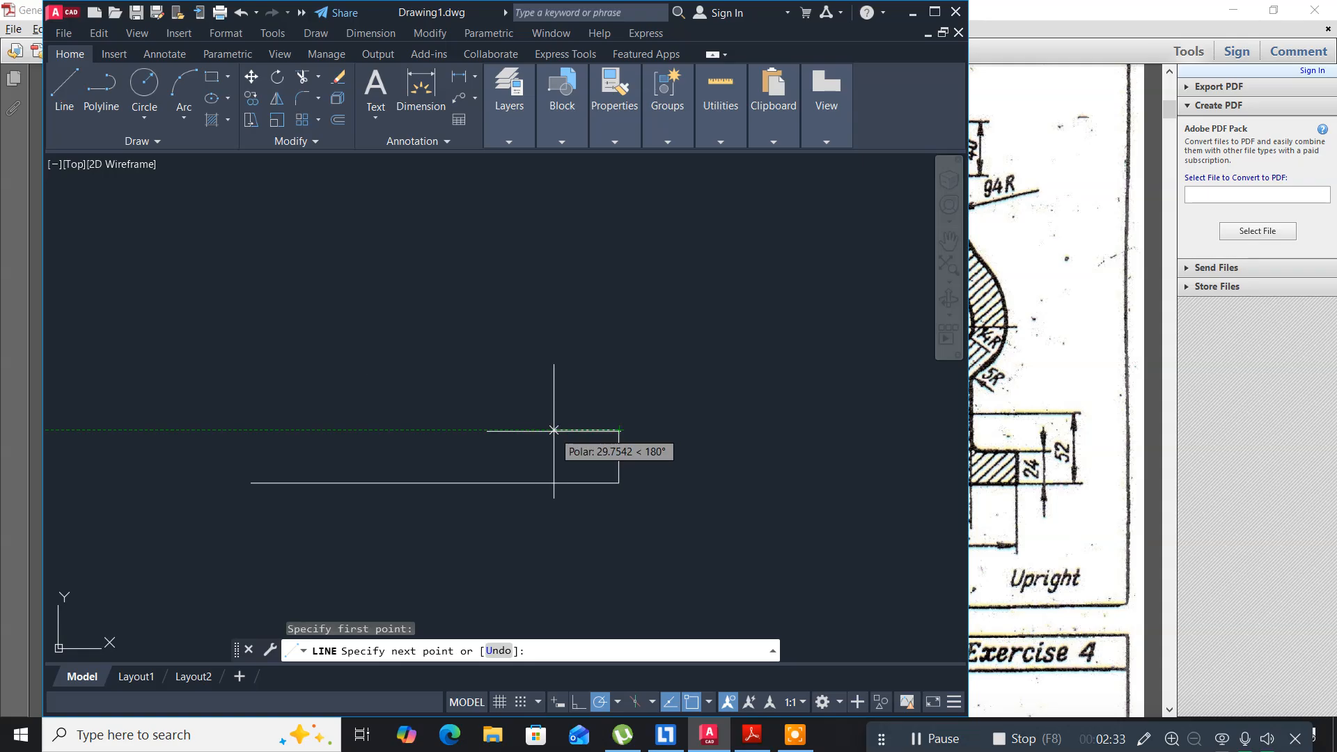
type("34")
key("Return")
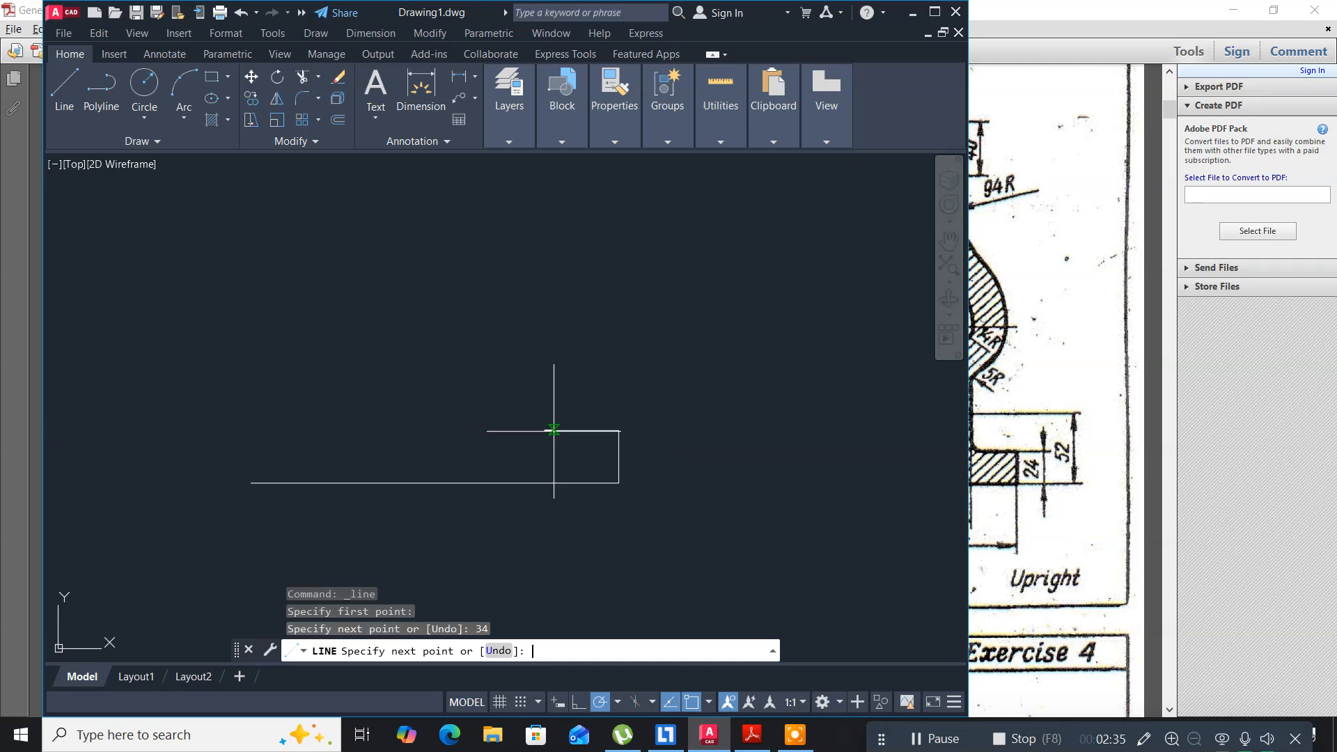
key("Return")
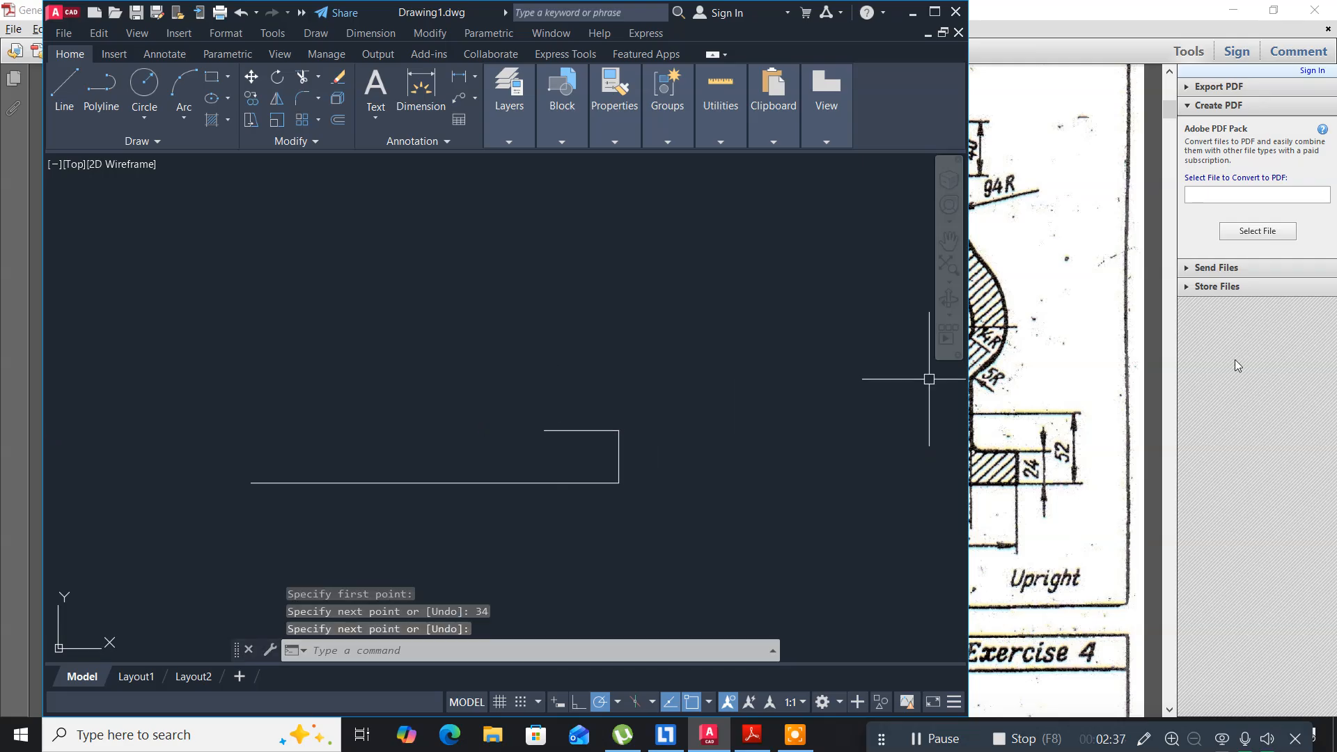
Check the reference PDF and draw a circle of diameter 40 centred on the midpoint of the base line.
left_click(1230, 355)
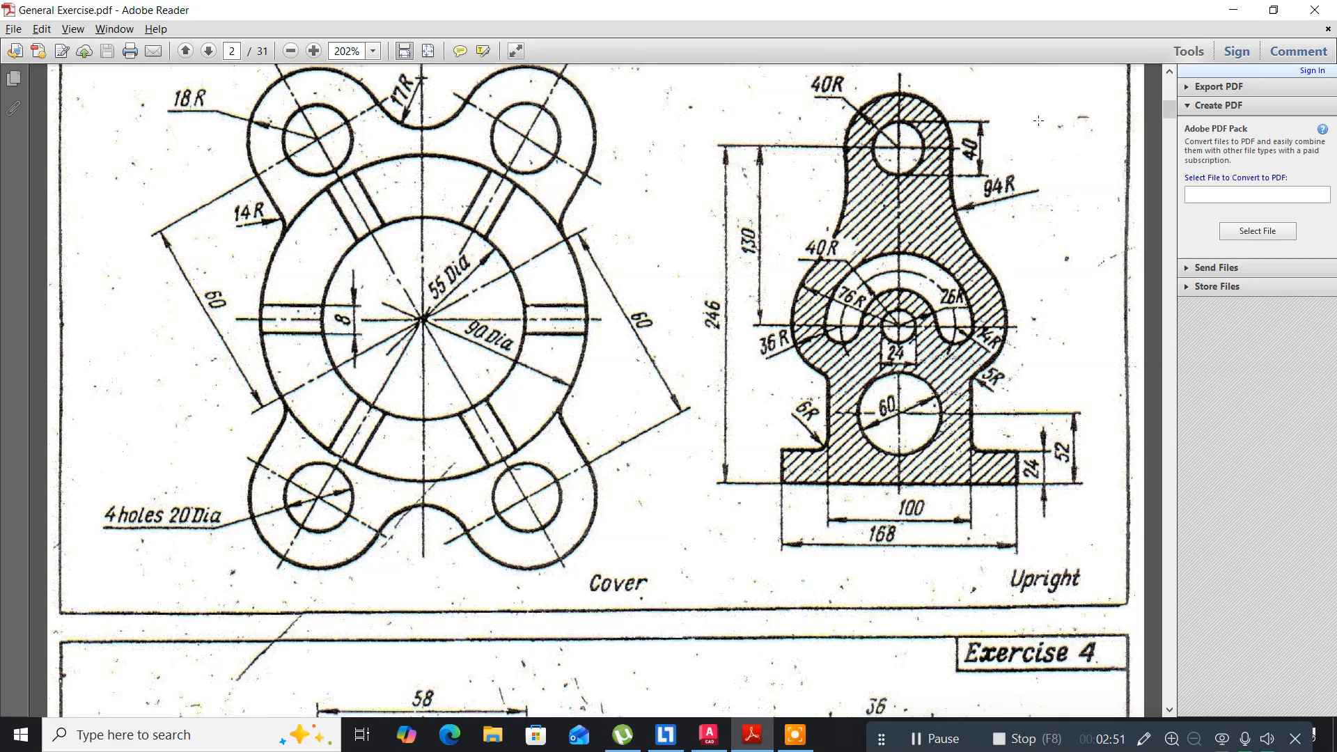
key("alt+Tab")
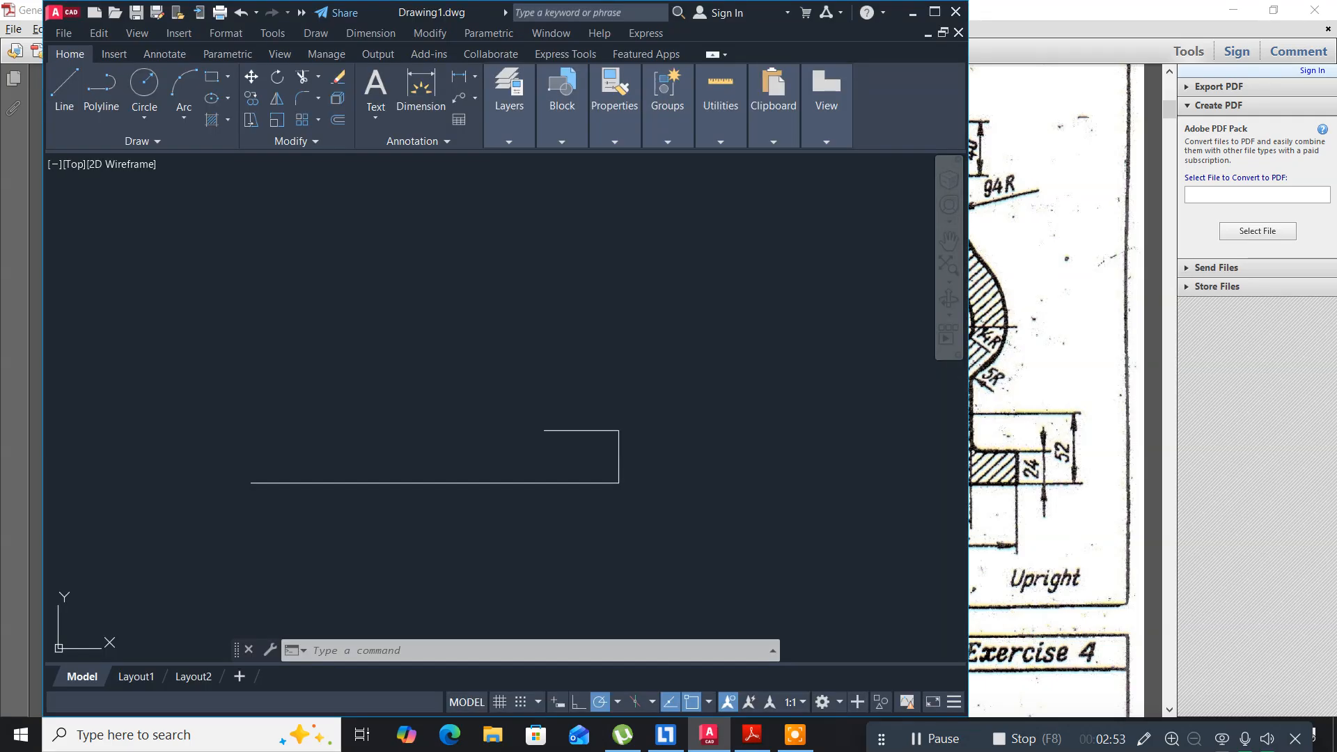
left_click(145, 84)
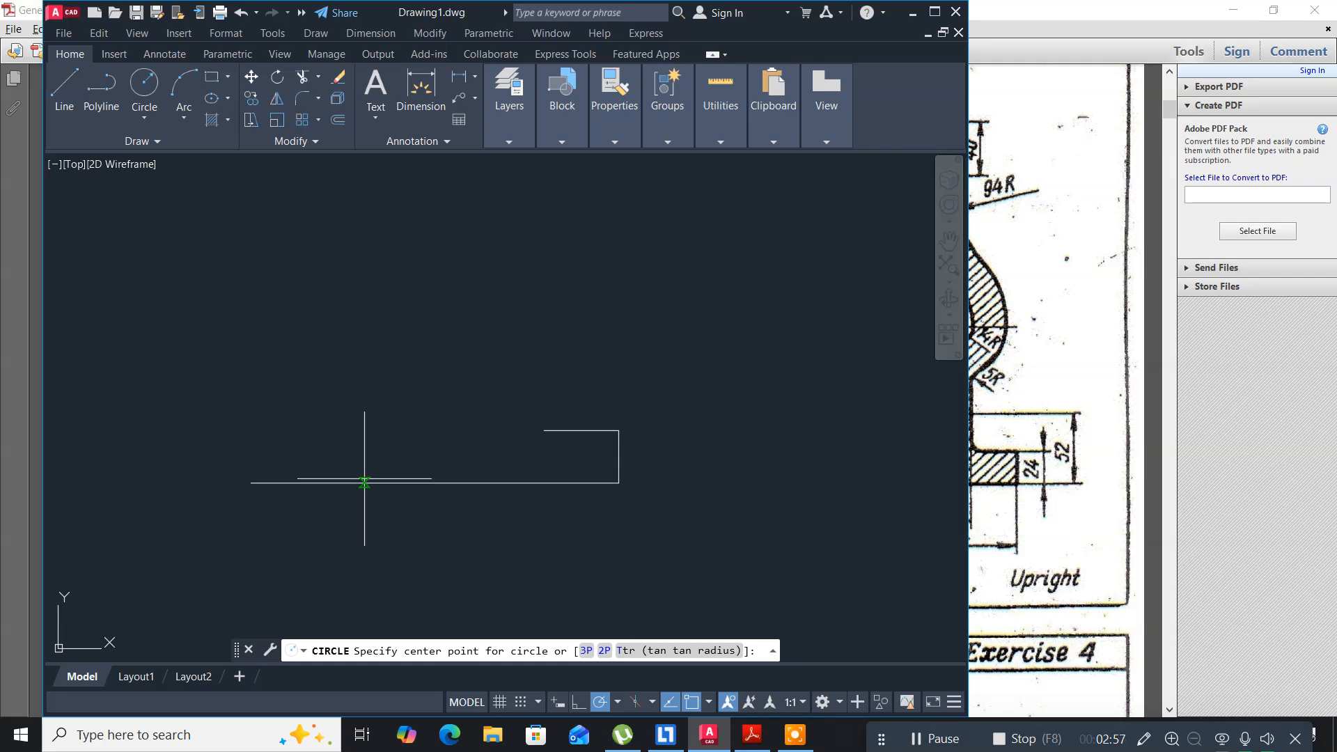
left_click(435, 482)
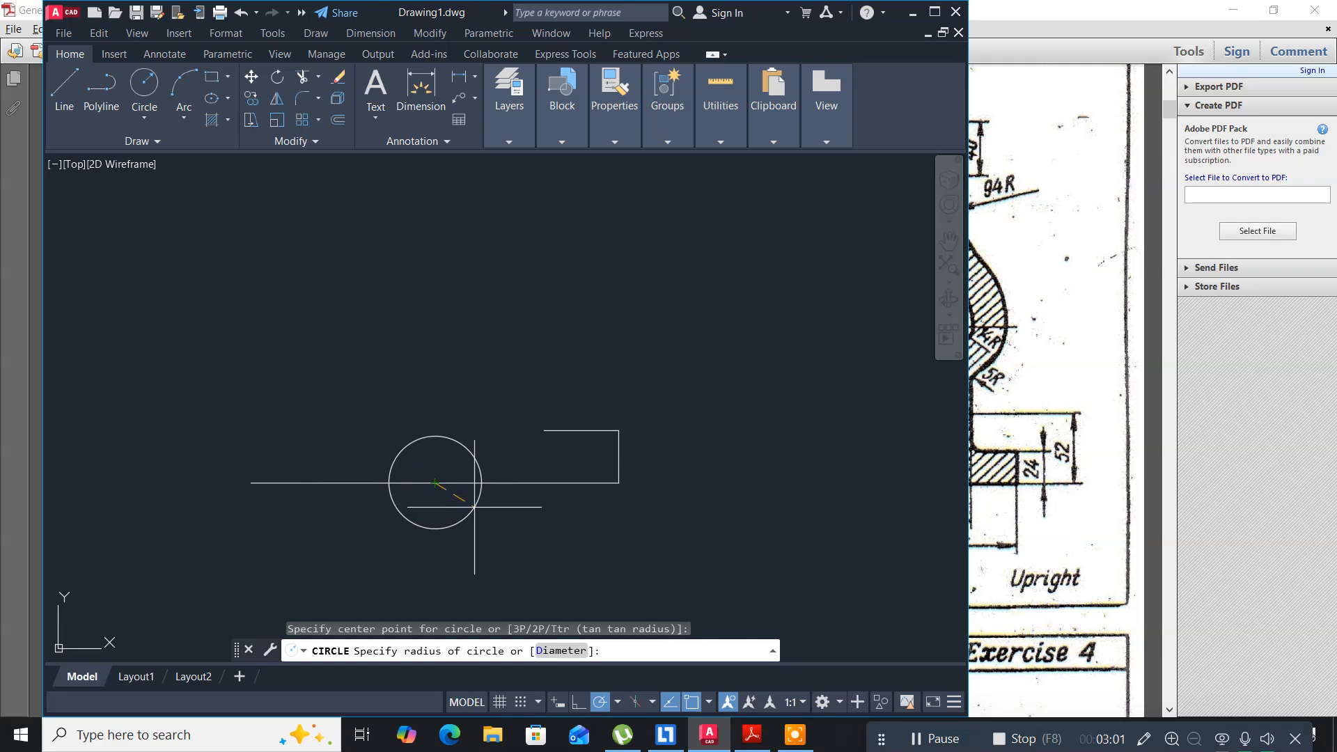
type("d")
key("Return")
type("40")
key("Return")
Check the hole height in the reference PDF and move the circle from its centre 246 units straight up.
key("alt+Tab")
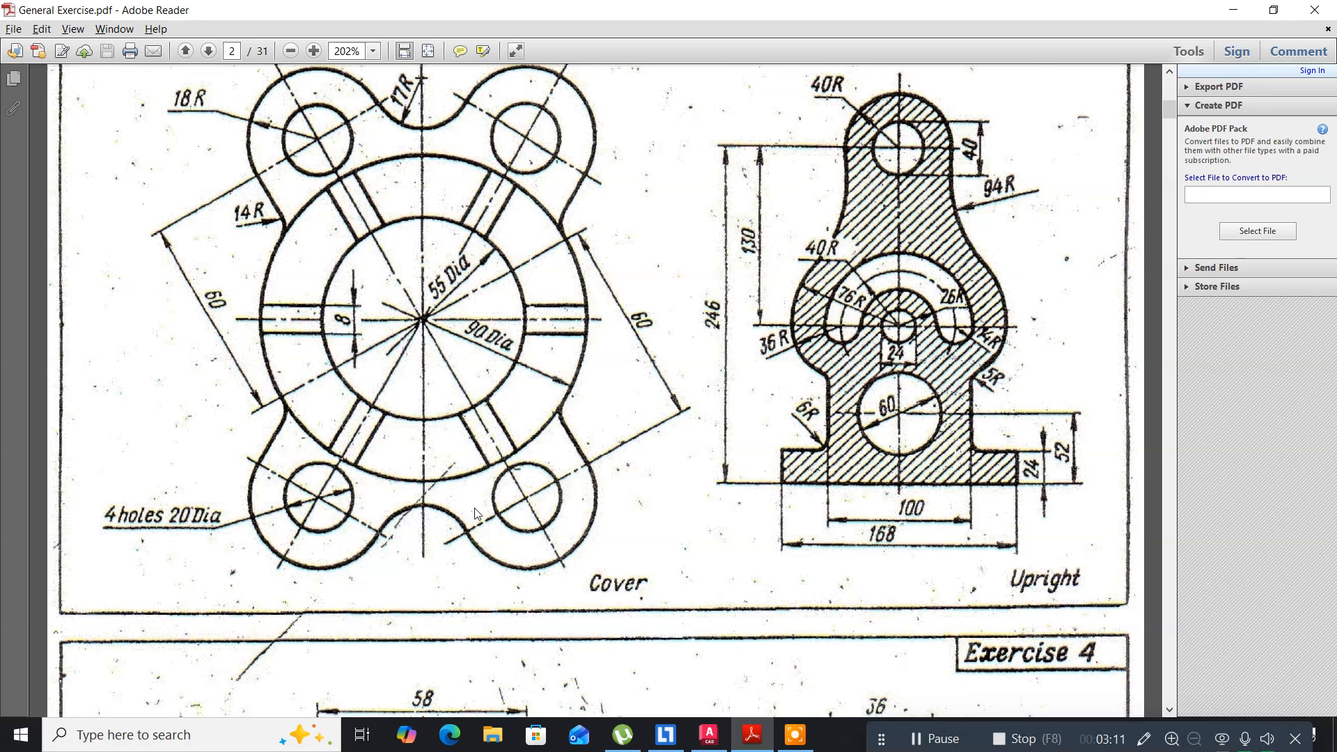
key("alt+Tab")
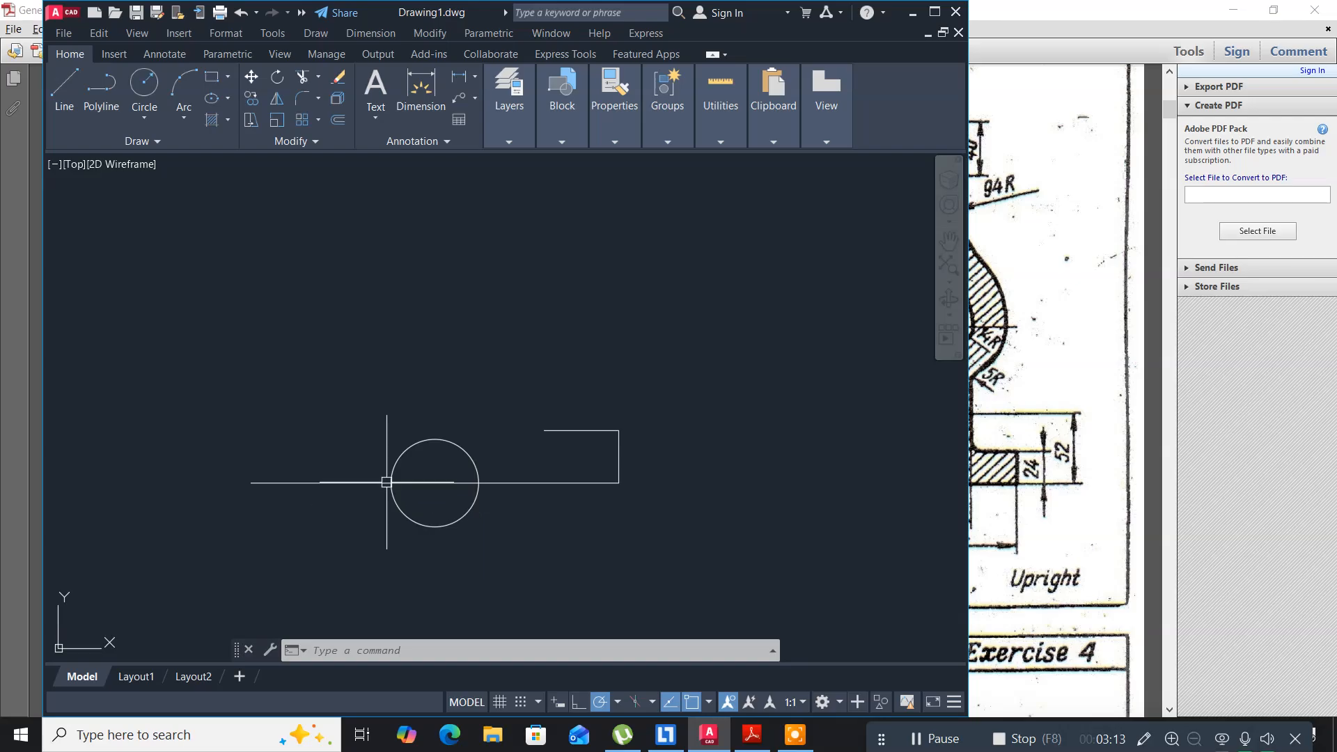
left_click(446, 289)
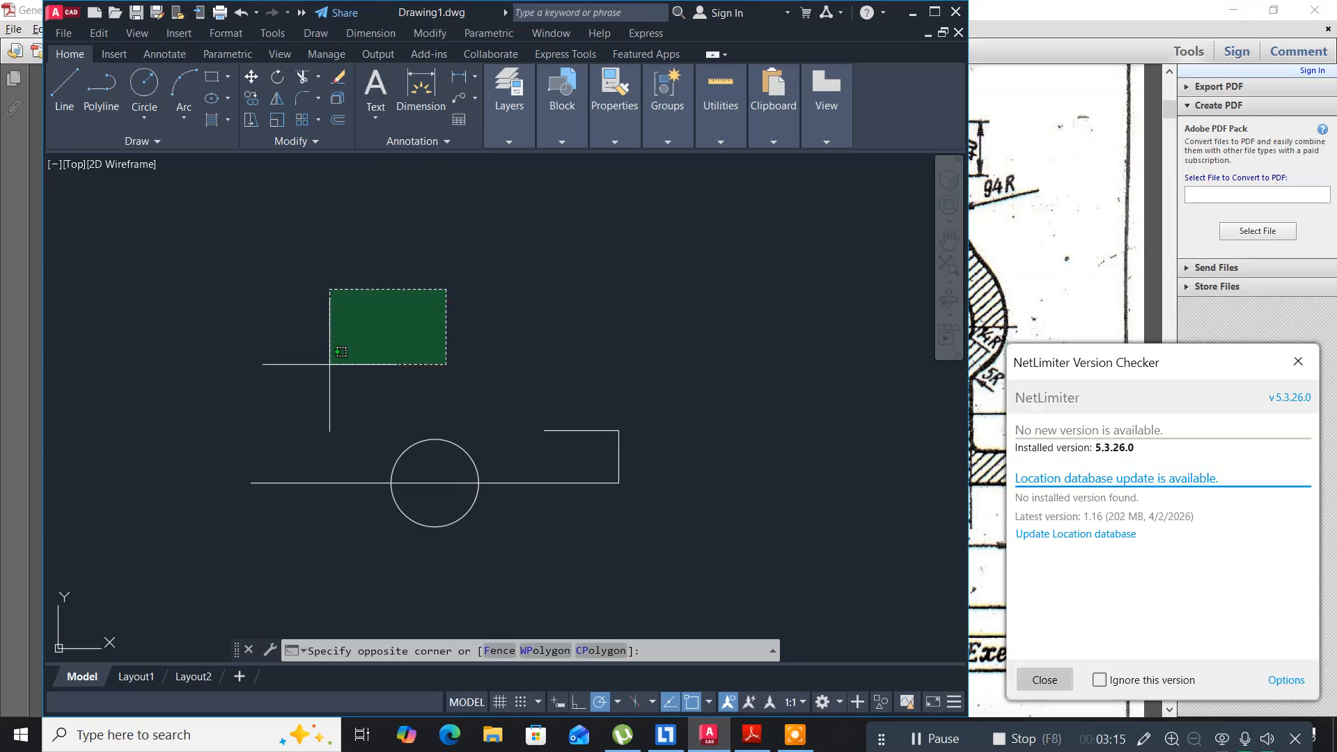
left_click(329, 364)
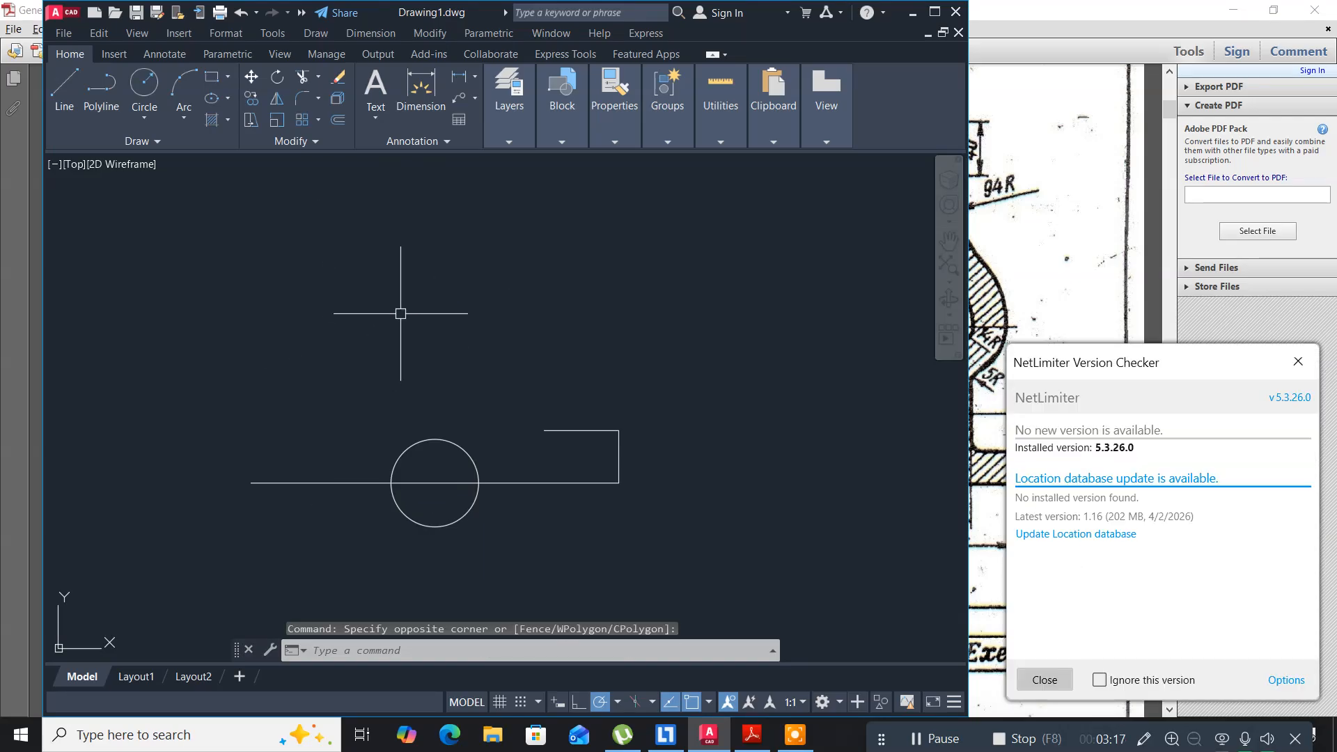
type("m")
key("Return")
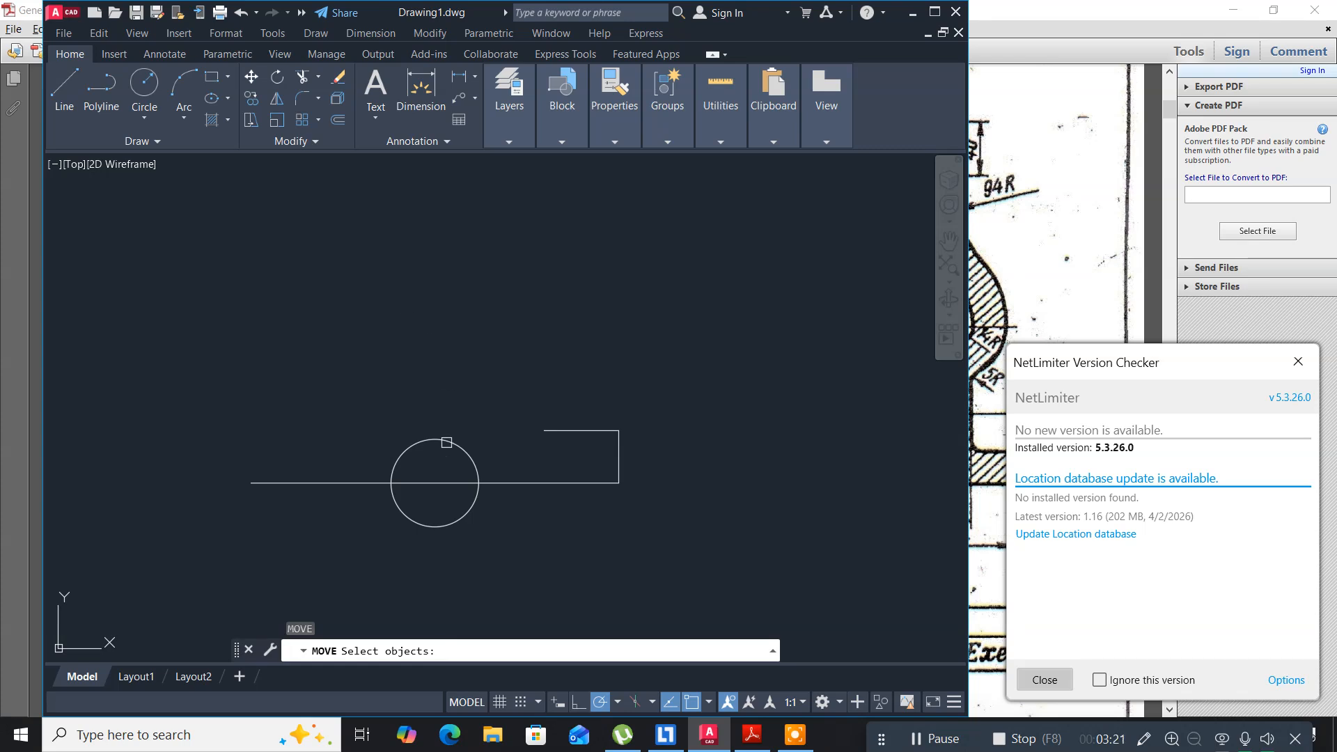
left_click(444, 443)
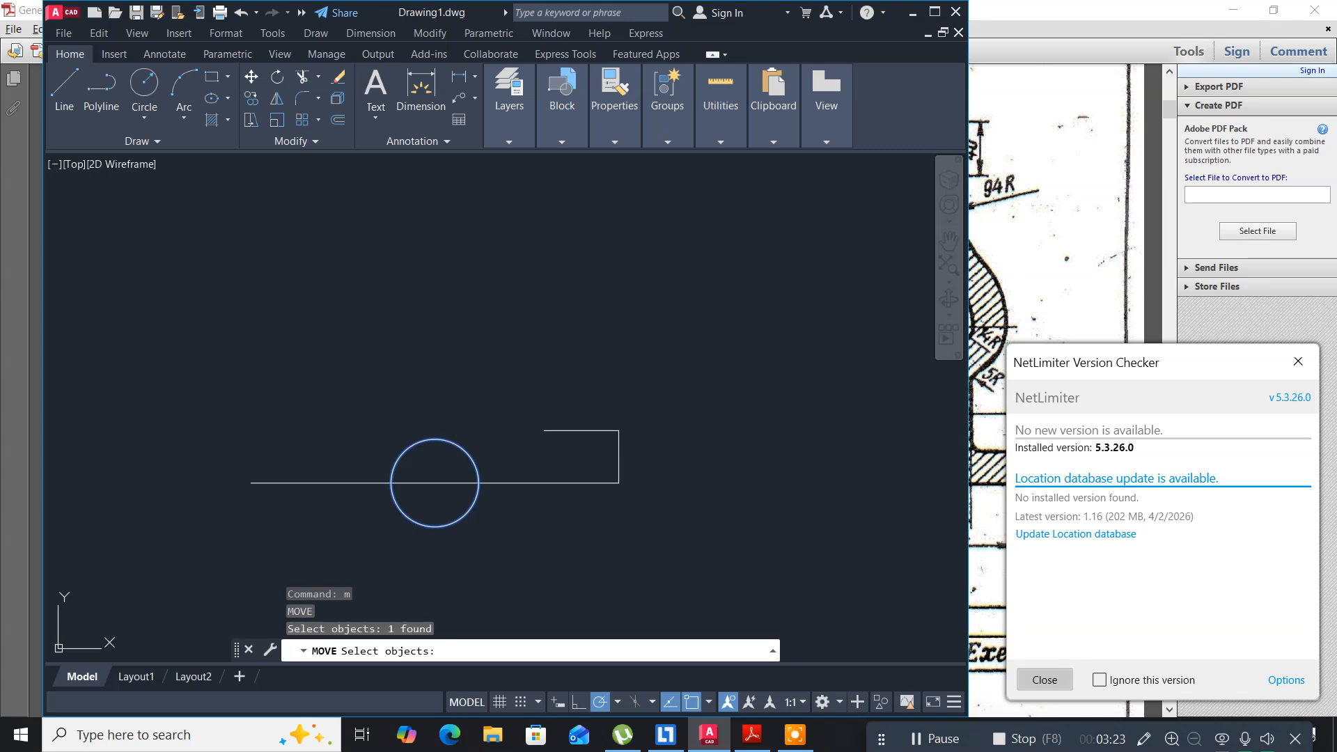
key("Return")
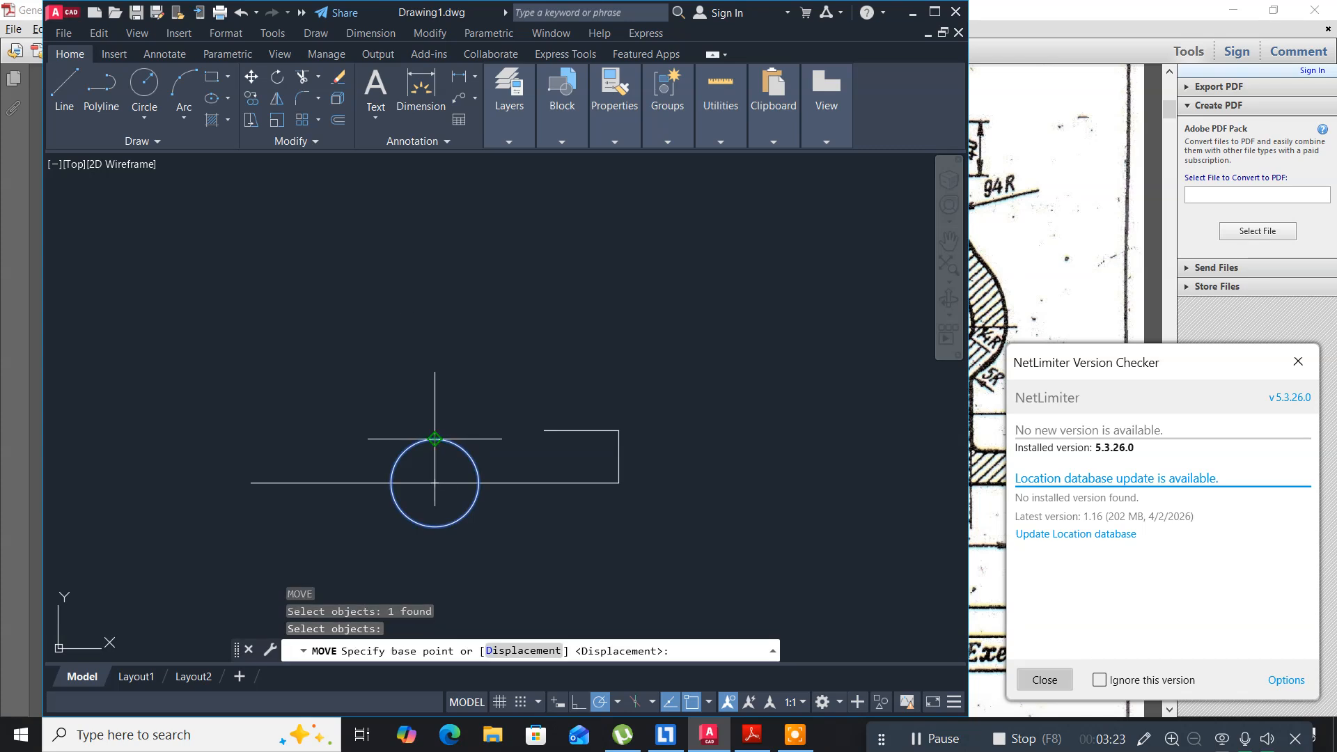
left_click(434, 482)
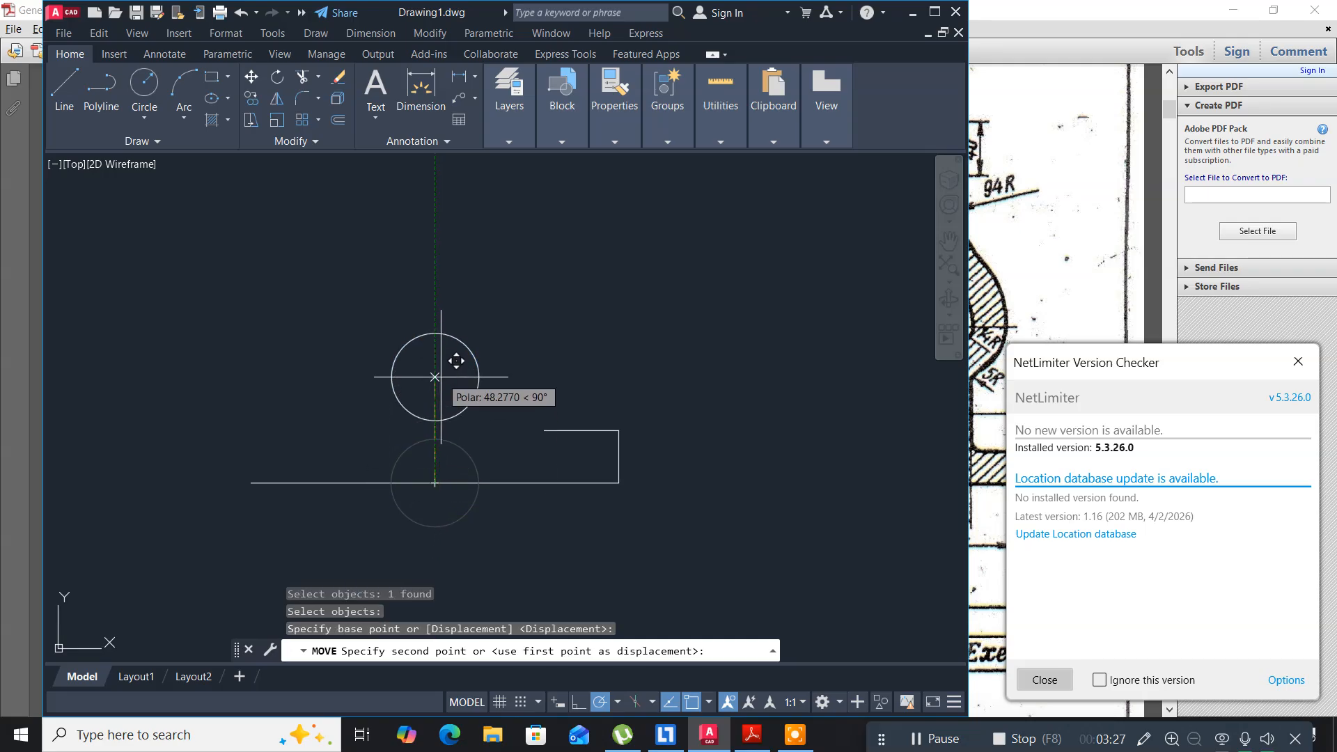
type("246")
key("Return")
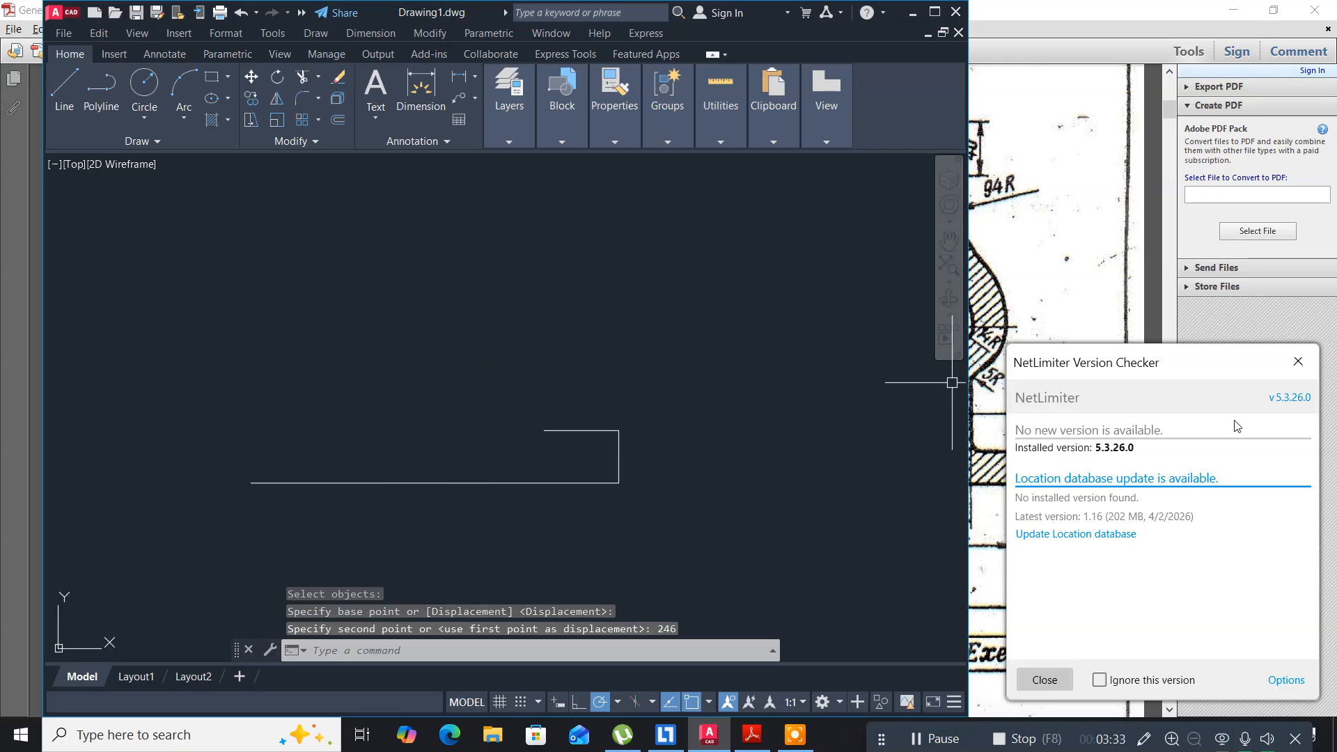
Close the NetLimiter Version Checker notice.
left_click(1299, 361)
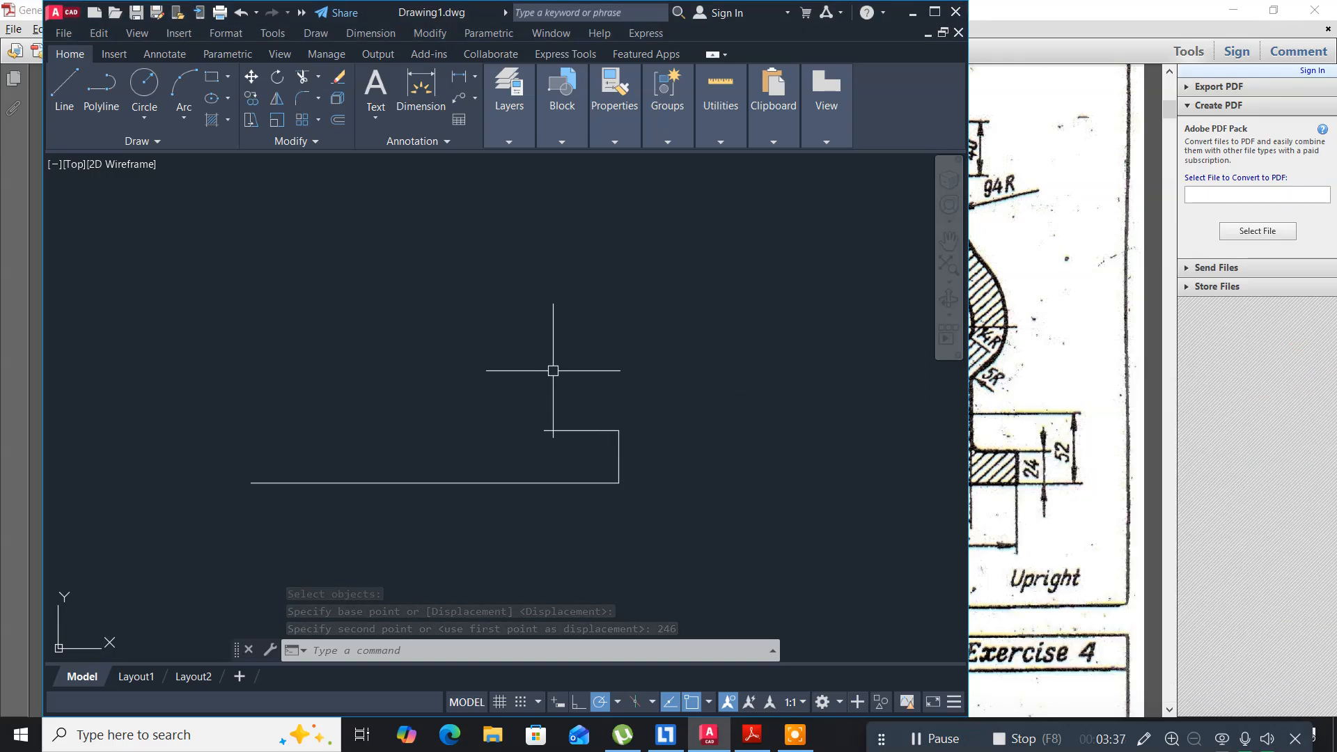
middle_click_drag(546, 348, 549, 487)
scroll(562, 409, "down", 4)
scroll(561, 407, "up", 2)
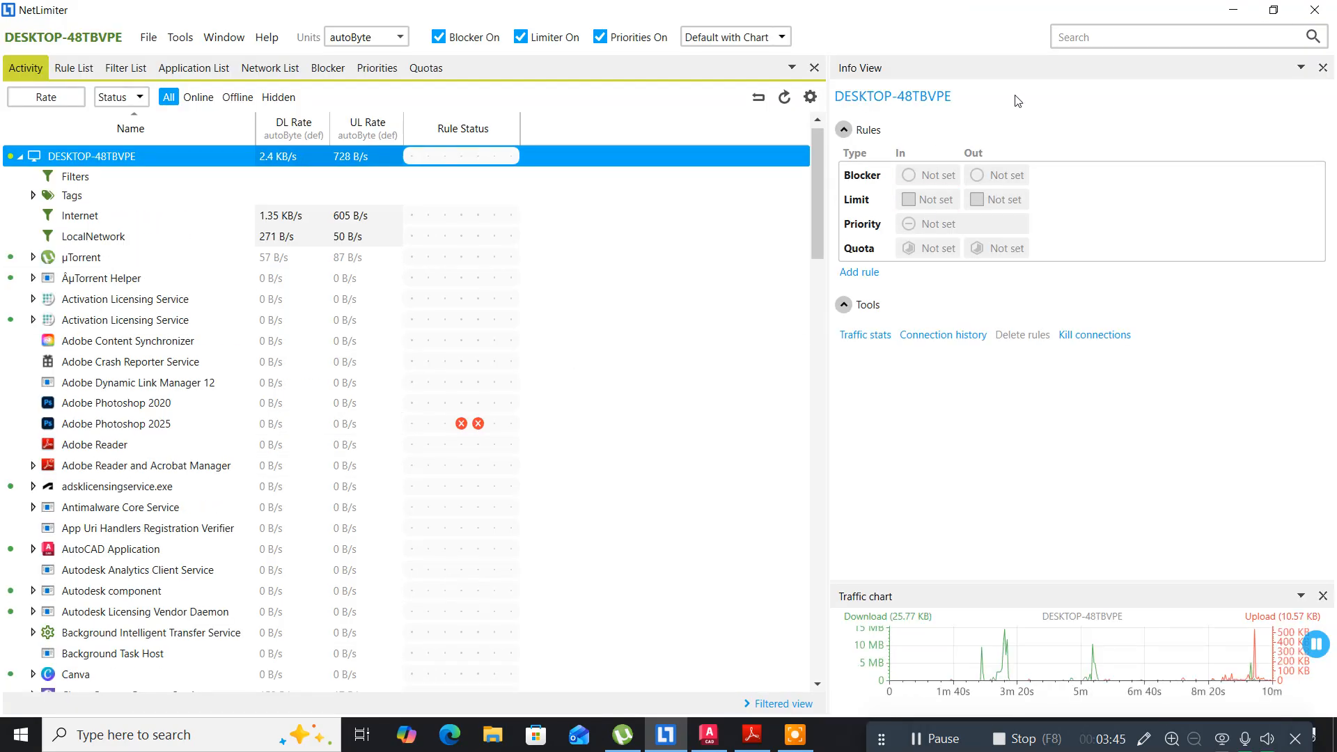
Close NetLimiter and examine the central hole dimensions of the Upright in the reference PDF.
left_click(1331, 7)
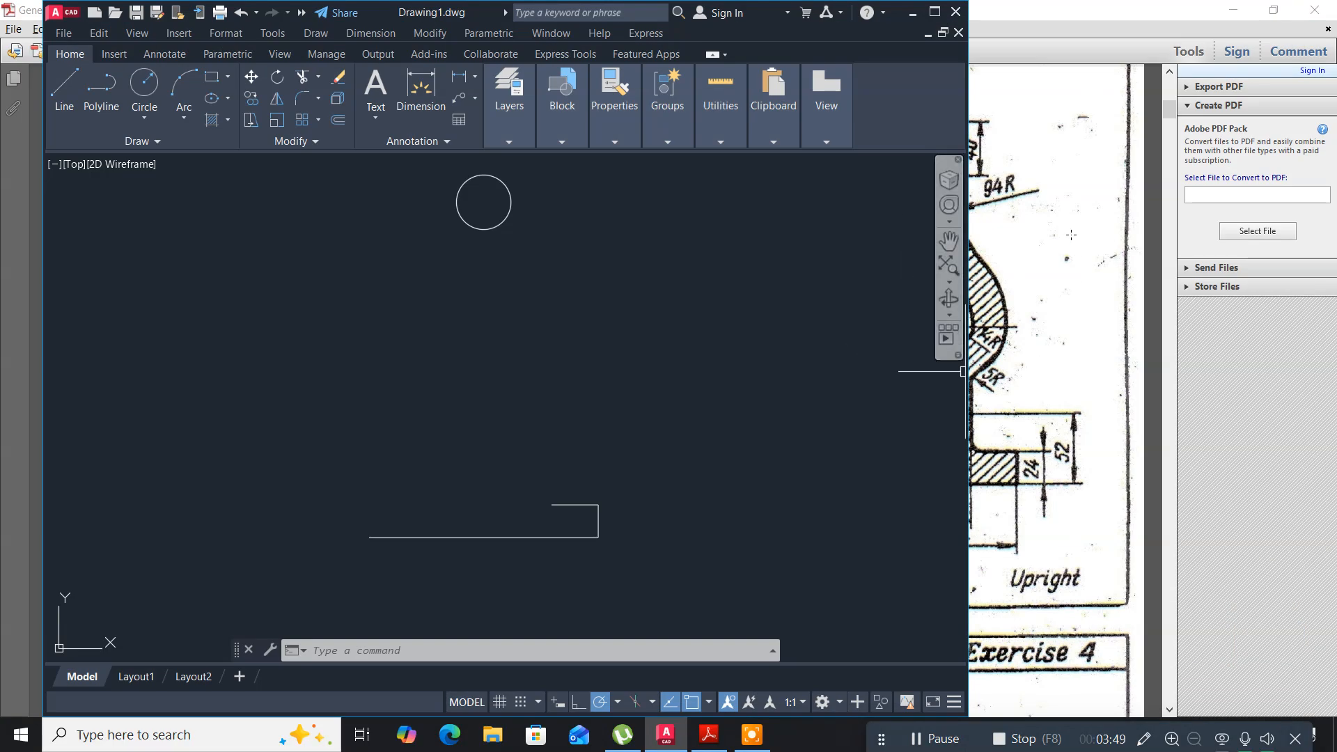
left_click(1047, 10)
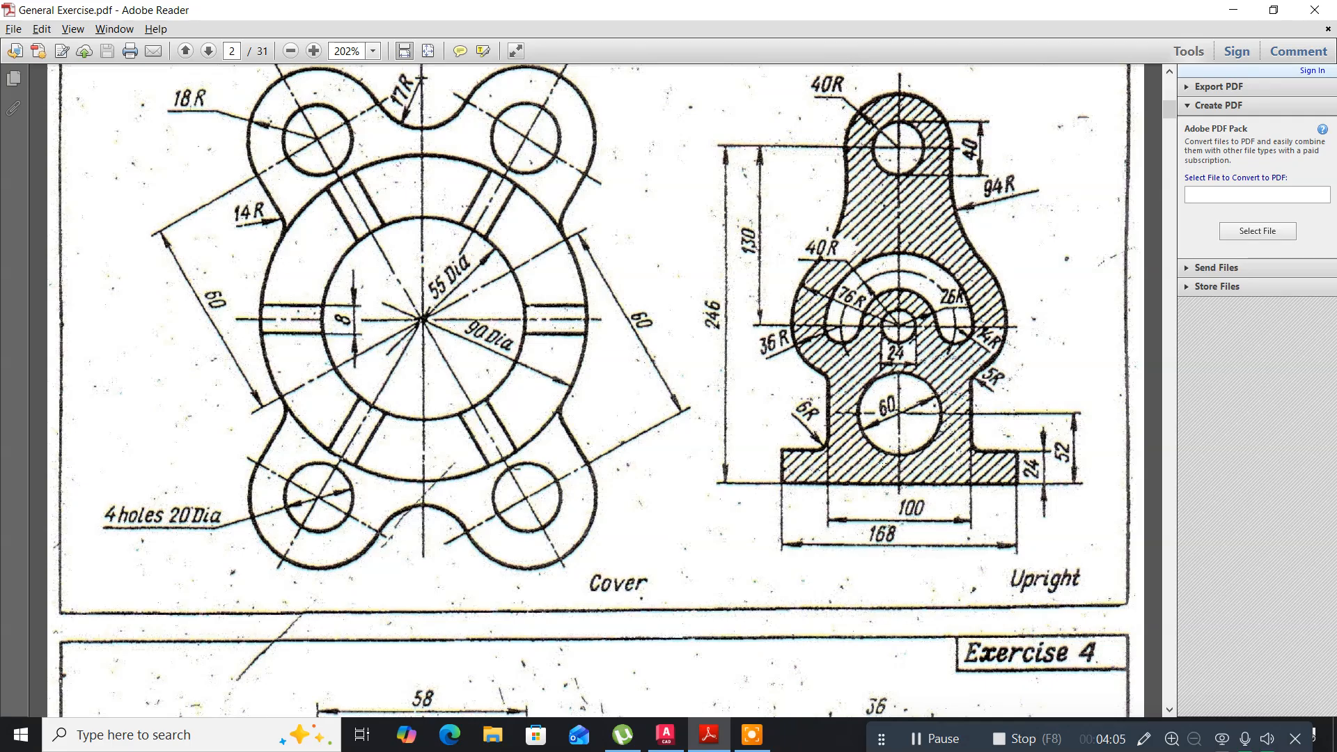
scroll(872, 465, "up", 2, "ctrl")
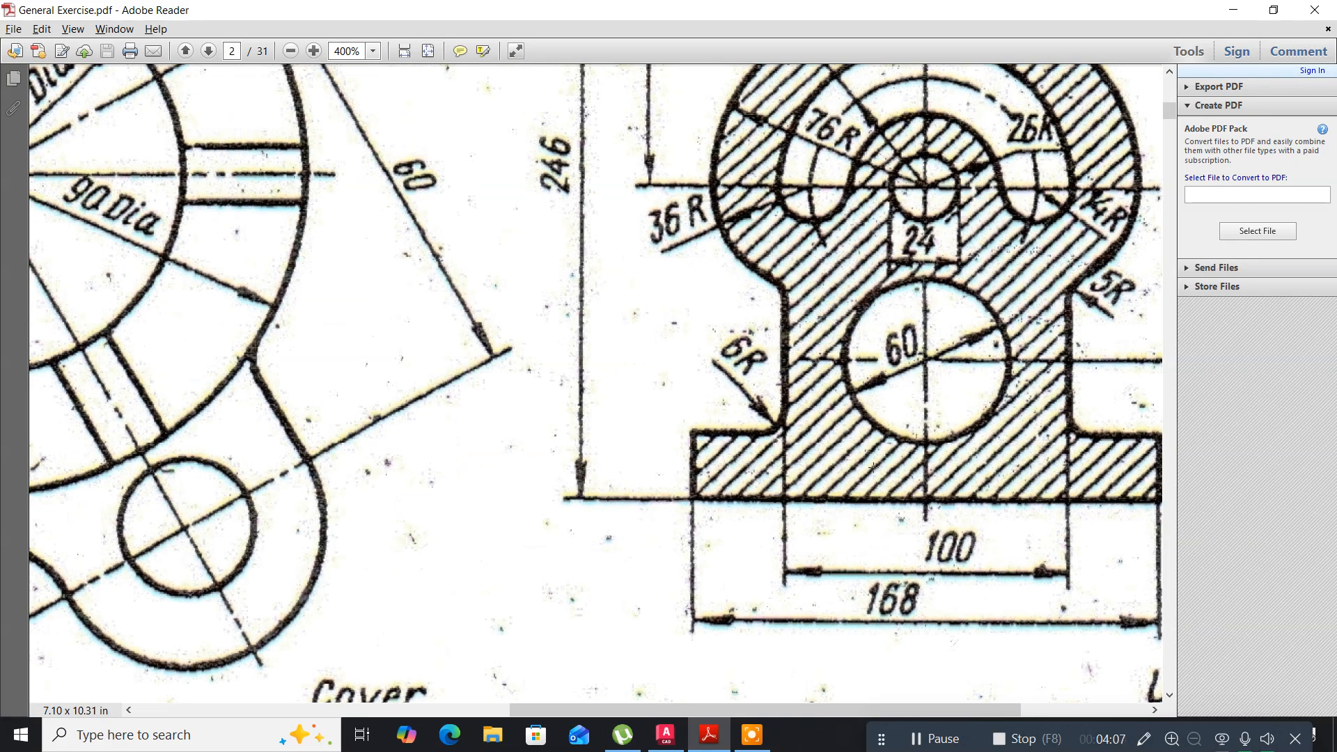
scroll(873, 465, "up", 3)
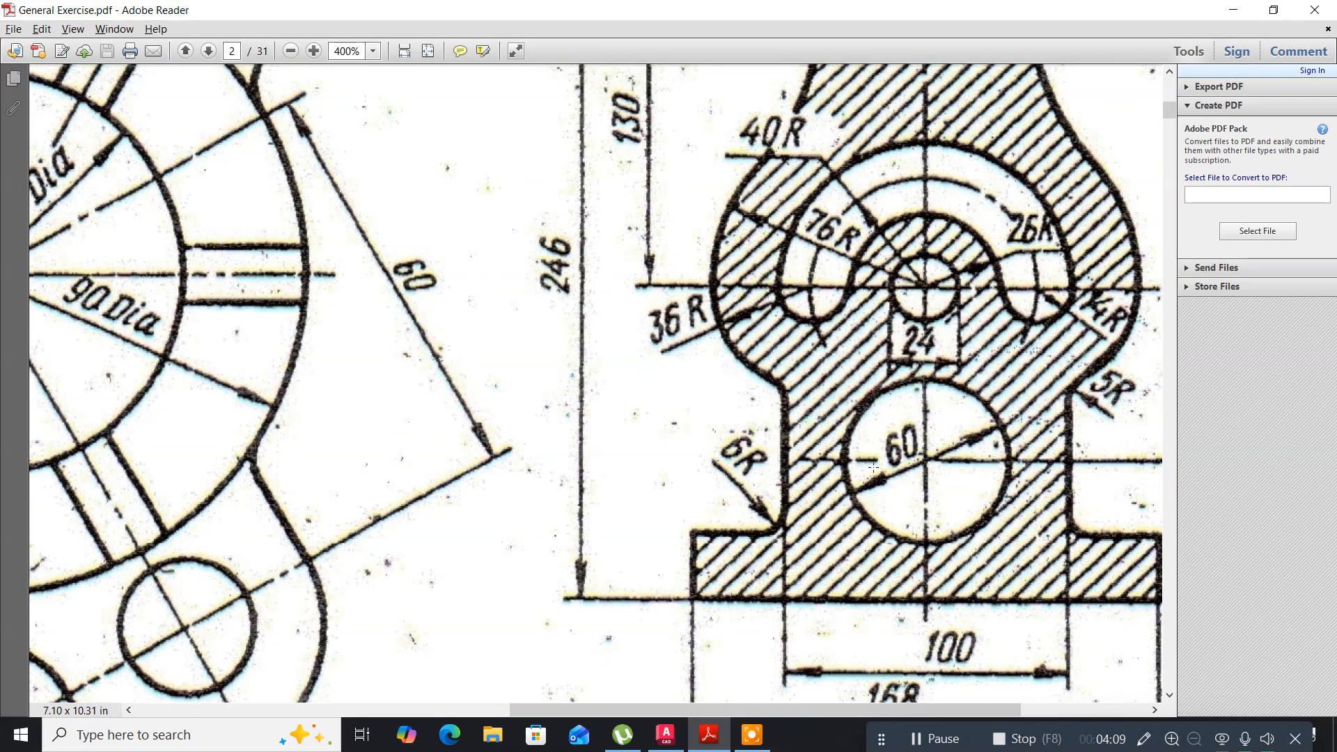
scroll(872, 465, "up", 5)
key("alt+Tab")
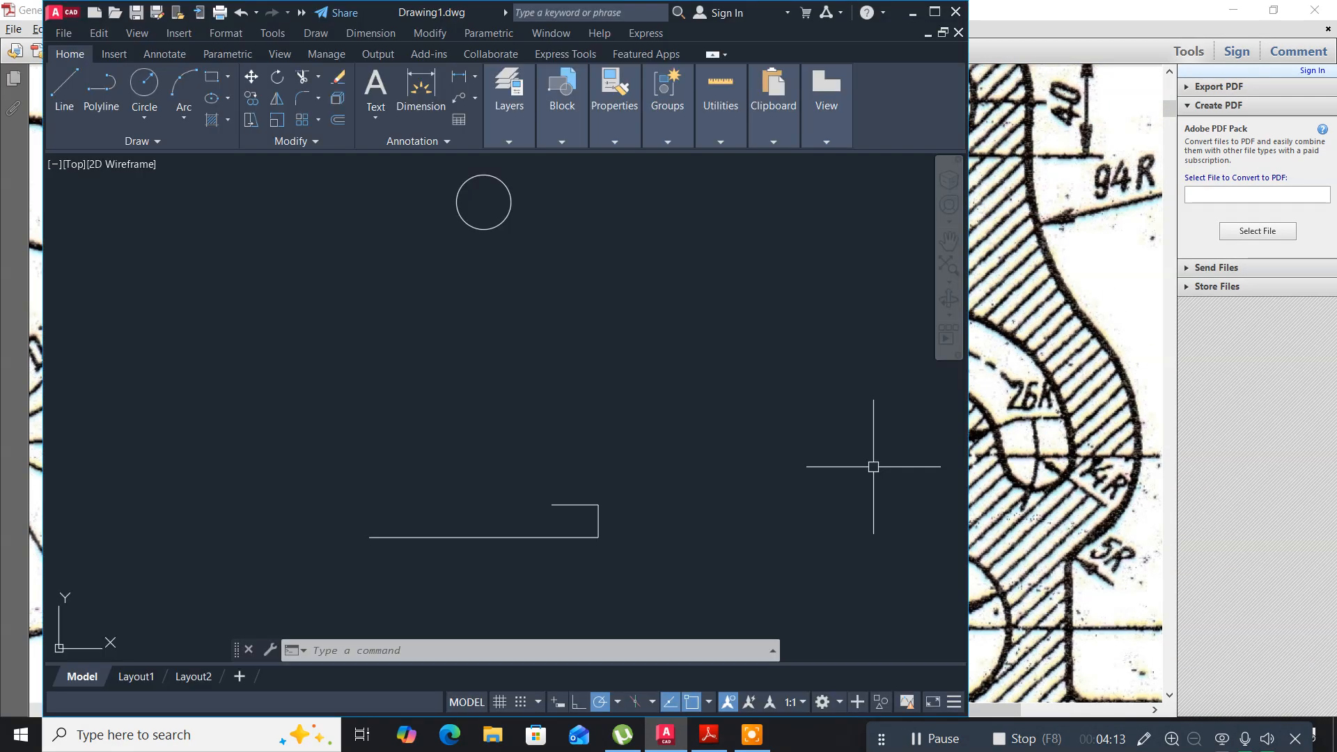
Draw a circle of diameter 24 concentric with the existing 40-diameter circle.
left_click(143, 87)
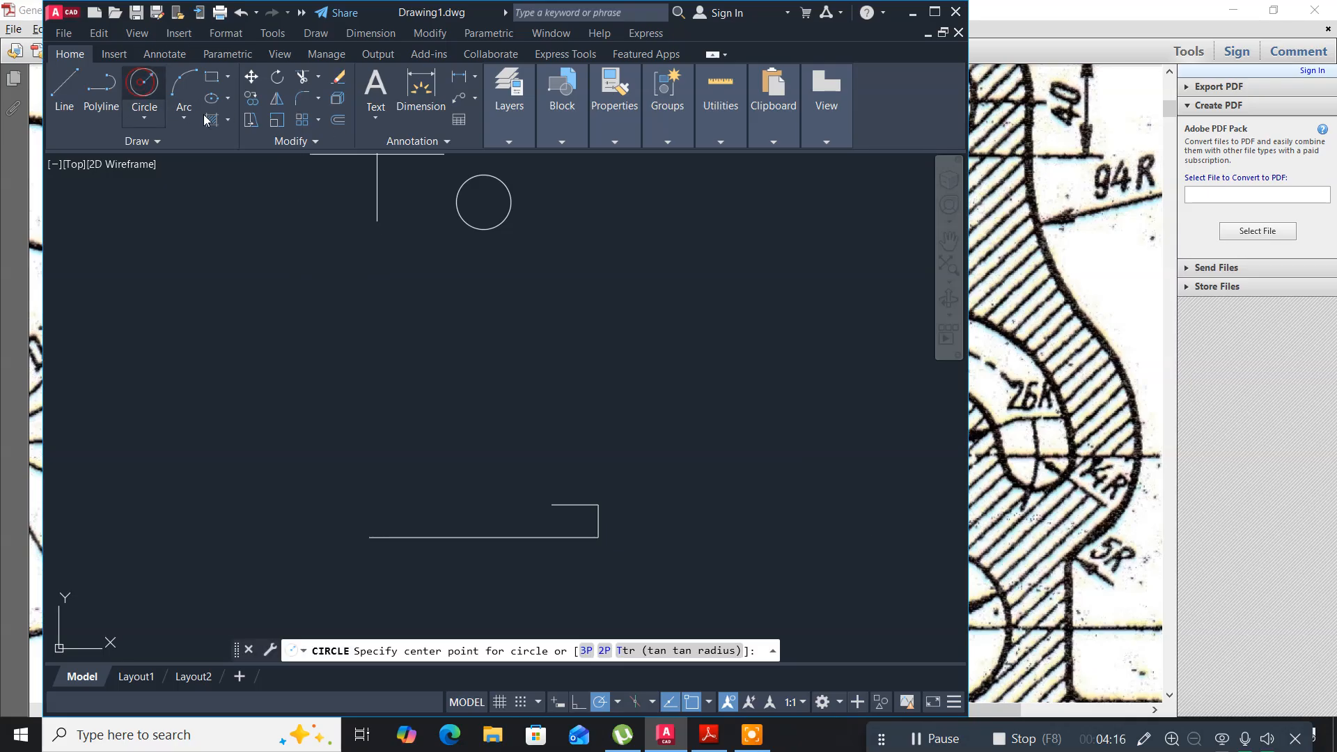
left_click(484, 202)
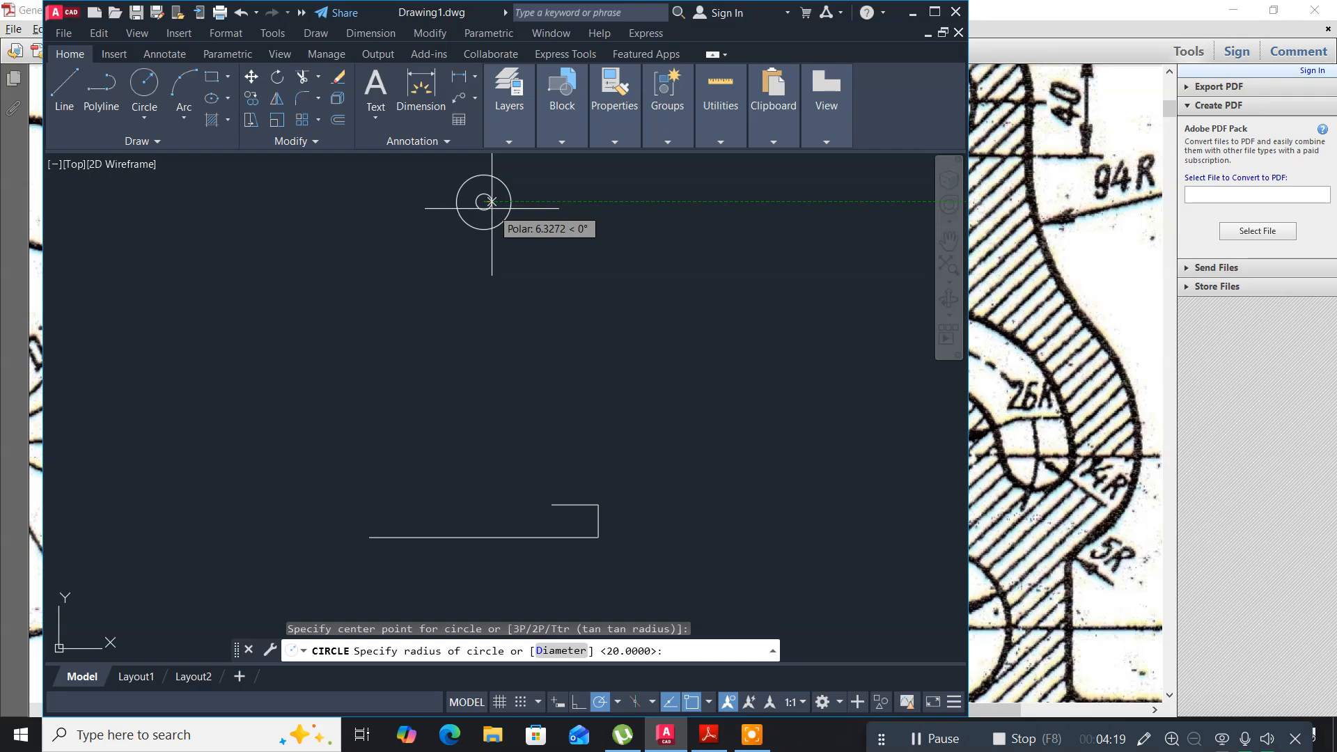
type("d")
key("Return")
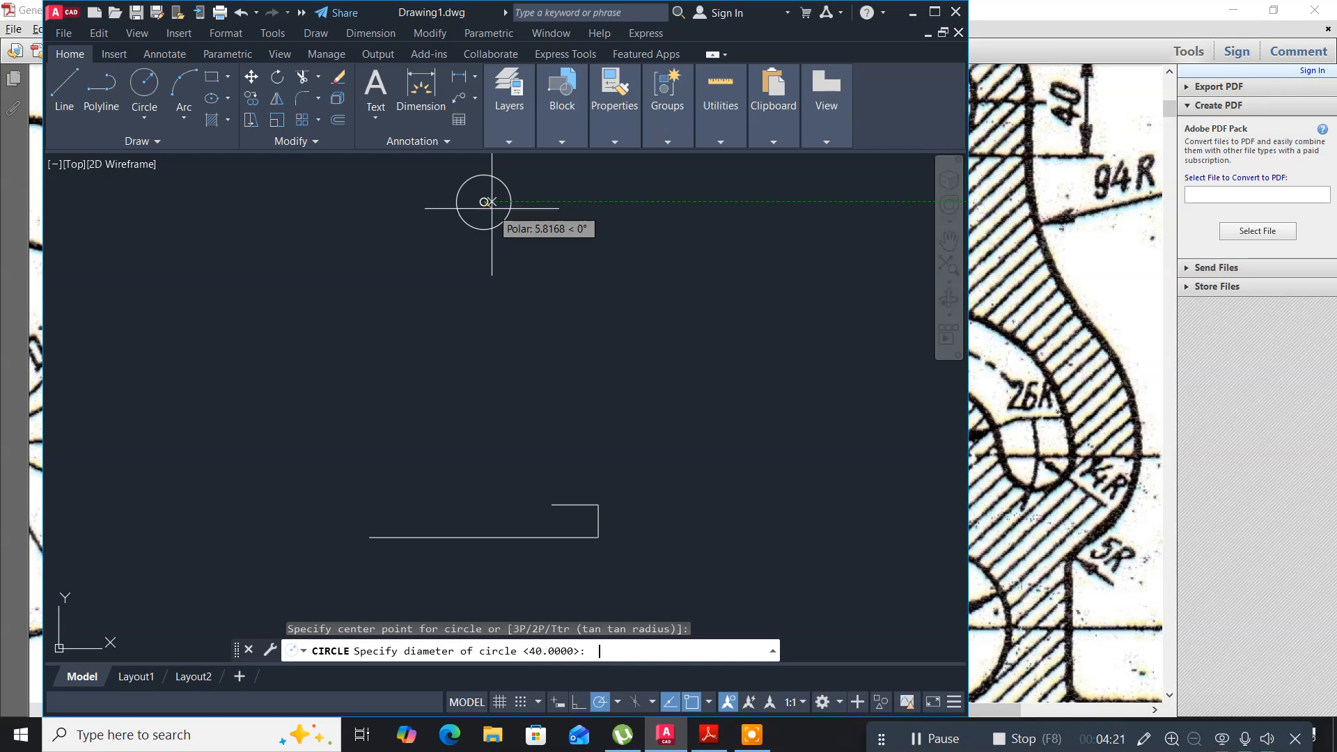
type("24")
key("Return")
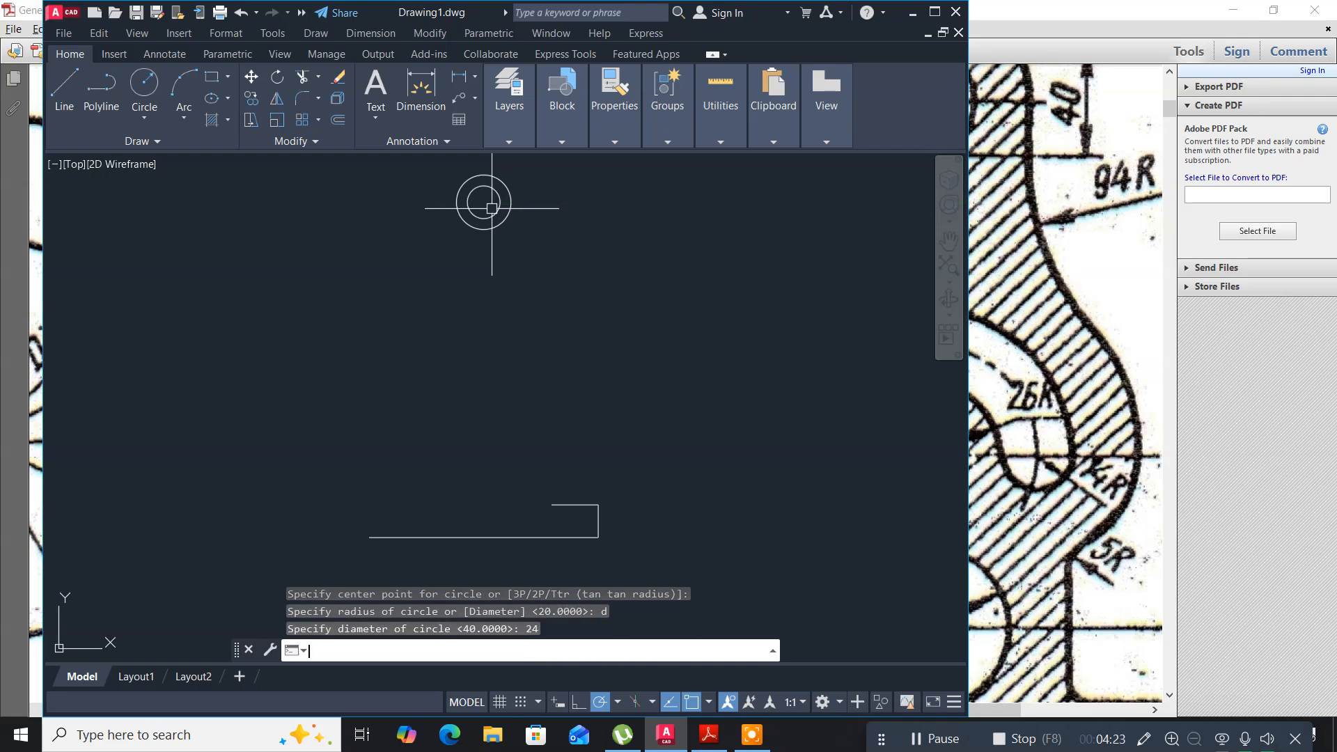
Check the hole spacing in the reference PDF and move the 24-diameter circle from its centre 130 units straight down.
key("alt+Tab")
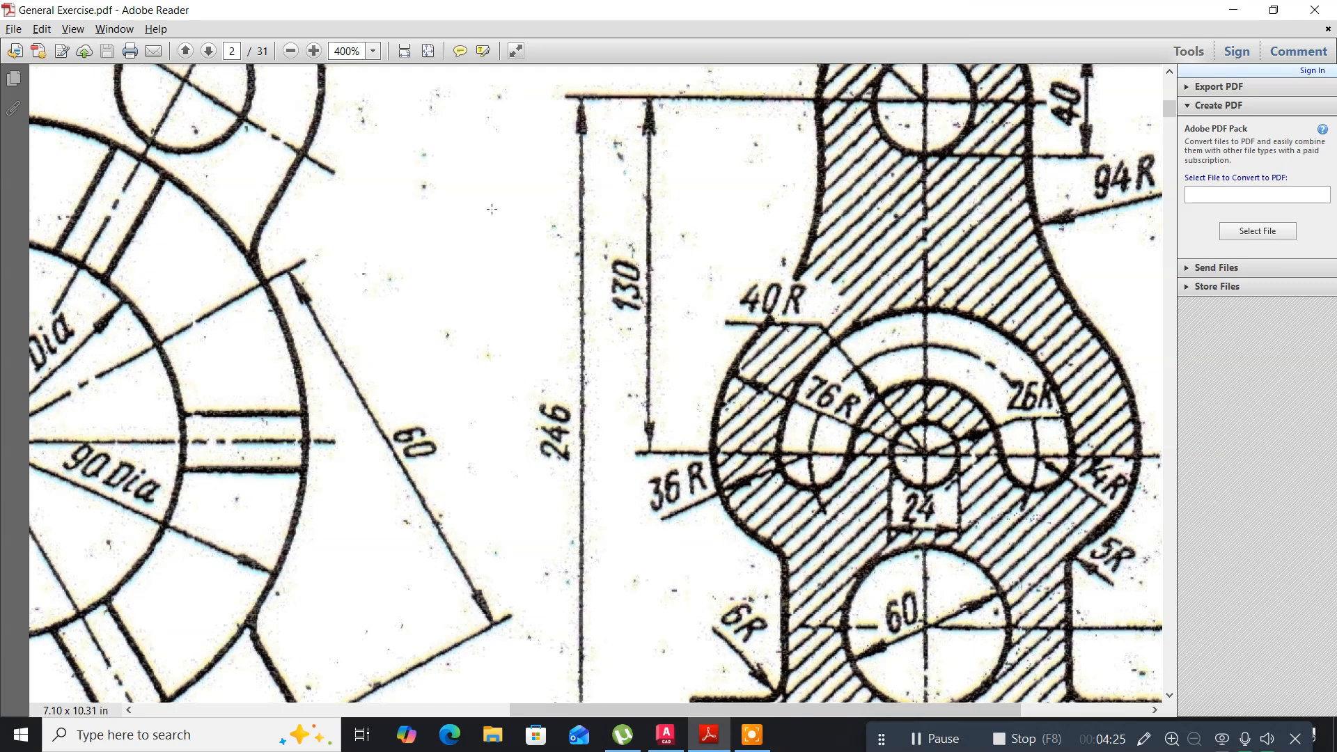
key("alt+Tab")
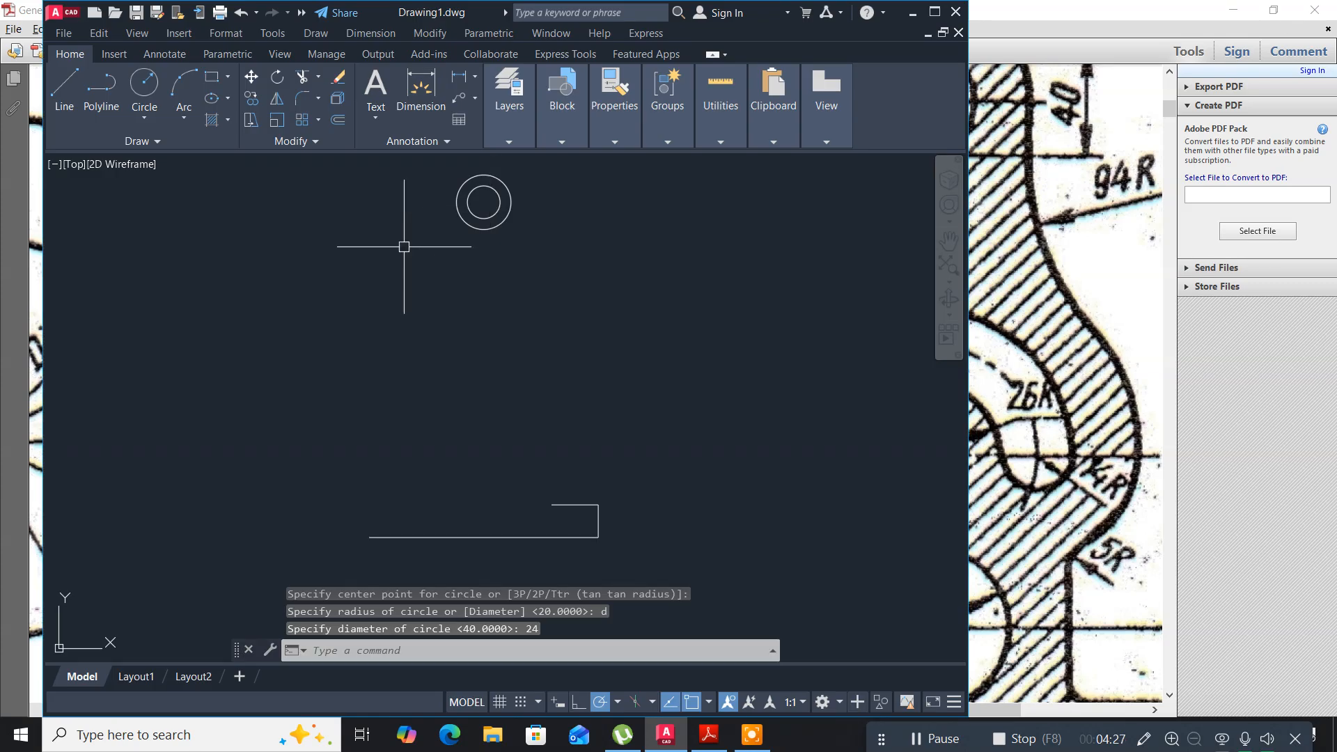
type("m")
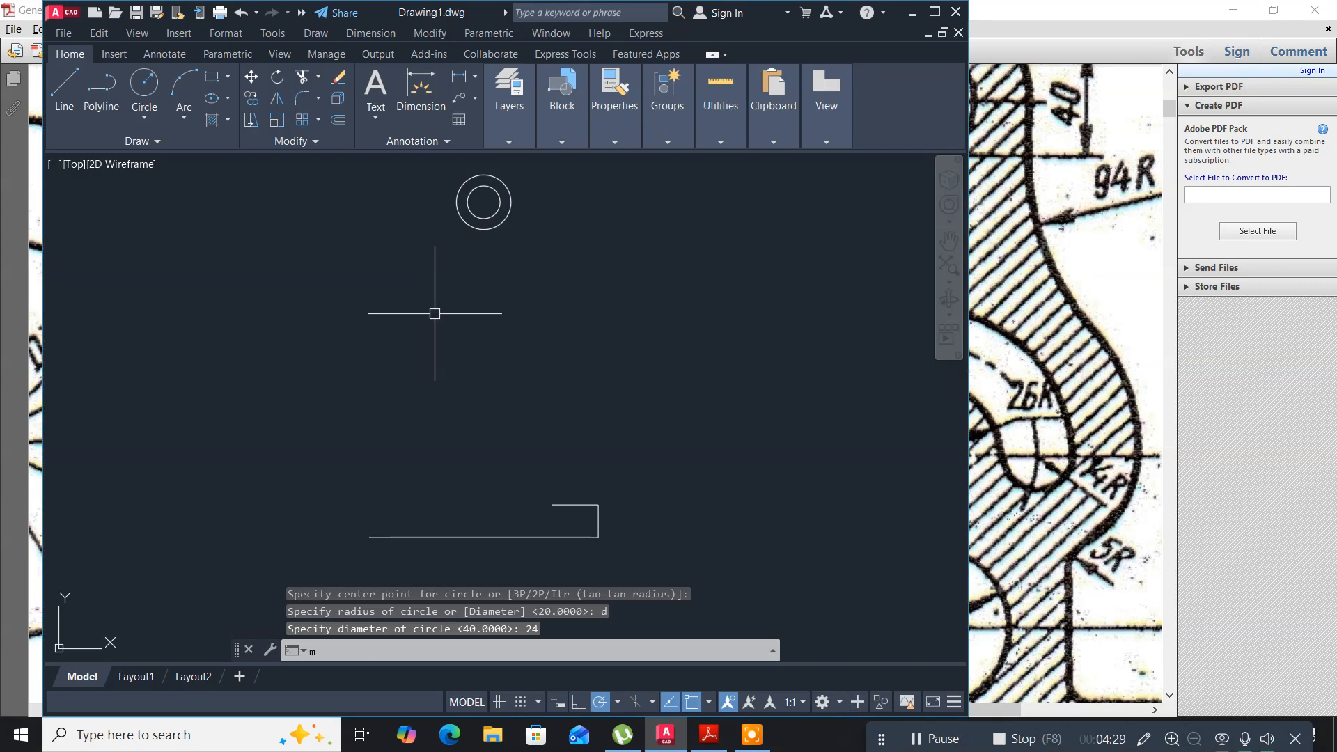
key("Return")
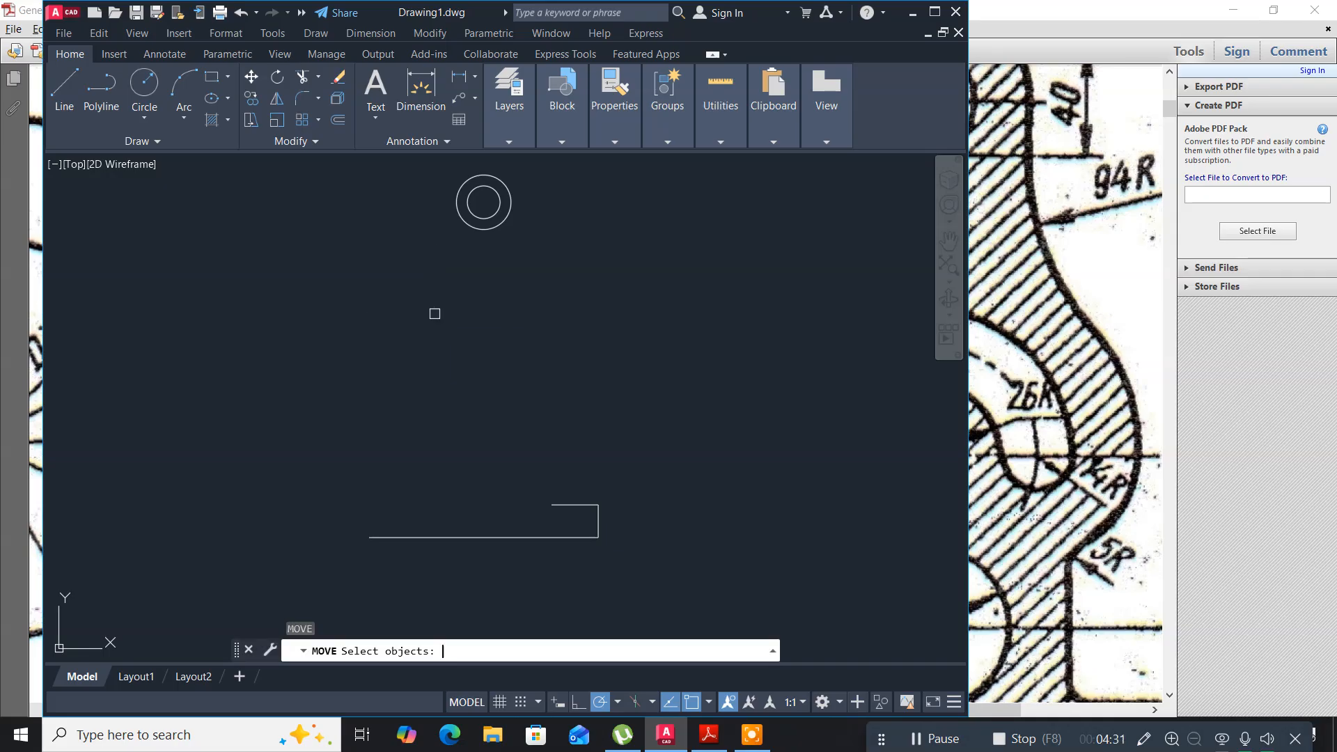
left_click(469, 197)
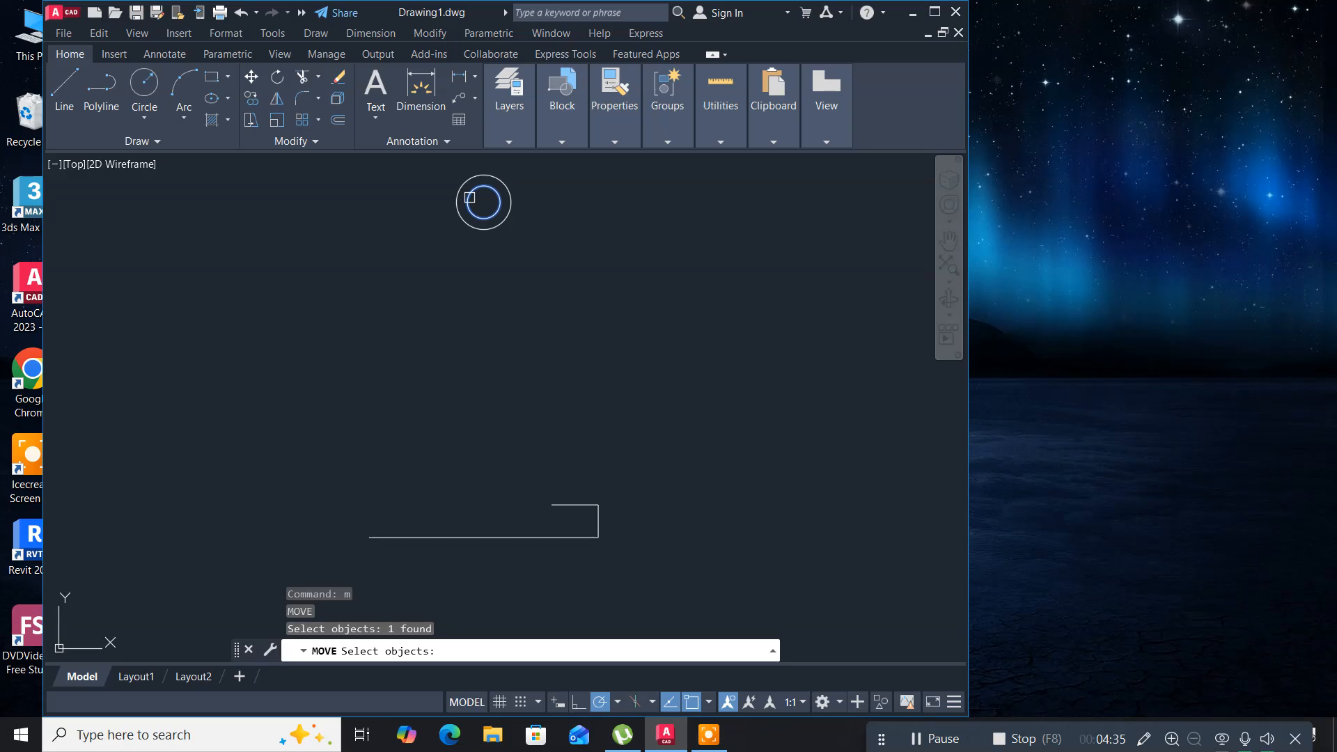
key("Return")
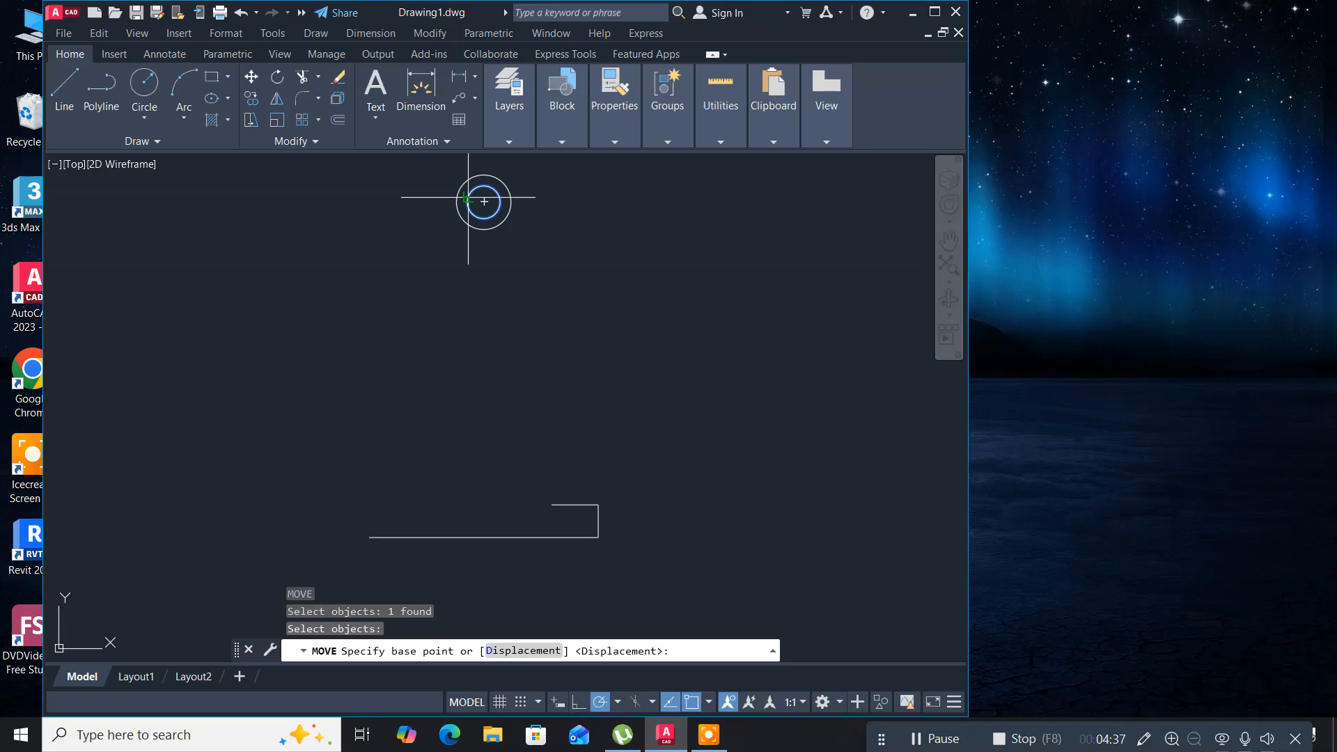
left_click(484, 202)
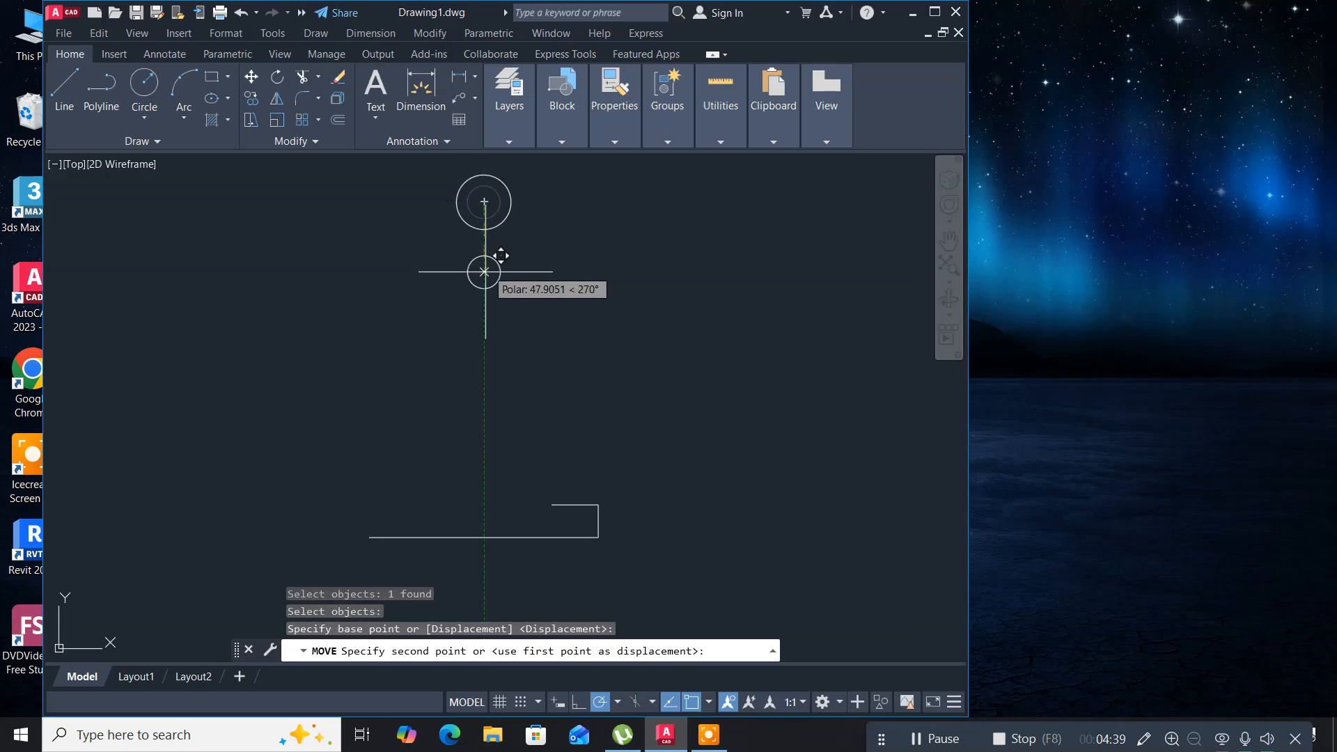
type("130")
key("Return")
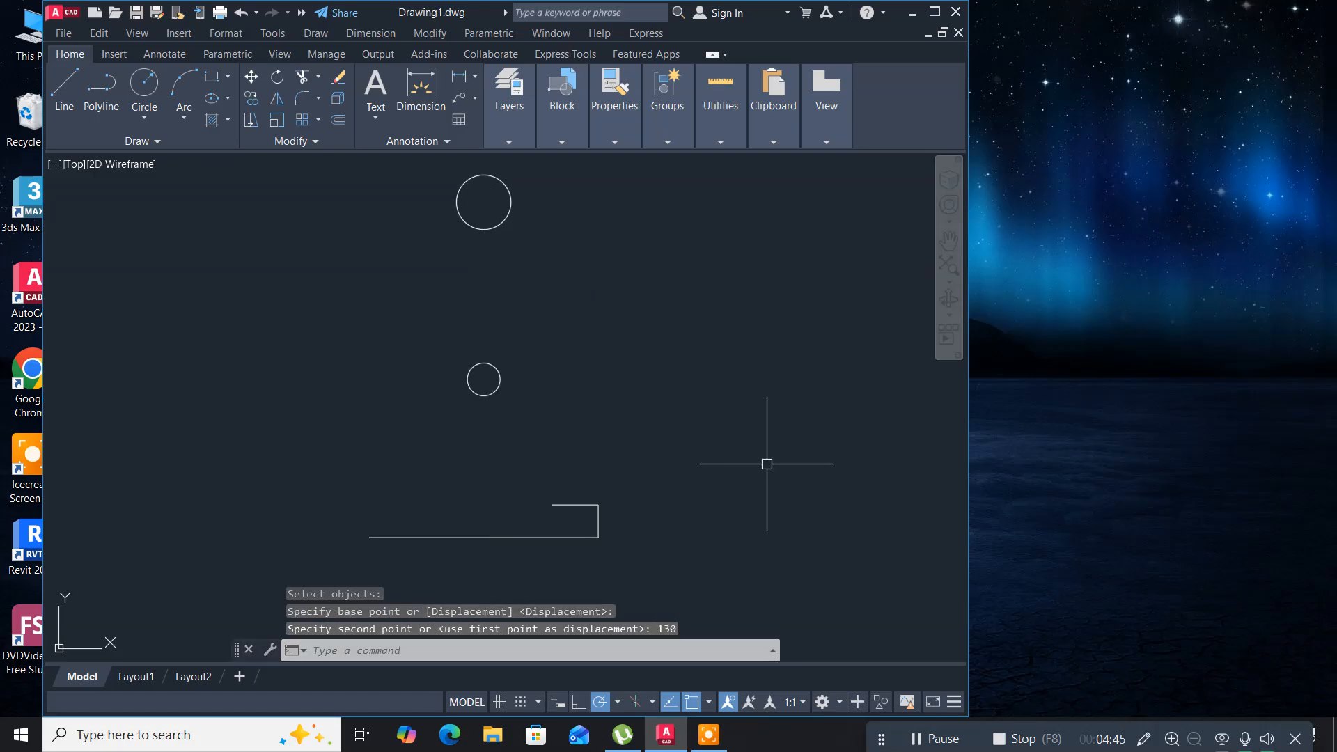
Reopen the General Exercise PDF from the desktop and bring up an enlarged view of the Upright drawing in Exercise 3.
left_click(666, 735)
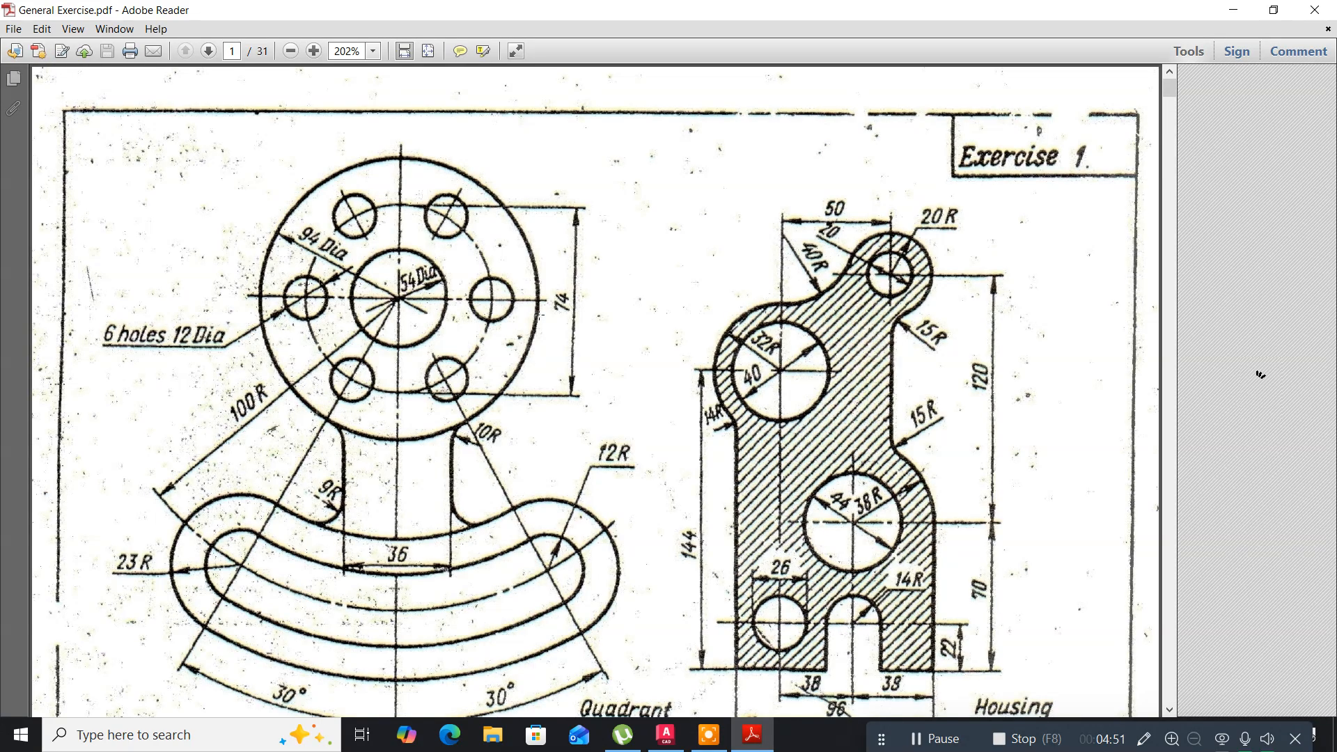
key("alt+F4")
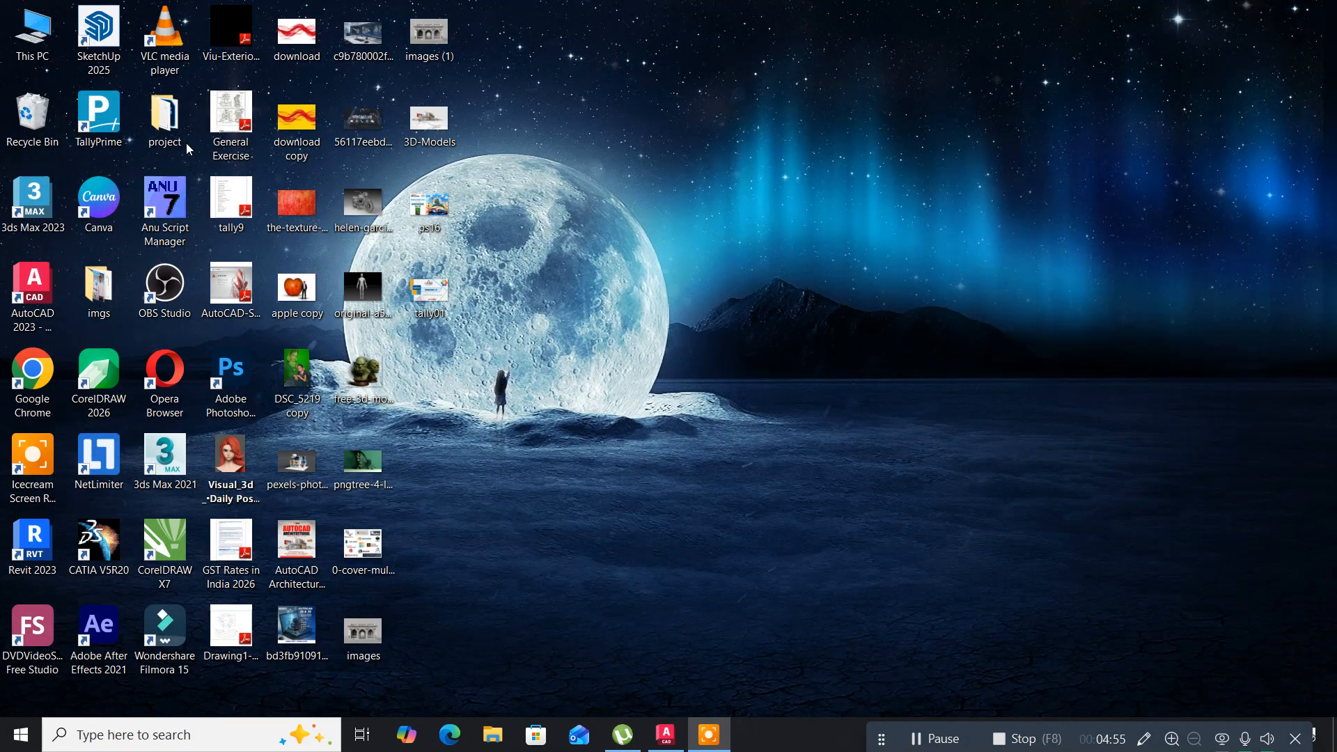
double_click(227, 127)
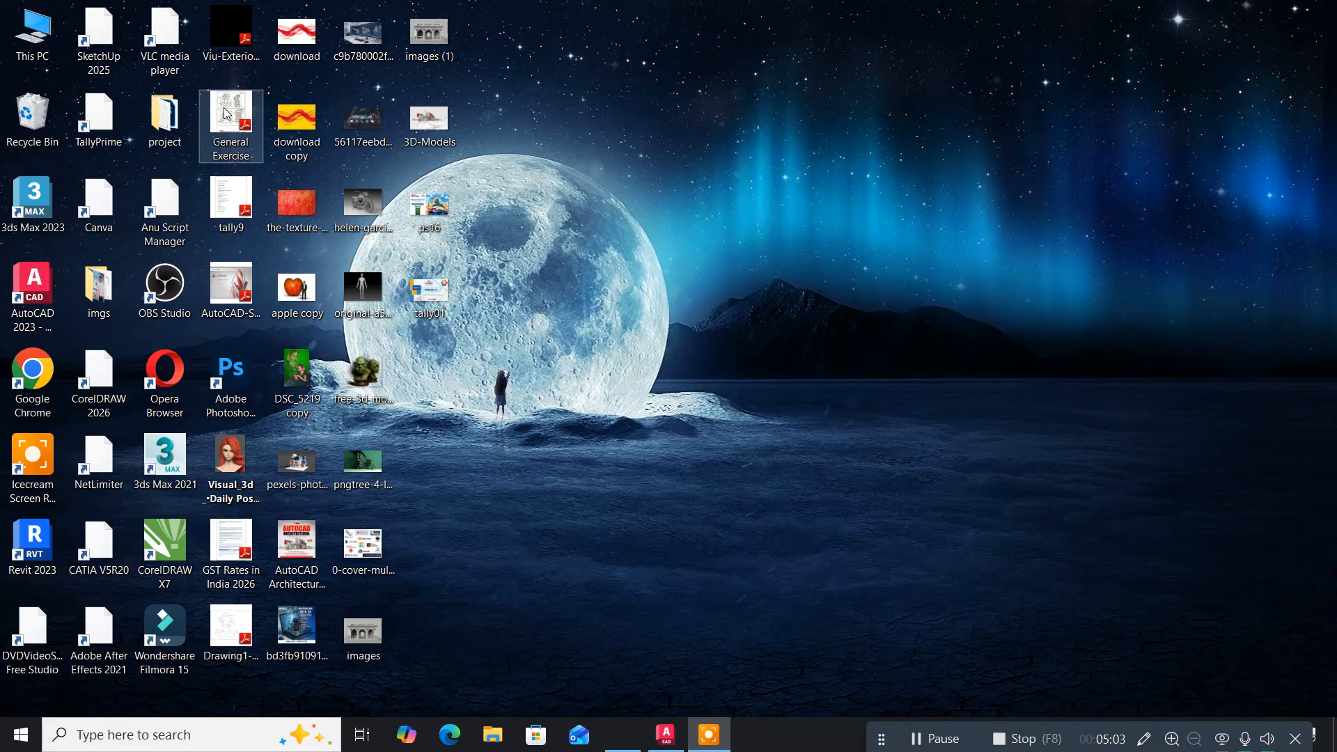
double_click(226, 114)
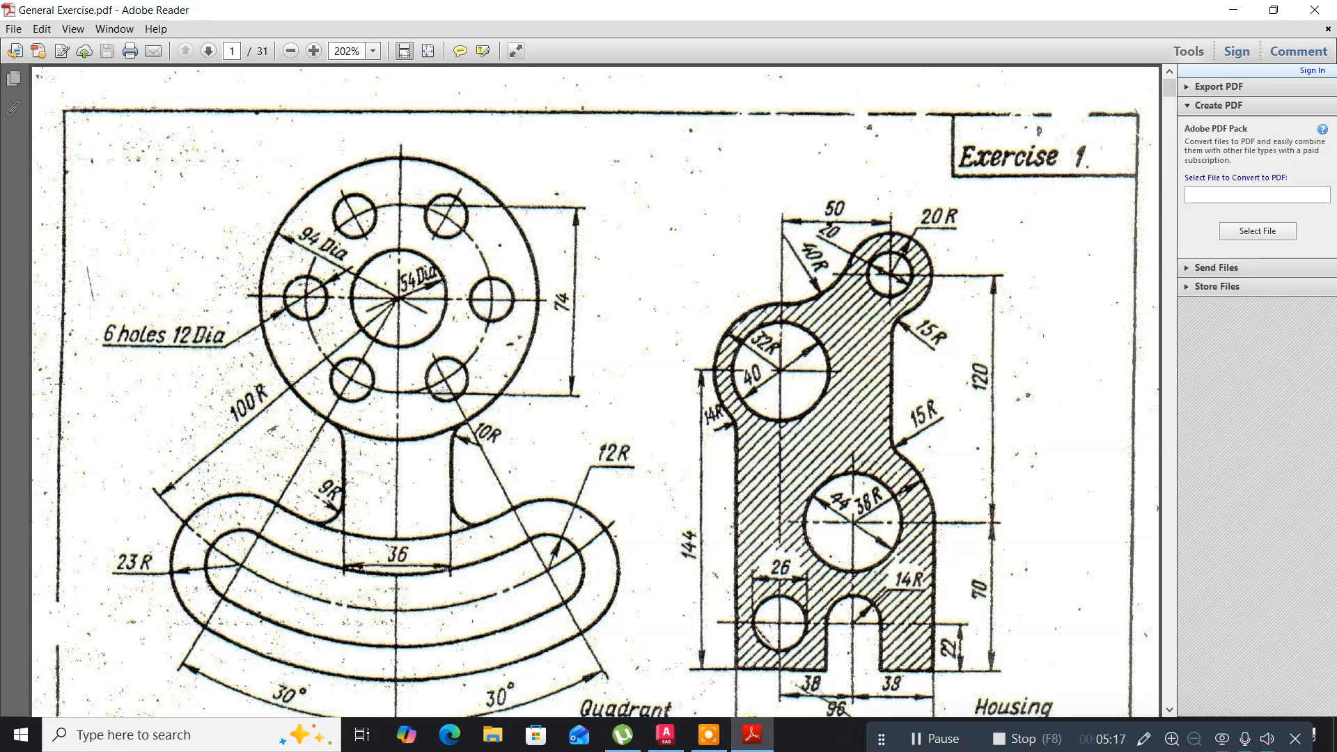
scroll(551, 348, "down", 3)
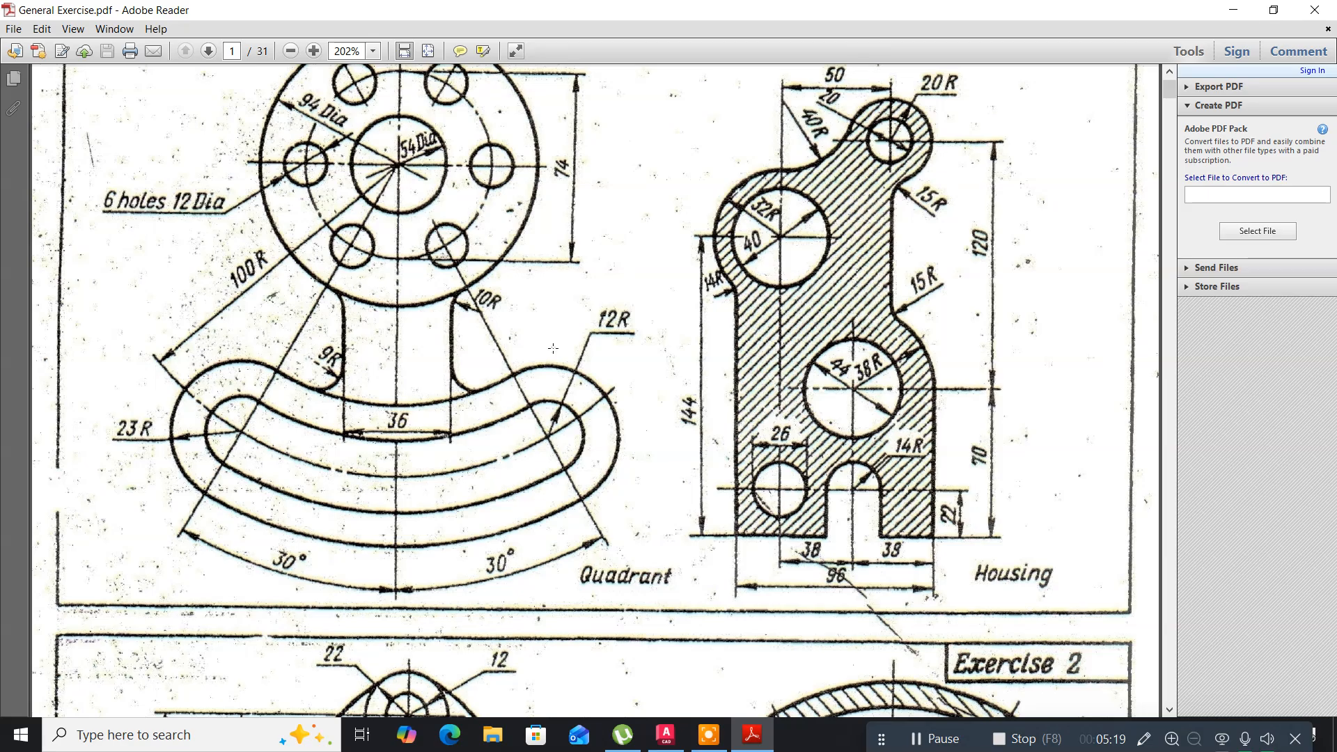
scroll(552, 348, "down", 15)
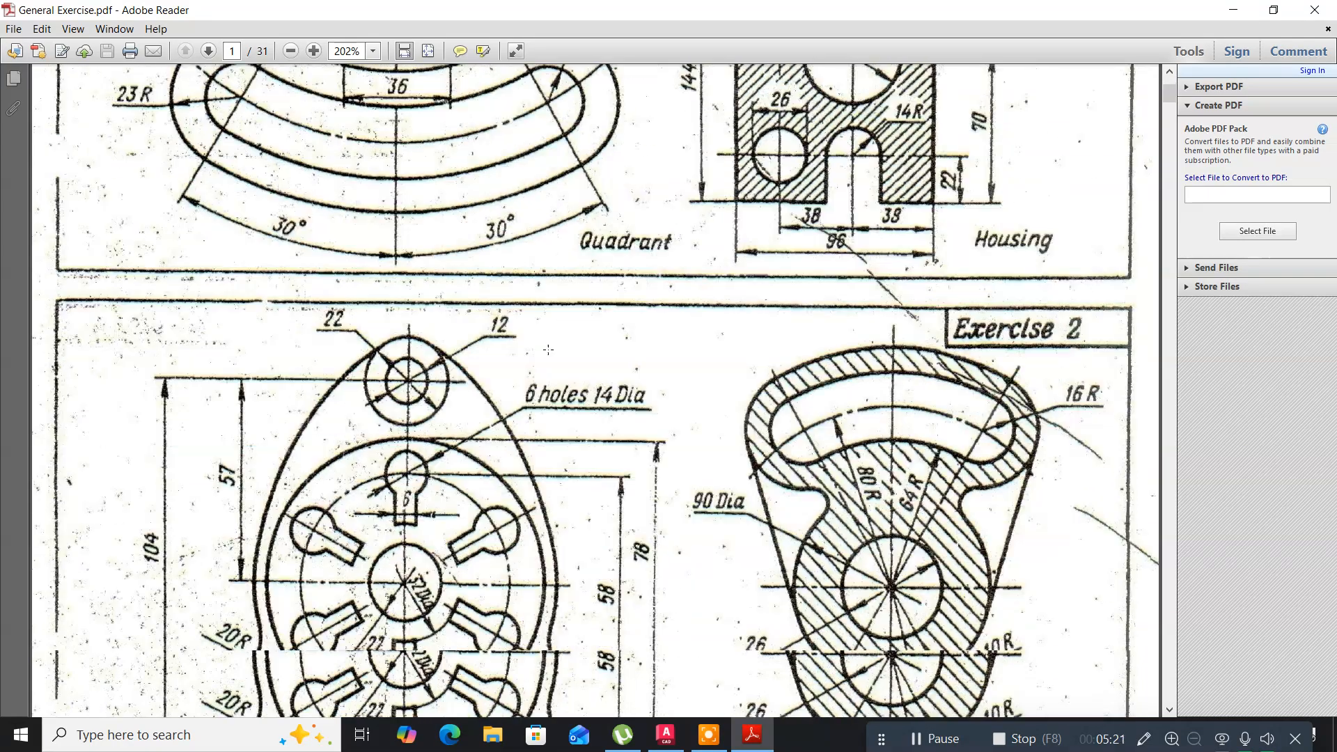
scroll(548, 349, "down", 15)
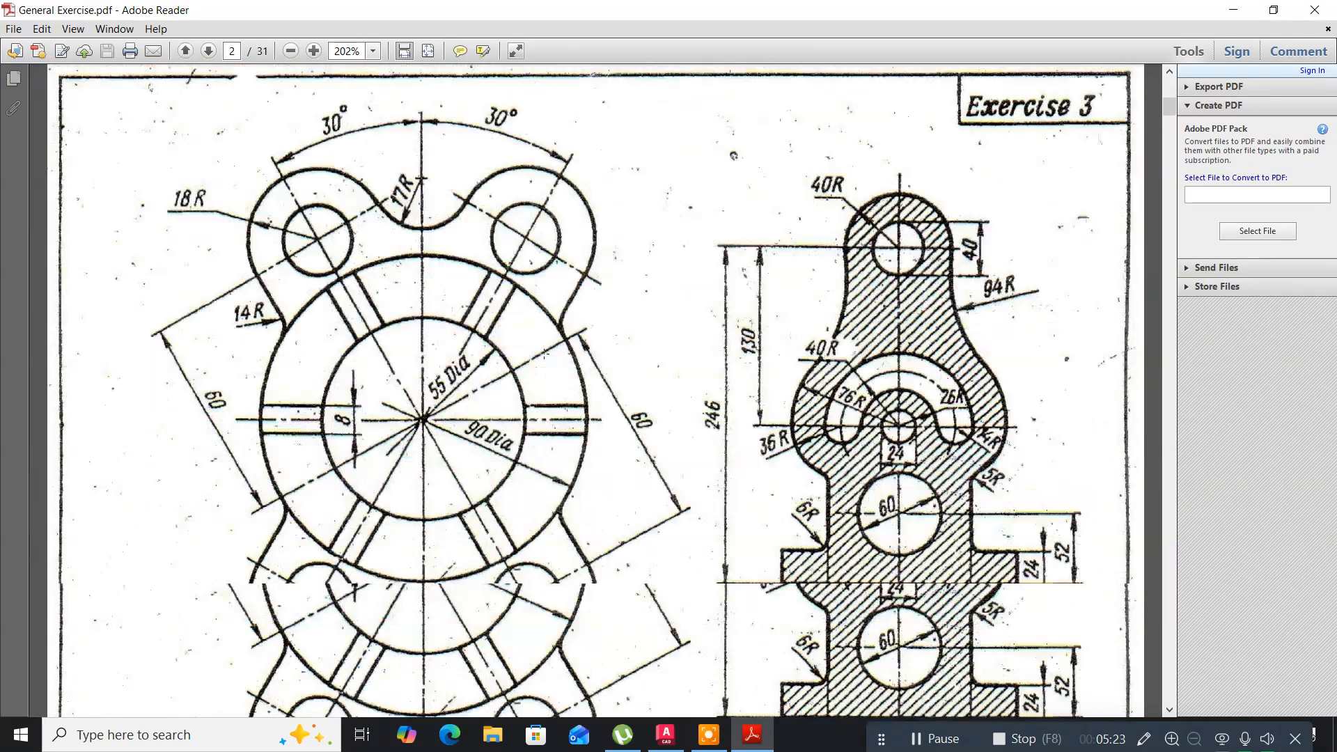
scroll(544, 353, "up", 3)
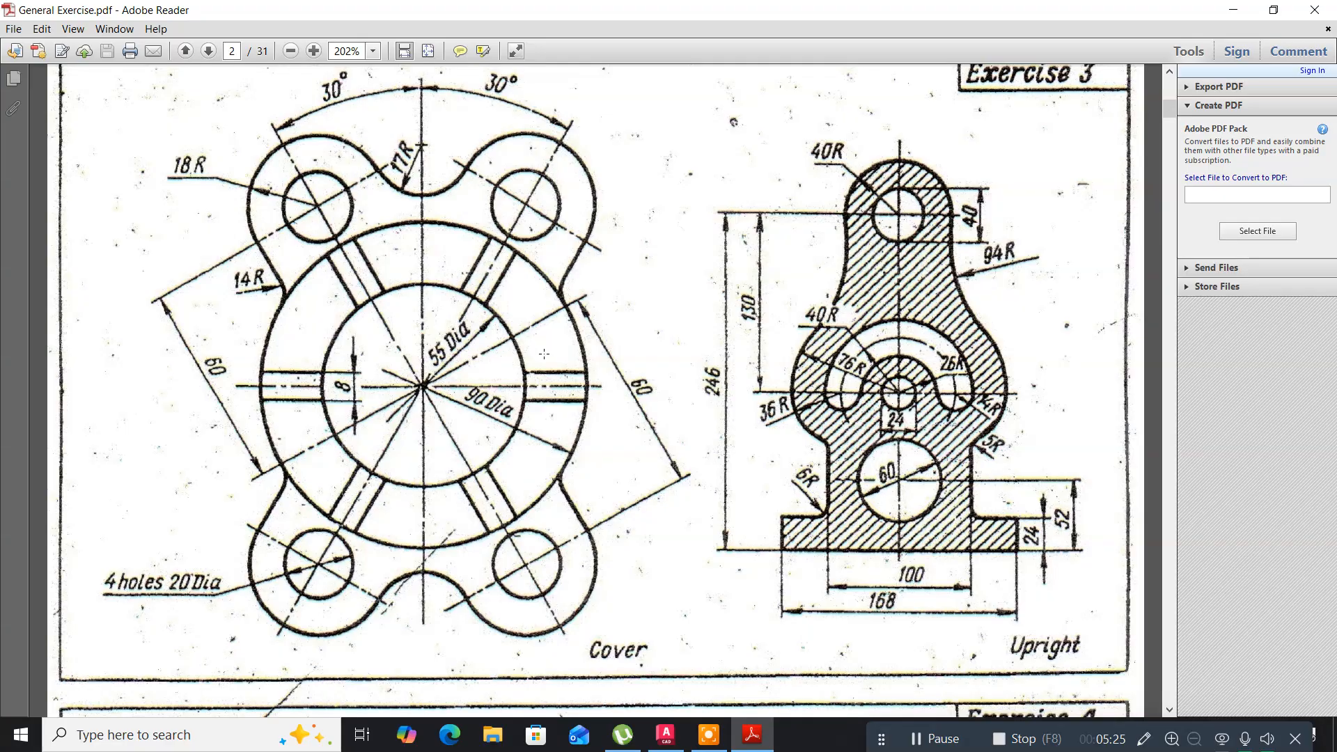
scroll(543, 353, "up", 1, "ctrl")
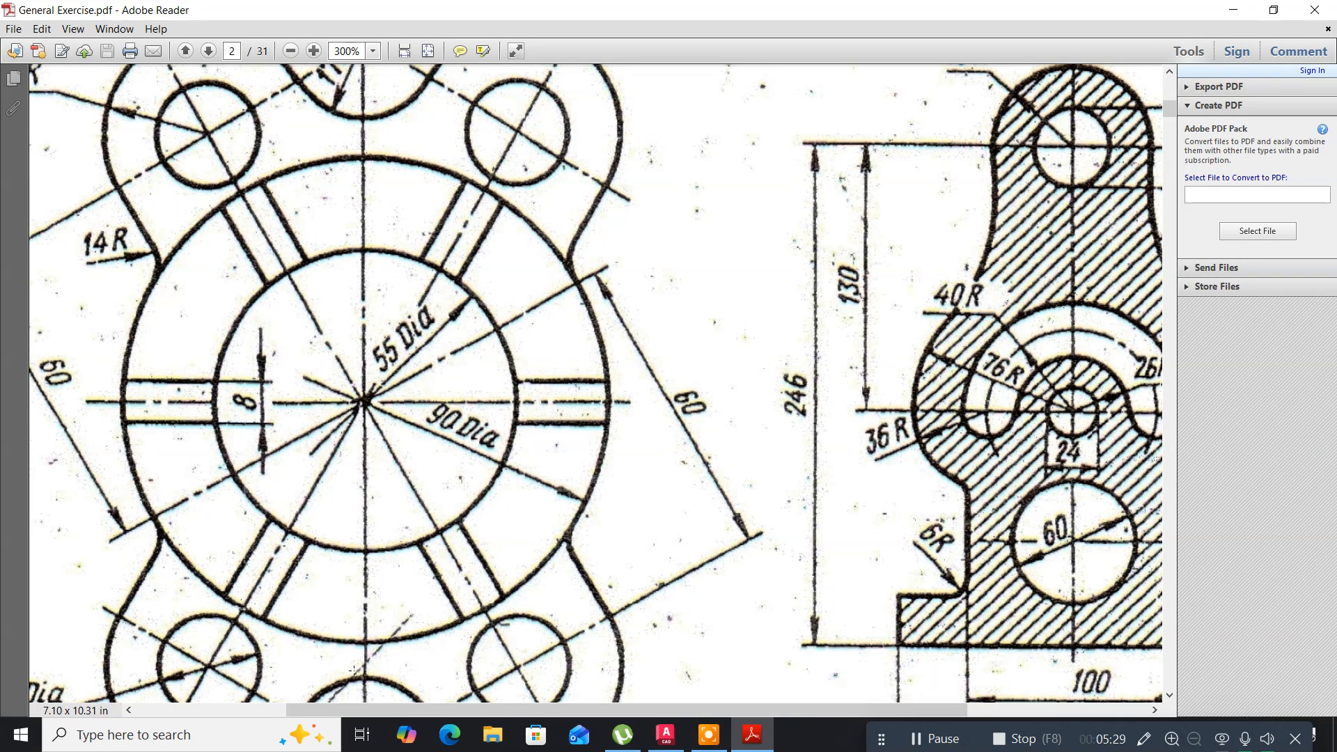
left_click_drag(590, 708, 746, 704)
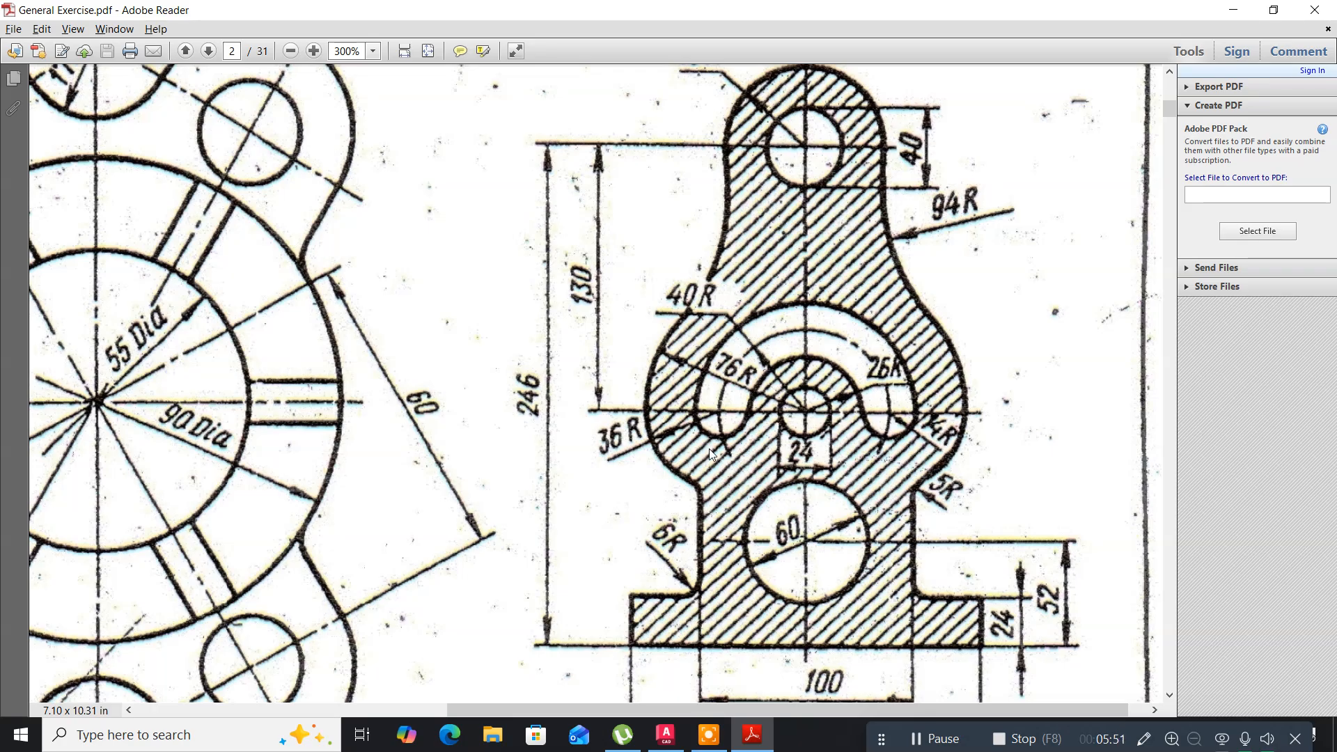
key("F8")
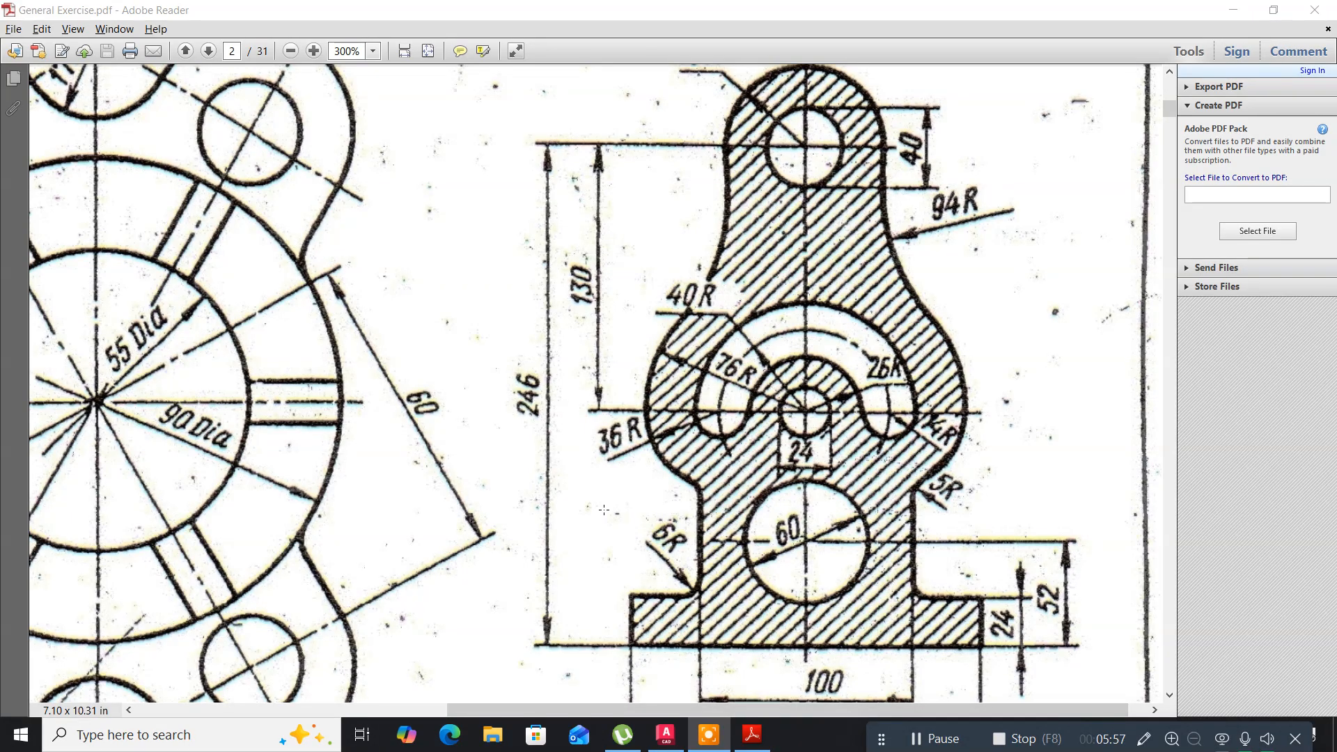
Return to AutoCAD and draw a circle of radius 26 centred on the 24-diameter circle.
left_click(664, 737)
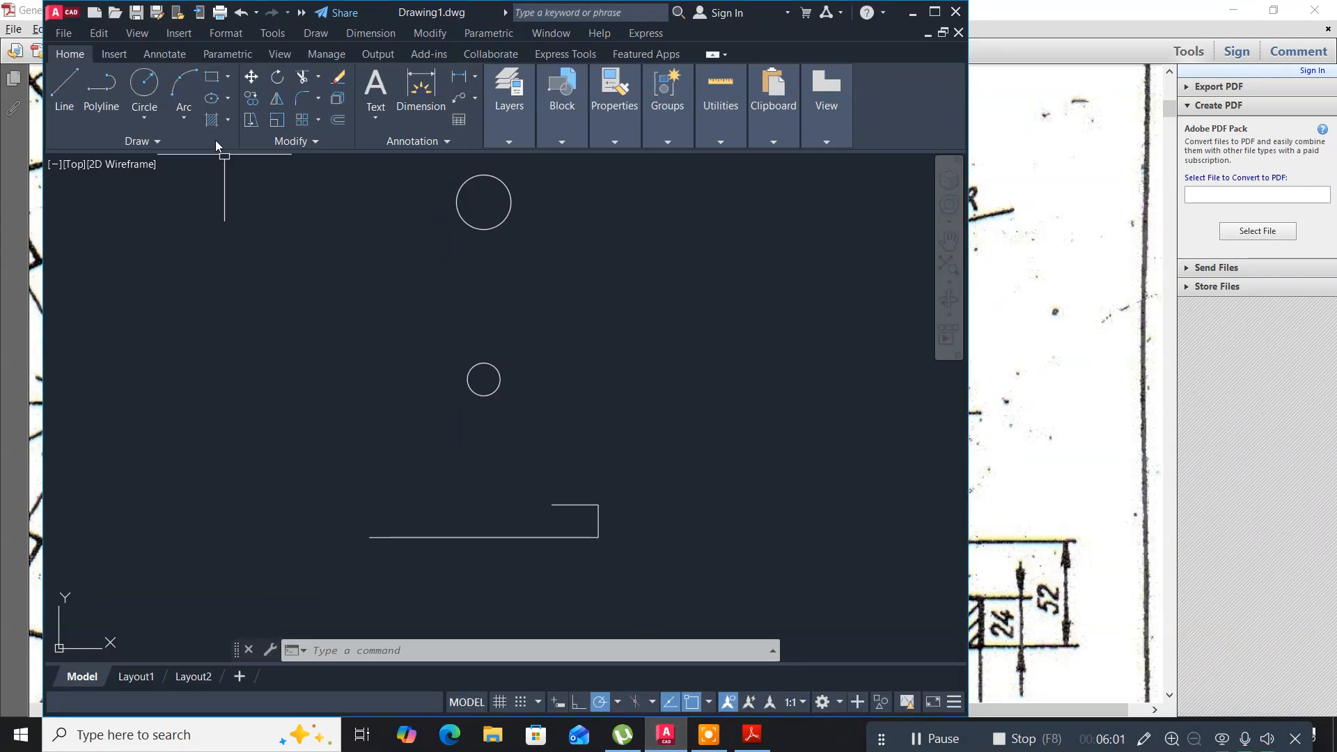
left_click(144, 85)
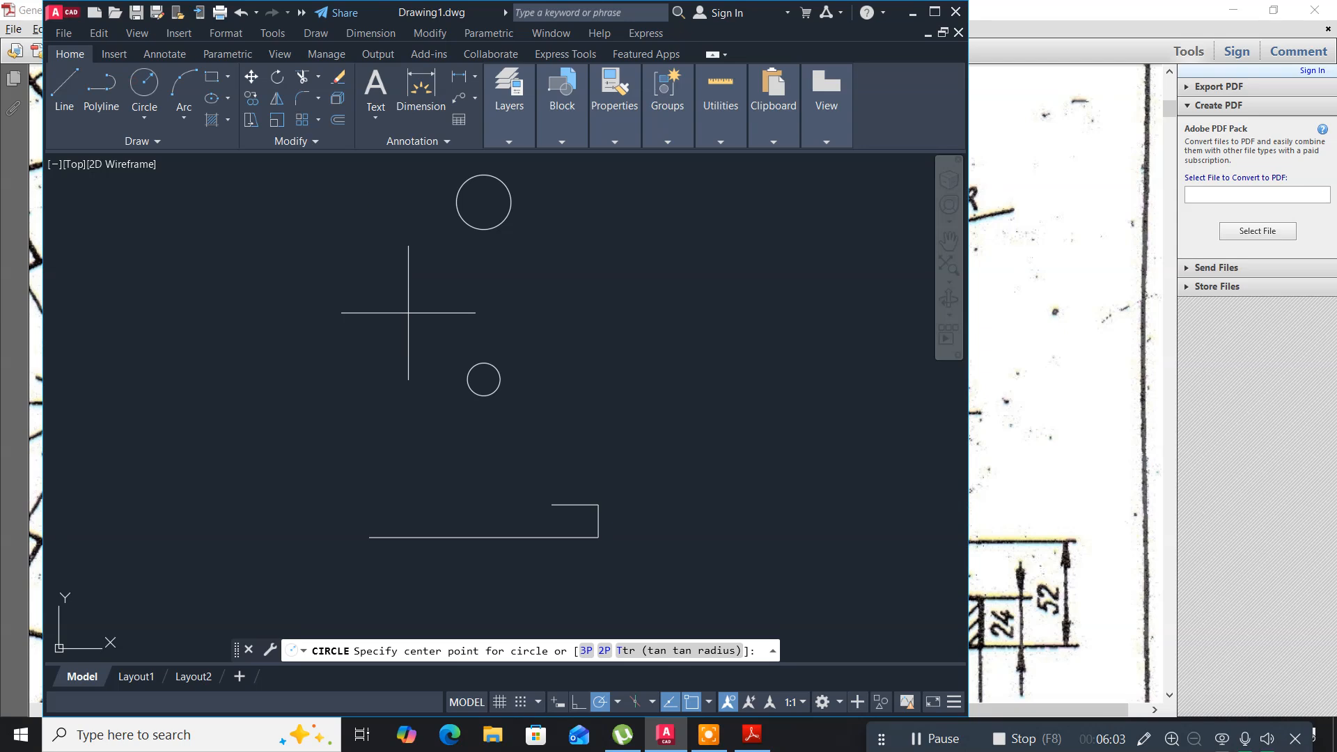
left_click(484, 380)
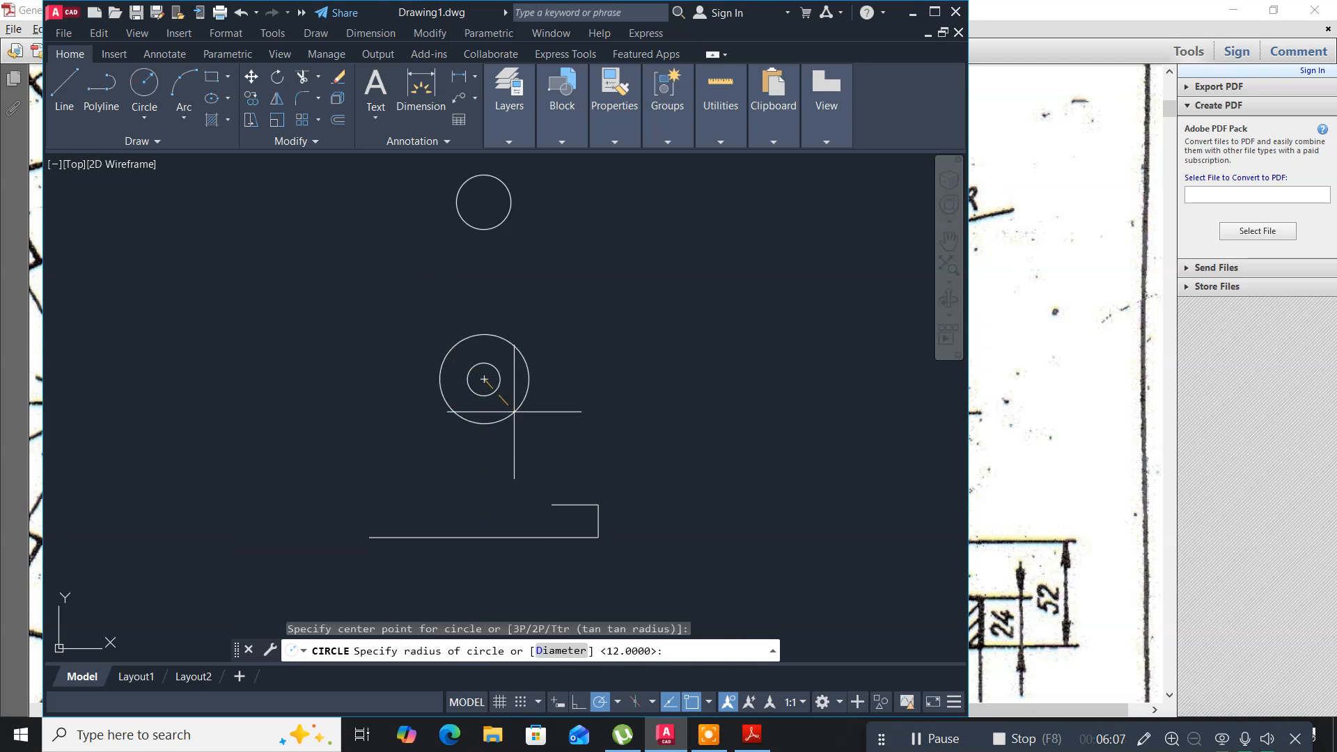
type("26")
key("Return")
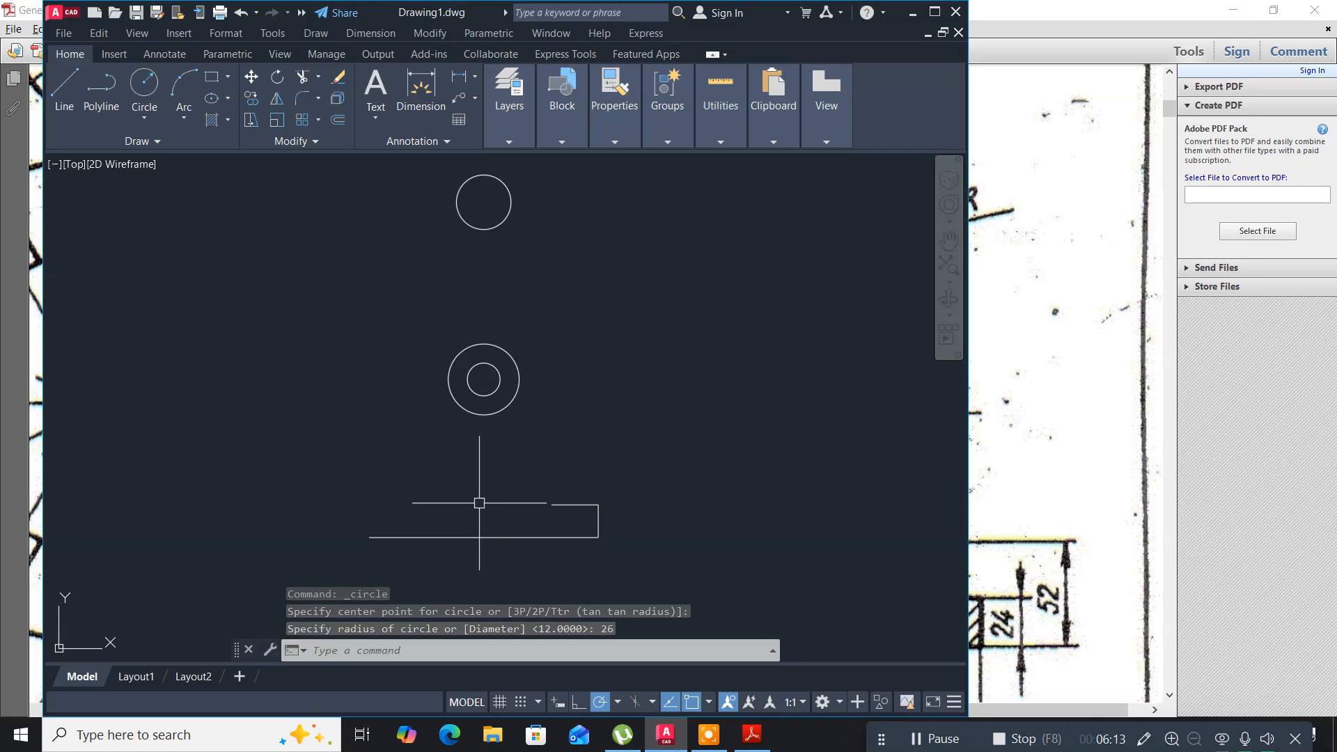
Erase the circle of radius 26 and redraw it with radius 26 centred on the 24-diameter circle.
key("alt+Tab")
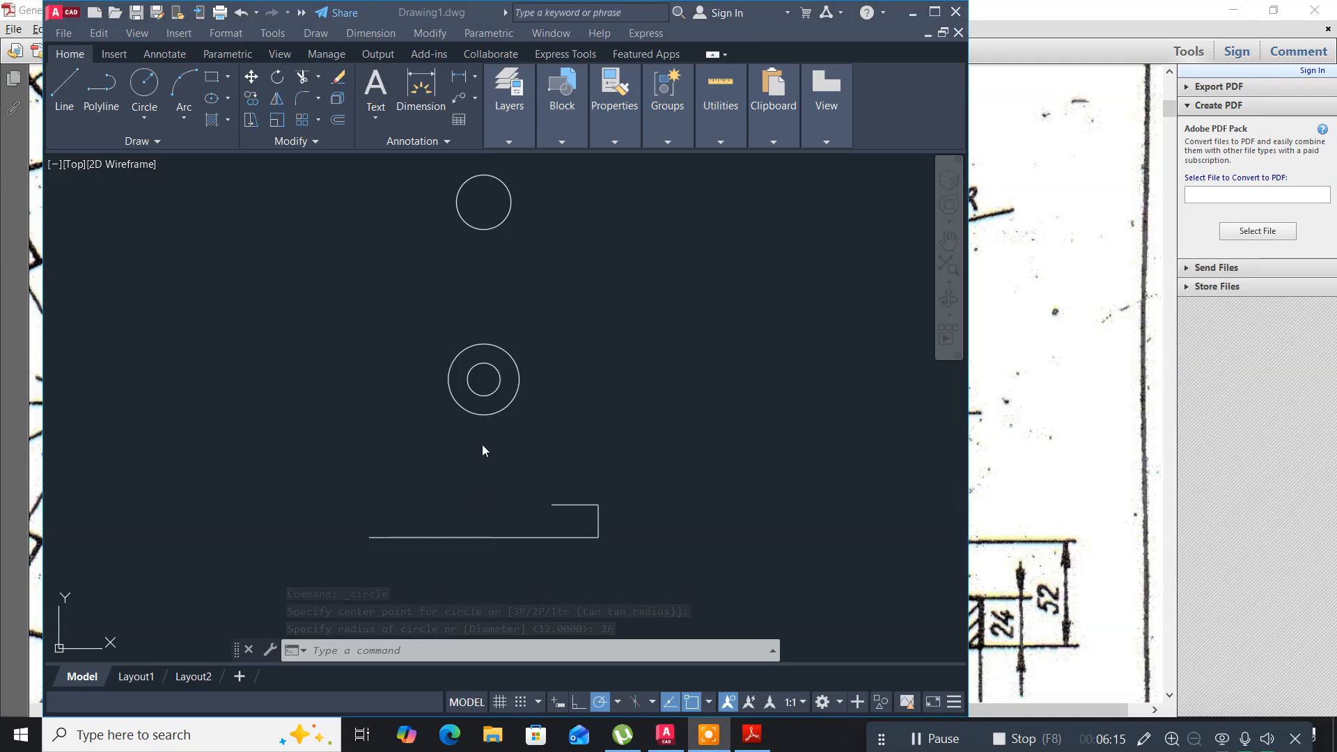
left_click(506, 414)
left_click(528, 447)
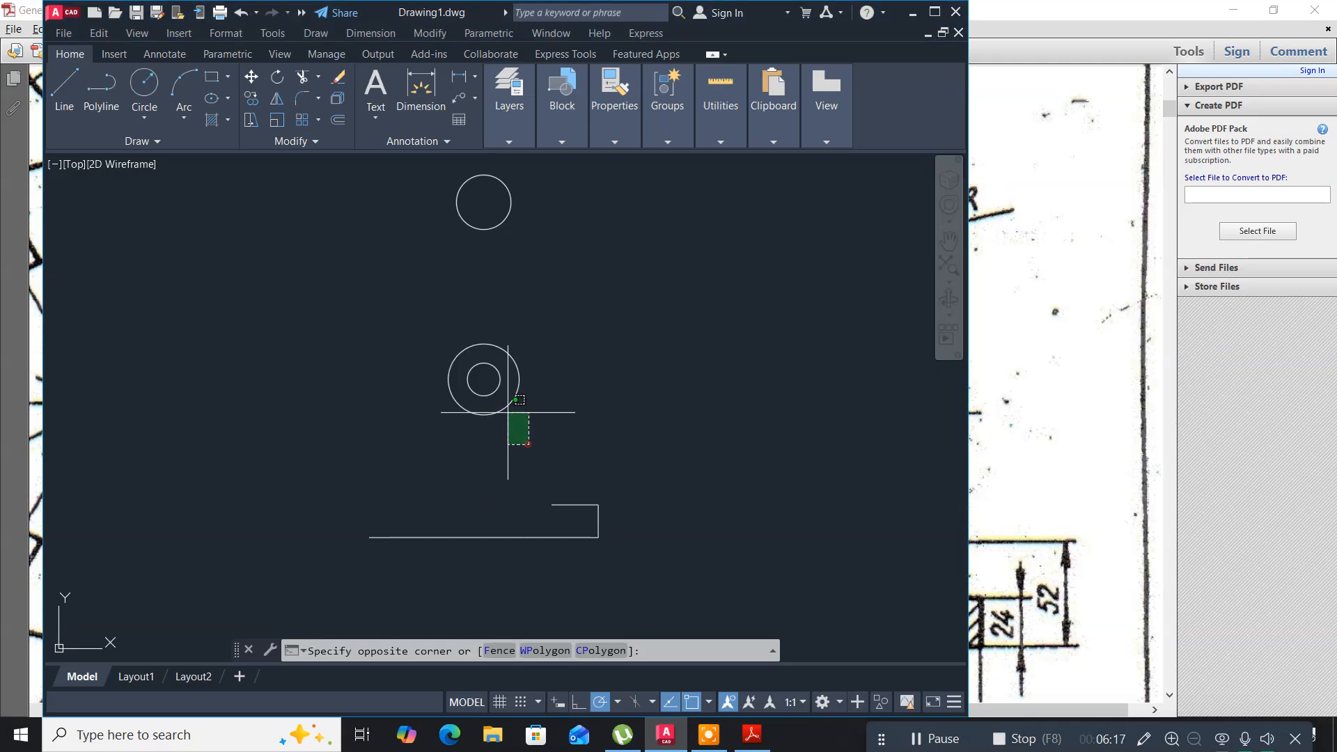
left_click(500, 394)
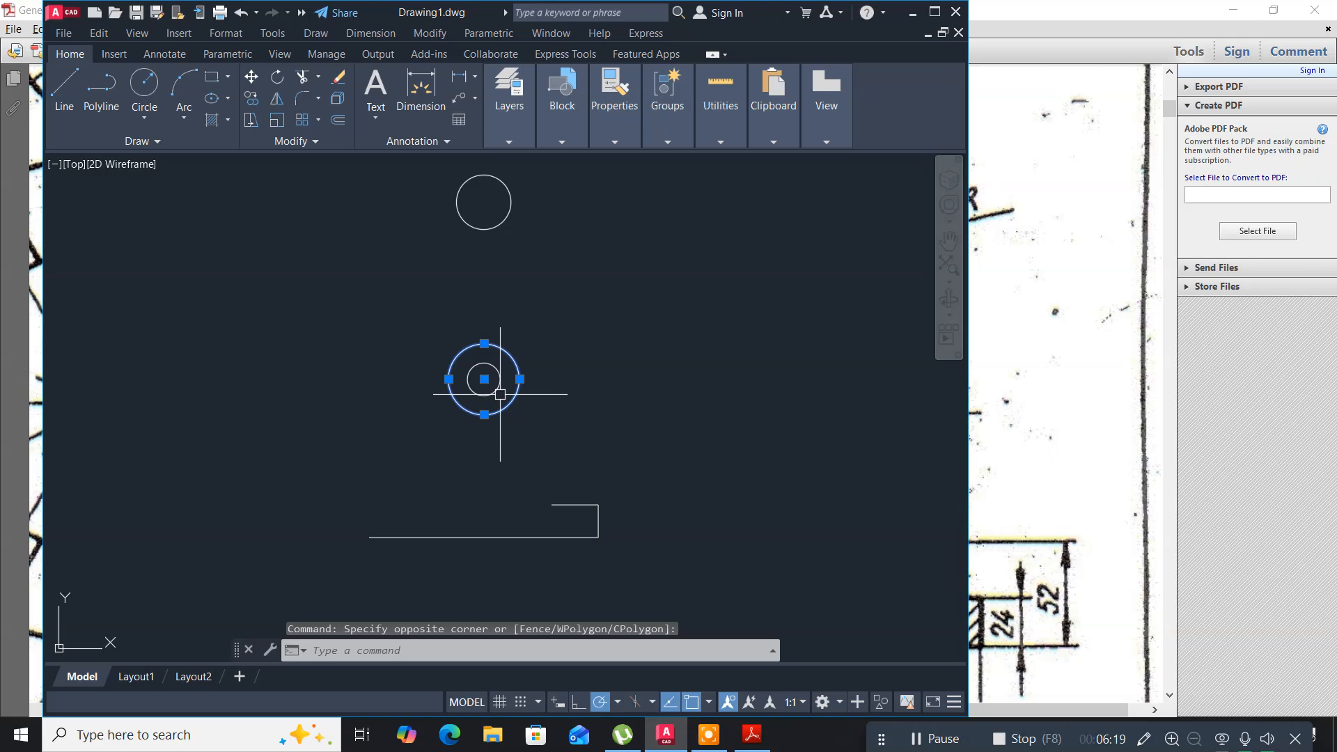
key("Delete")
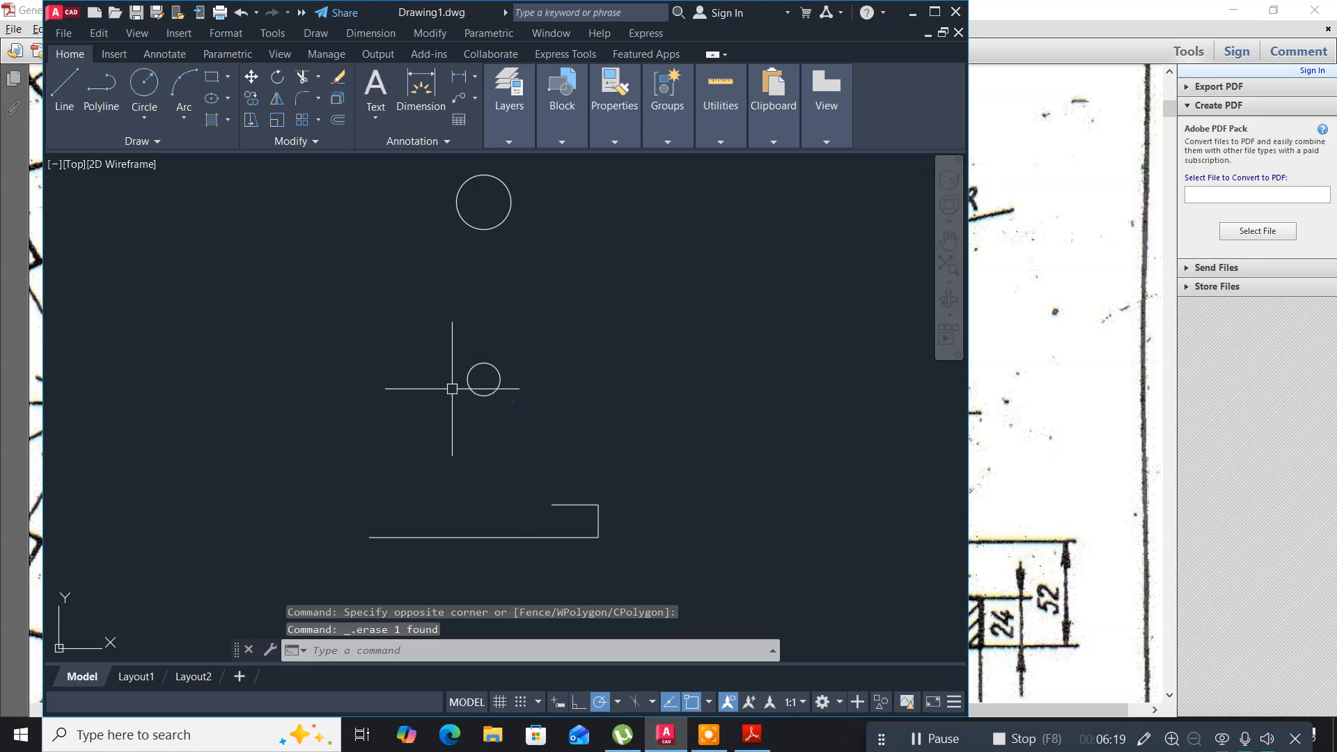
left_click(143, 84)
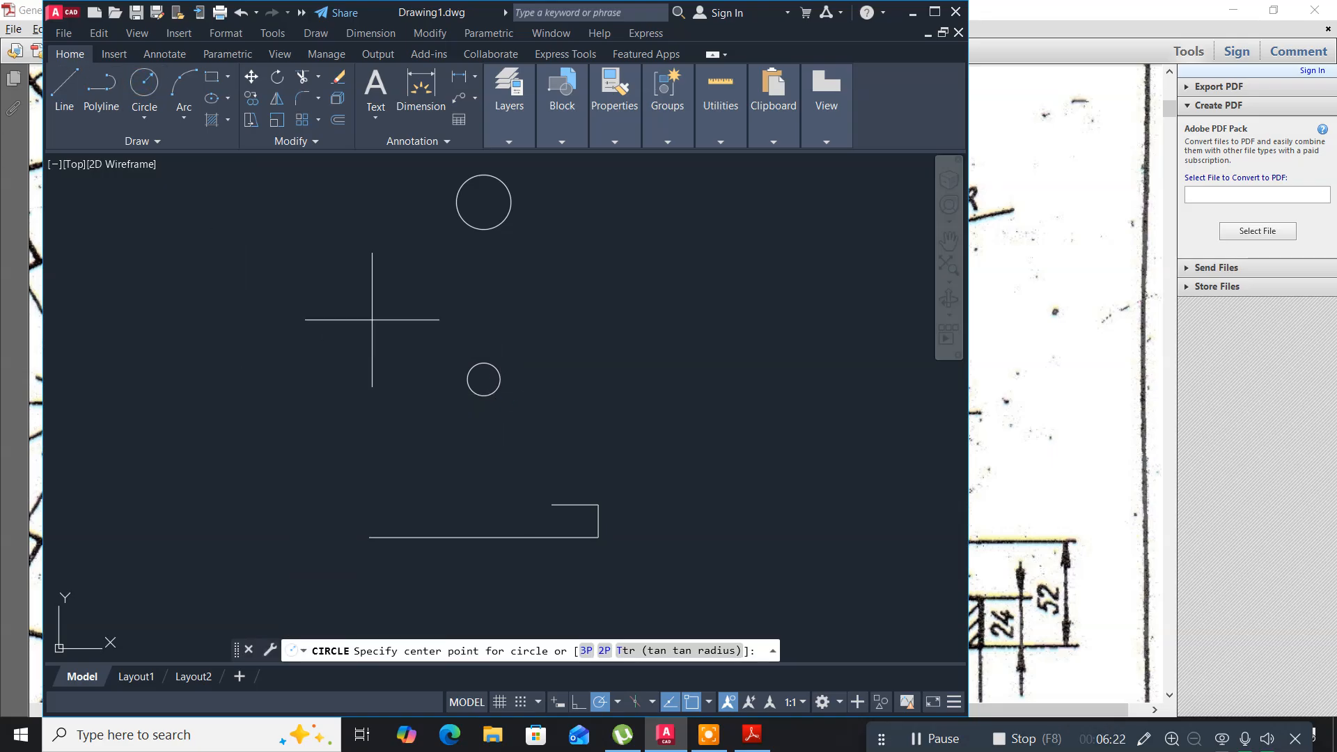
left_click(484, 380)
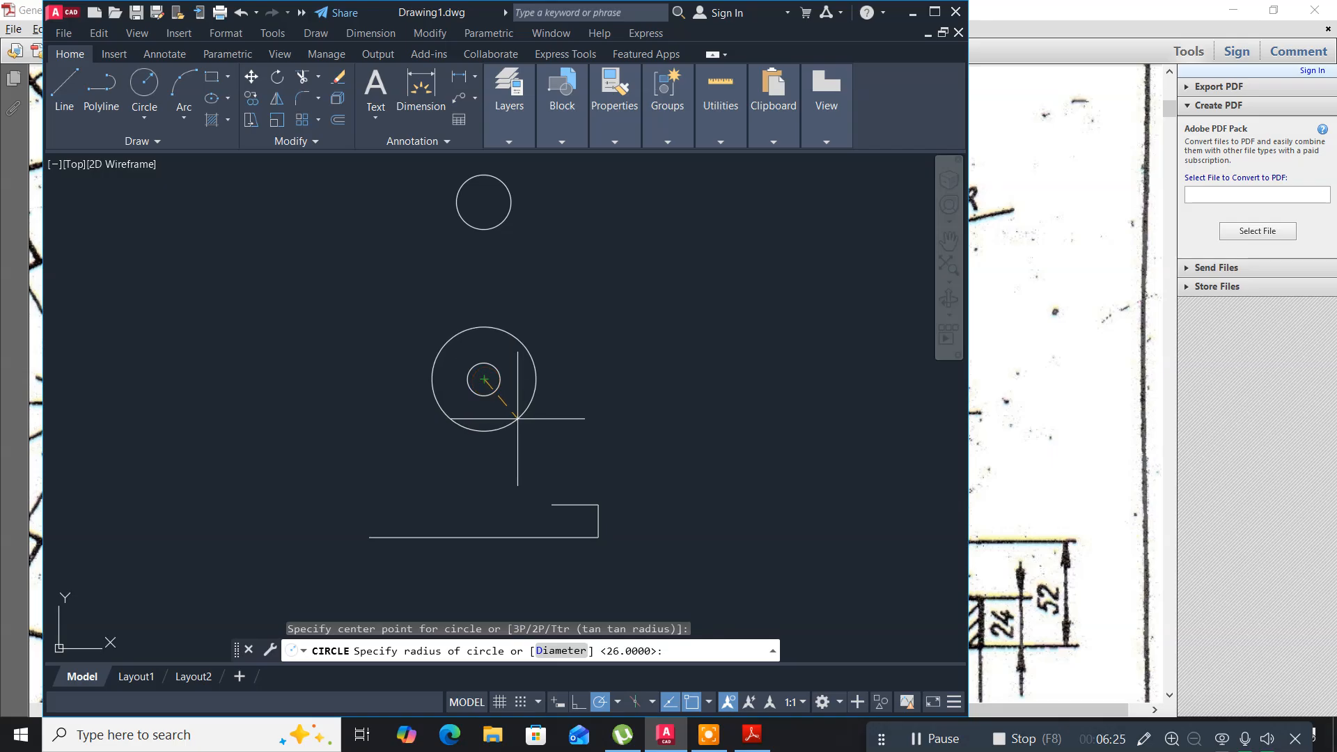
type("26")
key("Return")
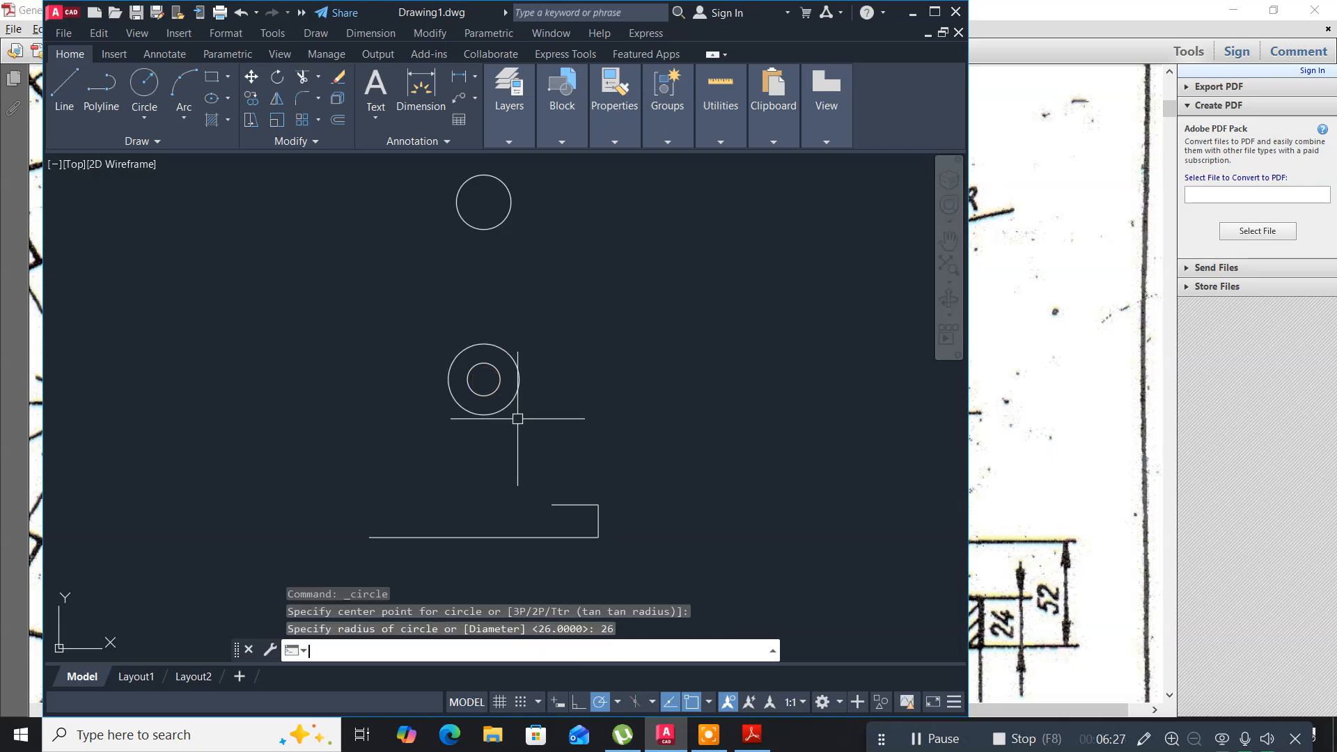
Check the slot radii in the reference PDF and draw a circle of radius 40 centred on the 24-diameter circle in AutoCAD.
key("alt+Tab")
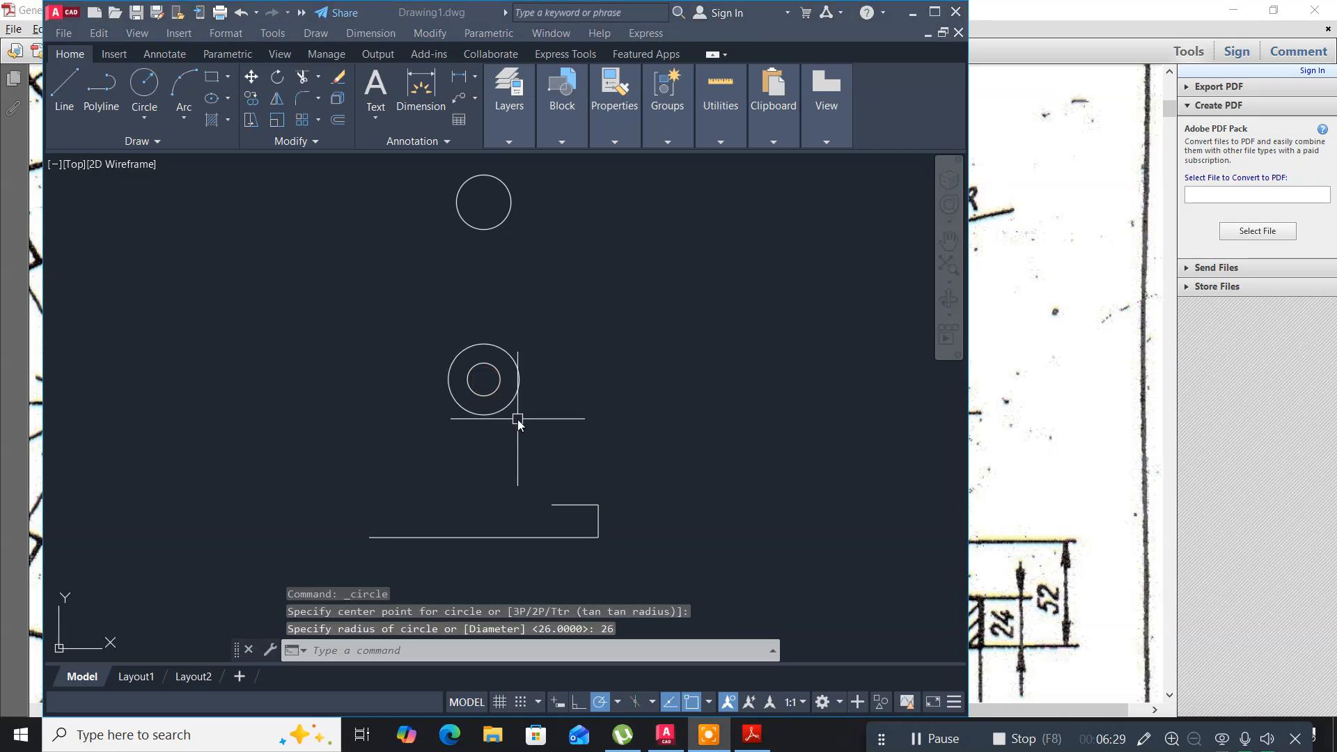
key("alt+Tab")
key("alt+Tab")
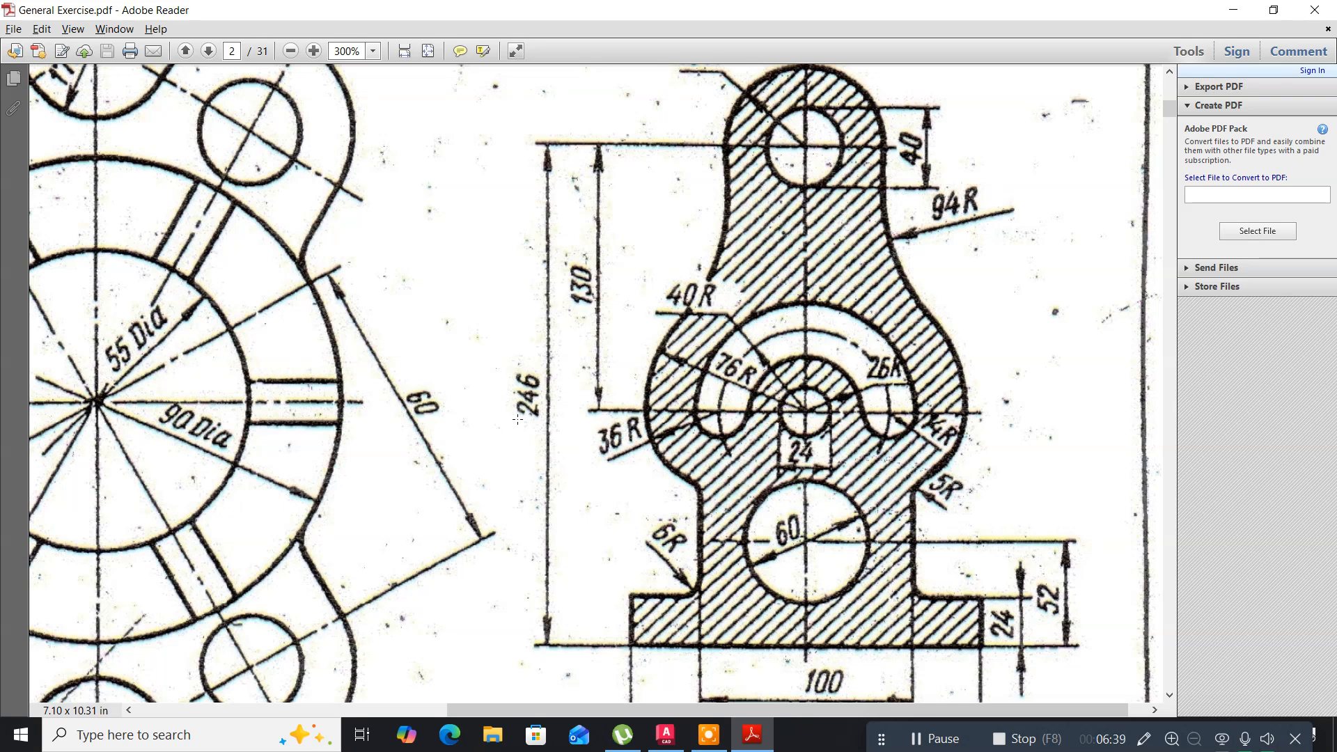
key("alt+Tab")
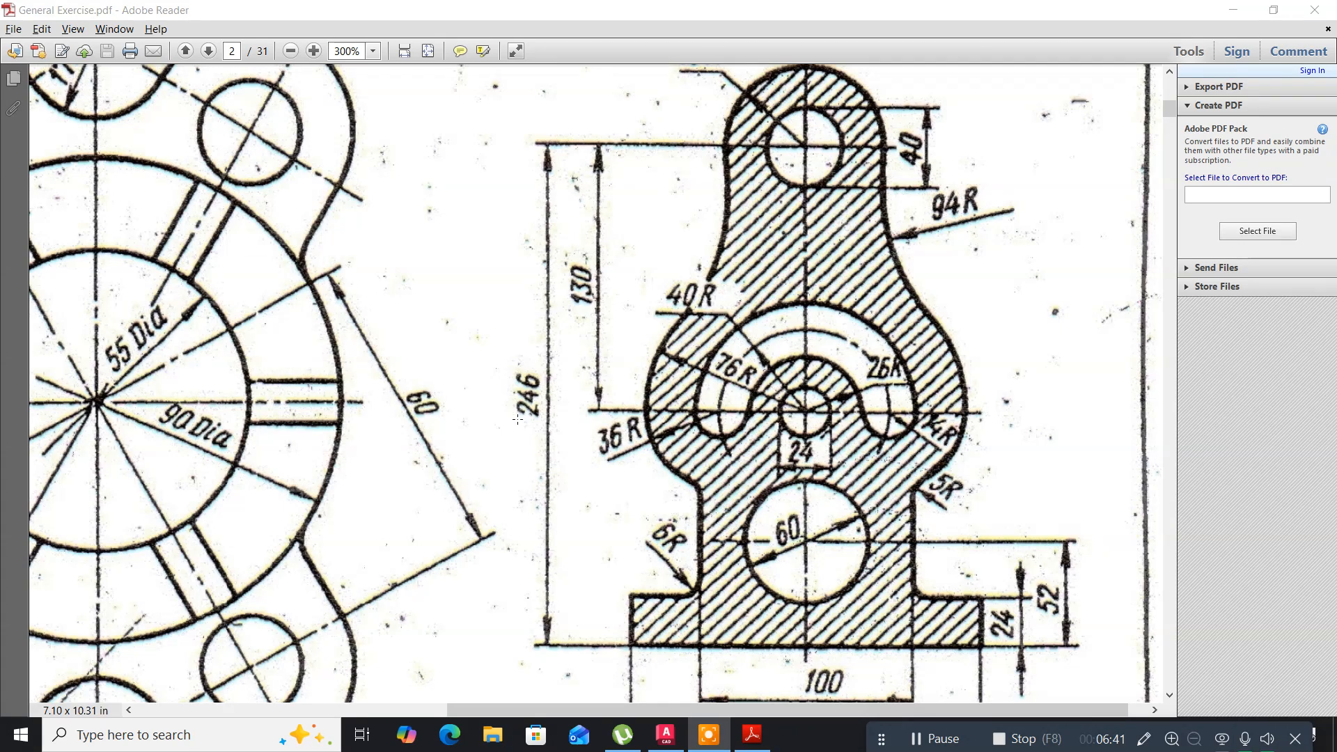
key("alt+Tab")
key("alt+Tab")
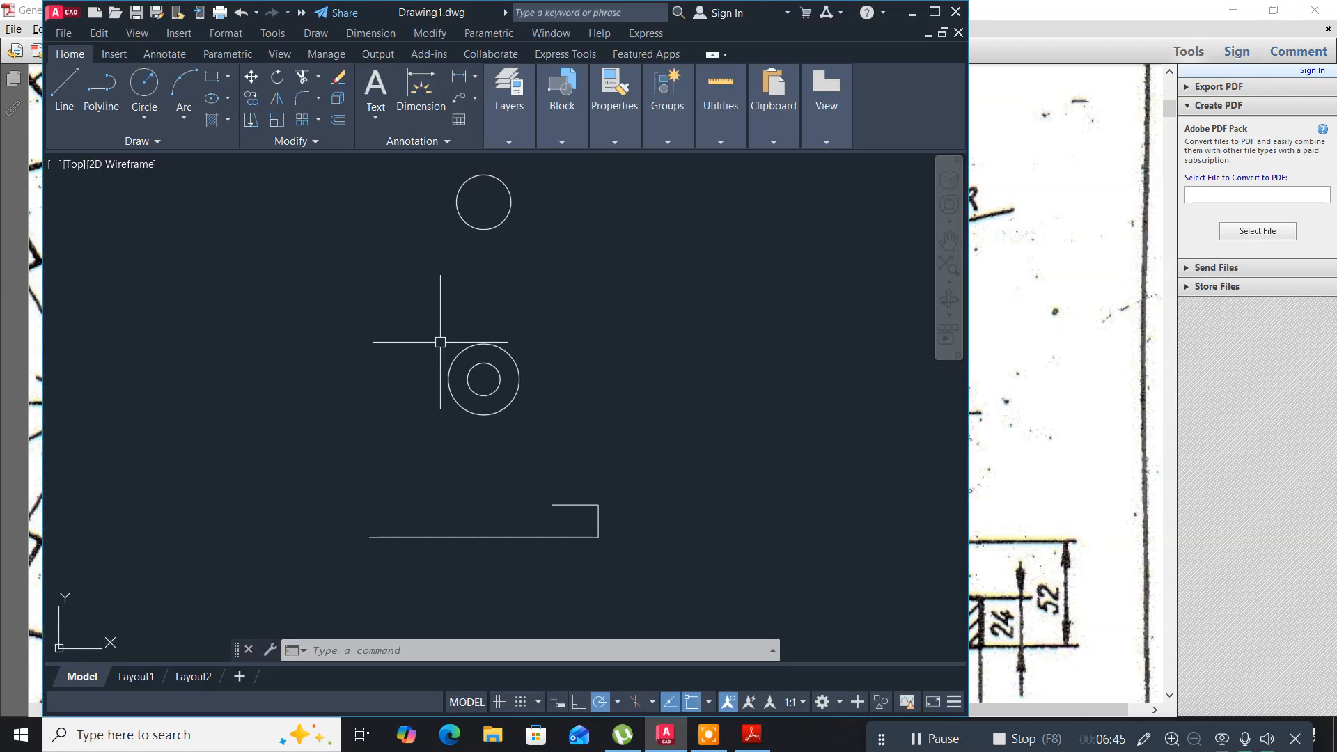
left_click(144, 87)
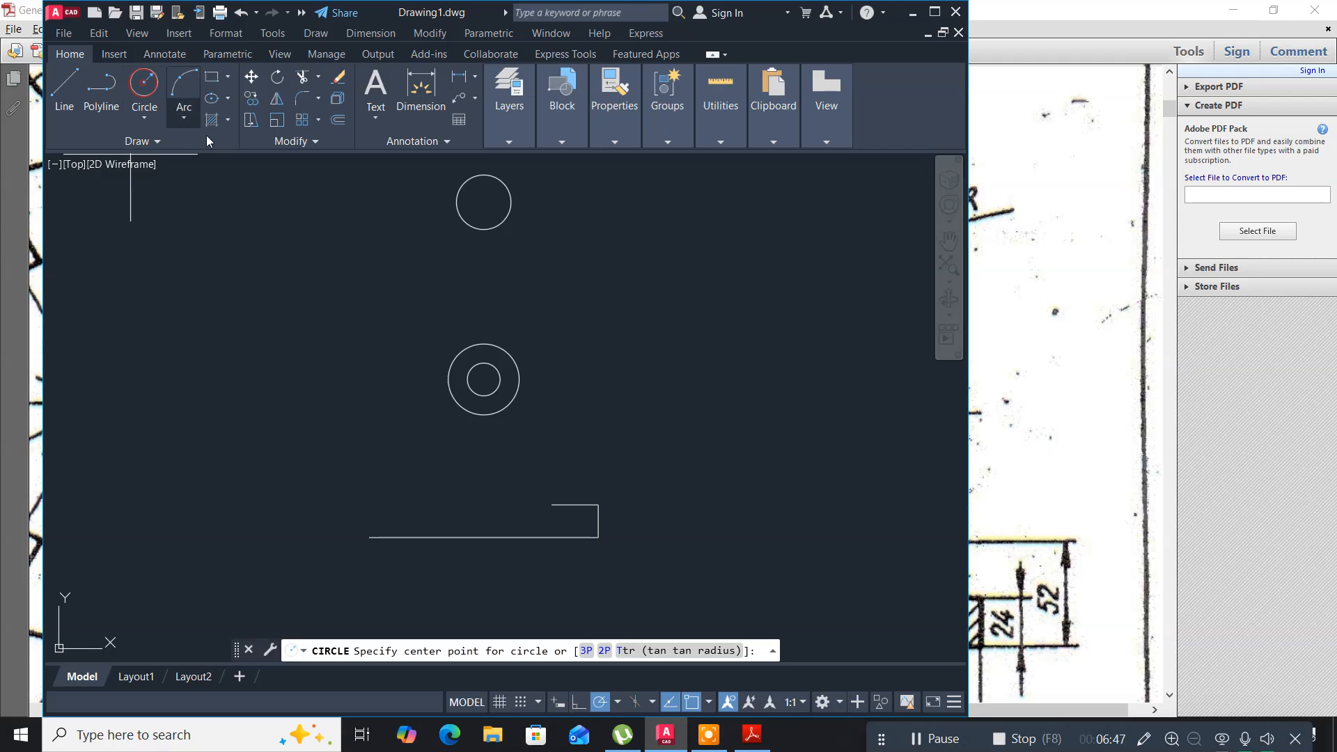
left_click(484, 378)
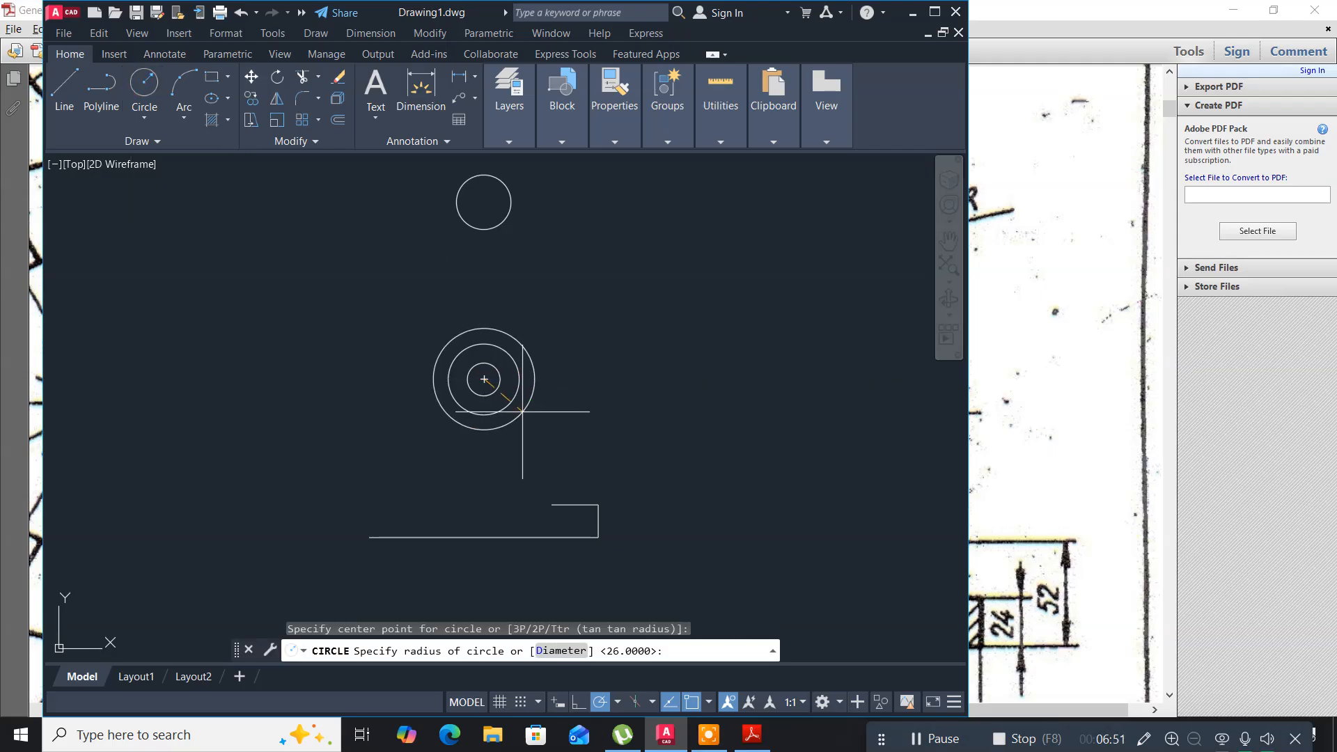
type("0")
key("Return")
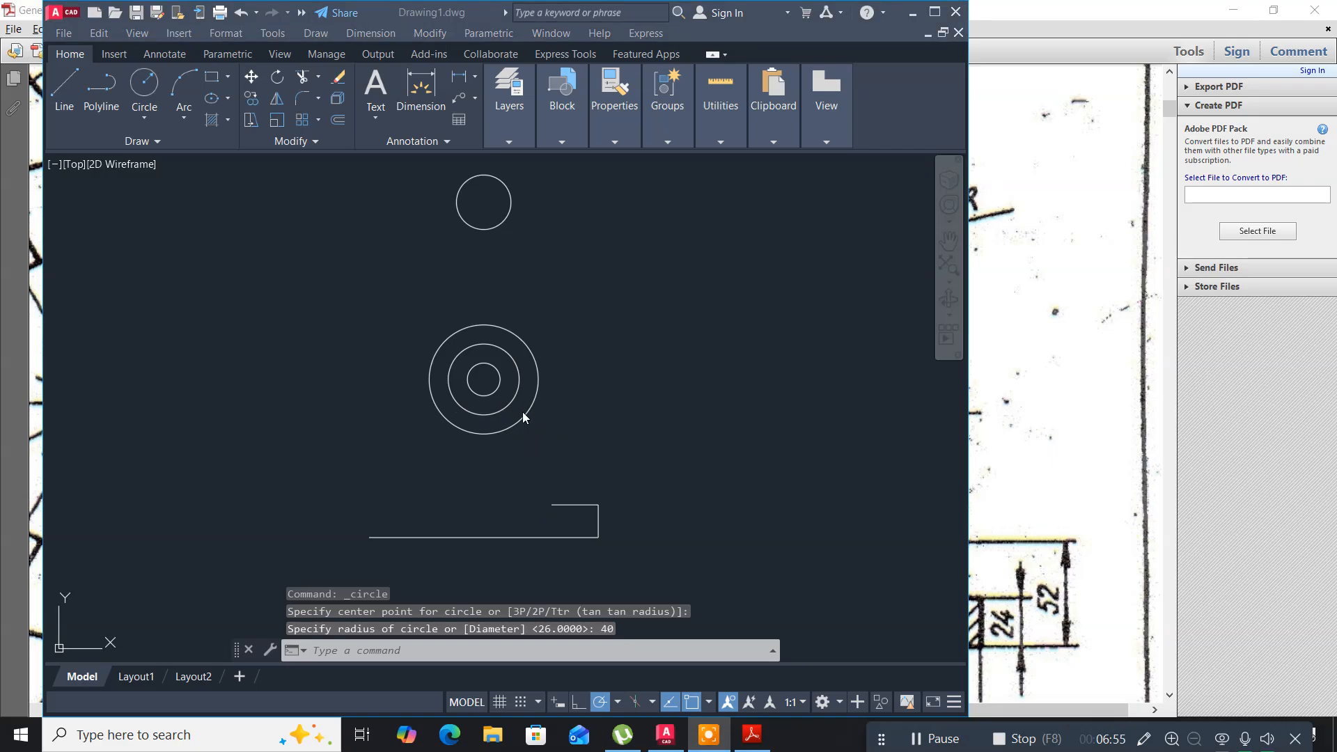
Check the reference PDF again and draw a circle of radius 54 in AutoCAD, concentric with the 24-diameter circle.
key("alt+Tab")
key("alt+Tab")
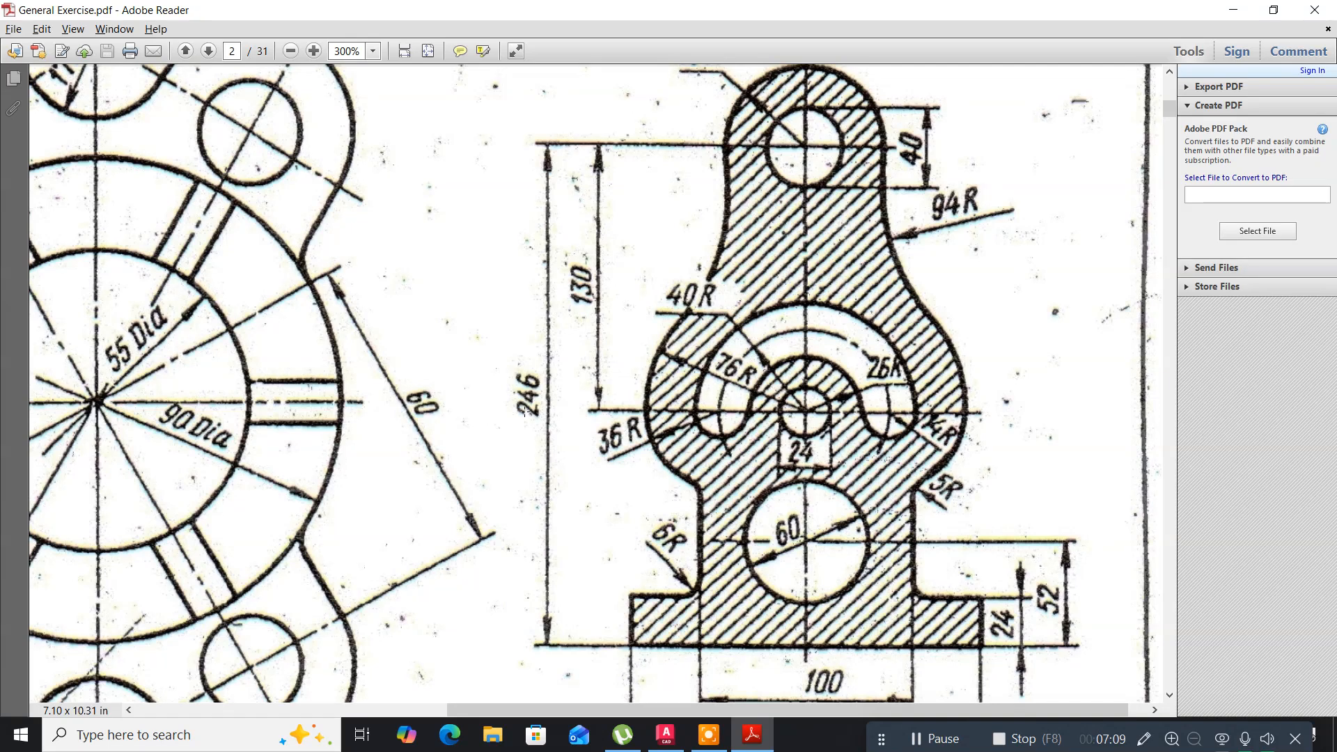
key("alt+Tab")
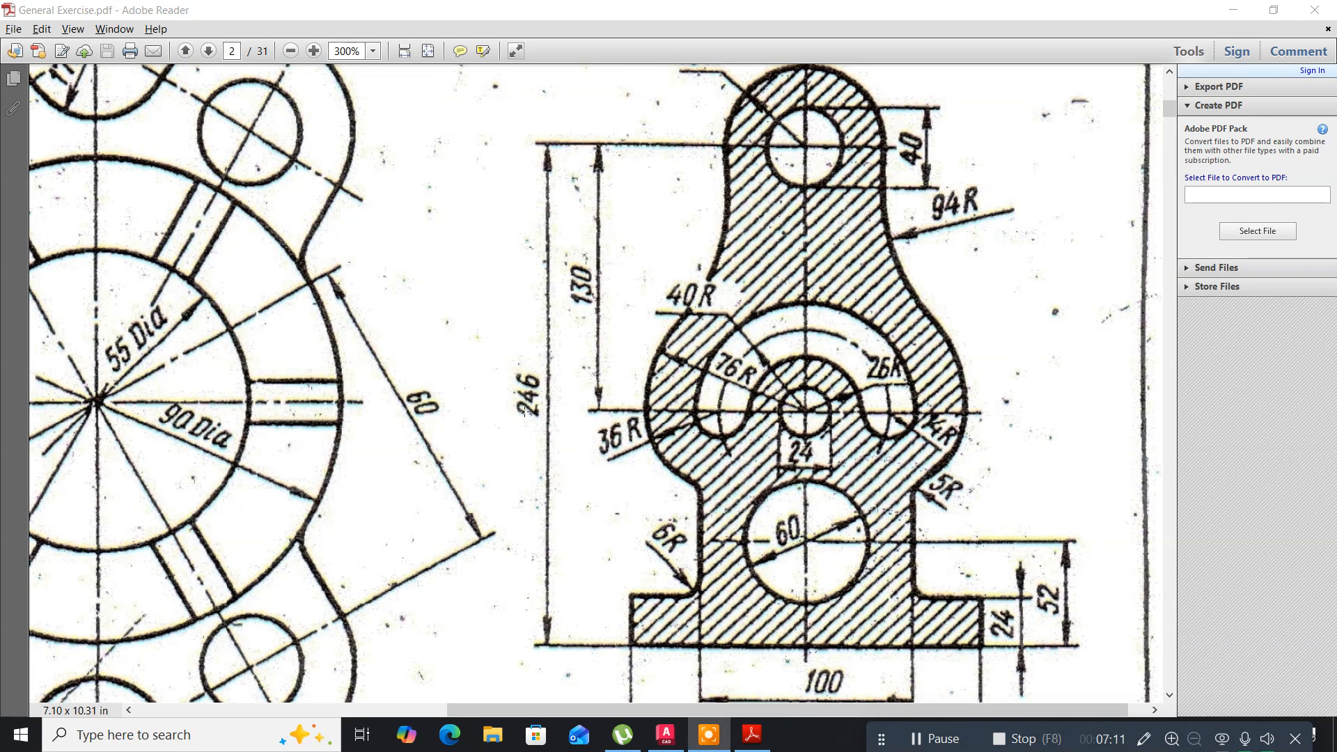
key("alt+Tab")
key("alt+Tab")
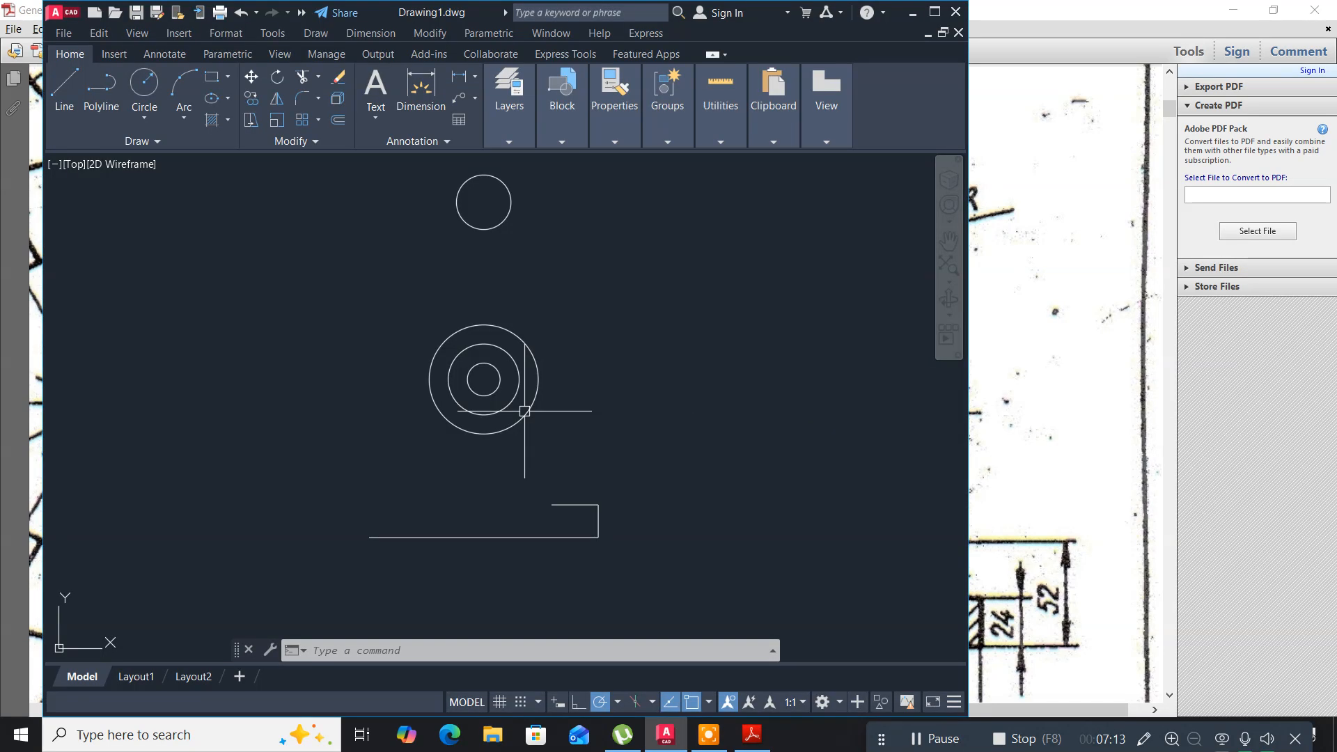
left_click(144, 95)
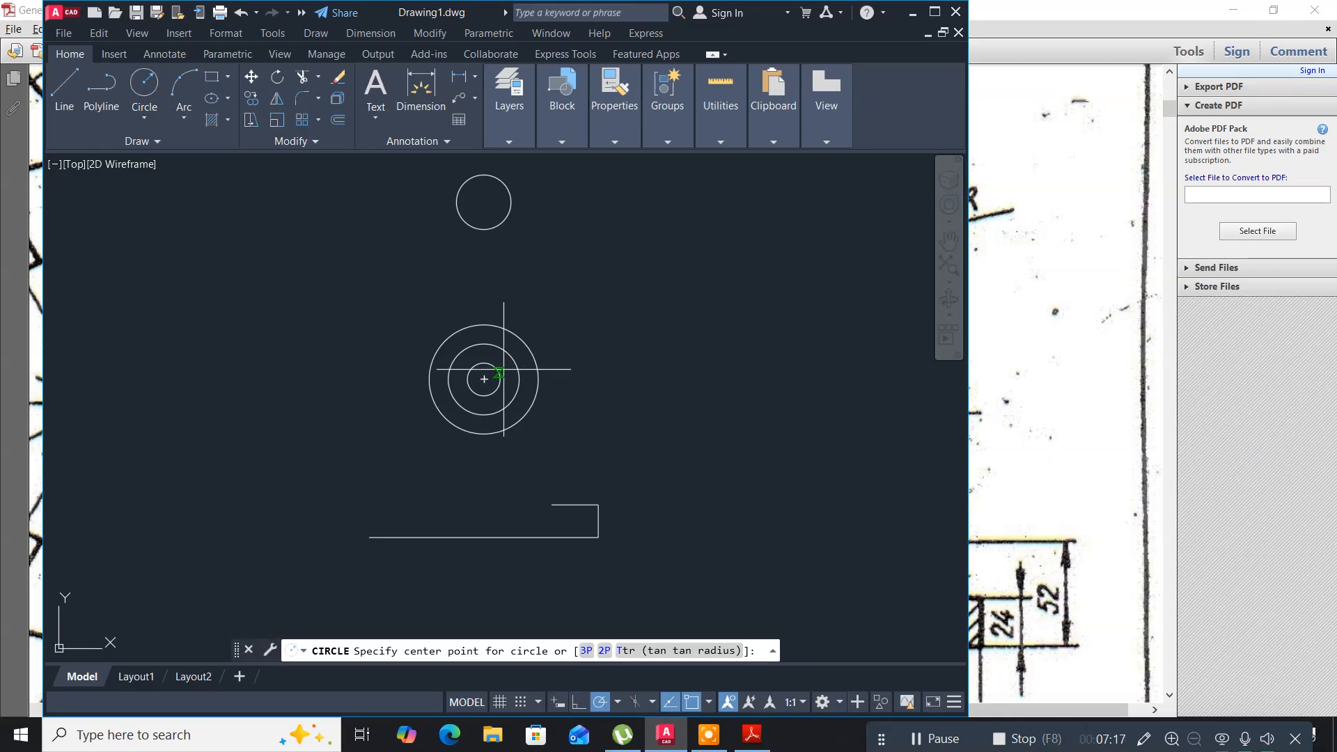
left_click(484, 378)
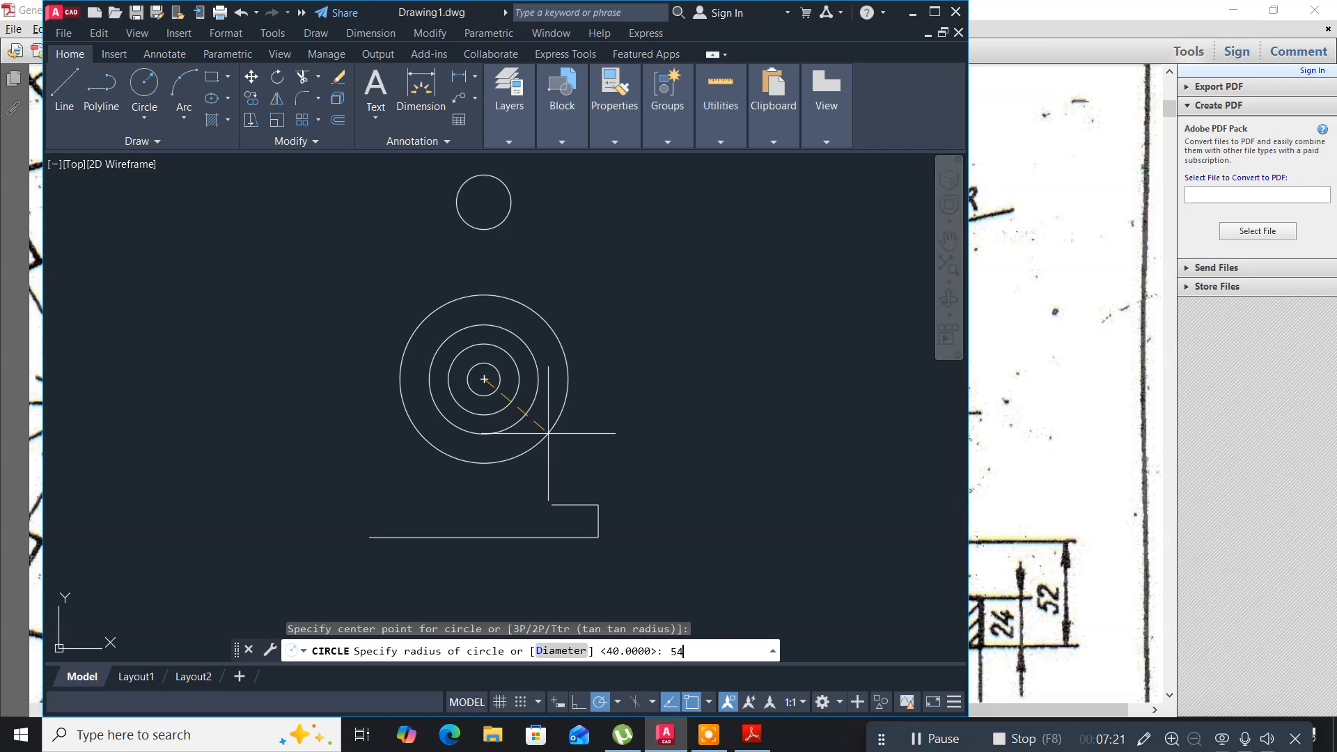
key("Return")
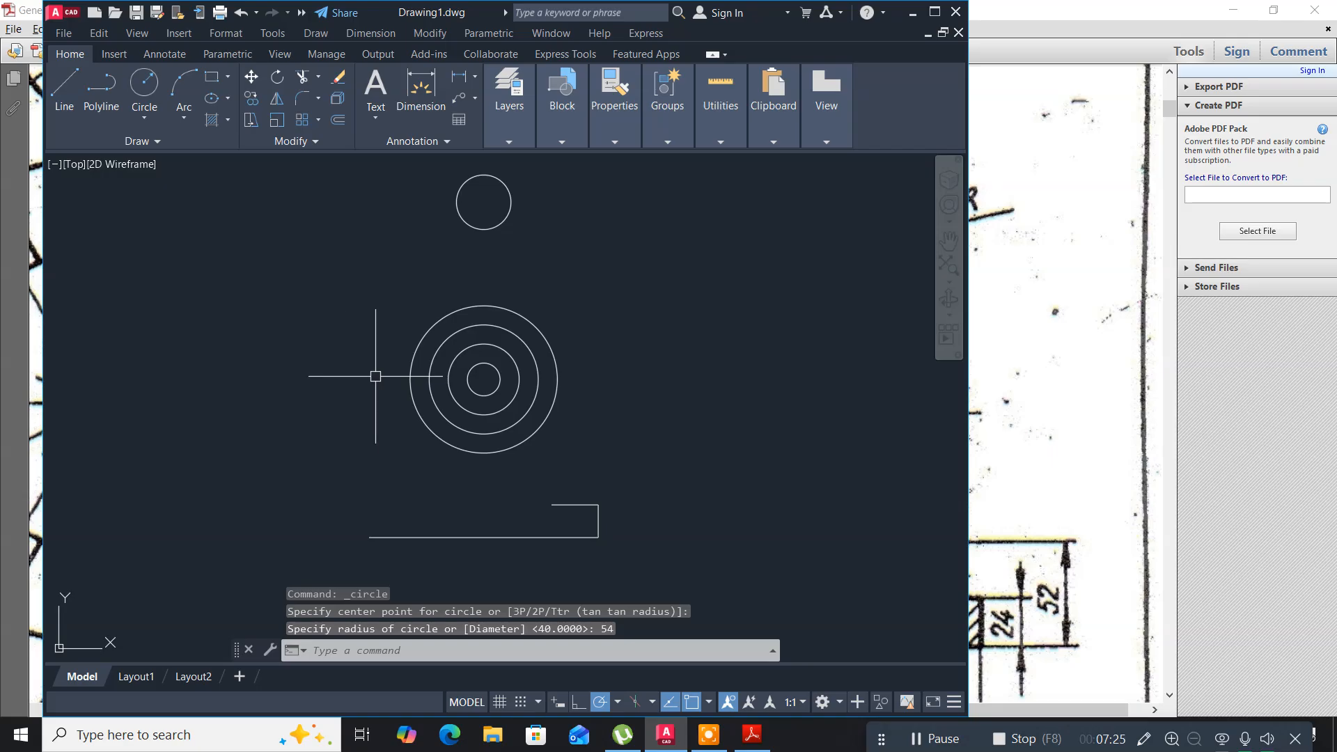
Draw a horizontal line across the full width of the radius 54 circle, joining its left and right quadrants.
left_click(64, 87)
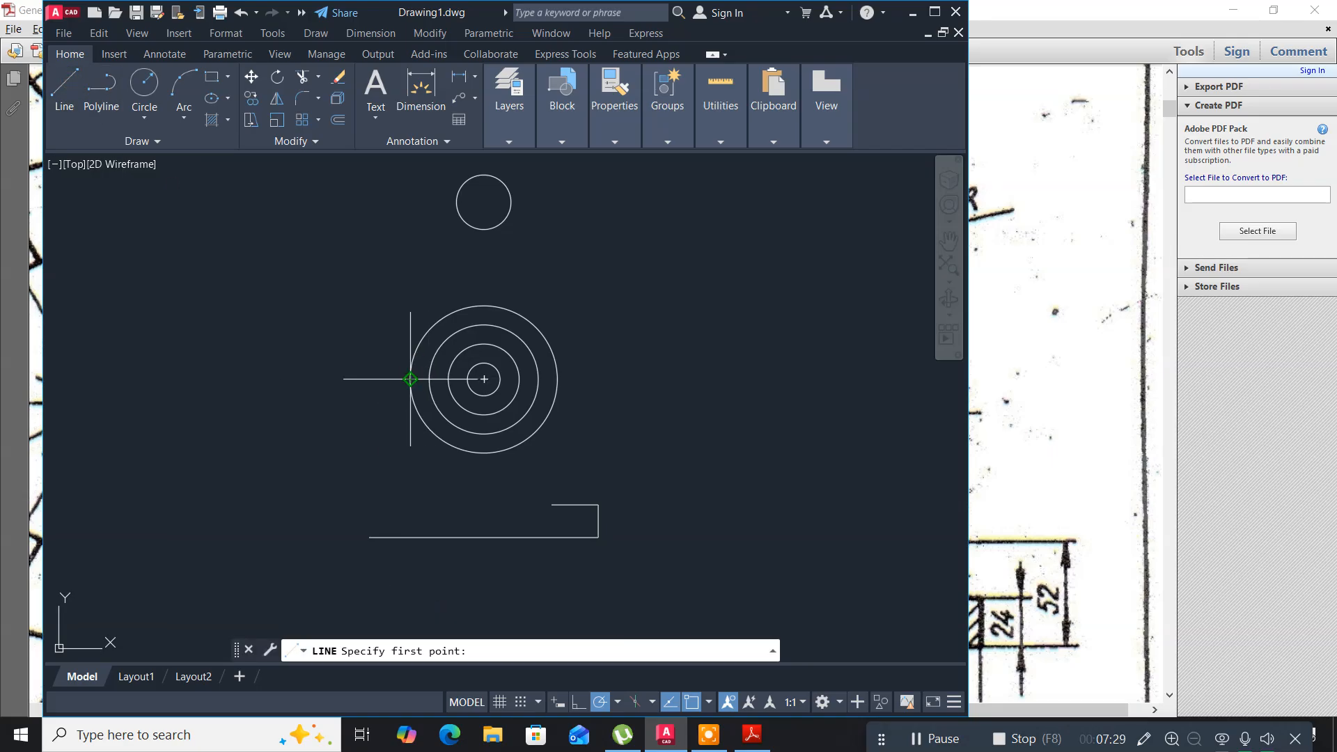
left_click(410, 379)
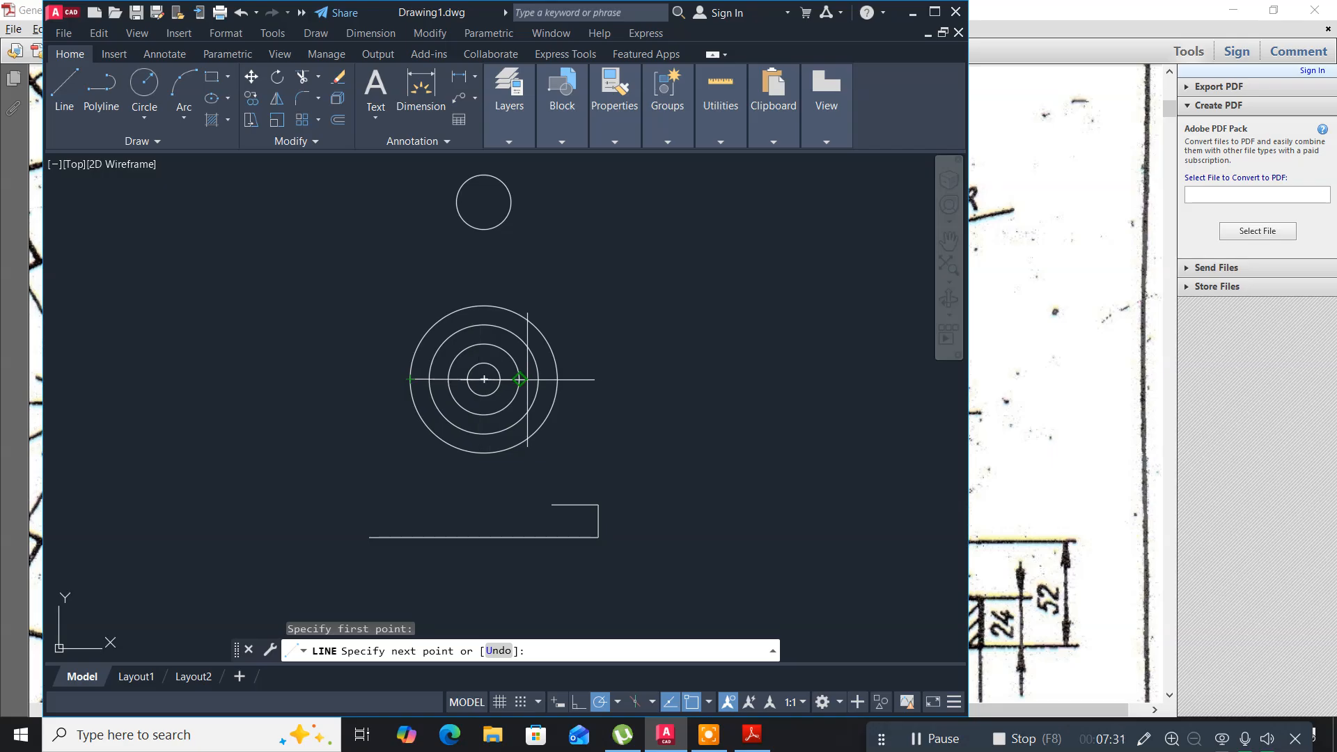
left_click(557, 378)
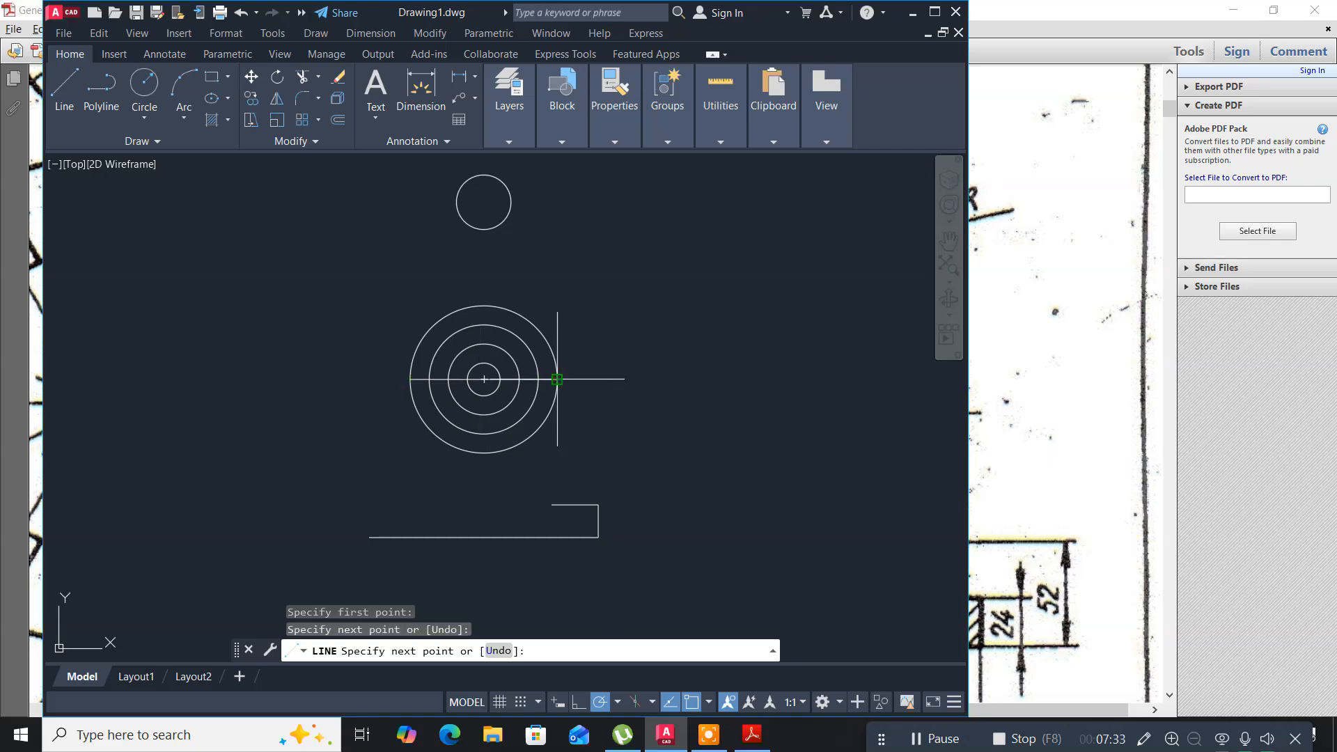
key("Return")
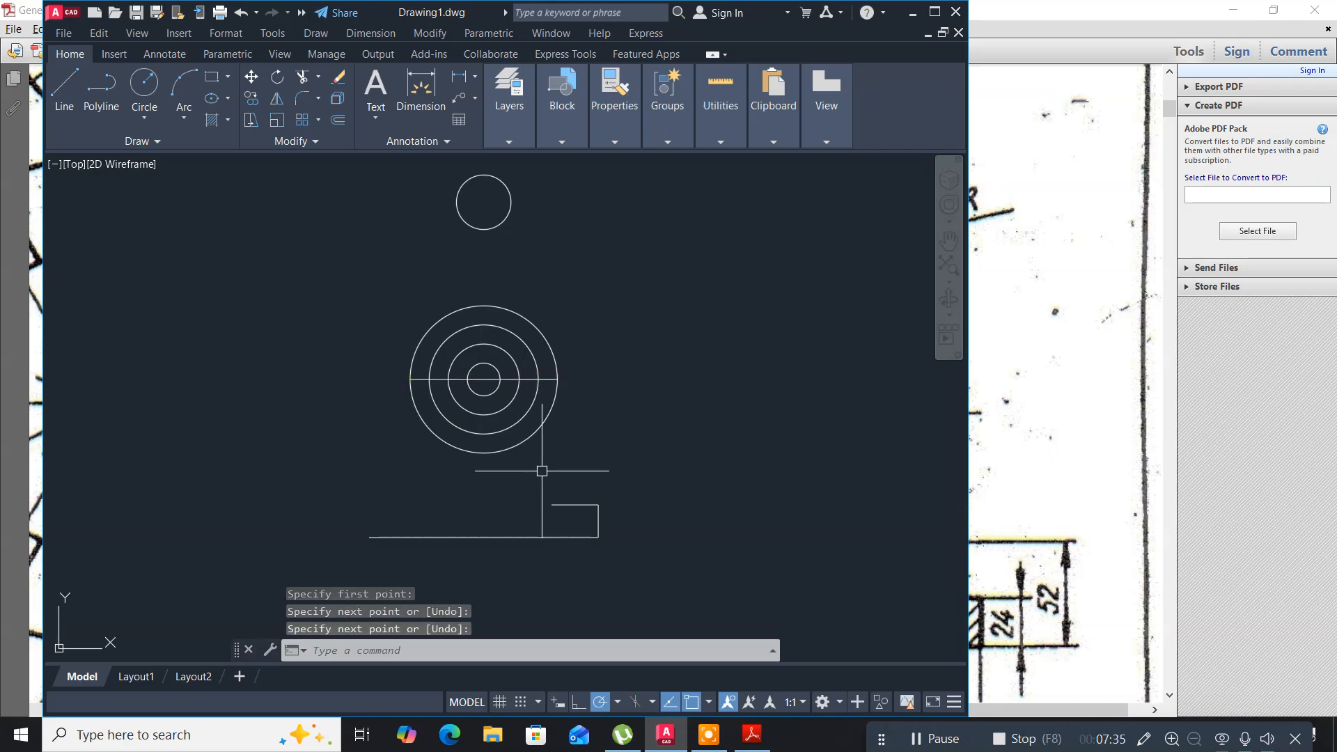
Trim away the lower halves of the three outer concentric circles and erase the horizontal line used as cutting edge.
type("tr")
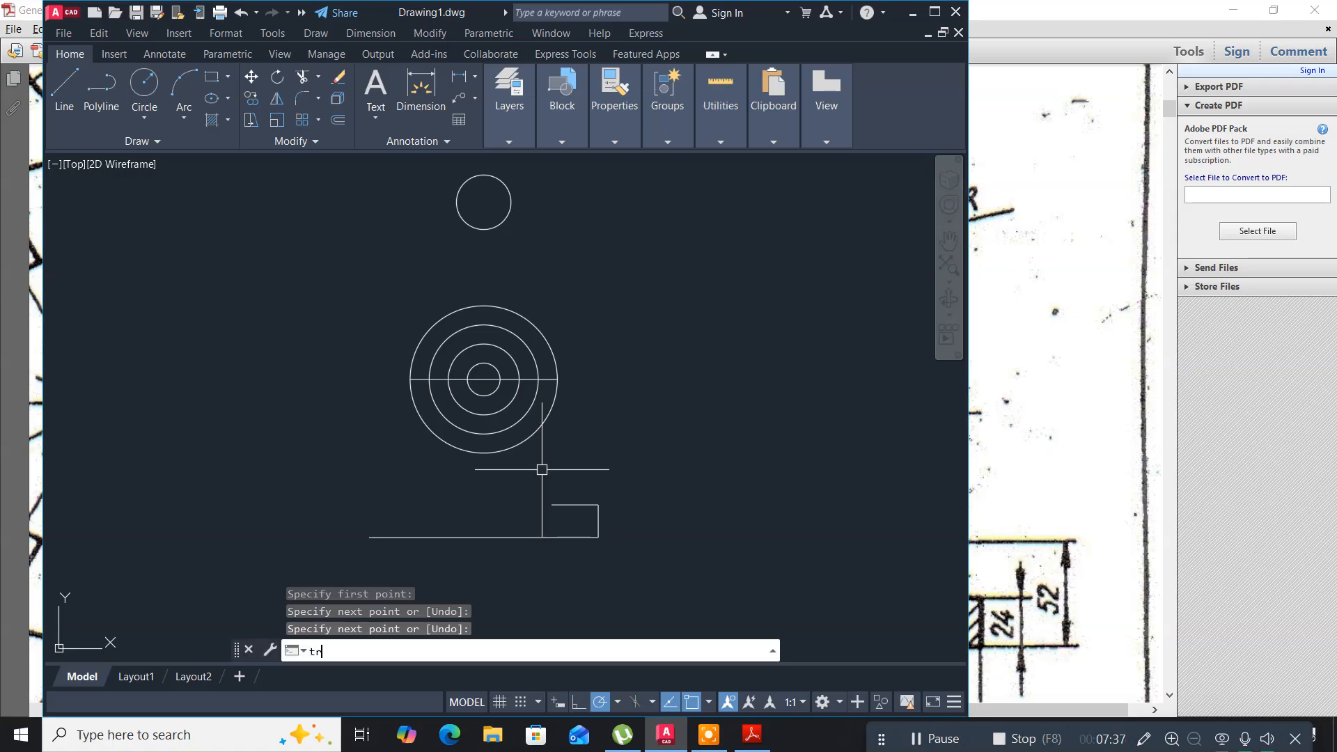
key("Return")
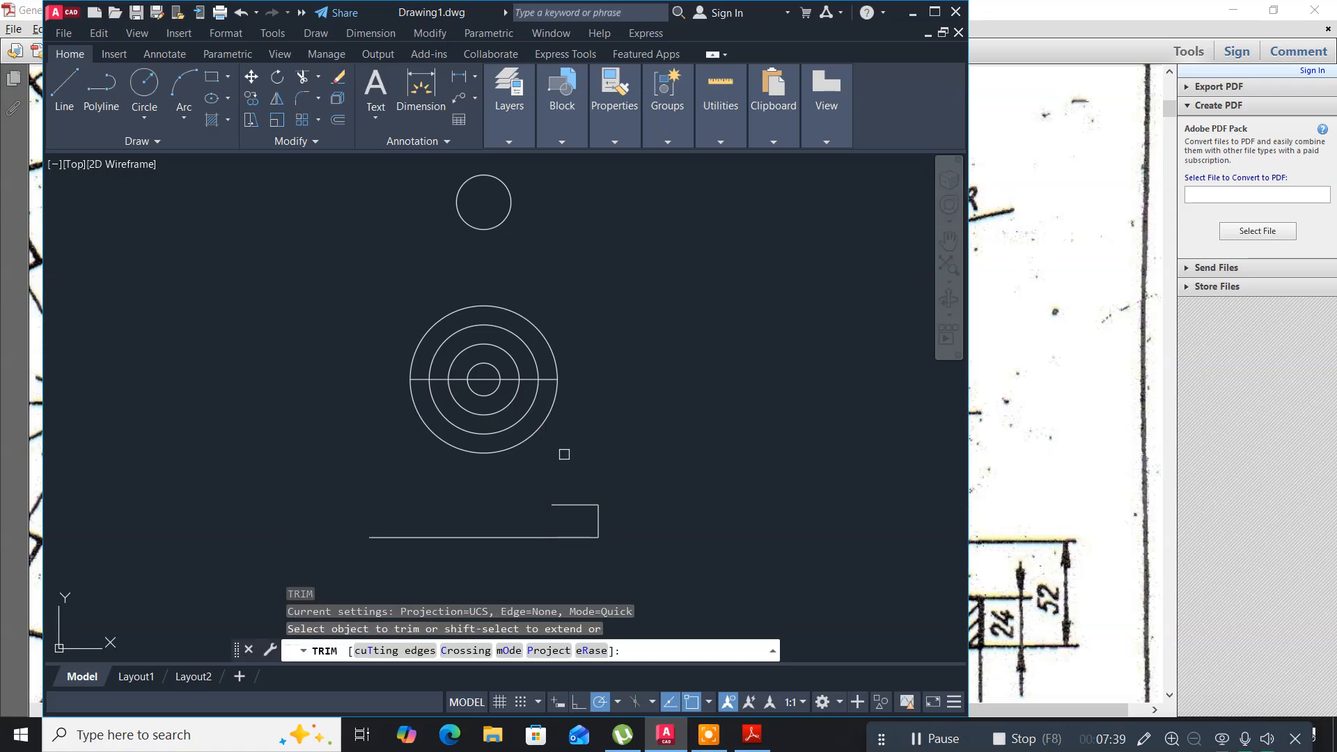
left_click(564, 454)
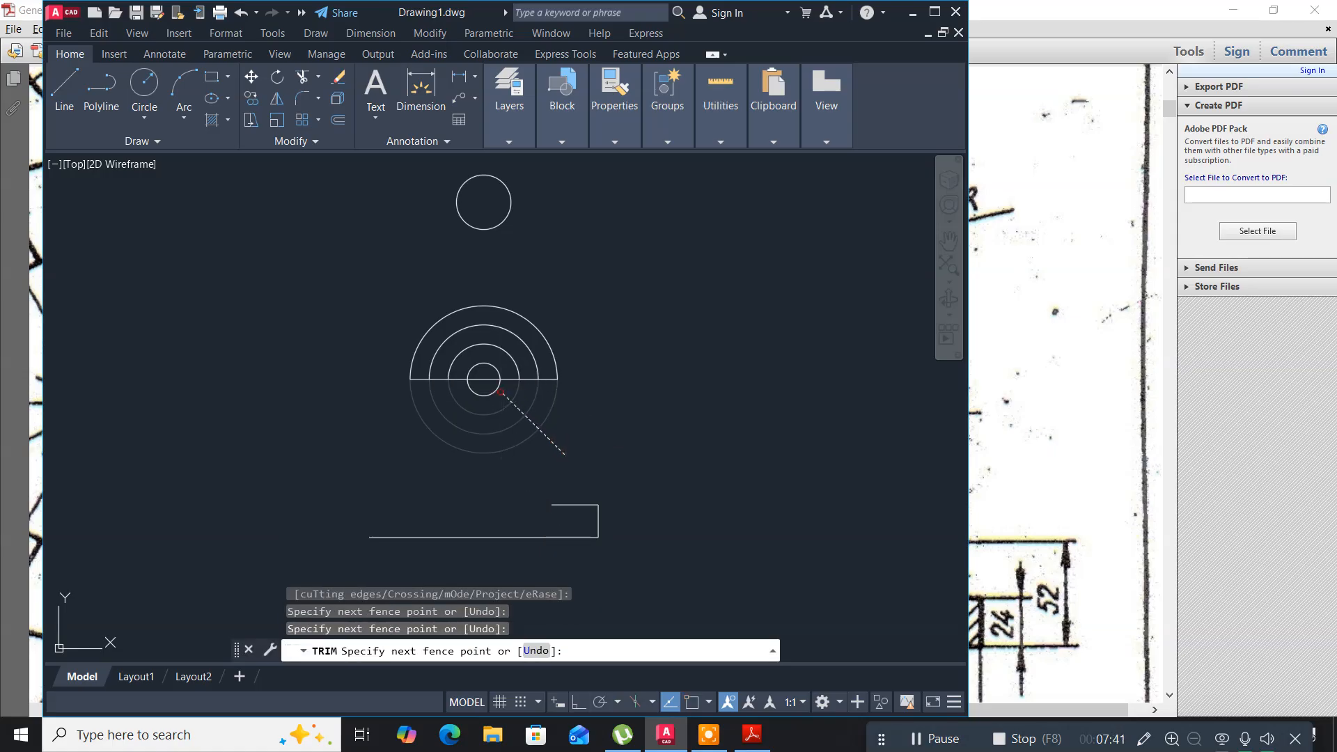
key("Return")
key("Escape")
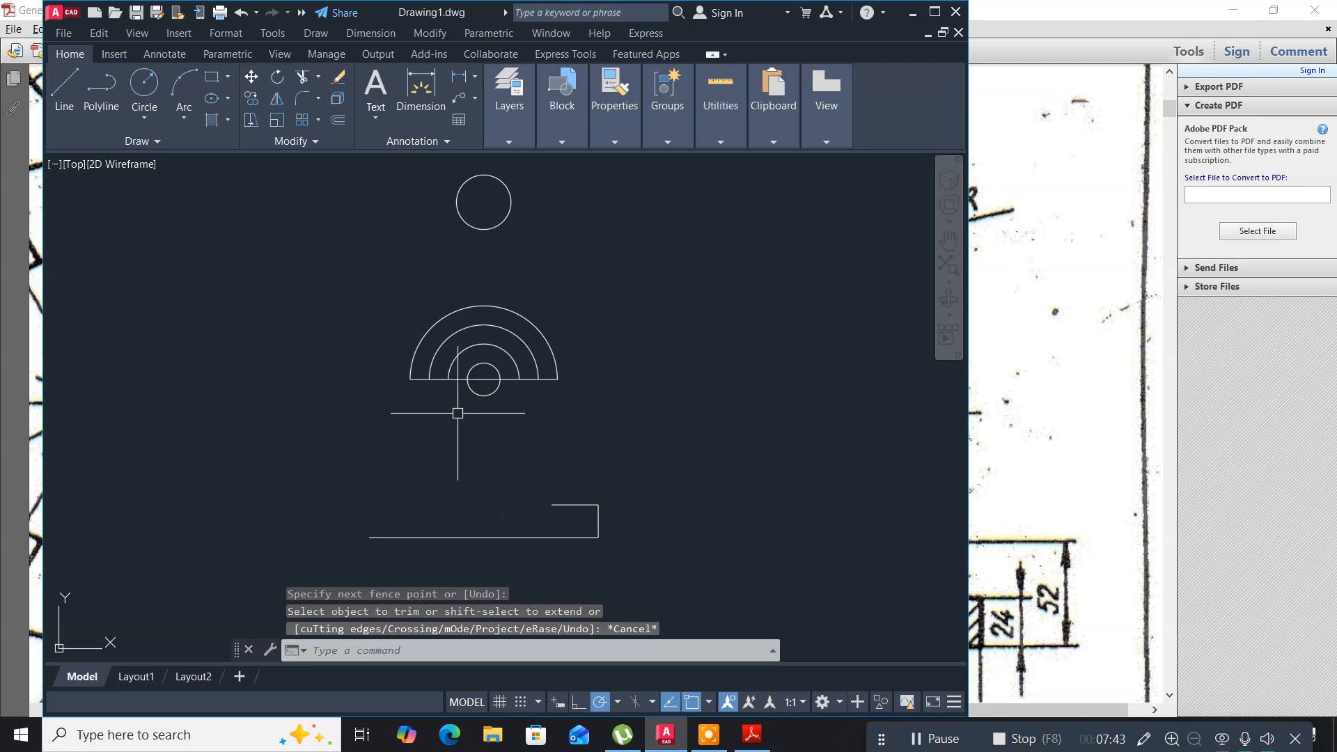
left_click(457, 378)
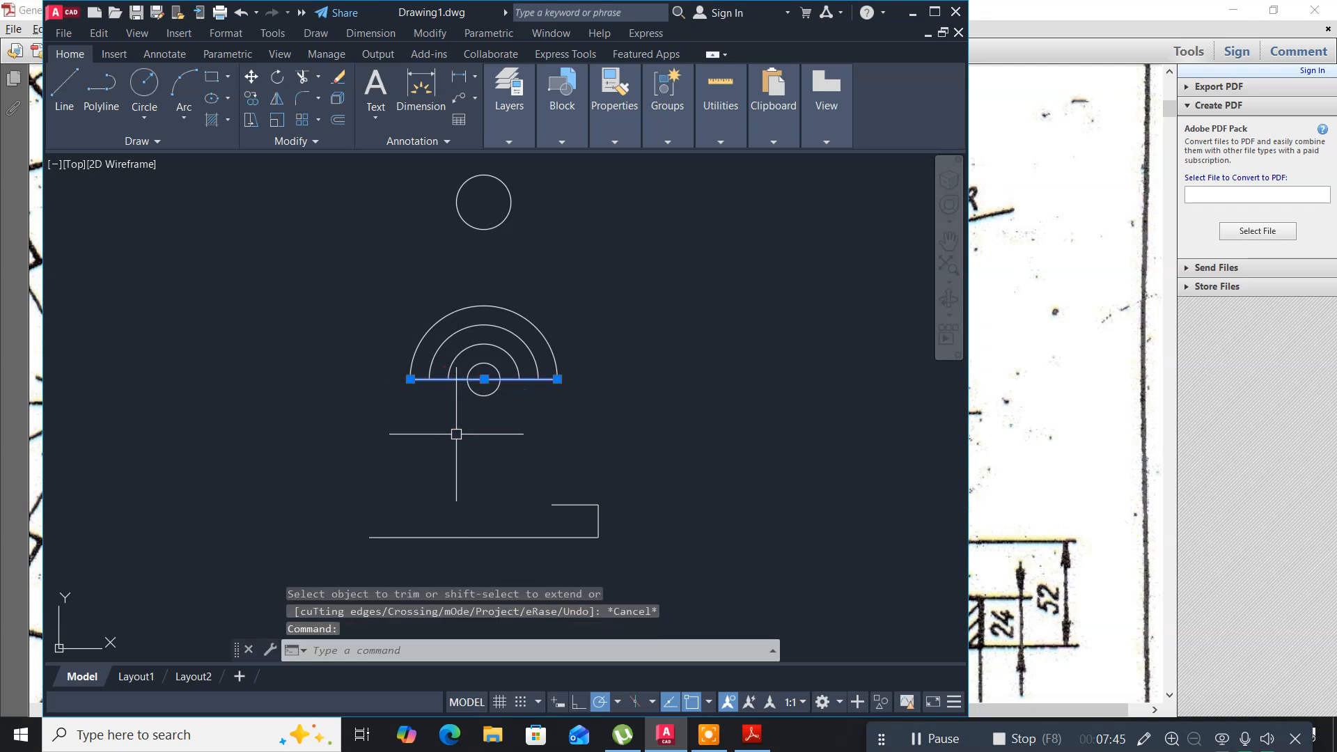
key("Delete")
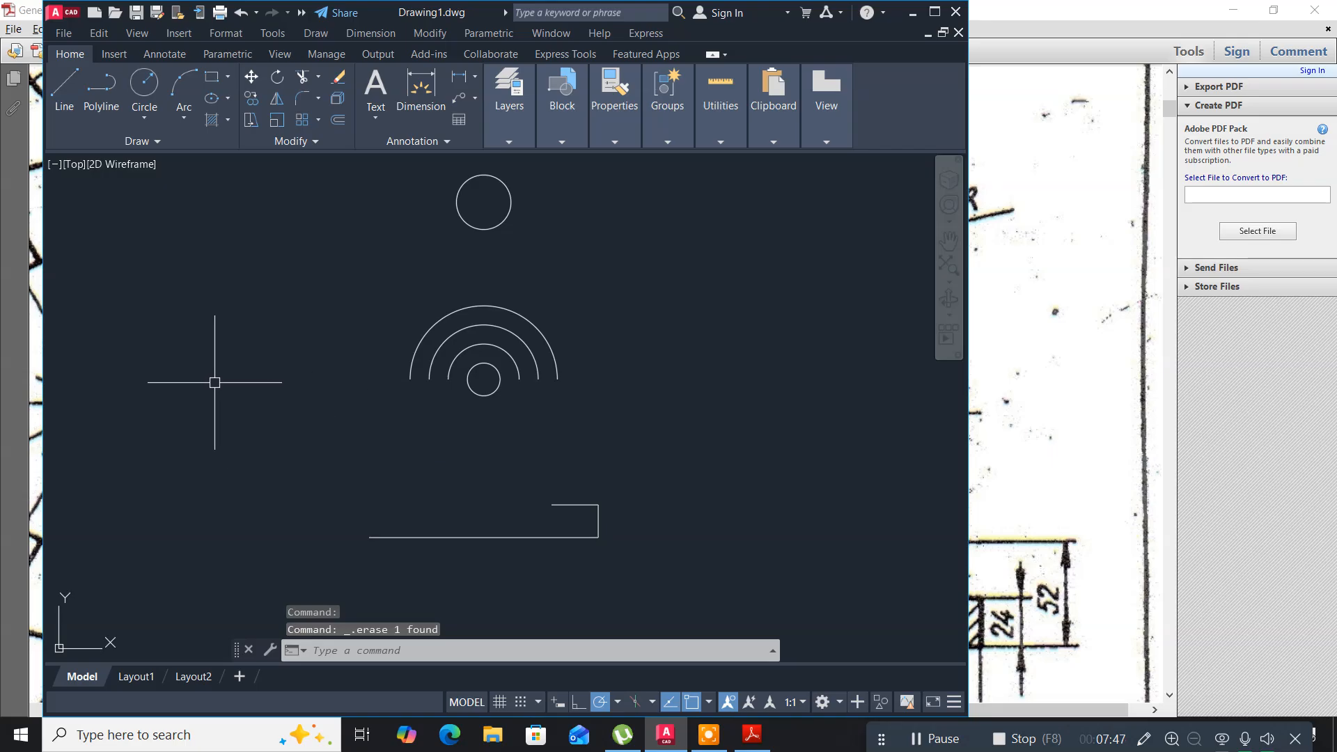
Load the ISO long-dash dot linetype ACAD_ISO04W100 into the drawing.
type("lt")
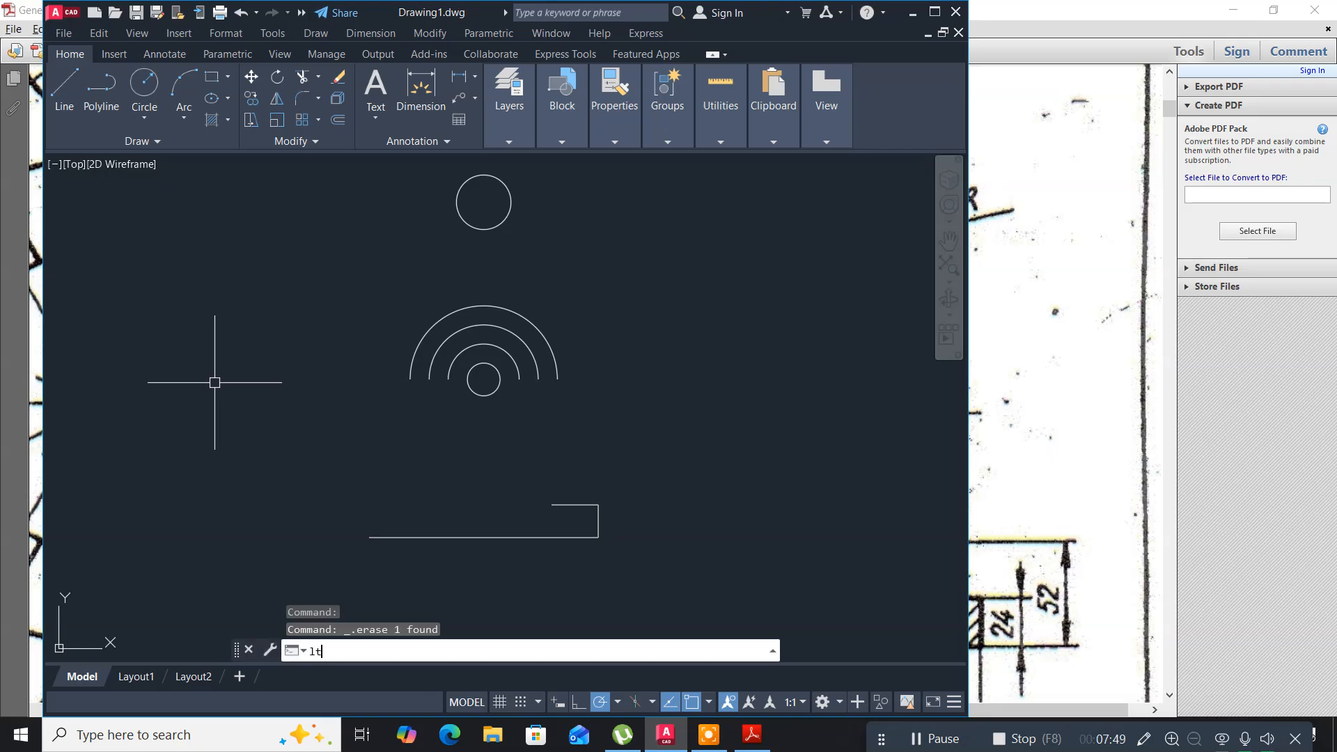
key("Return")
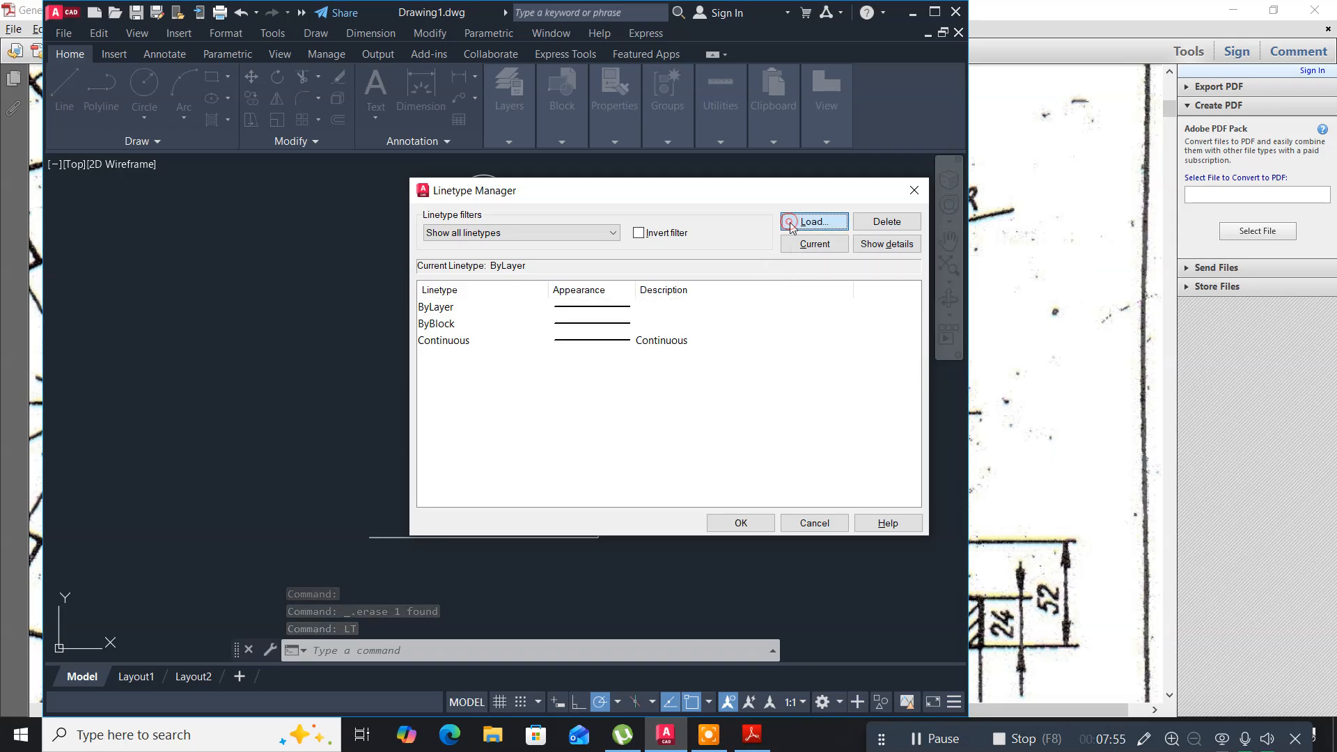
left_click(812, 221)
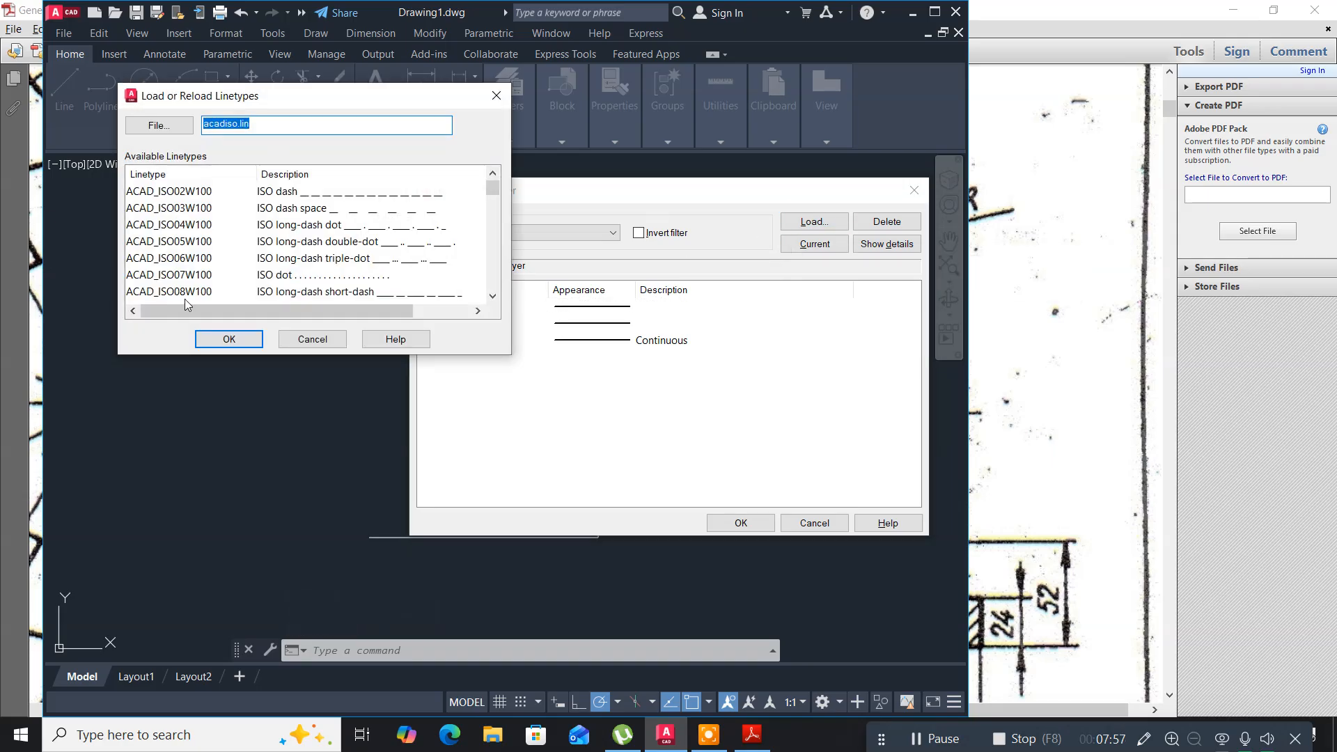
left_click(331, 225)
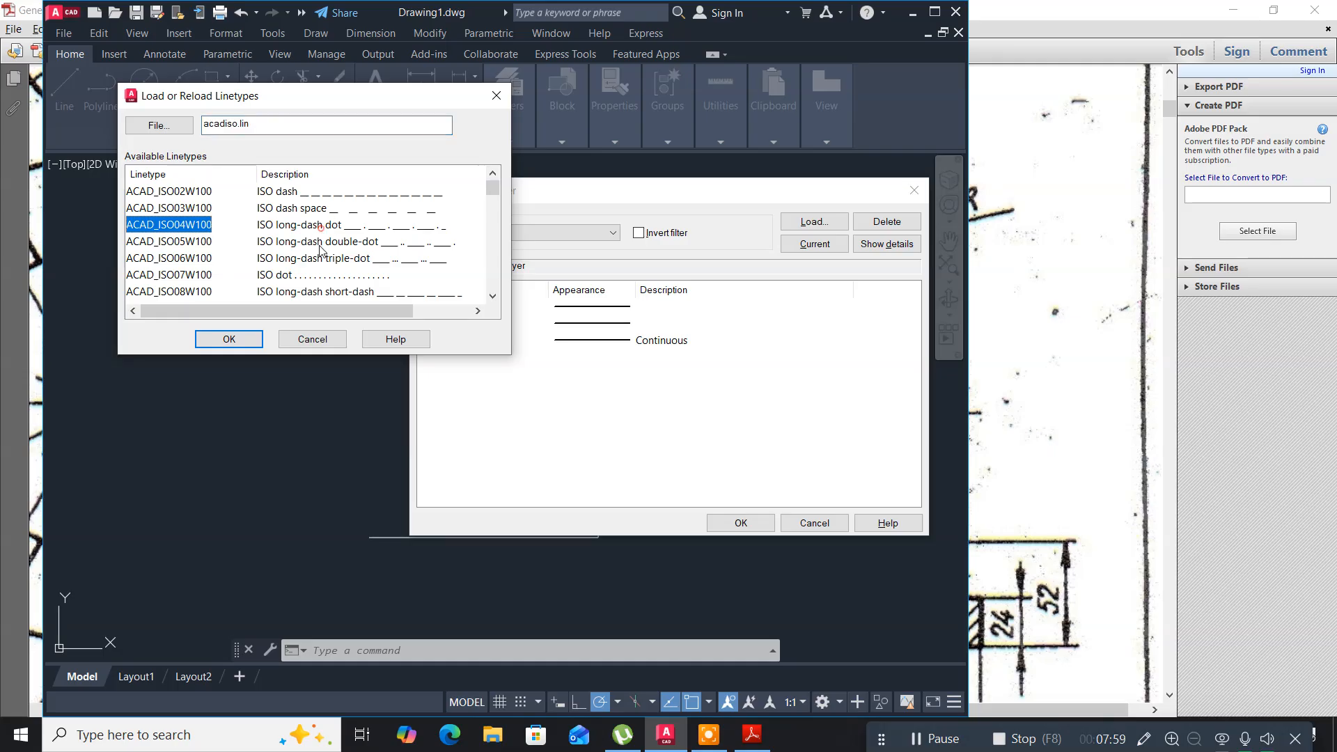
left_click(243, 343)
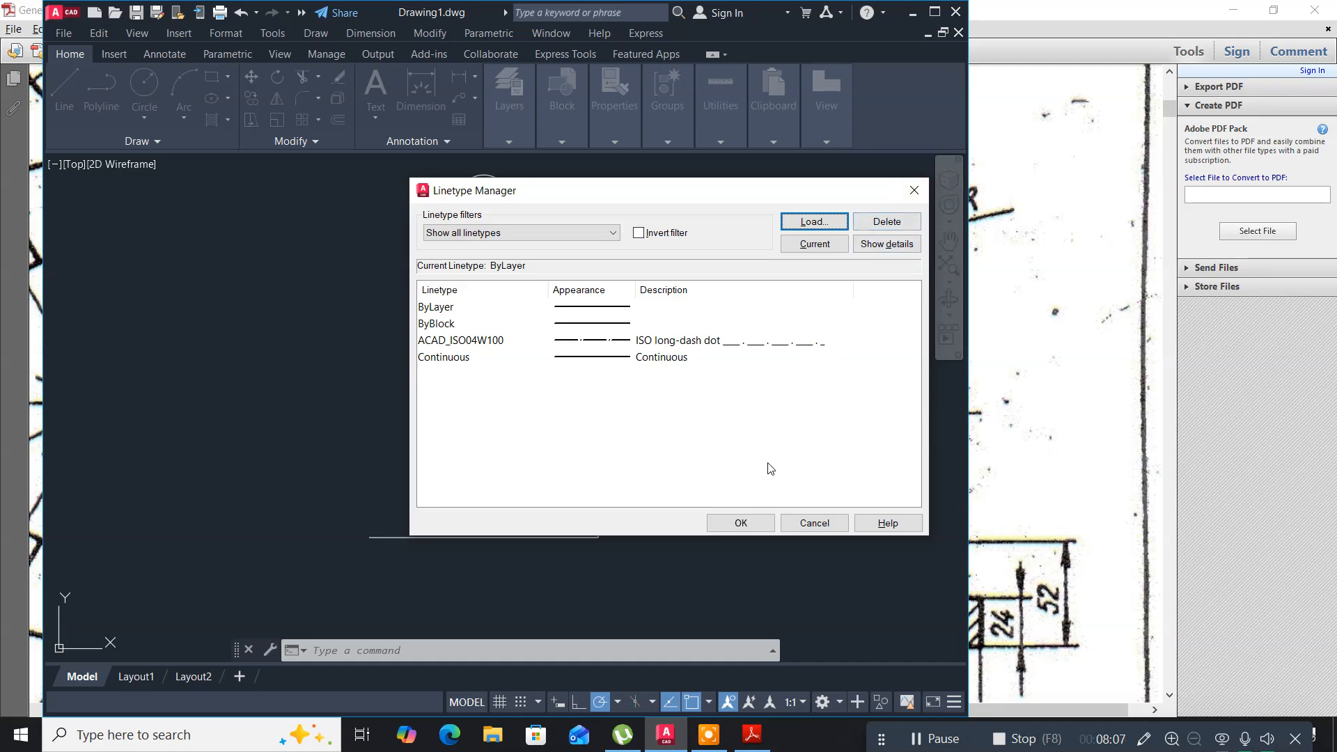
Accept the loaded linetypes and apply ACAD_ISO04W100 to the middle arc of the three concentric arcs.
left_click(738, 527)
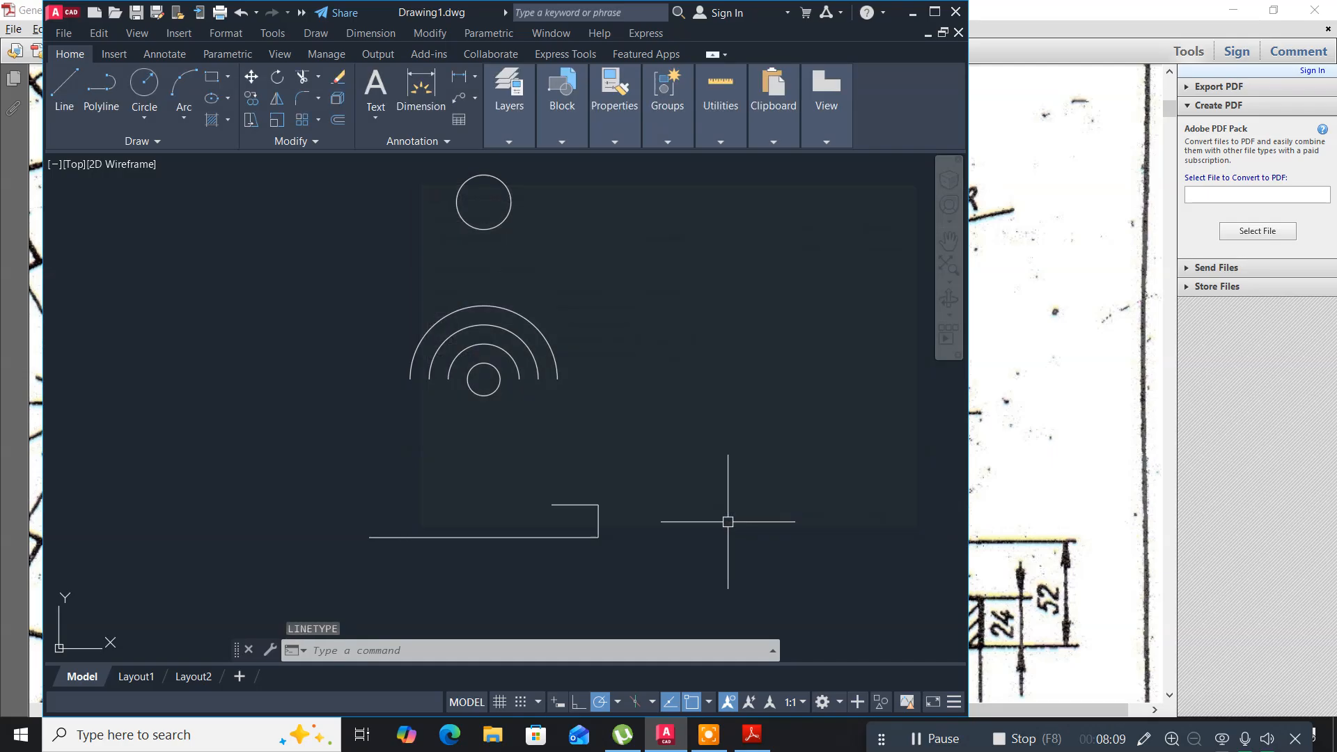
left_click(702, 365)
left_click(606, 263)
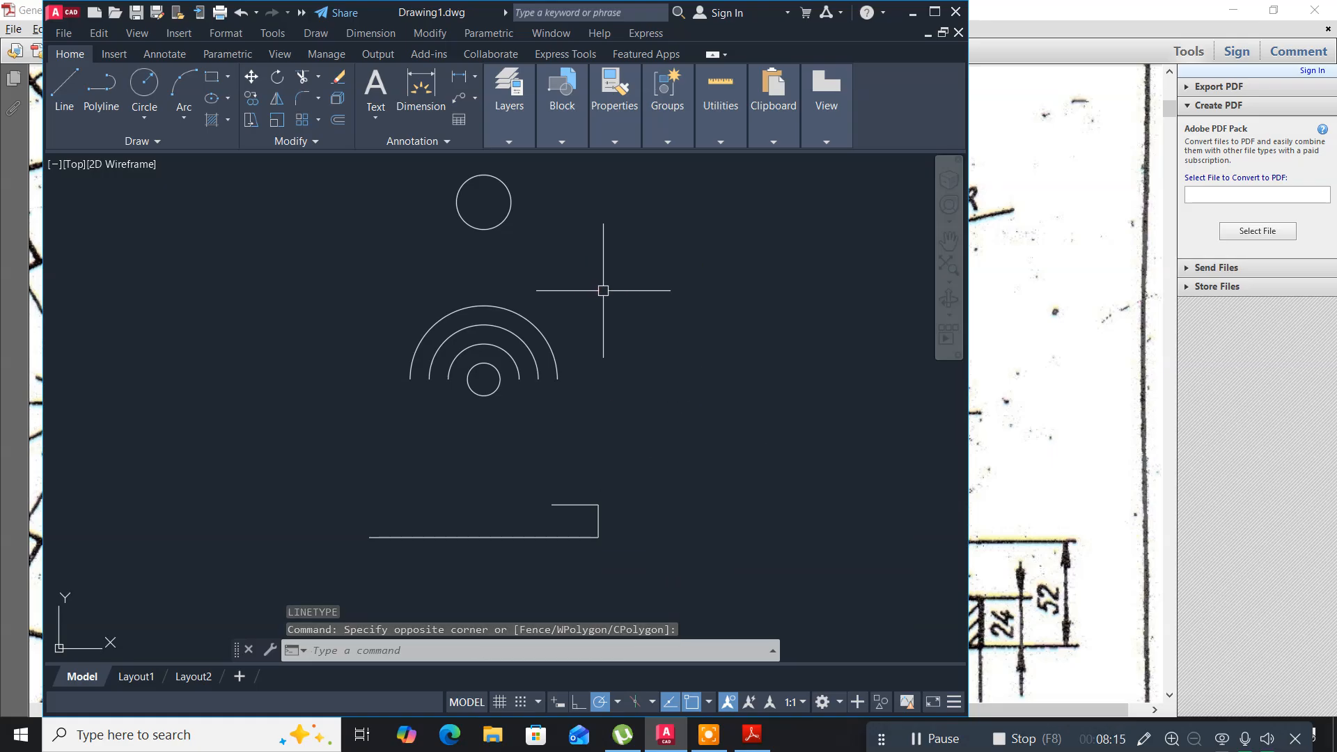
scroll(539, 404, "up", 4)
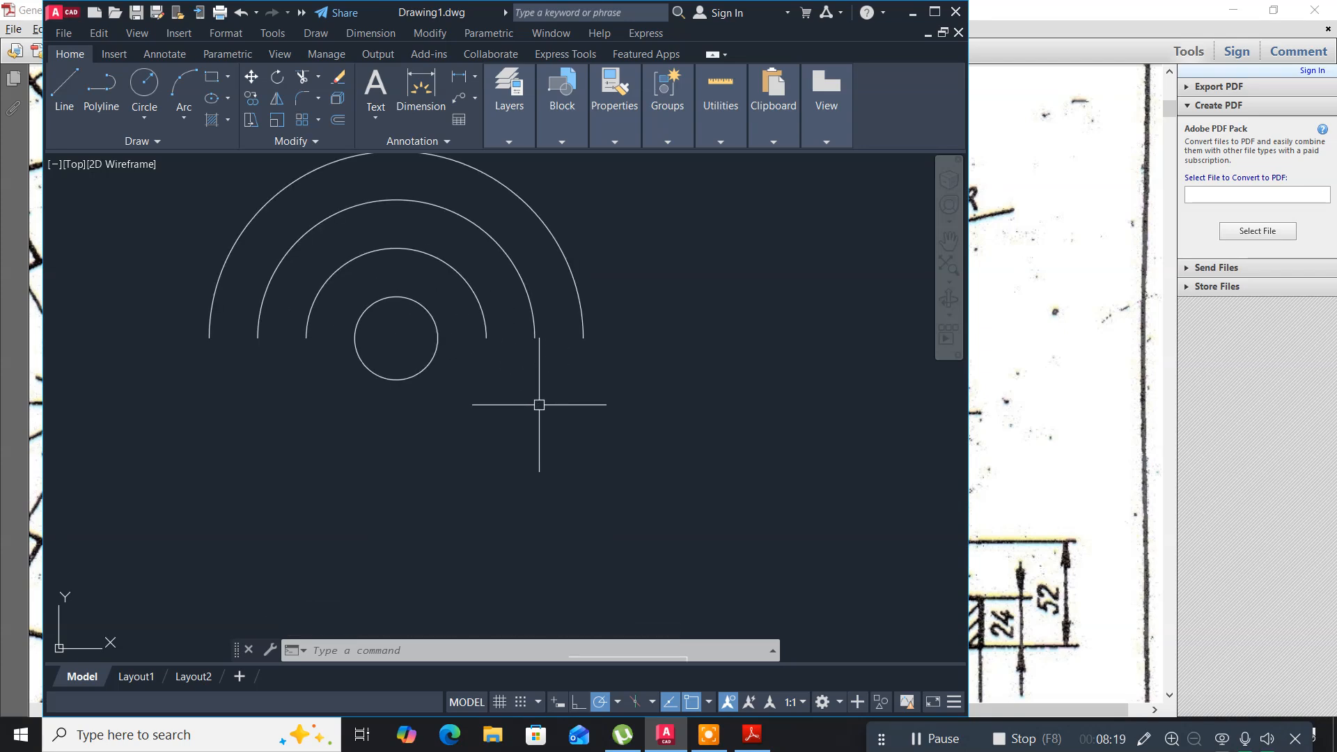
left_click(549, 356)
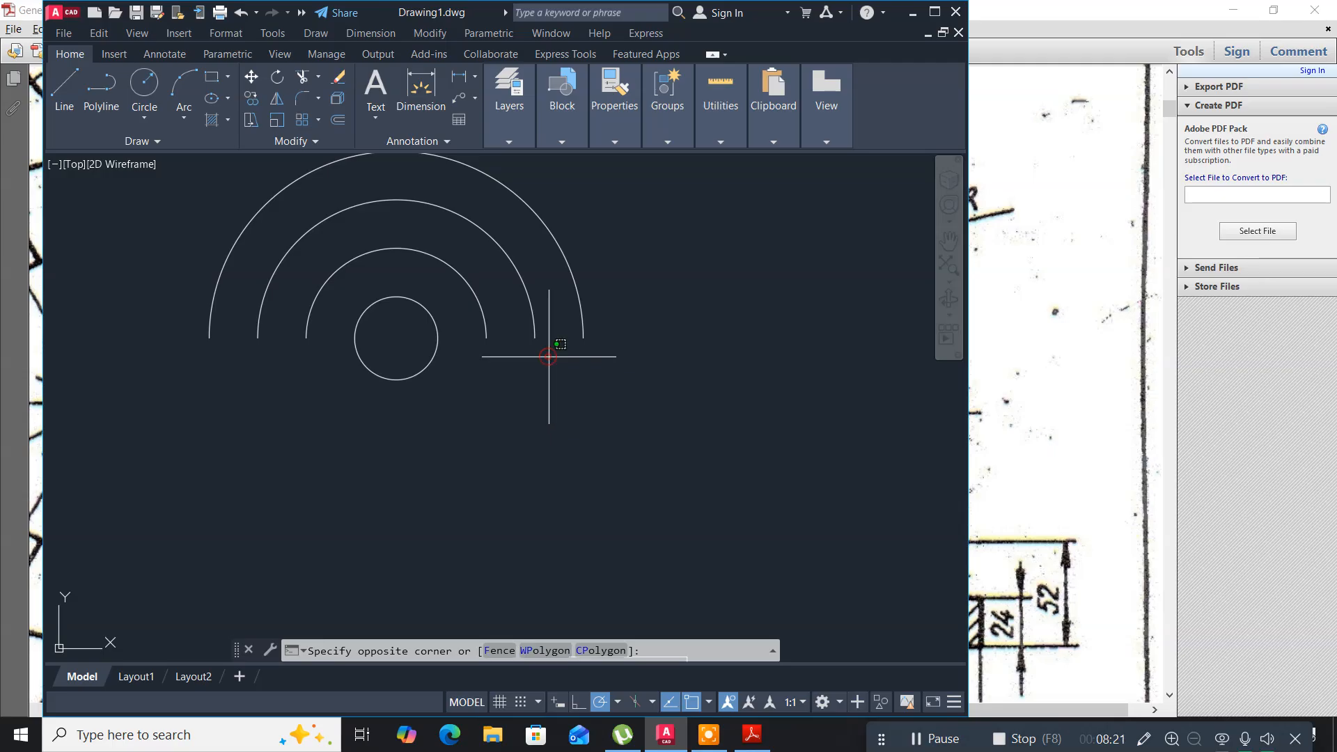
left_click(525, 300)
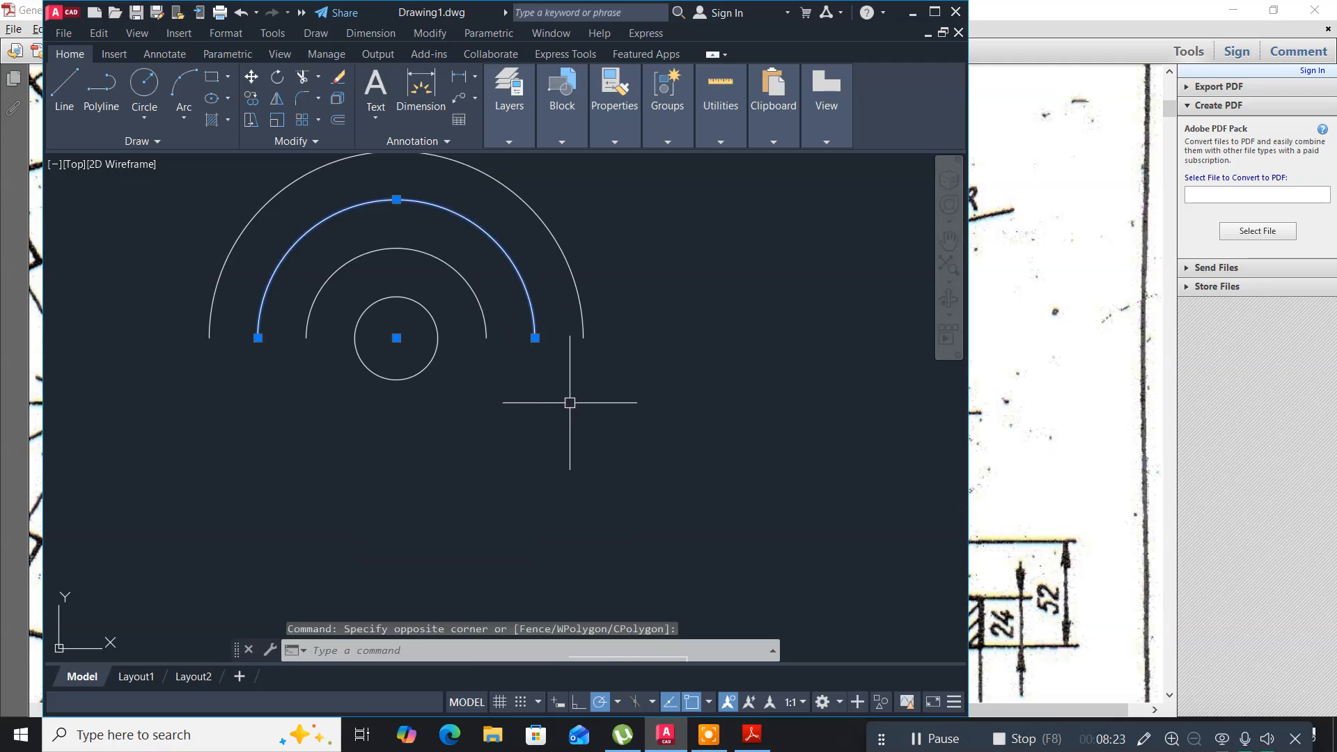
scroll(569, 402, "down", 2)
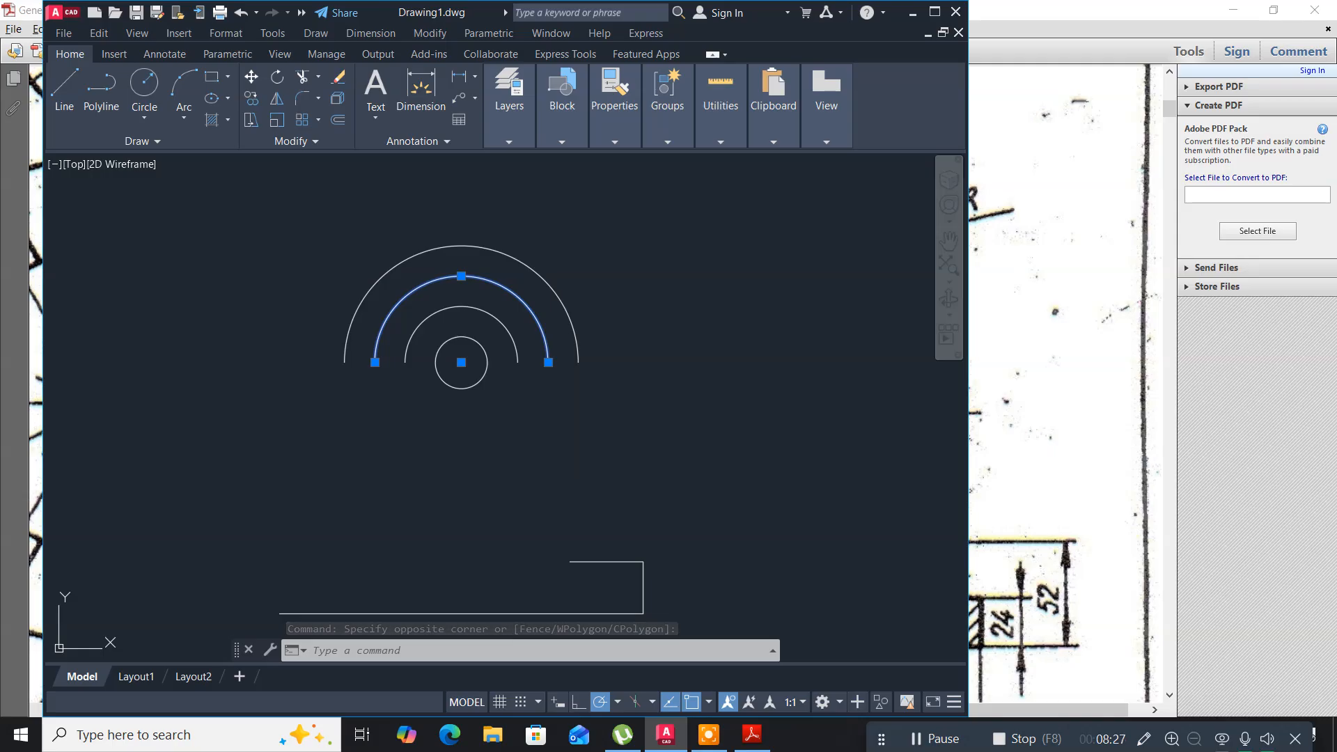
key("ctrl+1")
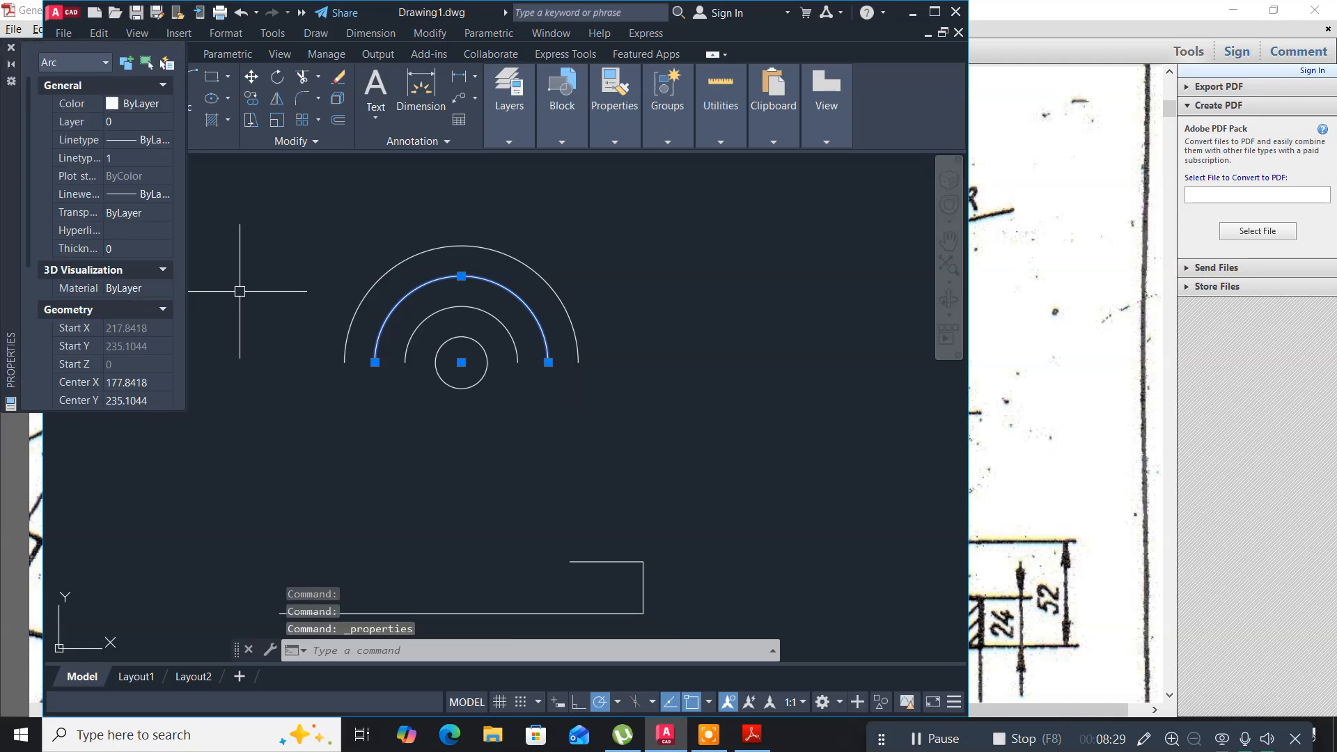
left_click(133, 140)
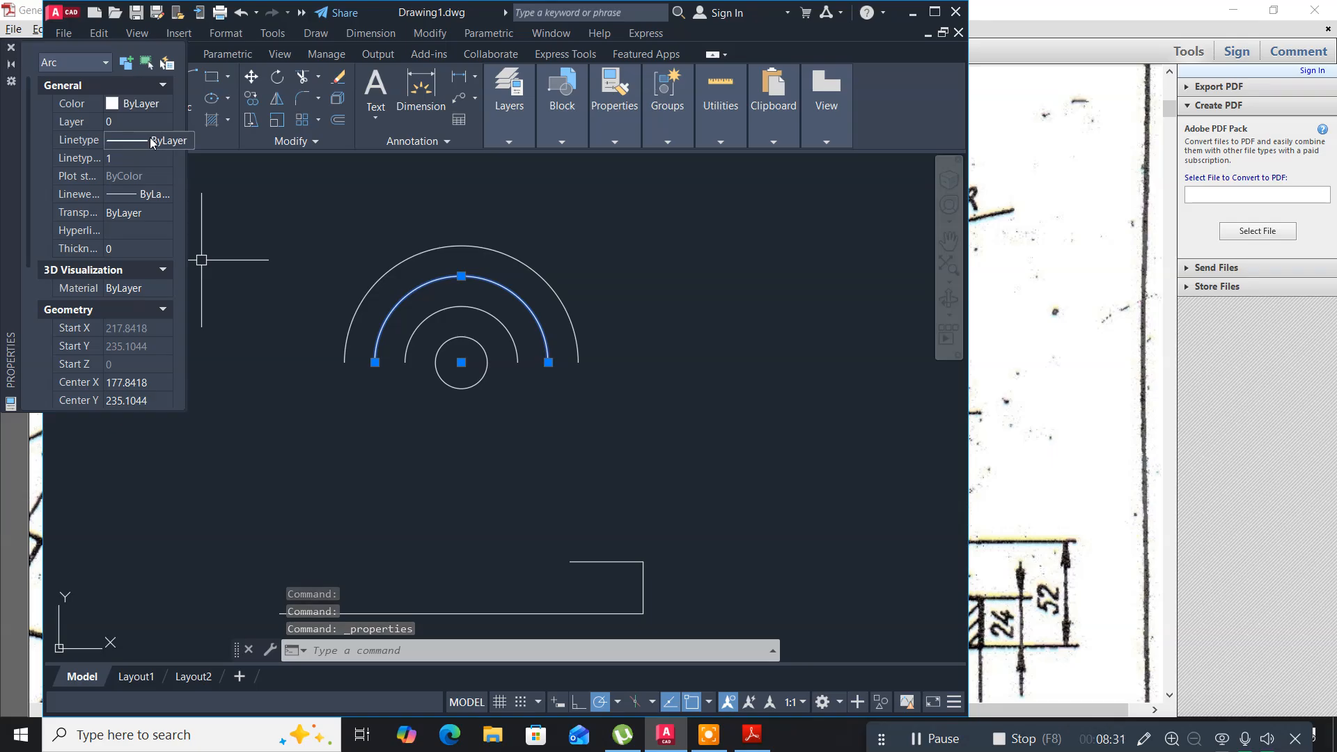
left_click(151, 141)
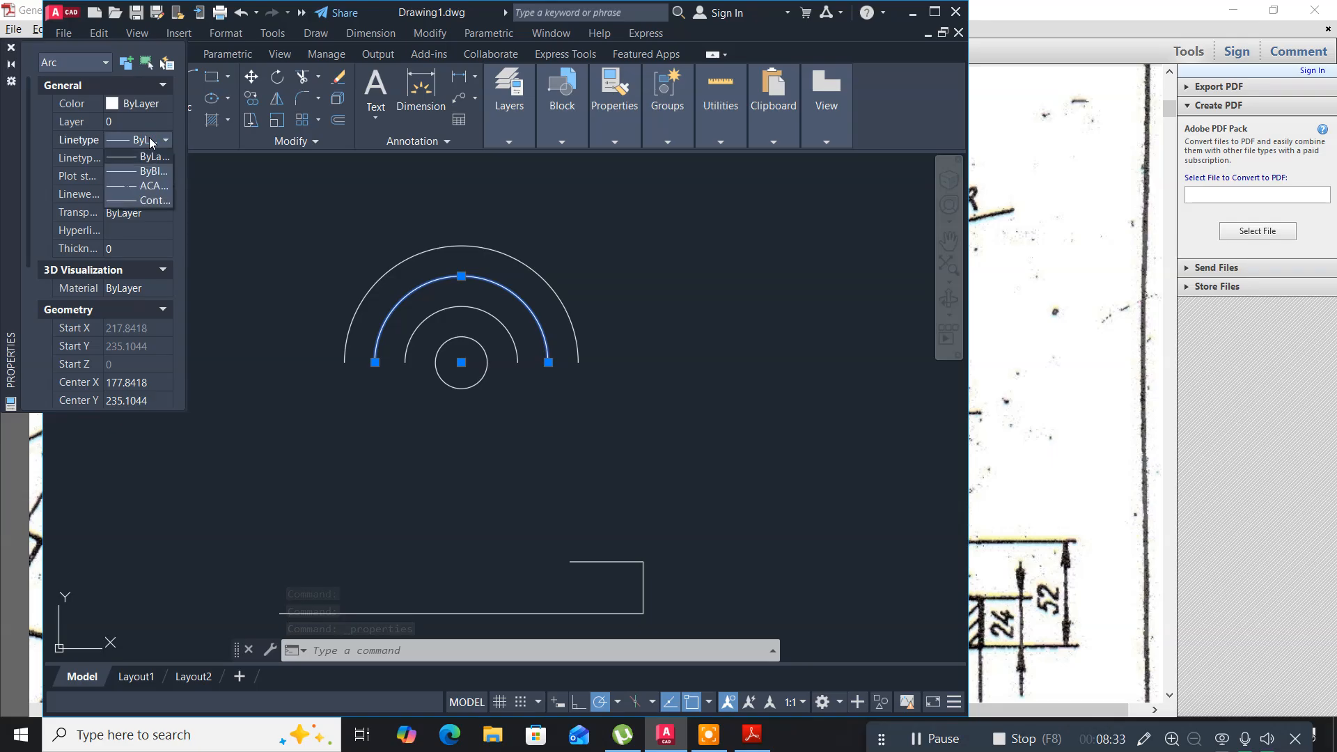
left_click(136, 187)
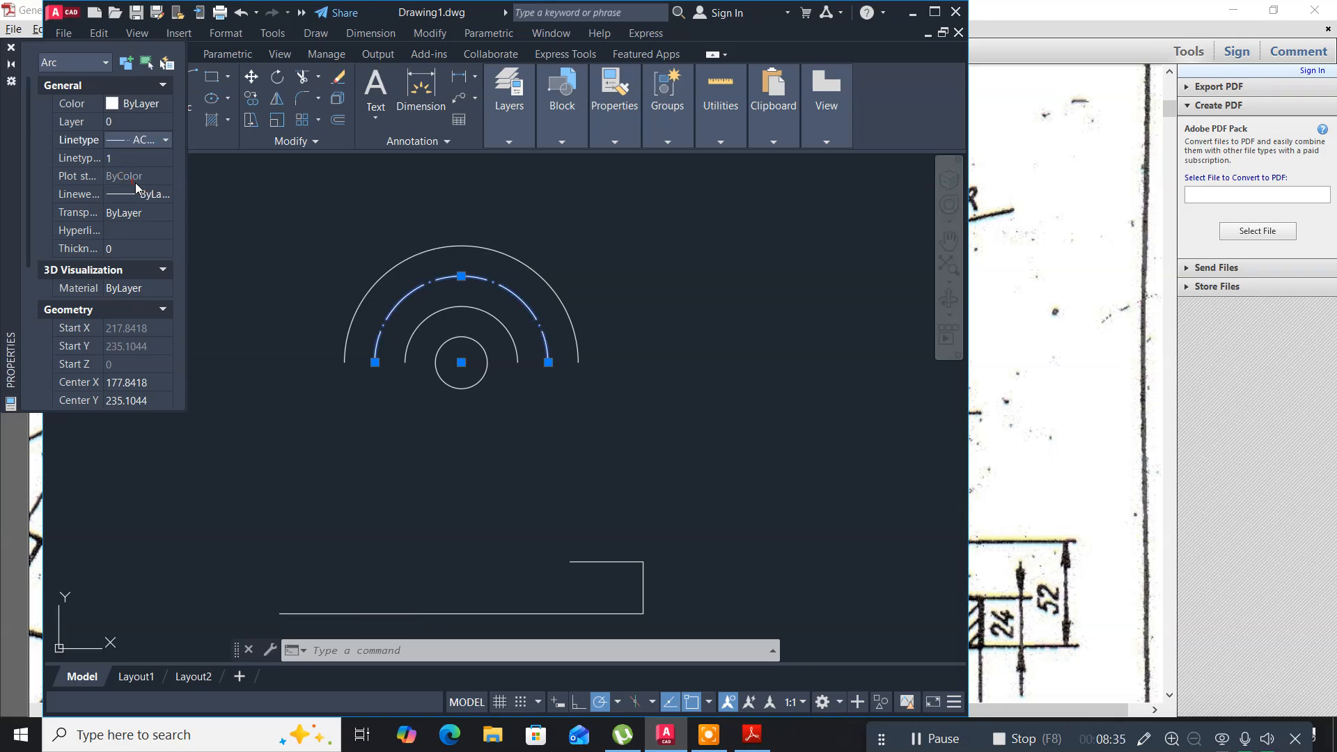
left_click(10, 47)
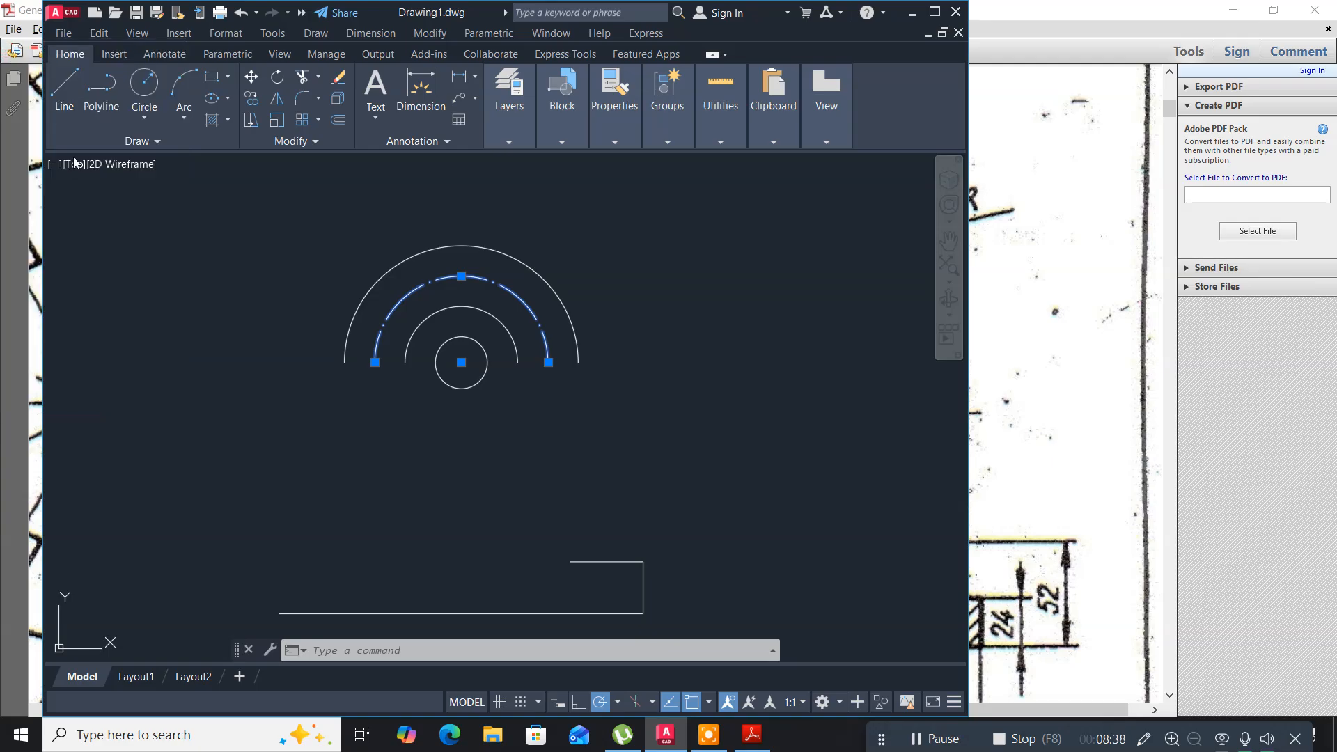
left_click(267, 284)
left_click(197, 341)
key("Escape")
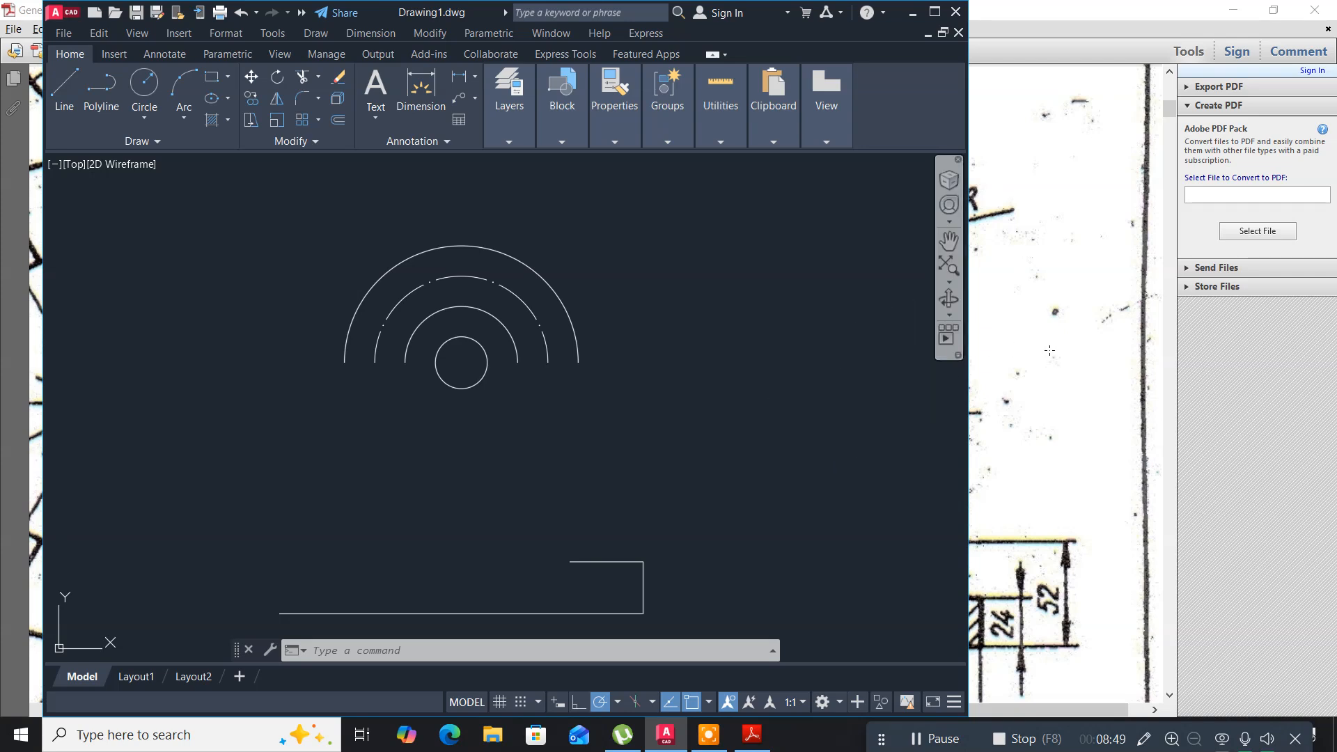
Check the reference PDF and, in AutoCAD, draw a circle of radius 14 centred on the right end of the dash-dot arc.
key("alt+Tab")
key("alt+Tab")
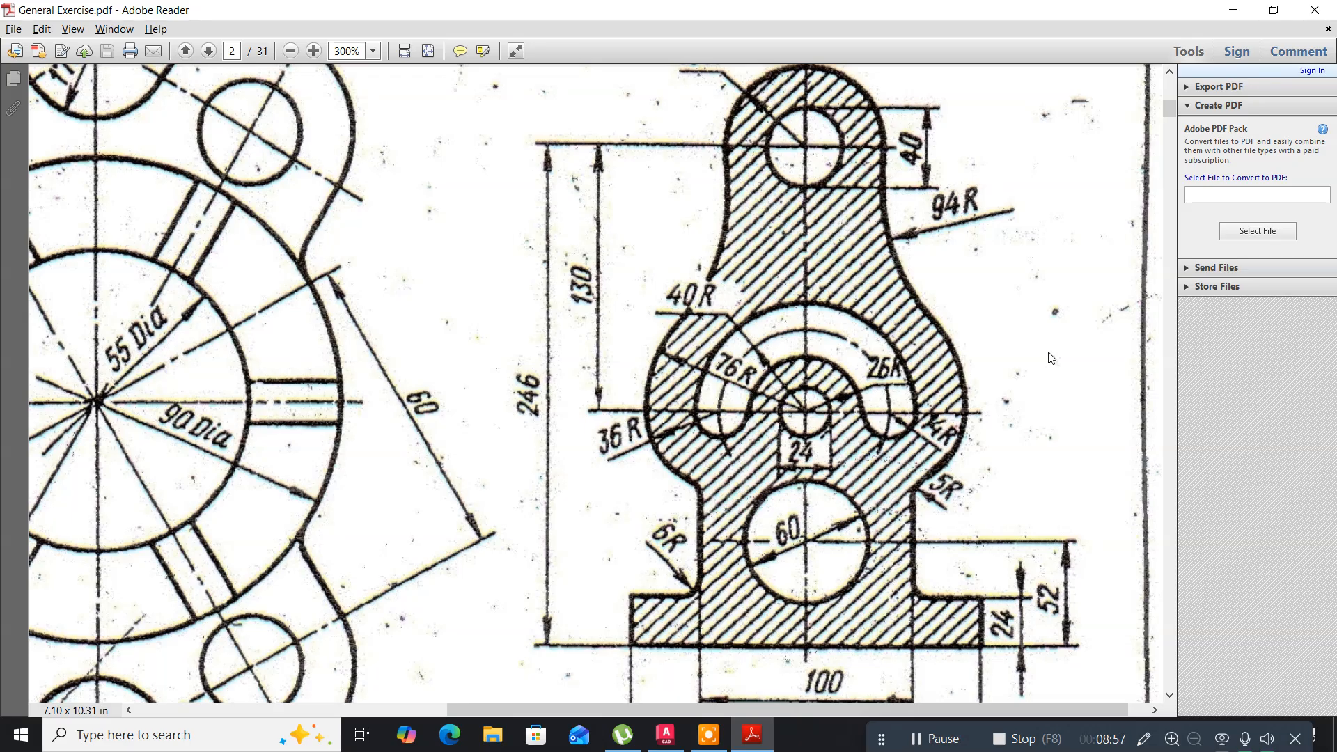
key("alt+Tab")
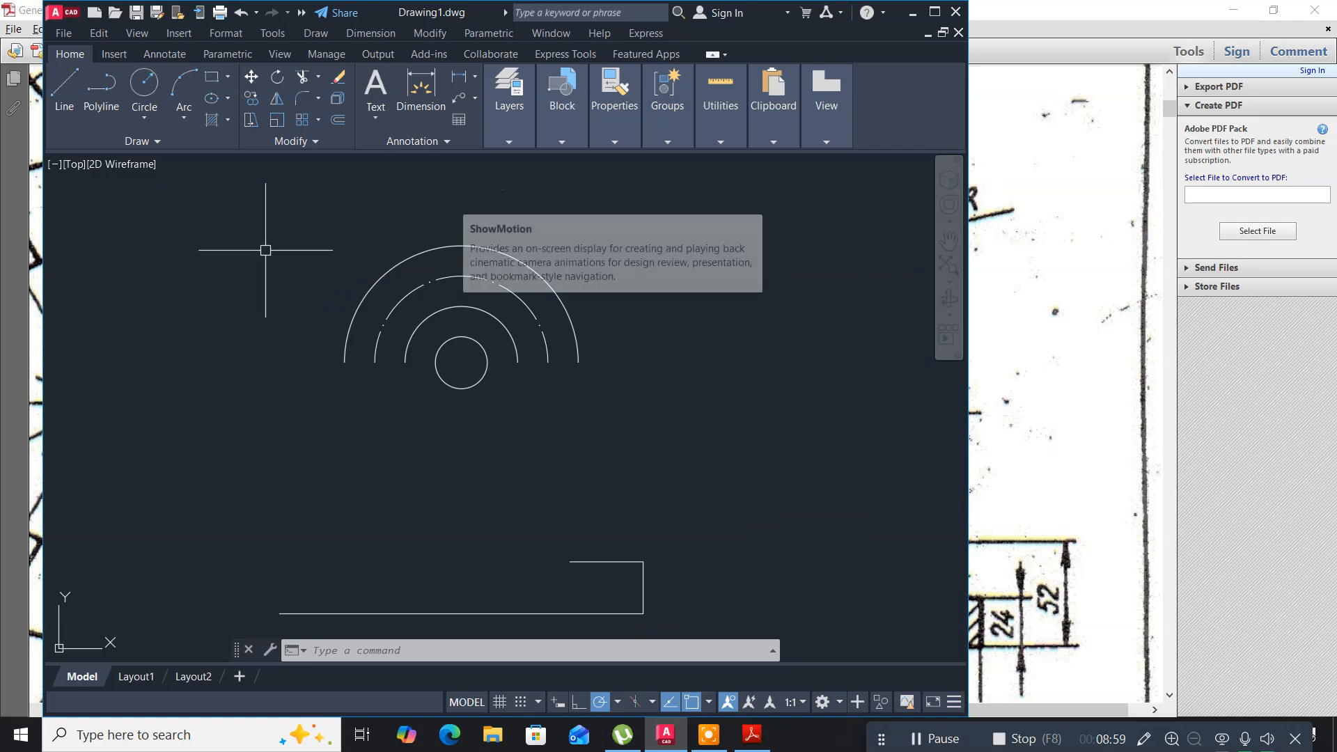
left_click(145, 86)
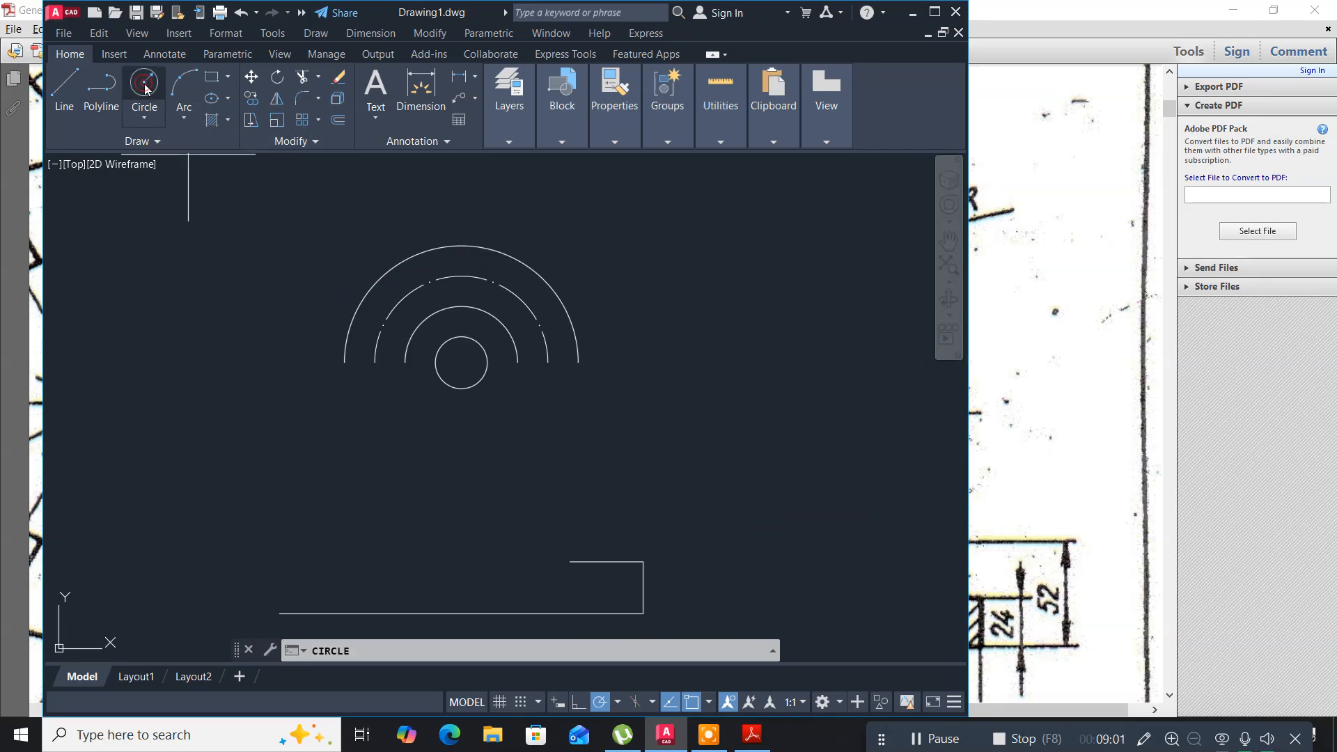
left_click(547, 363)
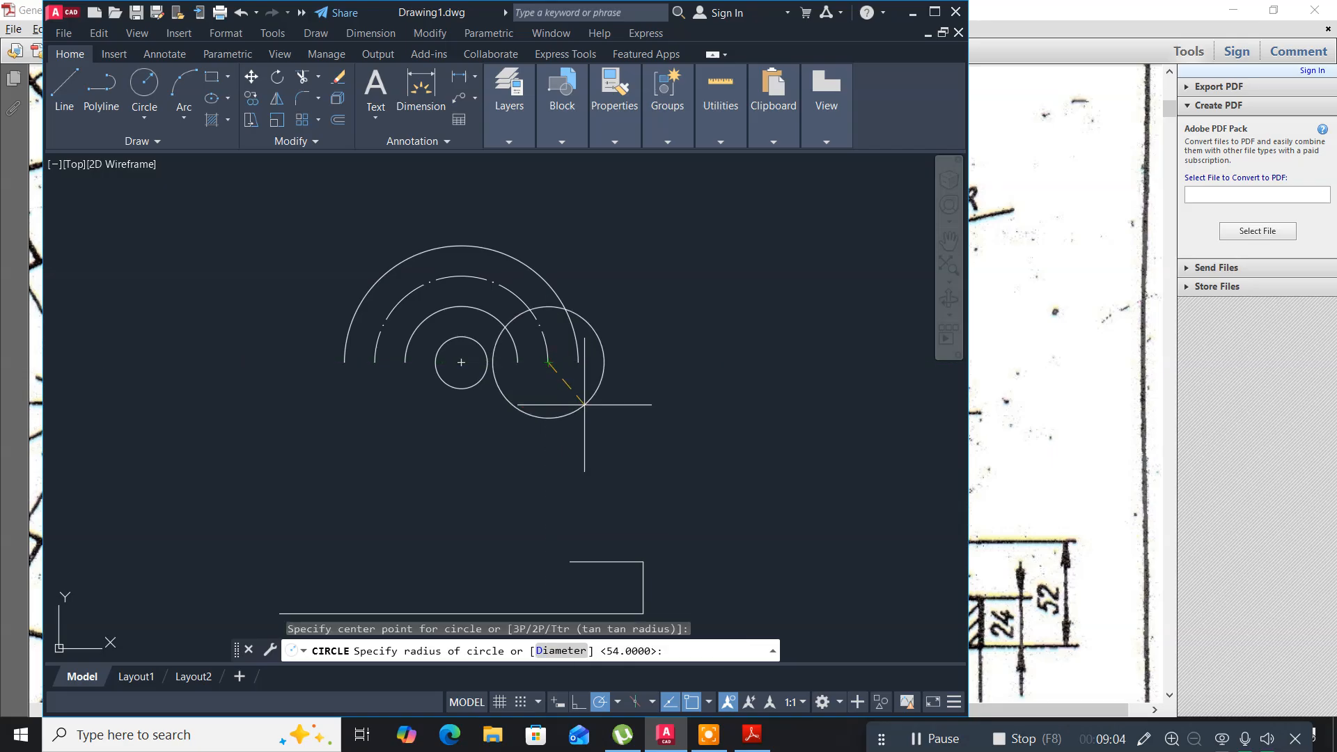
type("14")
key("Return")
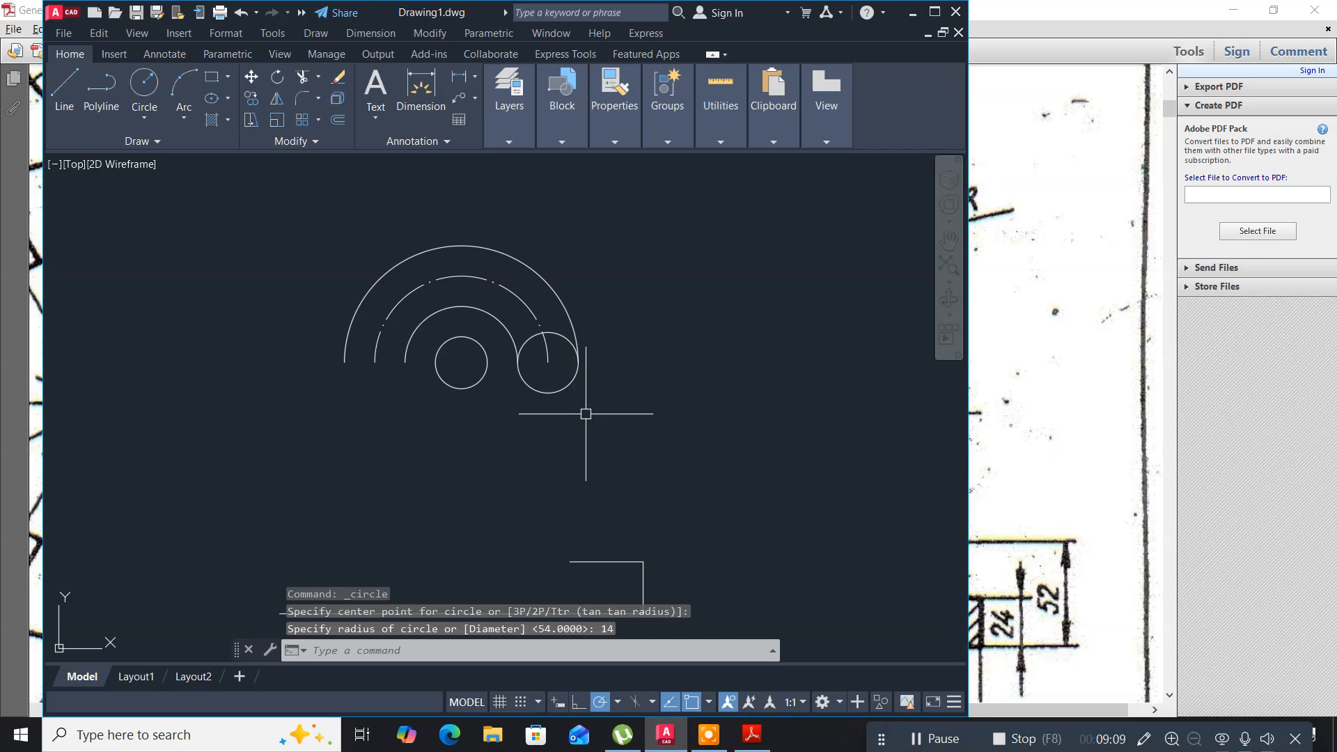
Trim away the upper half of the radius 14 circle to leave the slot's rounded right end.
scroll(585, 407, "up", 2)
middle_click_drag(584, 409, 612, 453)
type("tr")
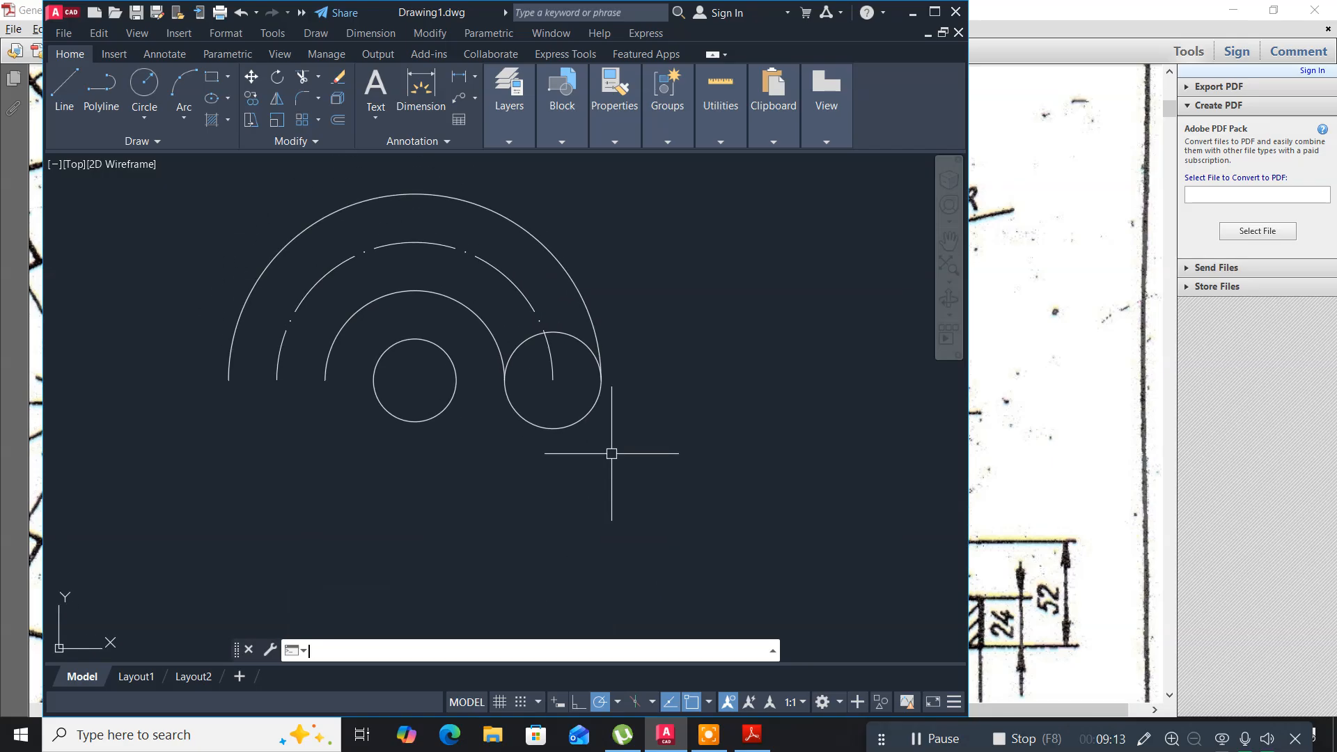
key("Return")
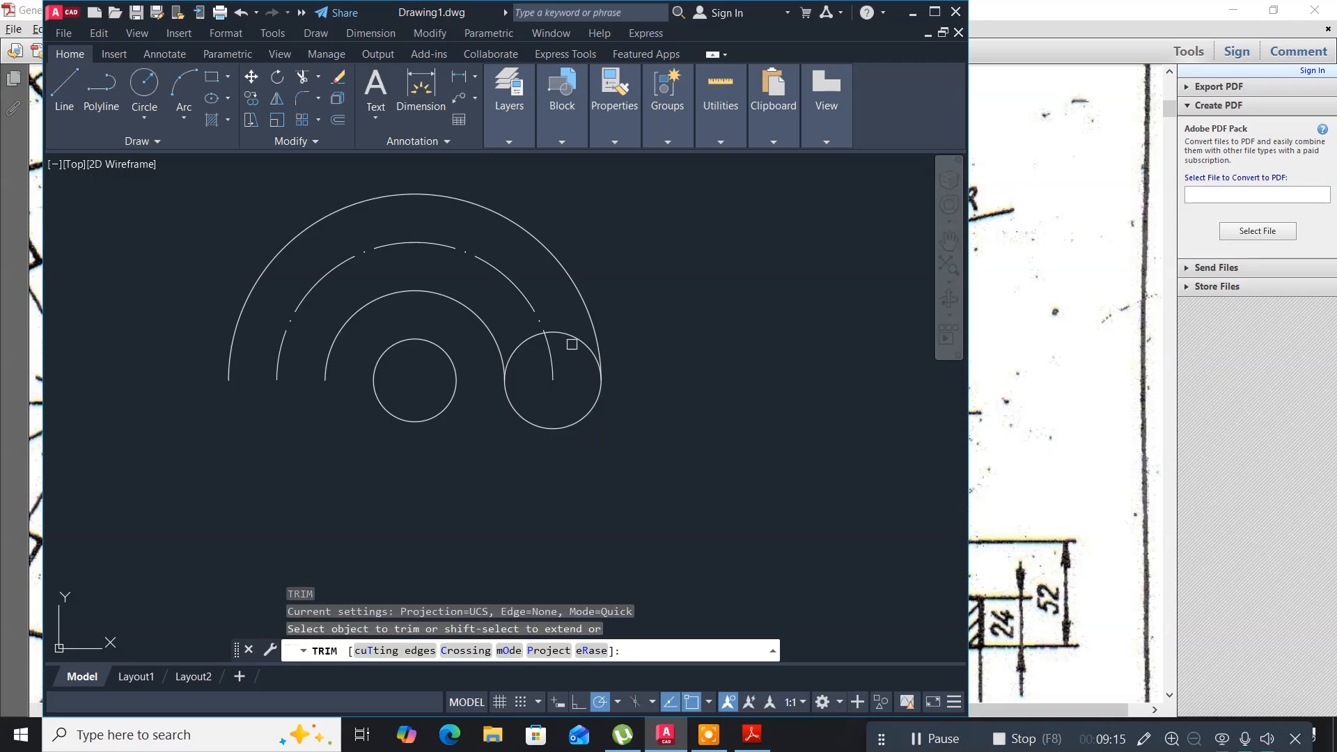
left_click(571, 341)
left_click(515, 355)
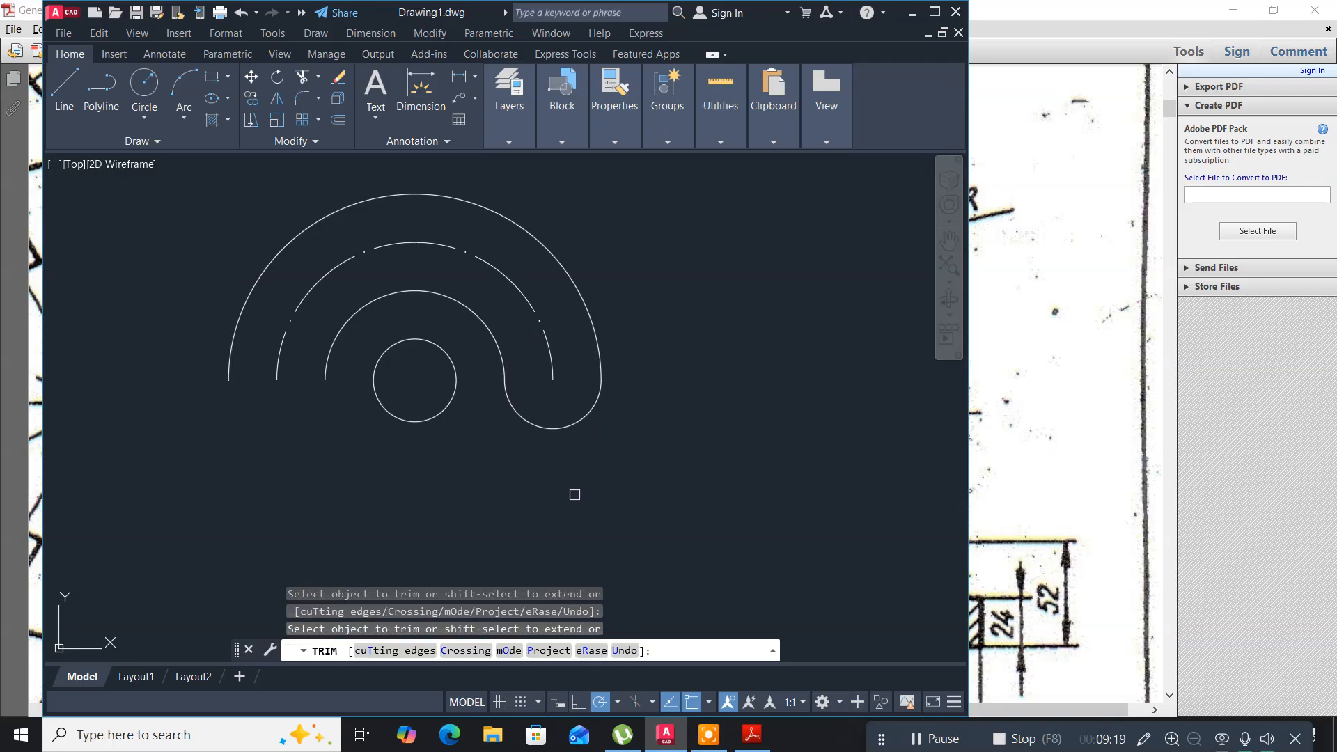
key("Escape")
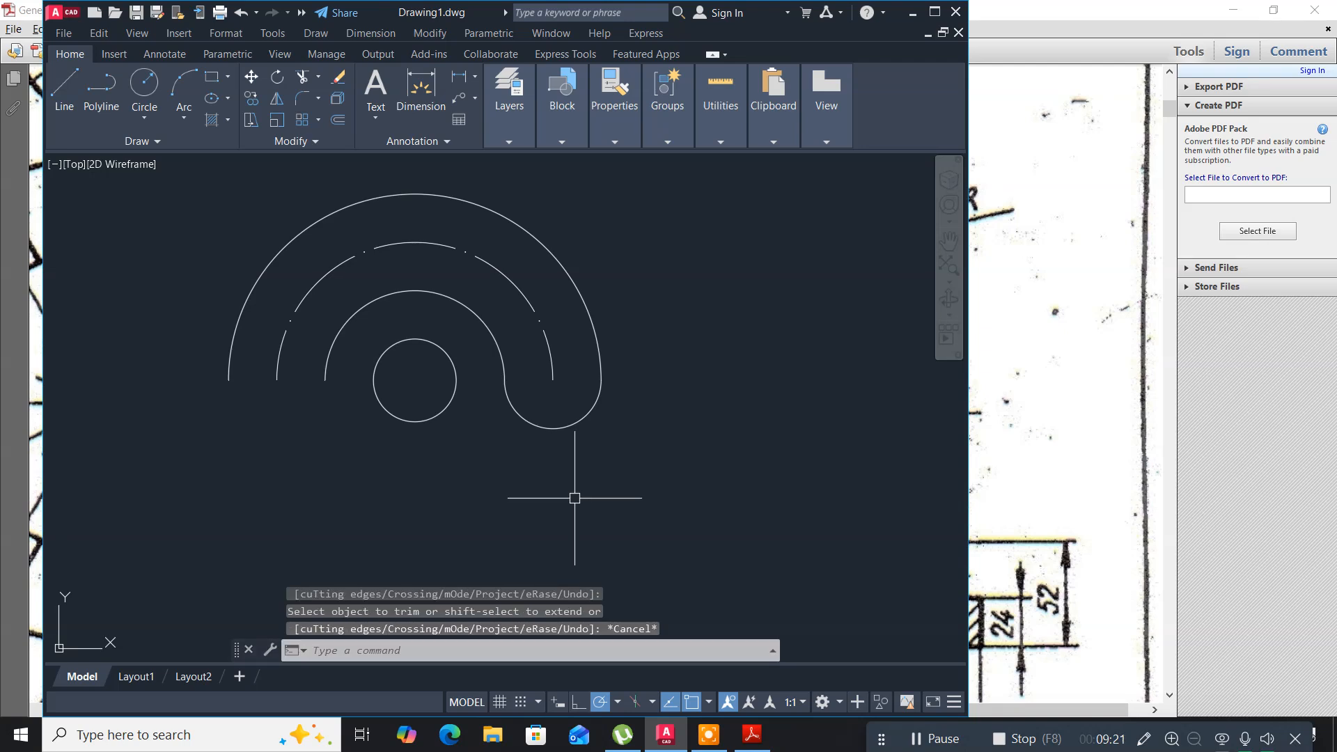
Mirror the slot's right end arc about the vertical axis through the small central circle's centre, keeping the original.
type("mi")
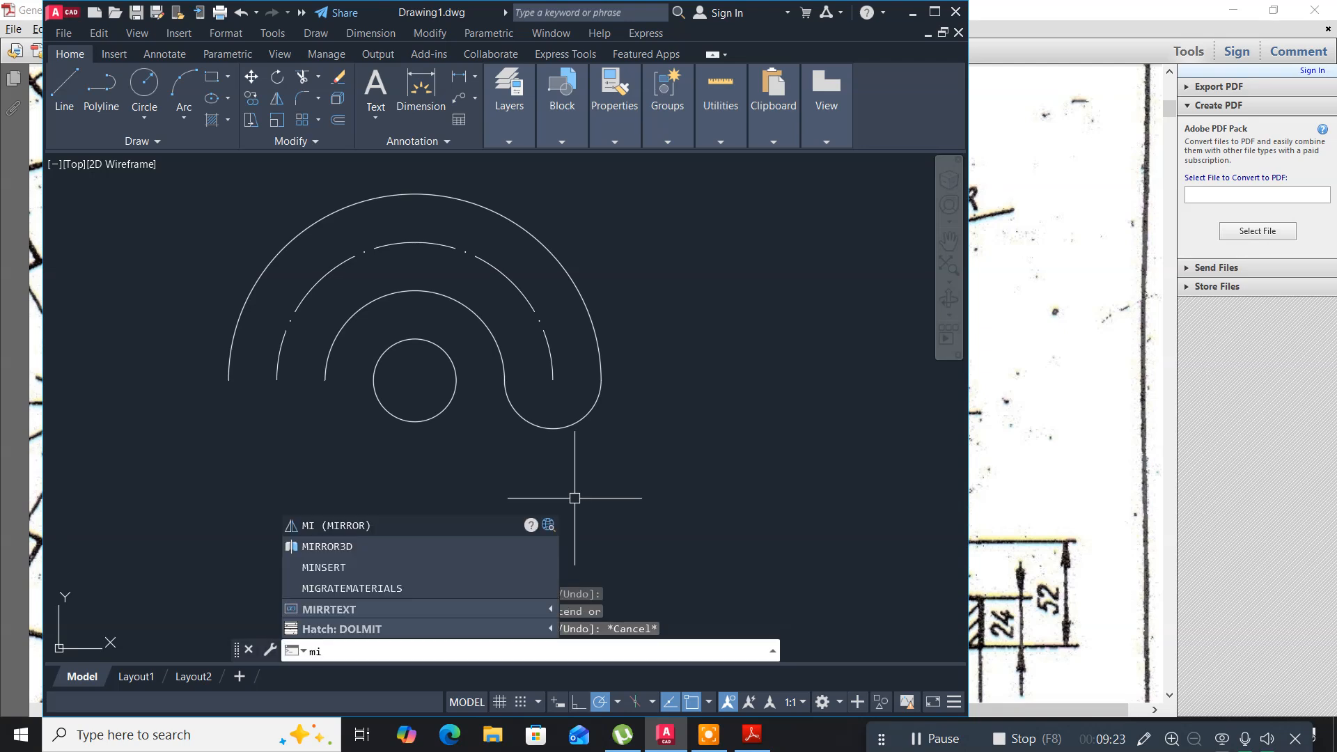
key("Return")
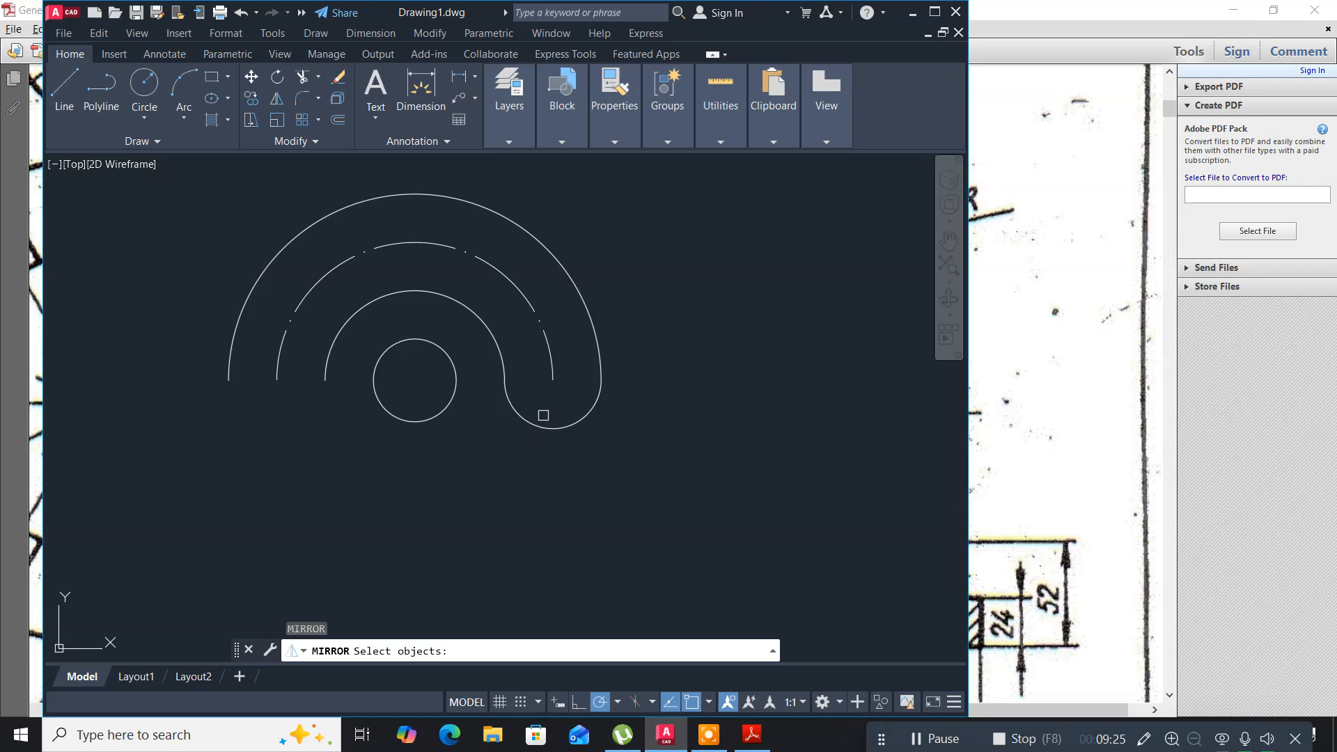
left_click(541, 428)
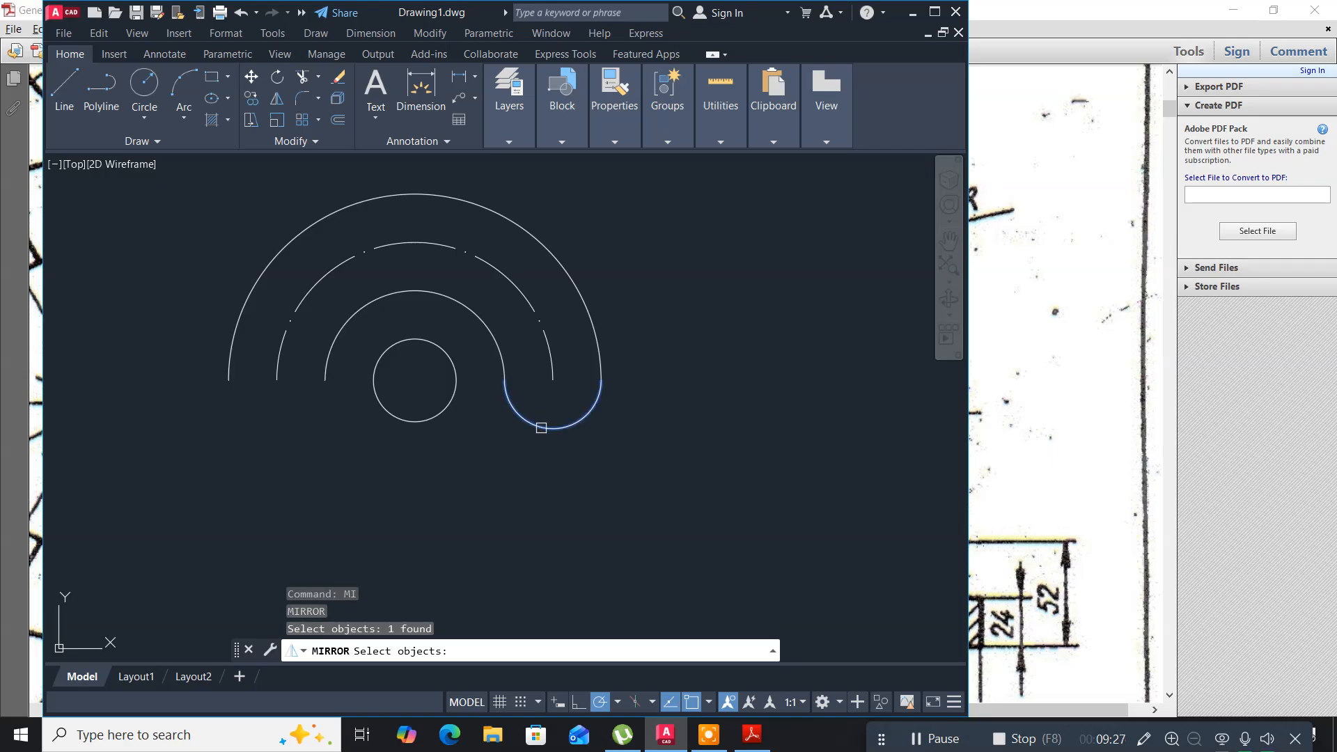
key("Return")
left_click(415, 380)
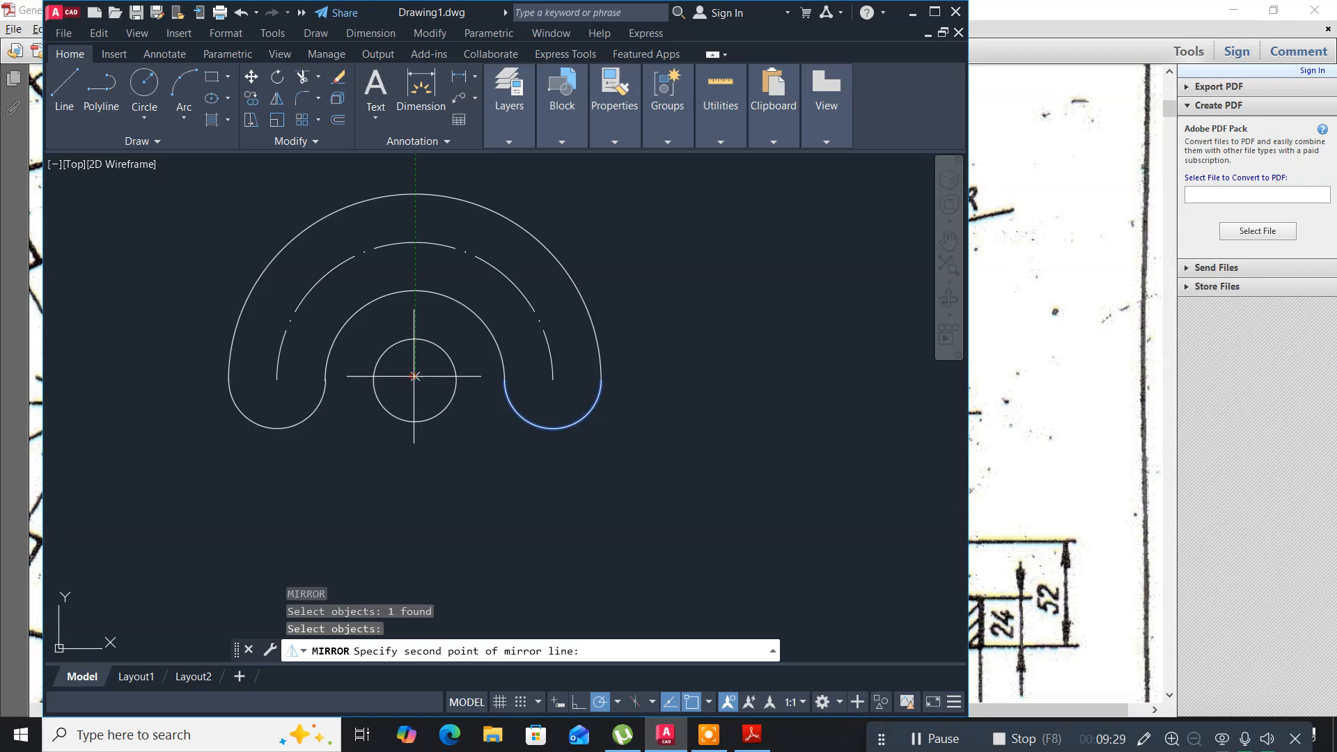
left_click(415, 291)
key("Return")
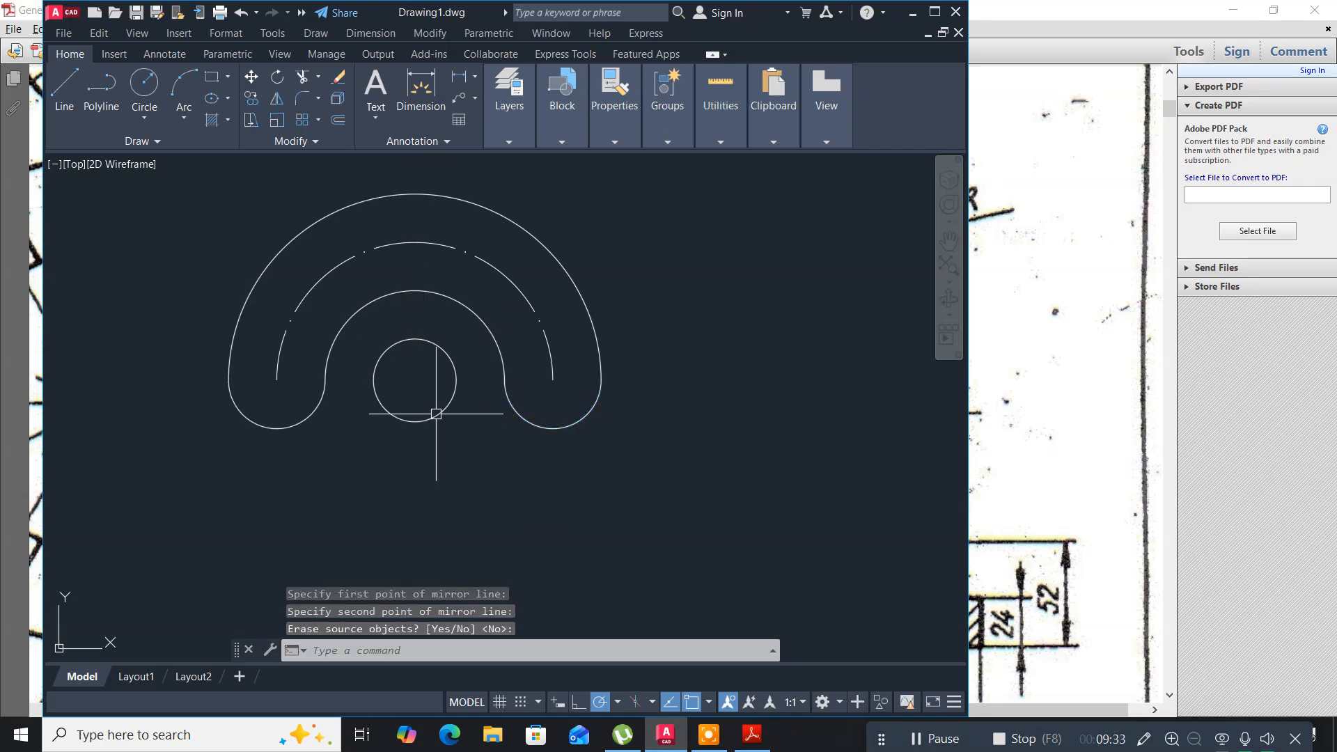
Check the reference PDF and, in AutoCAD, draw a circle of diameter 60 centred on the midpoint of the base line.
scroll(446, 417, "down", 3)
middle_click_drag(431, 455, 462, 436)
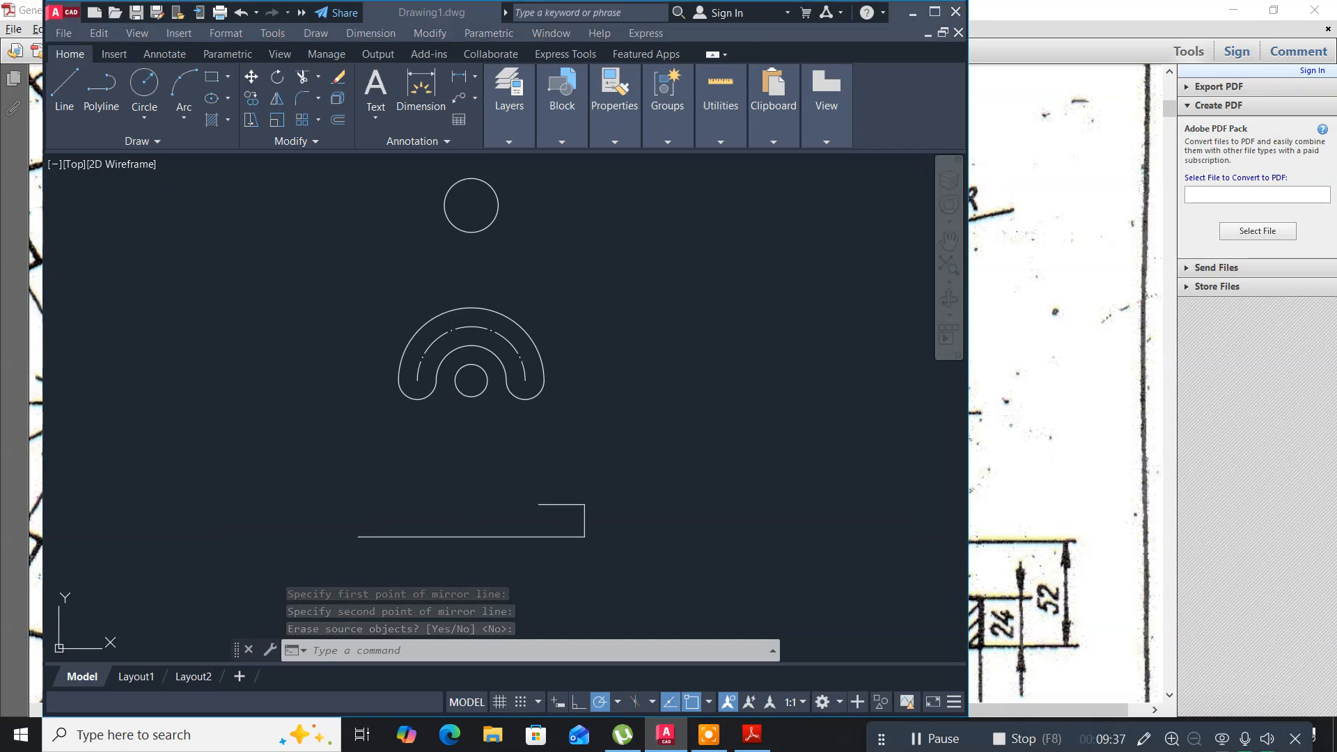
key("alt+Tab")
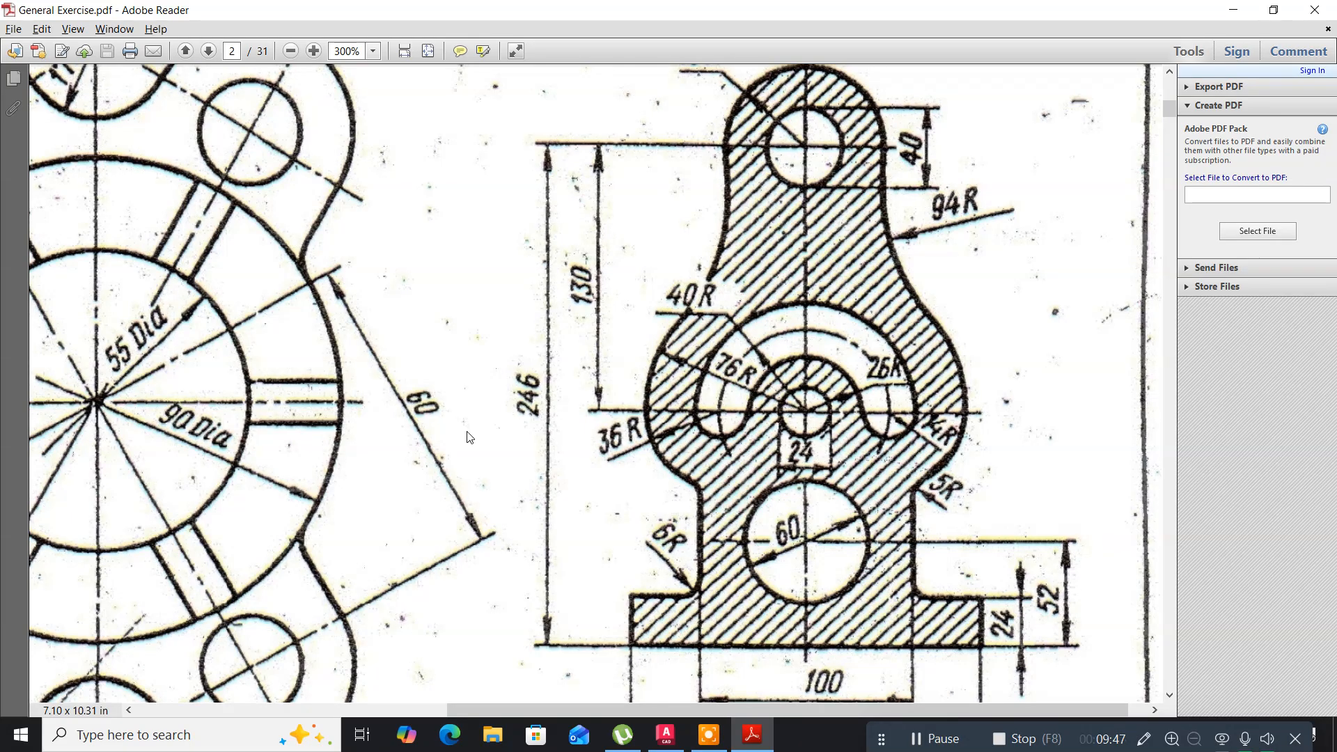
key("alt+Tab")
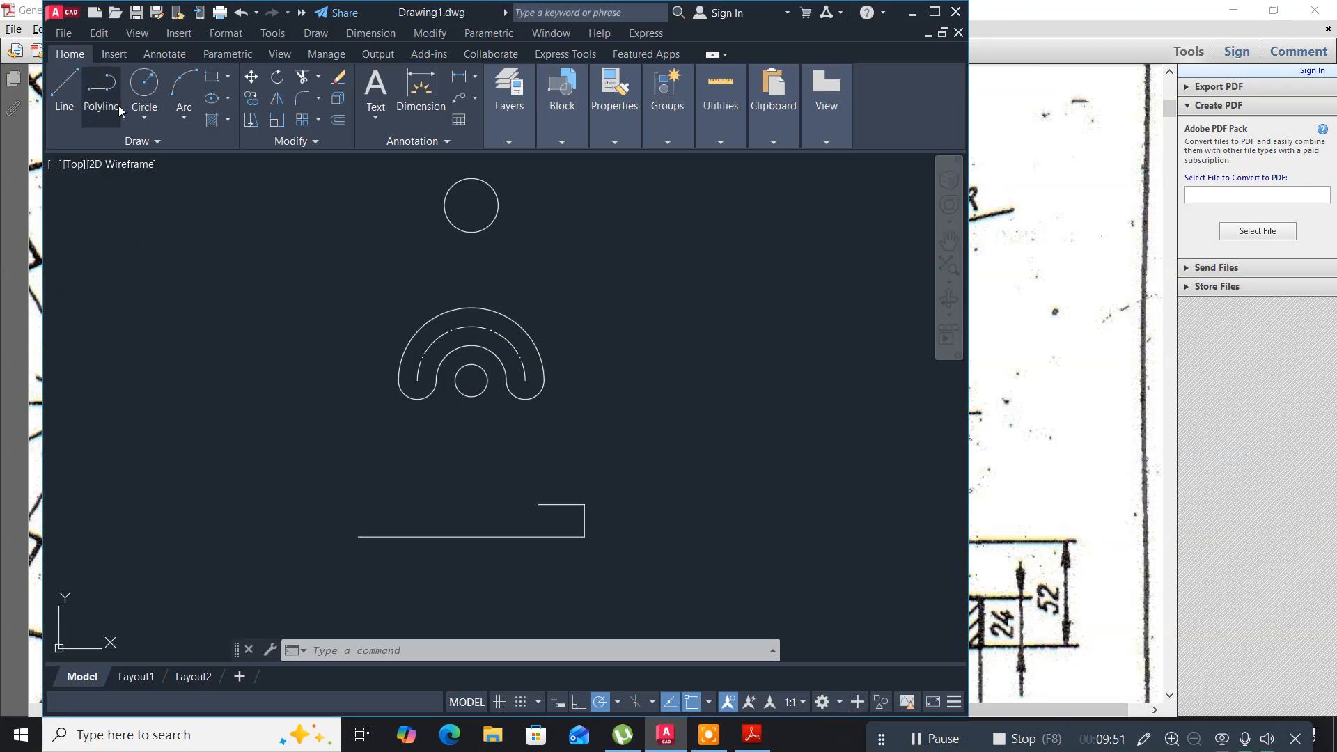
left_click(144, 83)
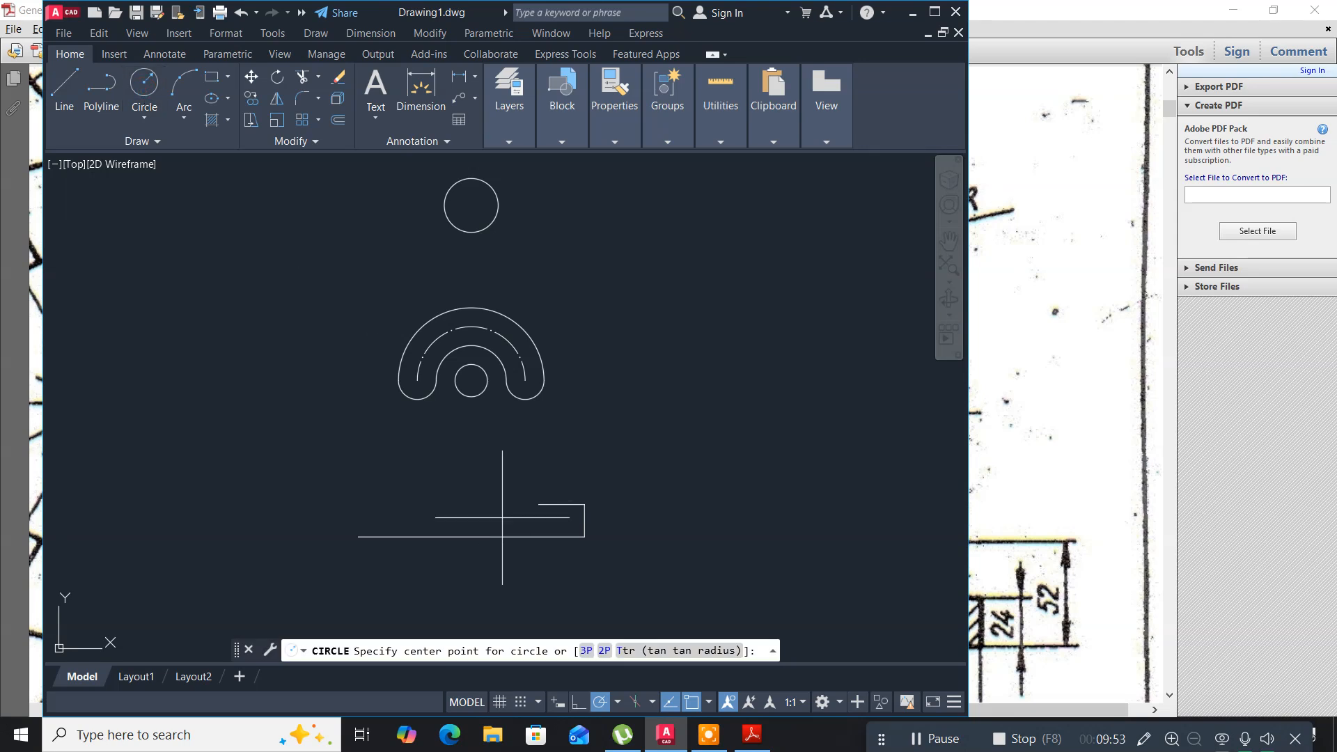
left_click(472, 536)
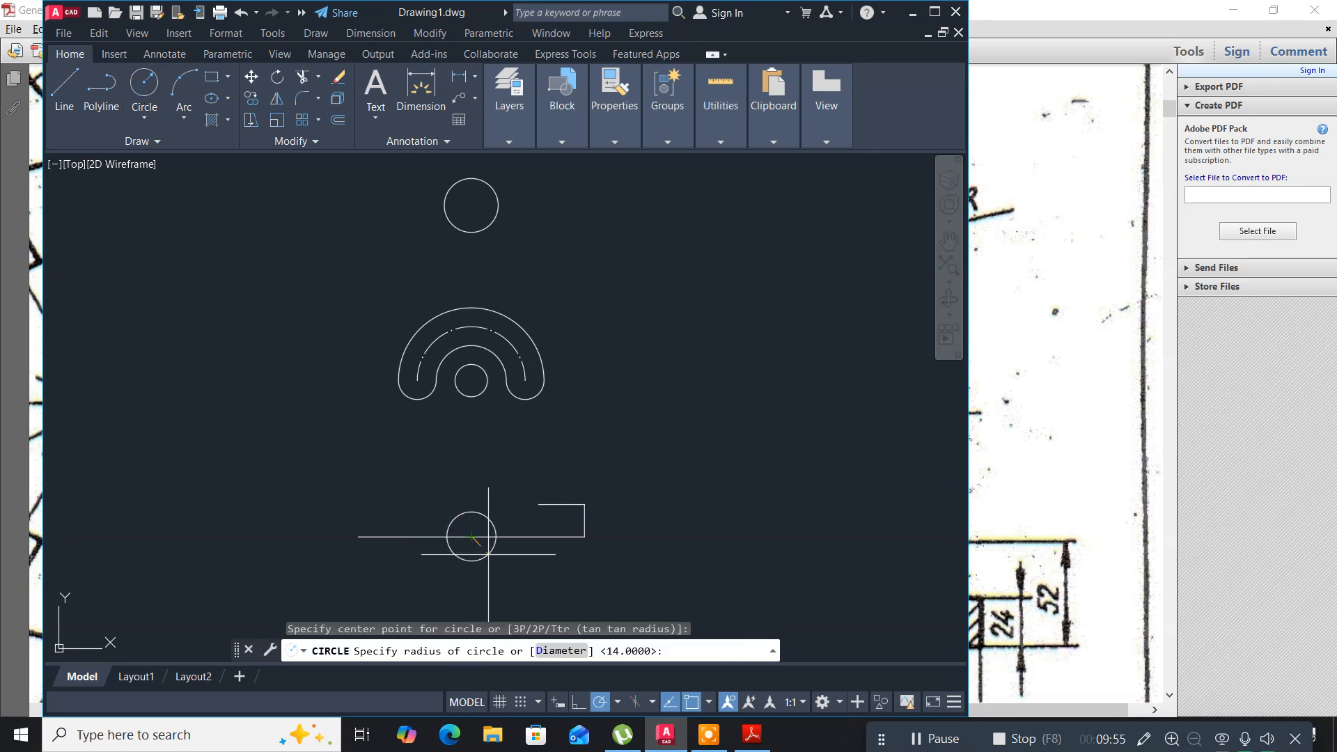
key("alt+Tab")
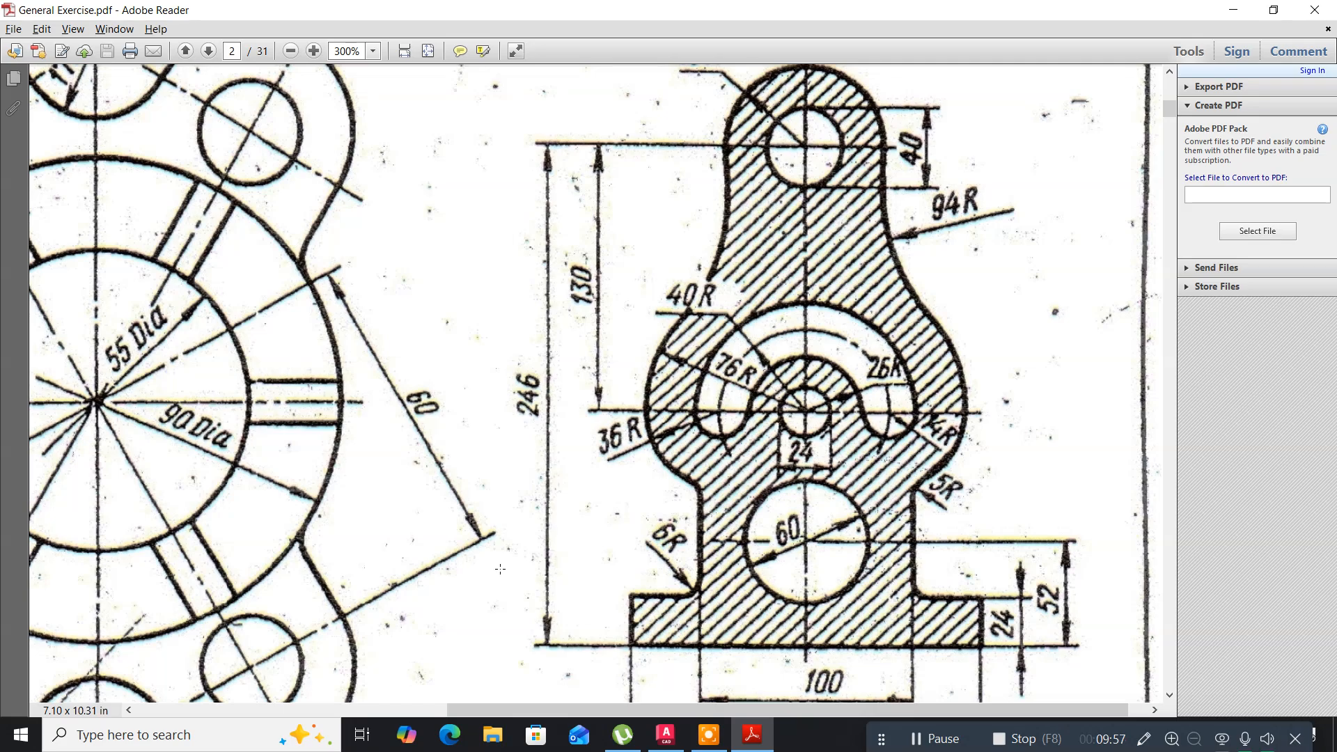
key("alt+Tab")
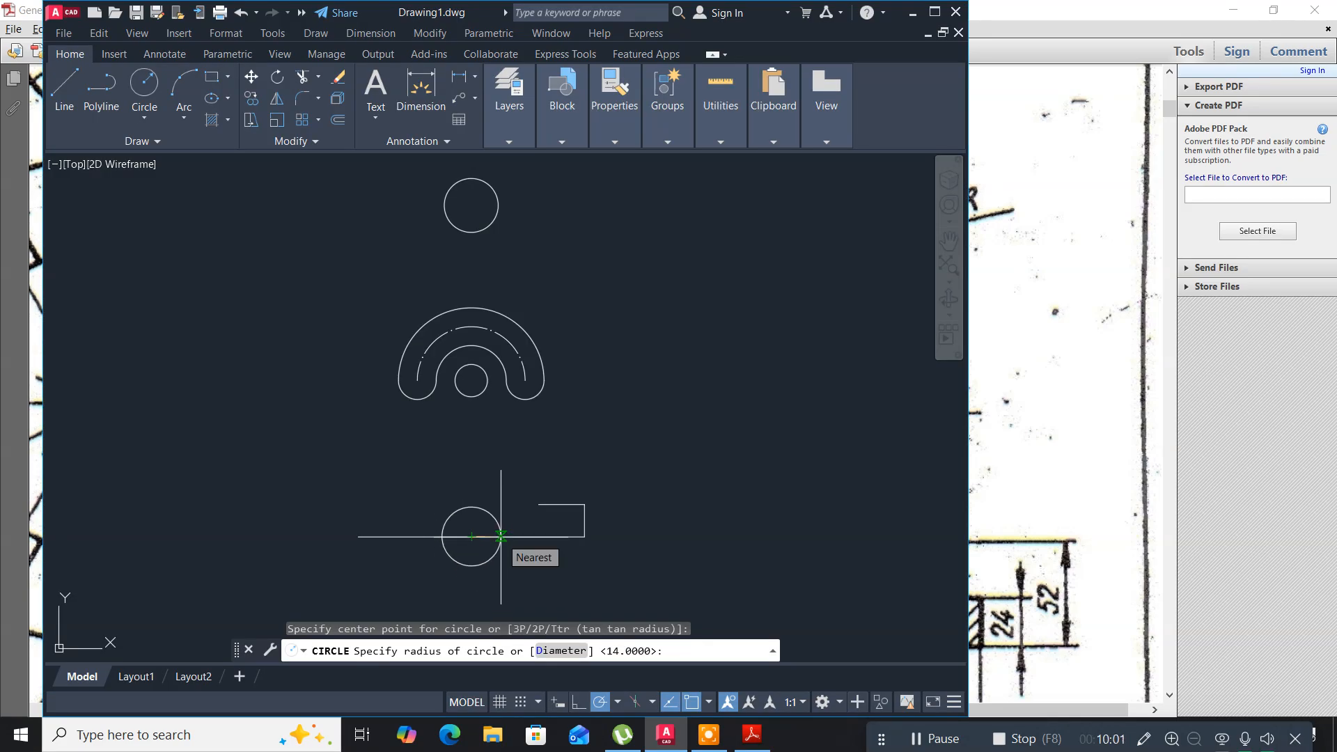
type("D")
key("Return")
type("6")
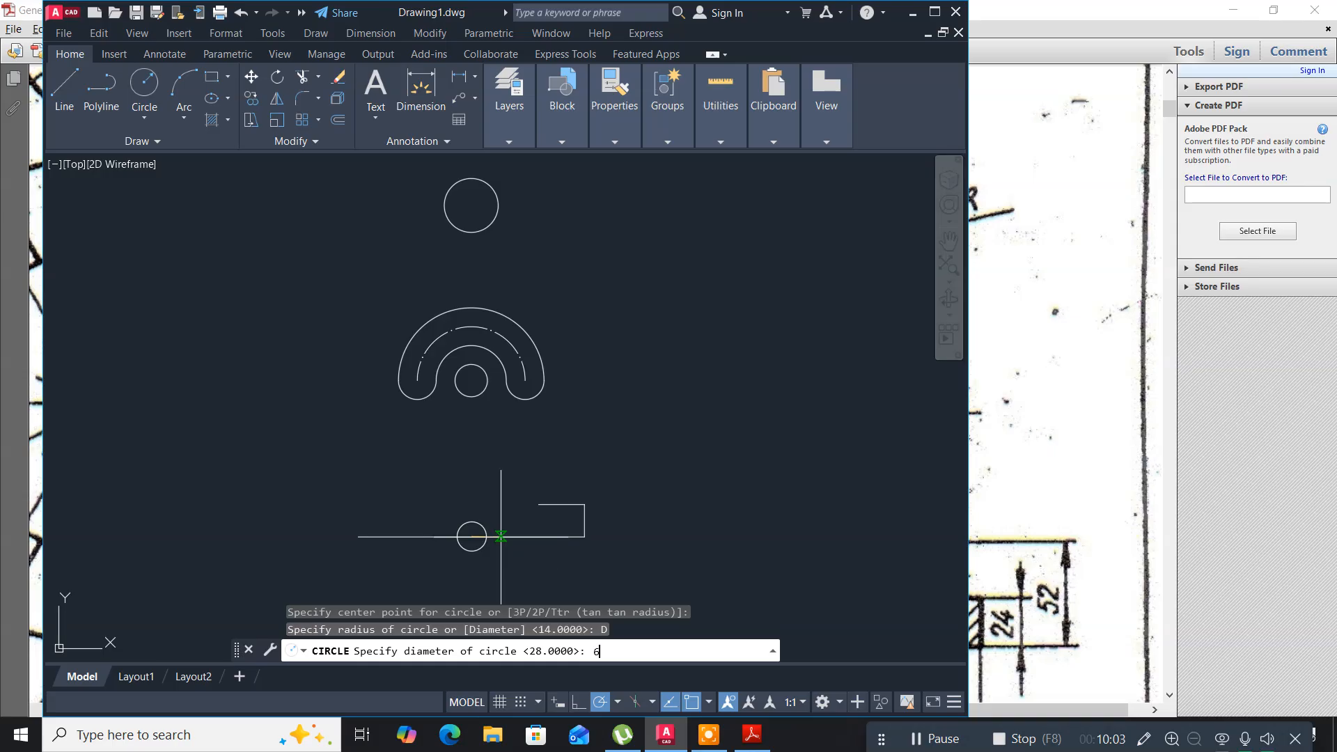
type("0")
key("Return")
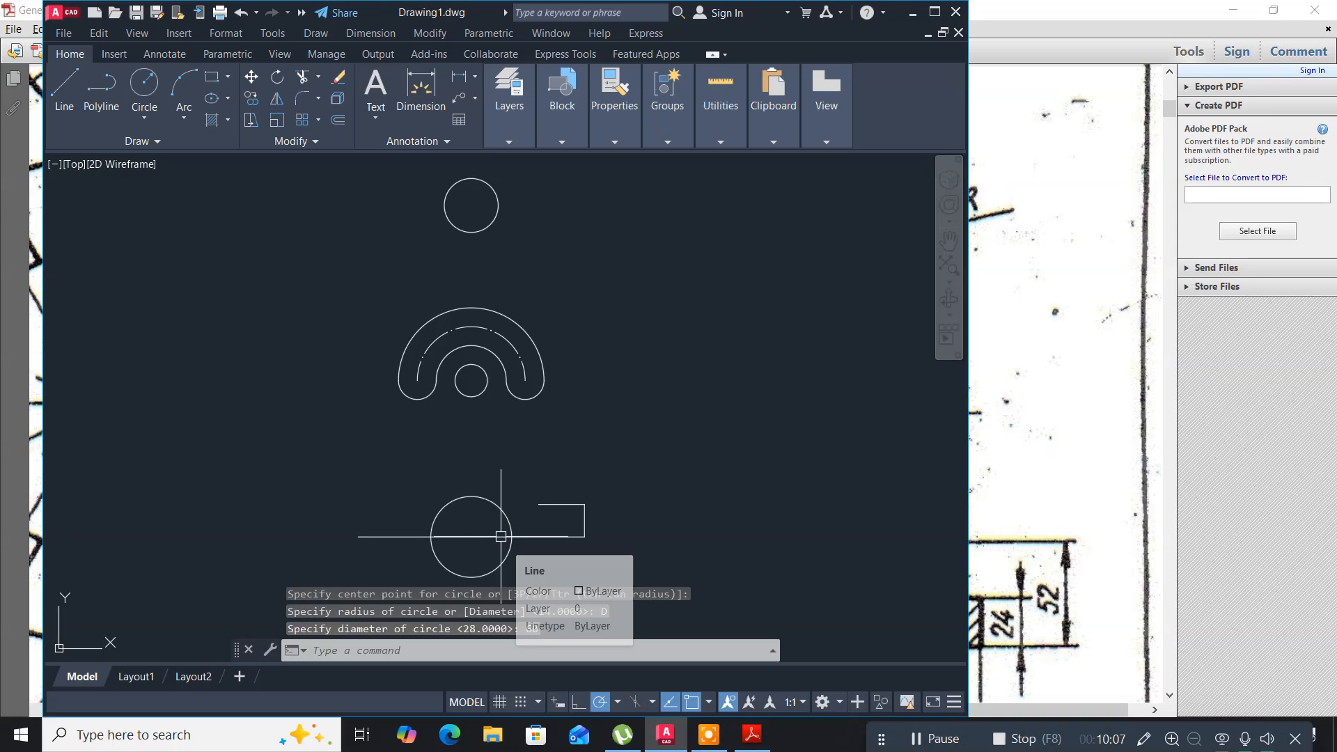
Move the diameter 60 circle straight up 52 from the midpoint of the base line.
type("M")
key("Return")
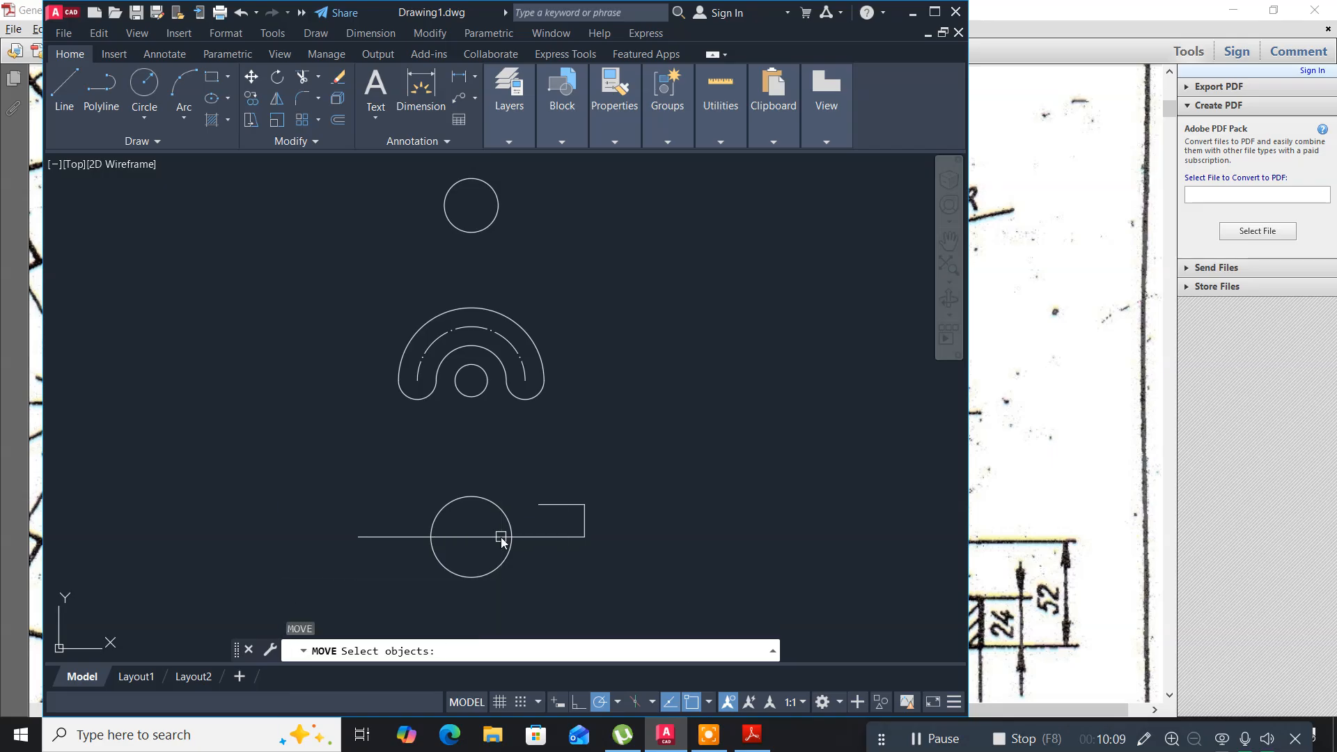
left_click(474, 496)
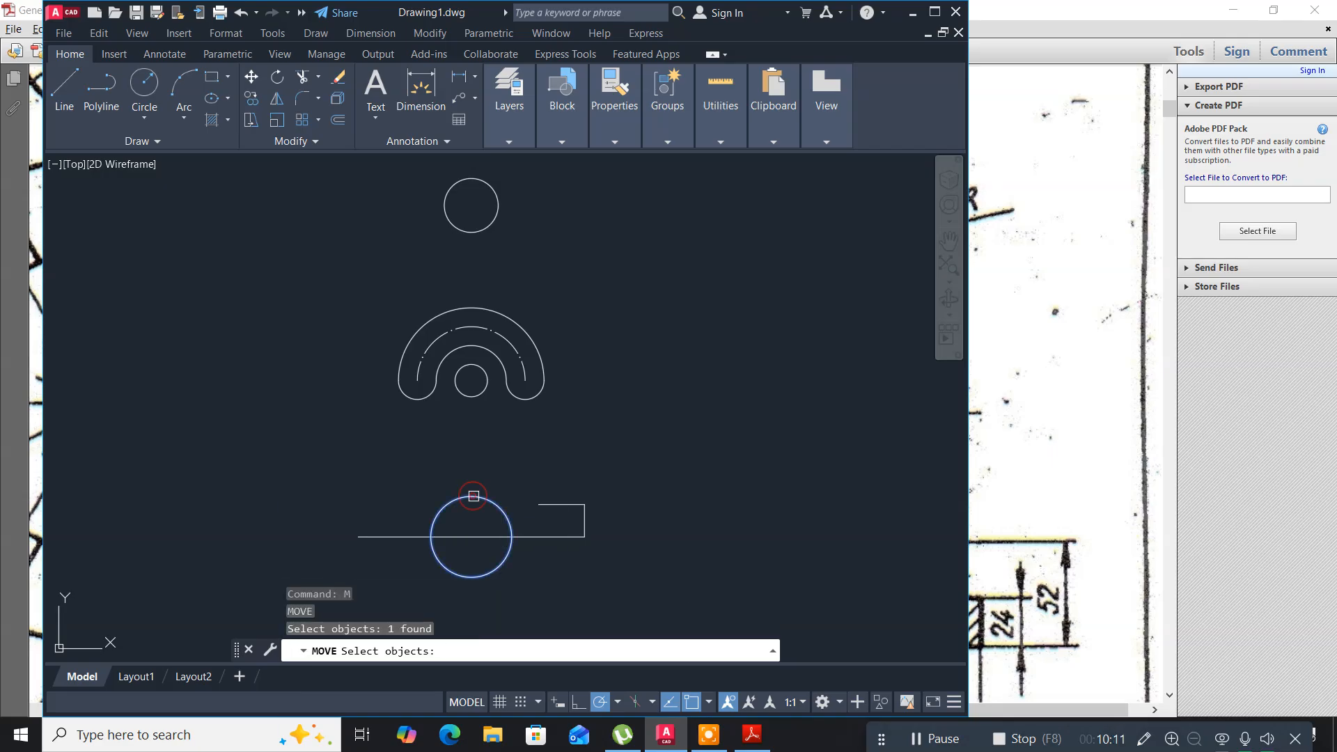
key("Return")
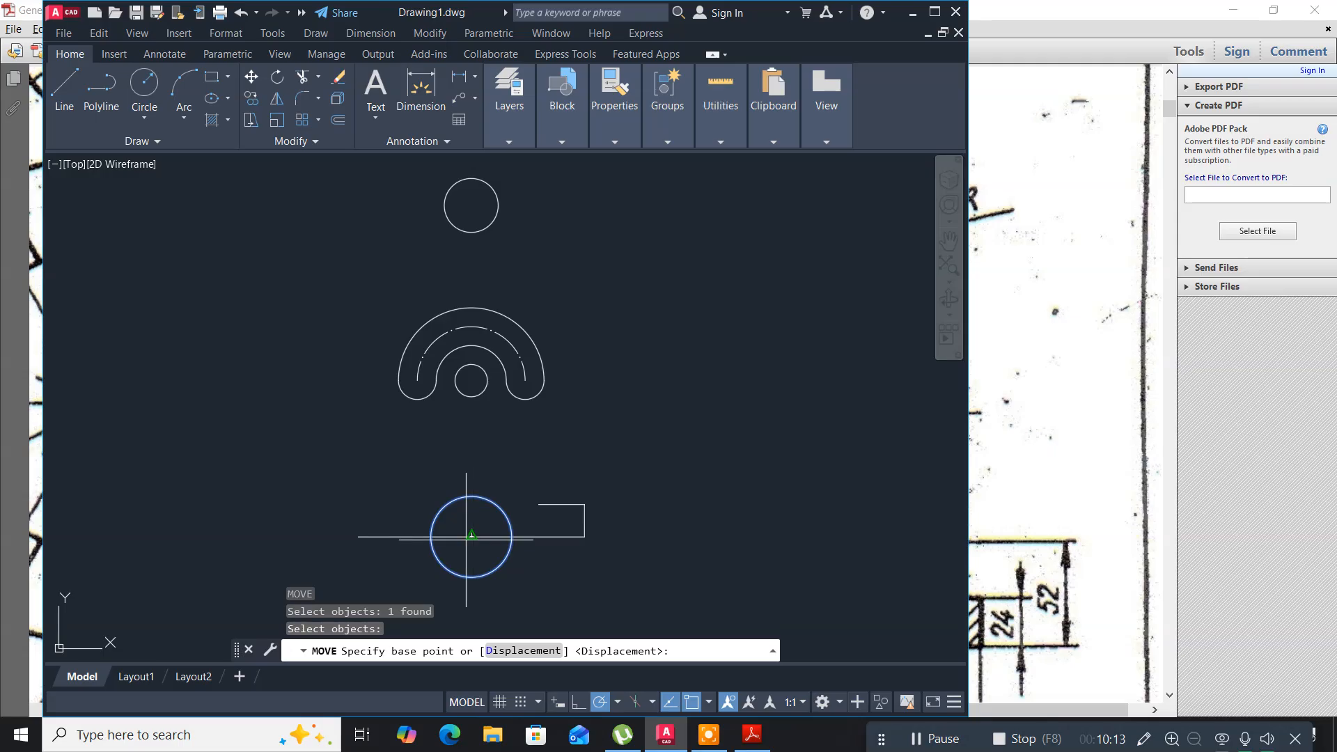
left_click(472, 536)
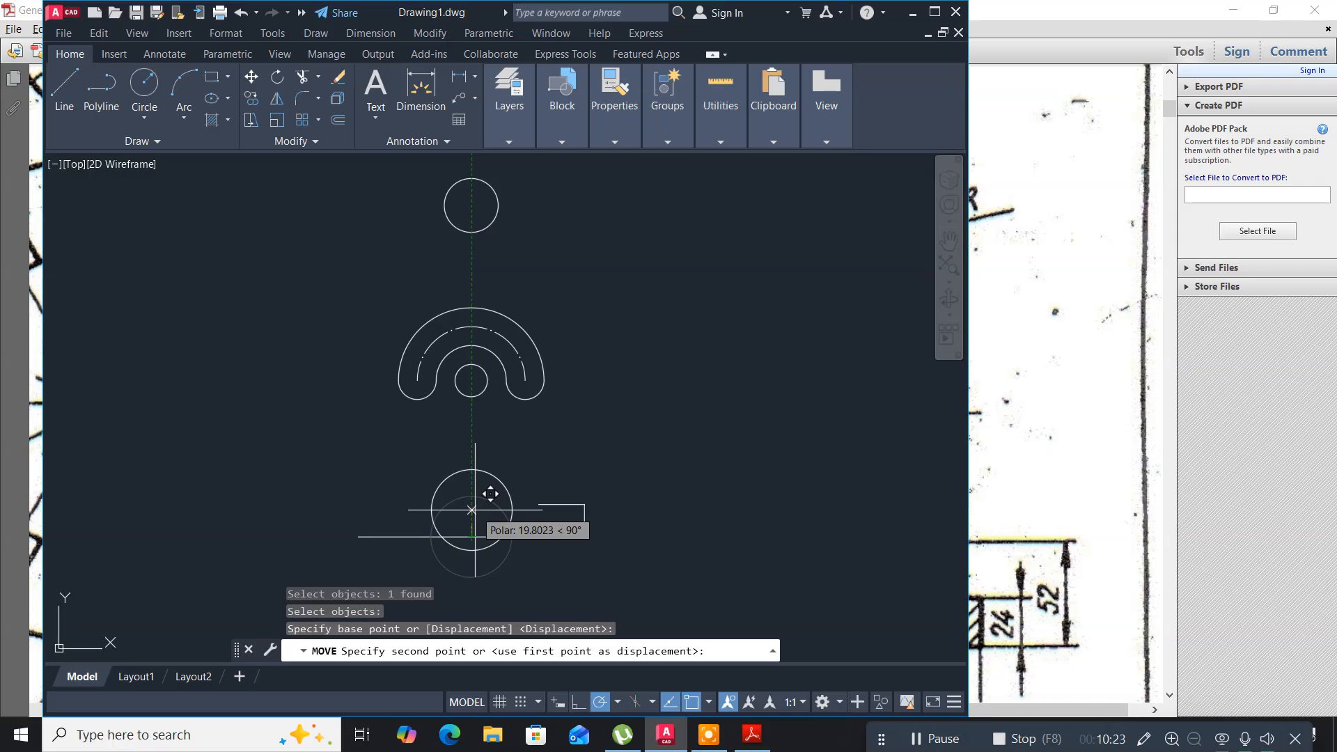
type("52")
key("Return")
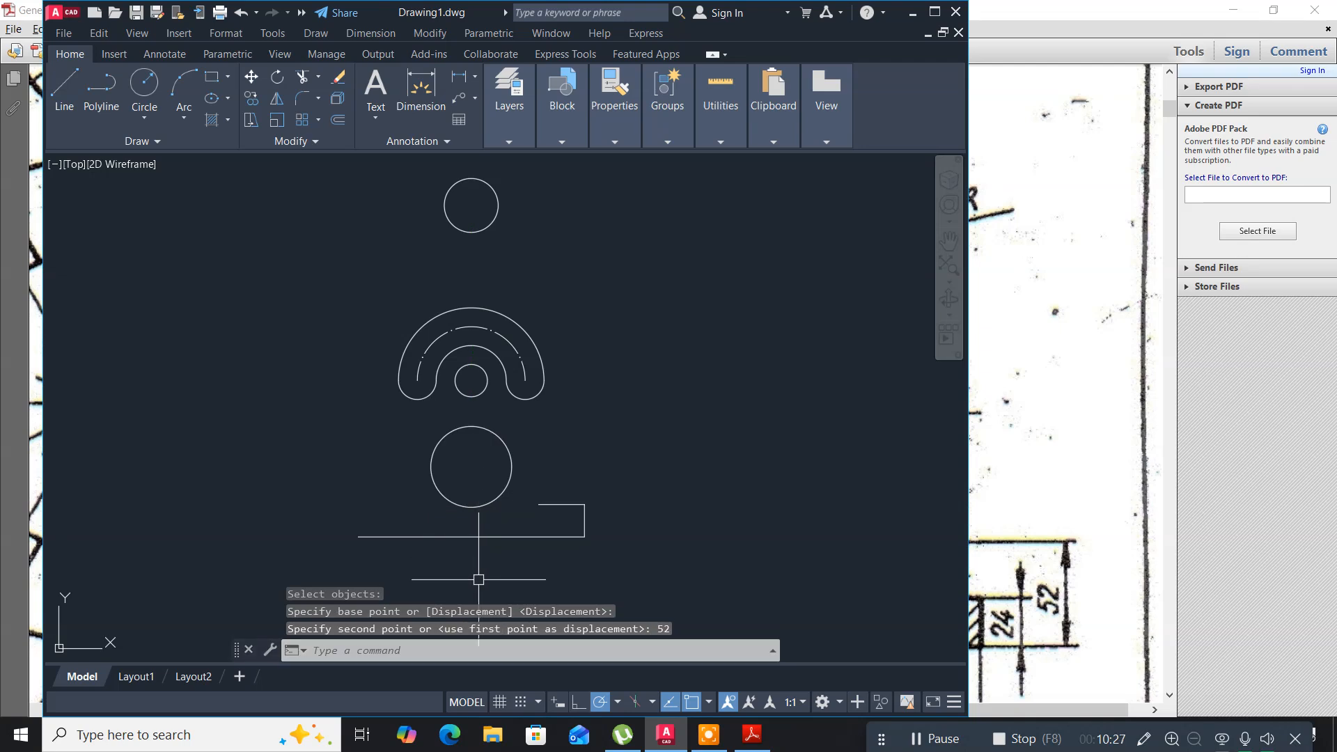
Check the reference PDF and, in AutoCAD, draw a circle of radius 76 centred on the small central circle's centre.
key("alt+Tab")
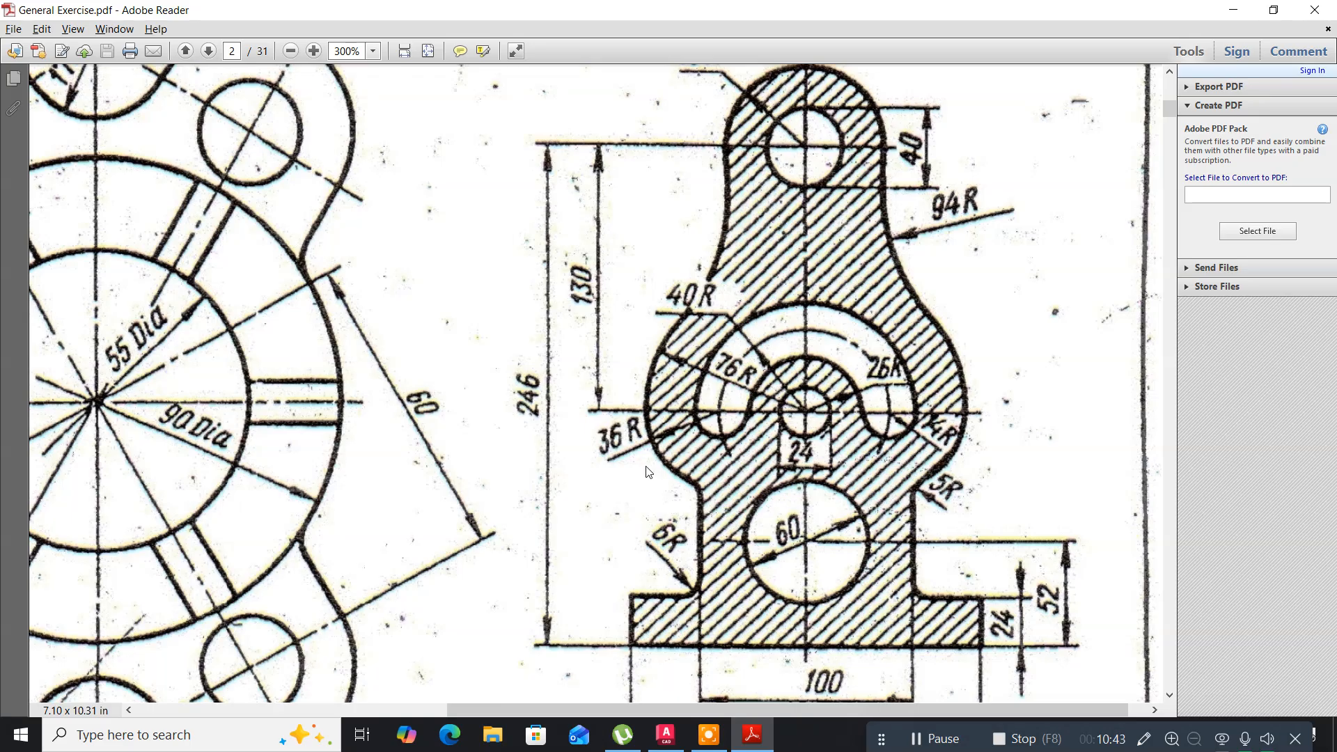
key("alt+Tab")
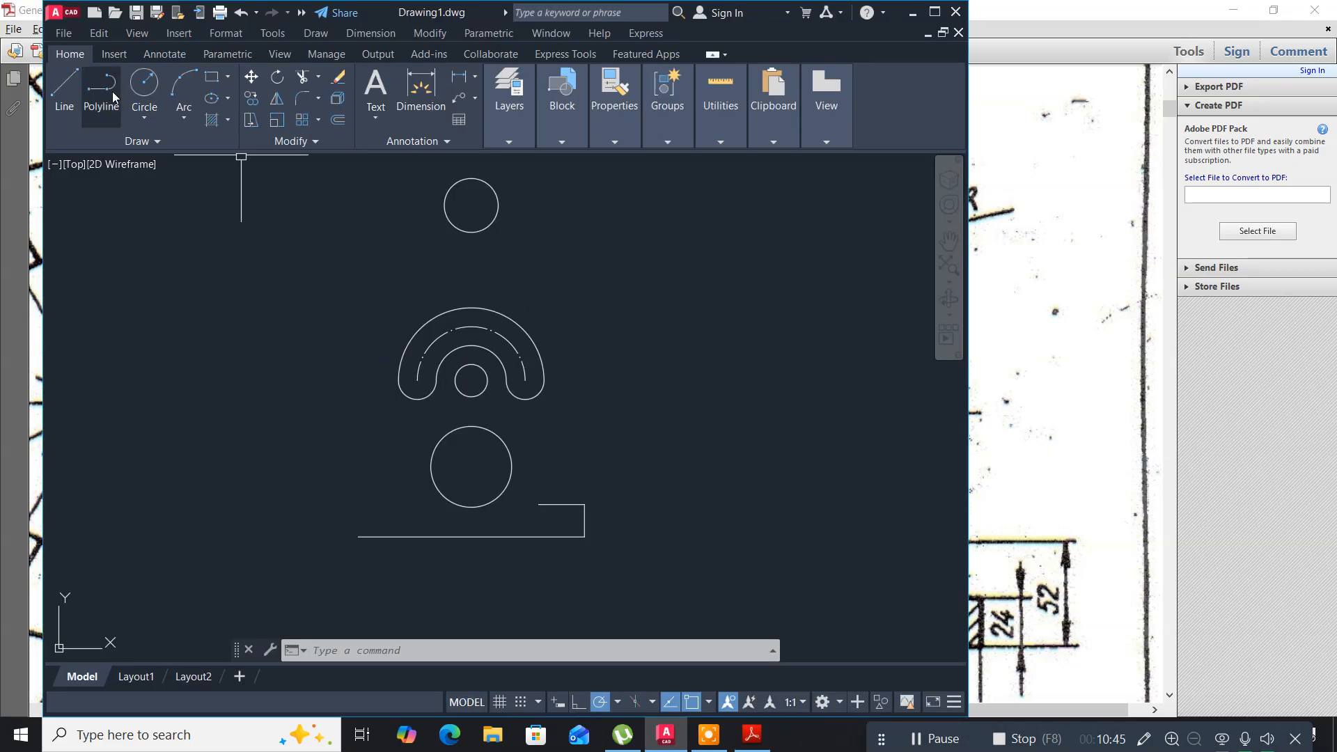
left_click(150, 95)
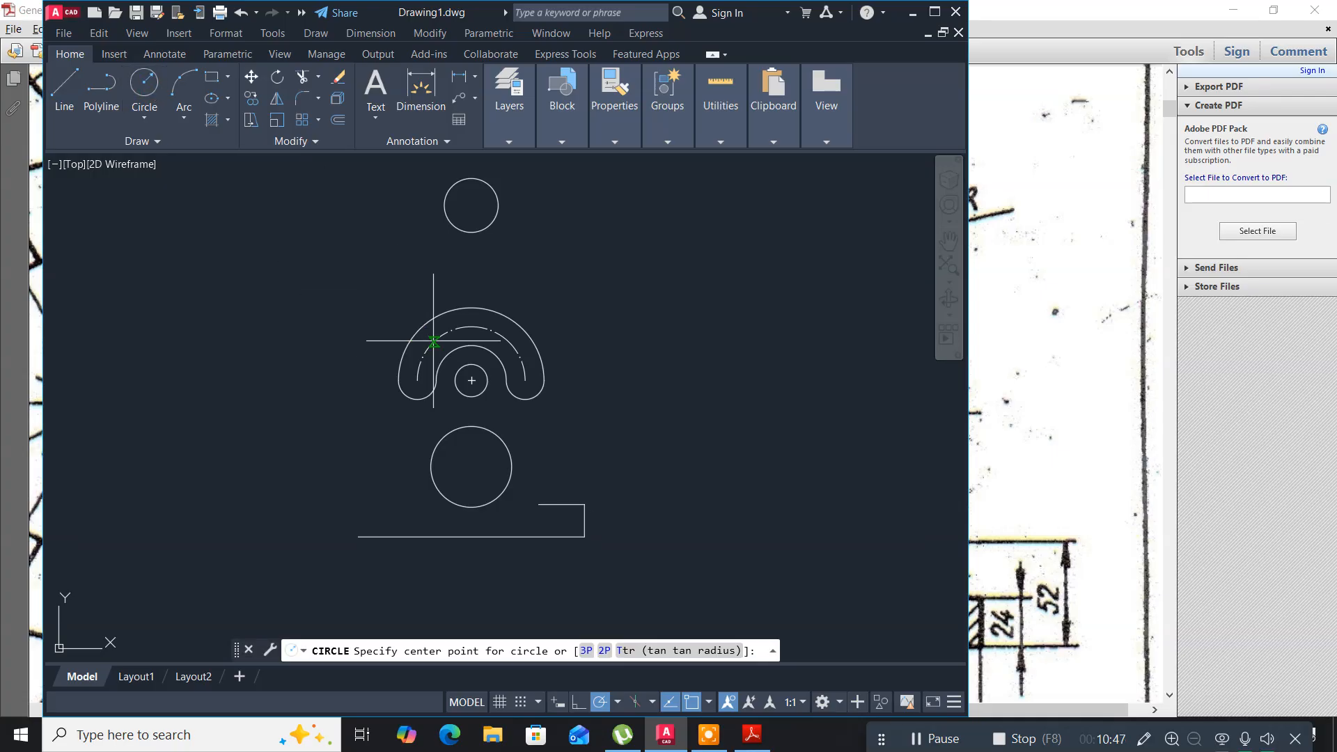
left_click(472, 380)
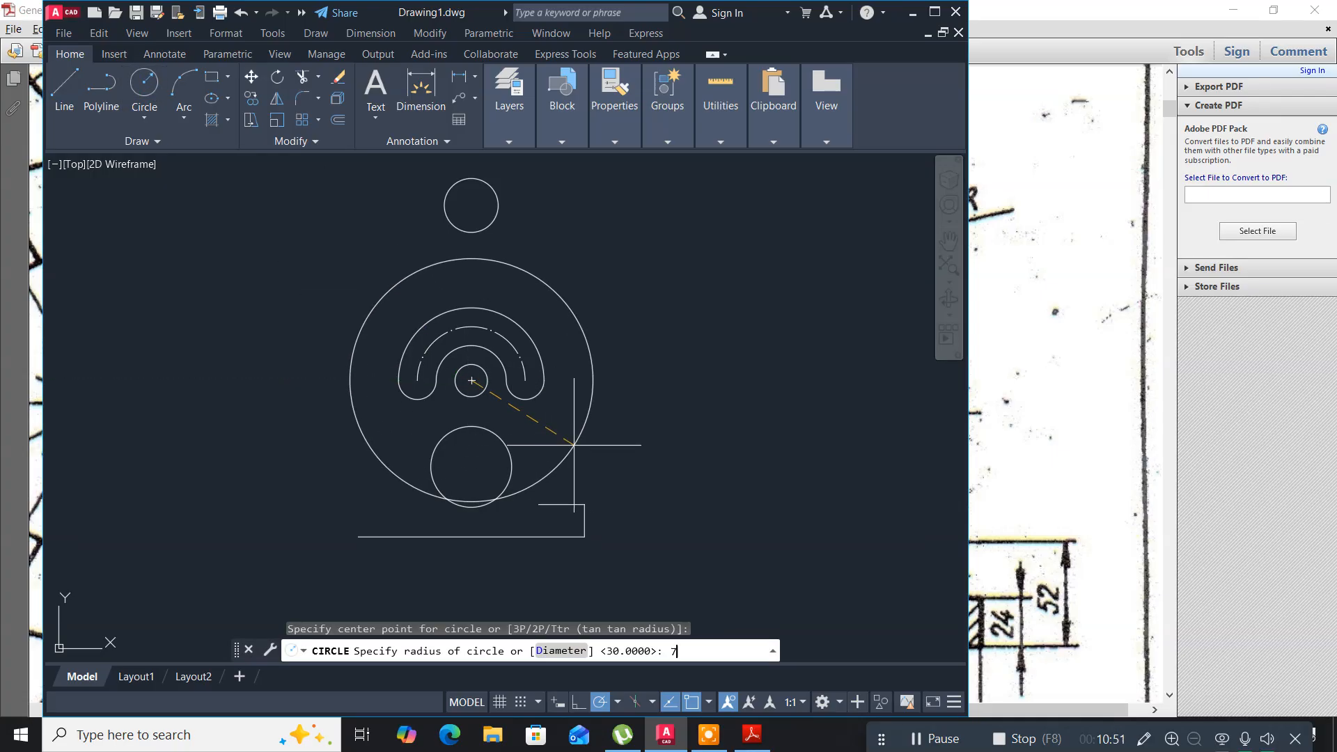
key("Return")
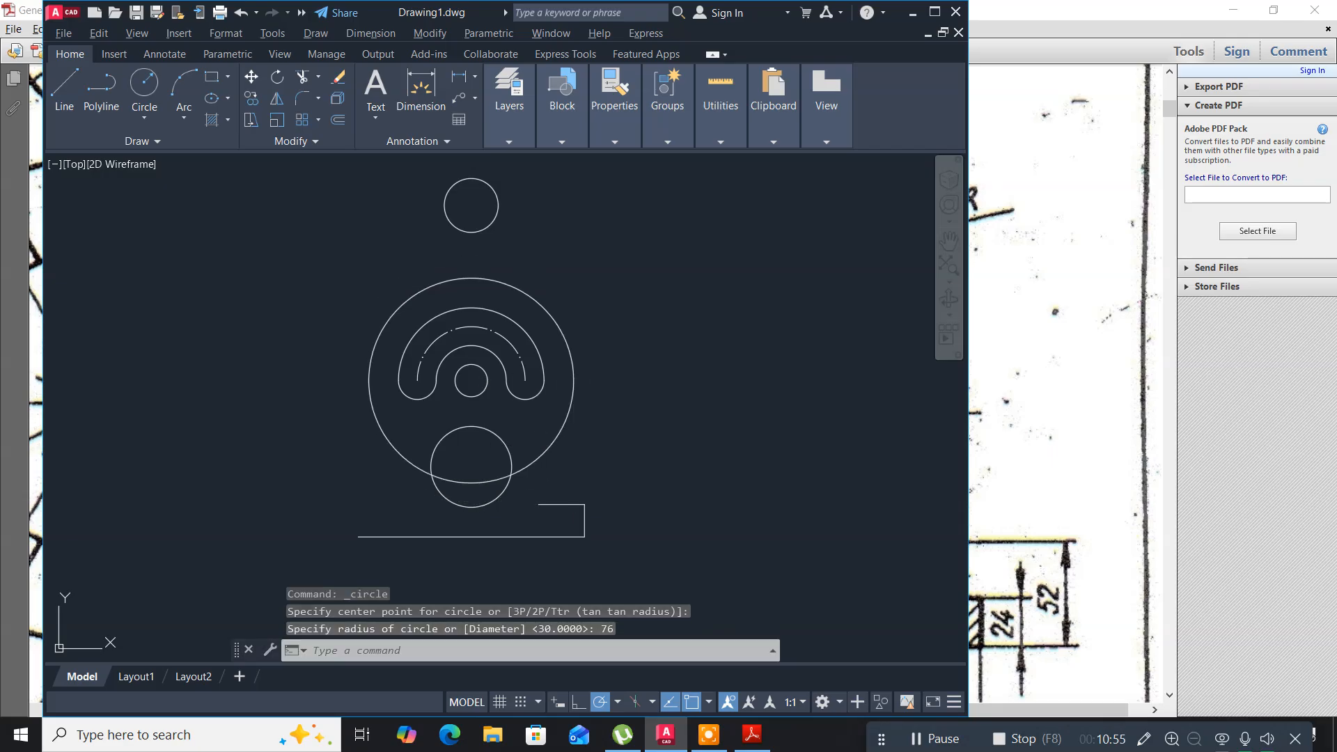
key("alt+Tab")
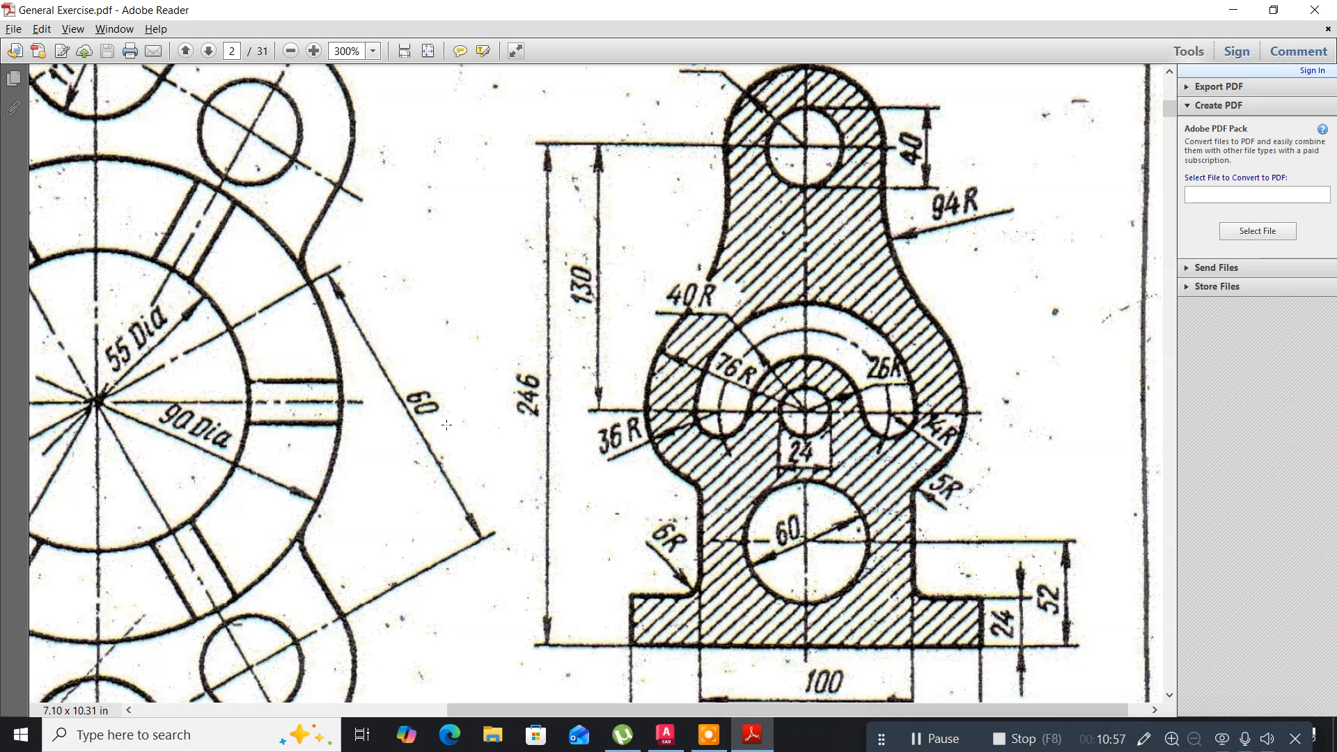
key("alt+Tab")
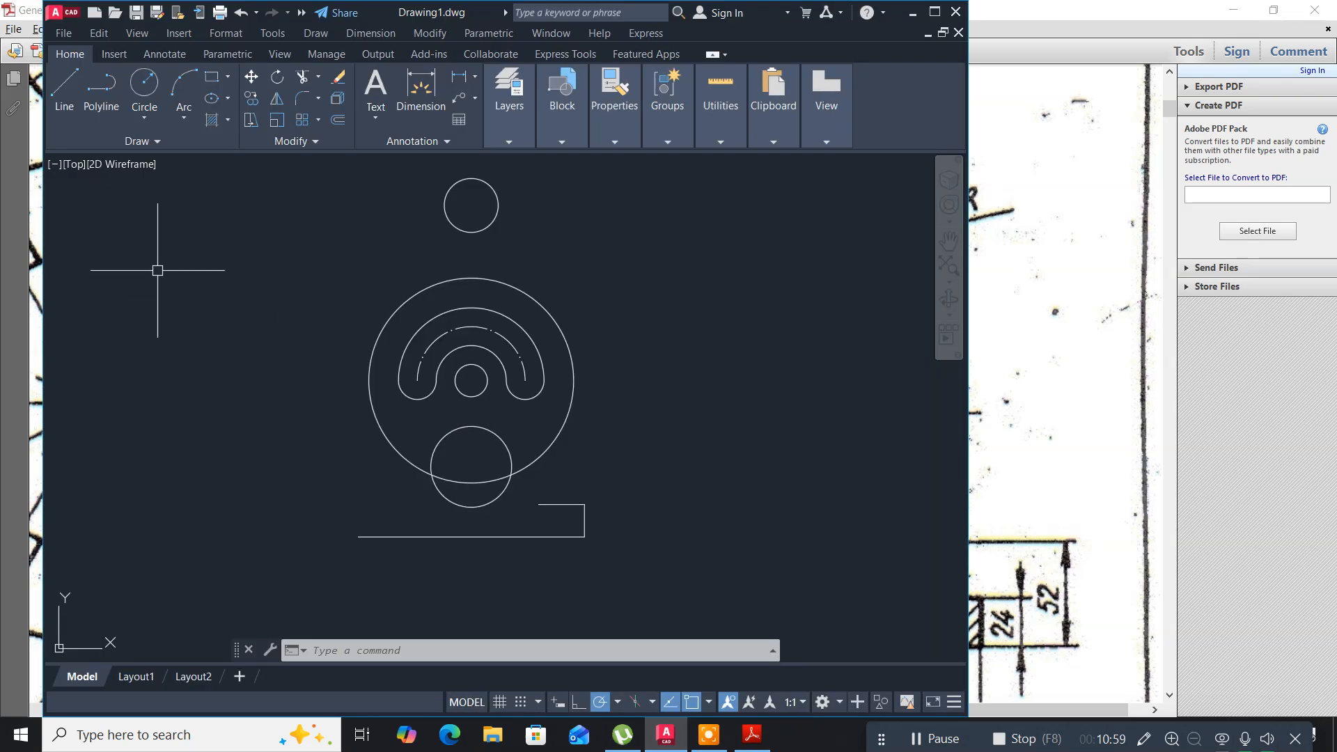
left_click(144, 83)
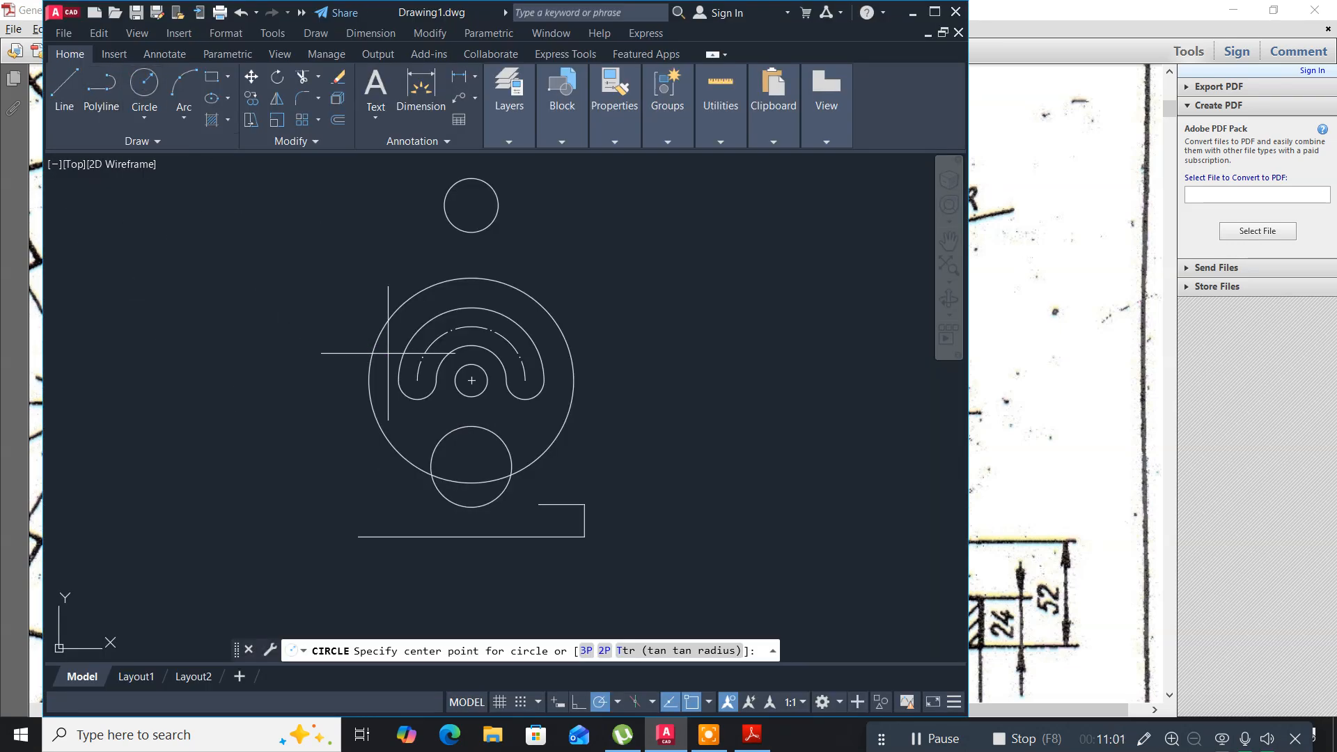
left_click(417, 380)
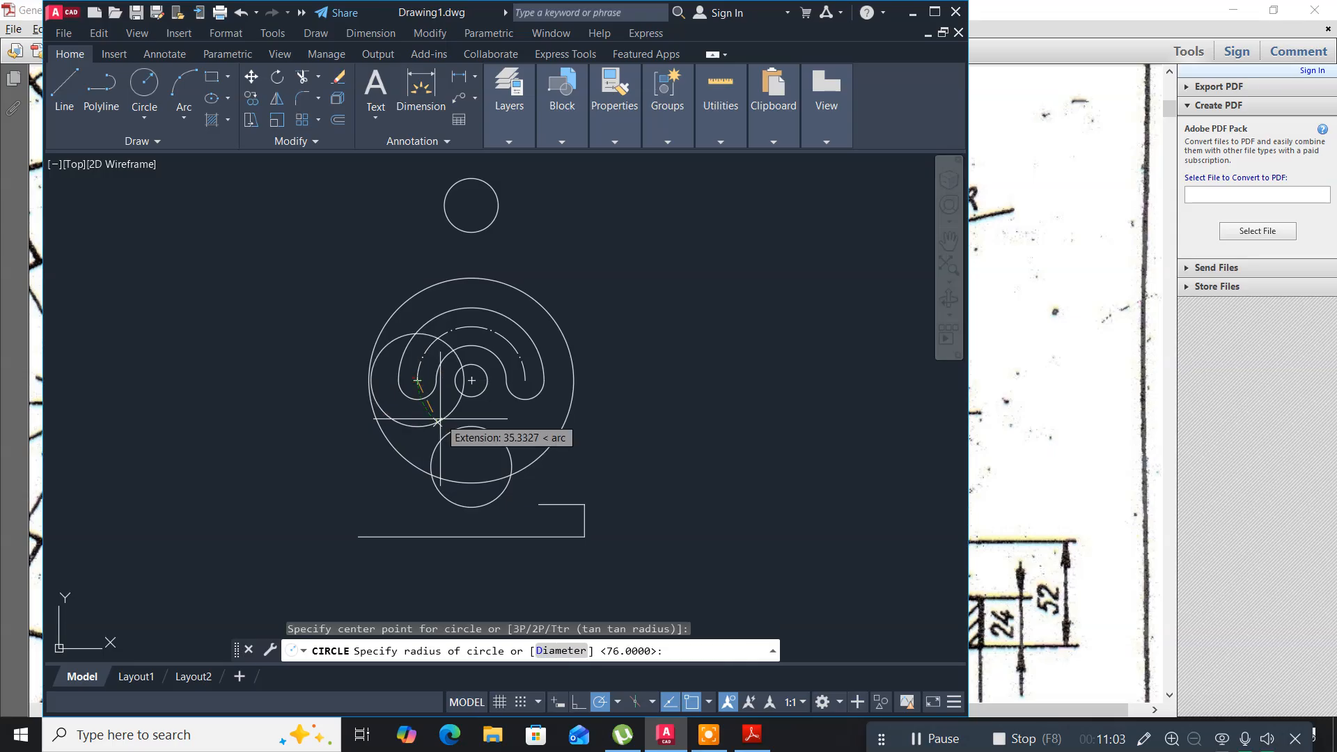
type("26")
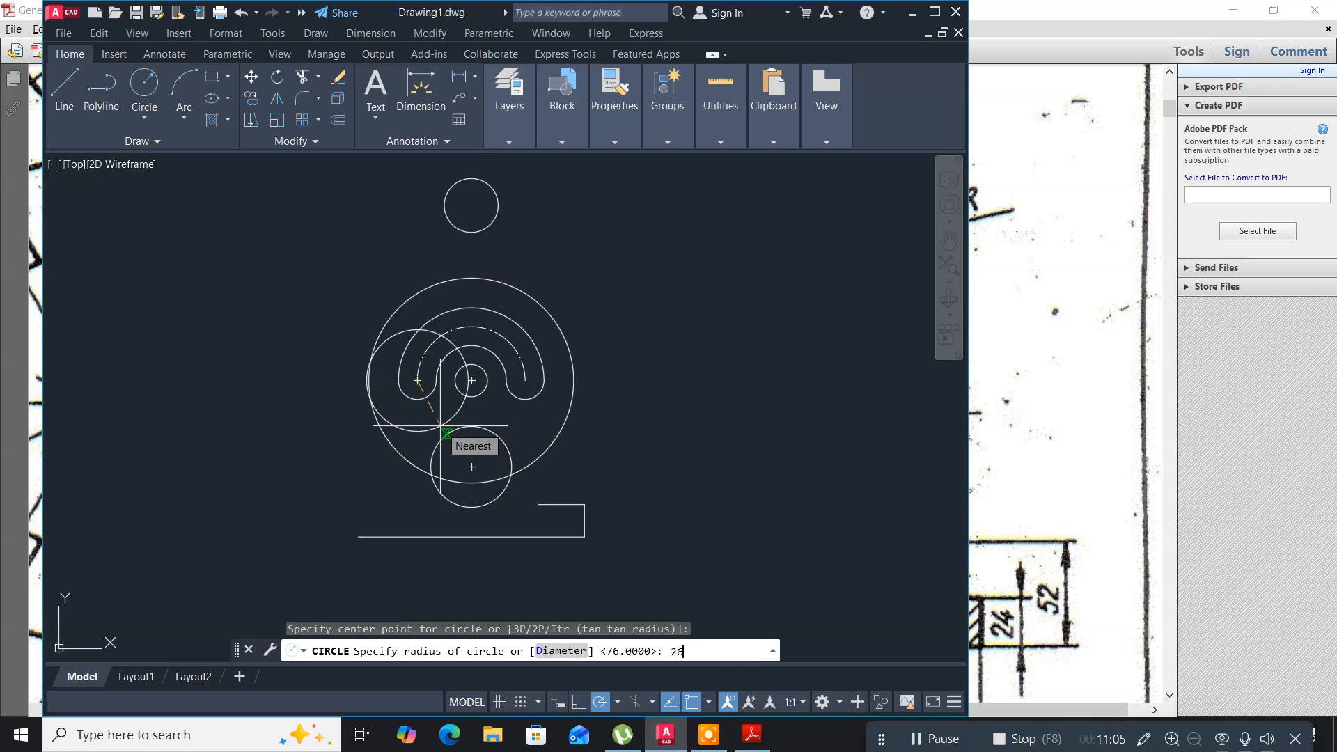
key("Return")
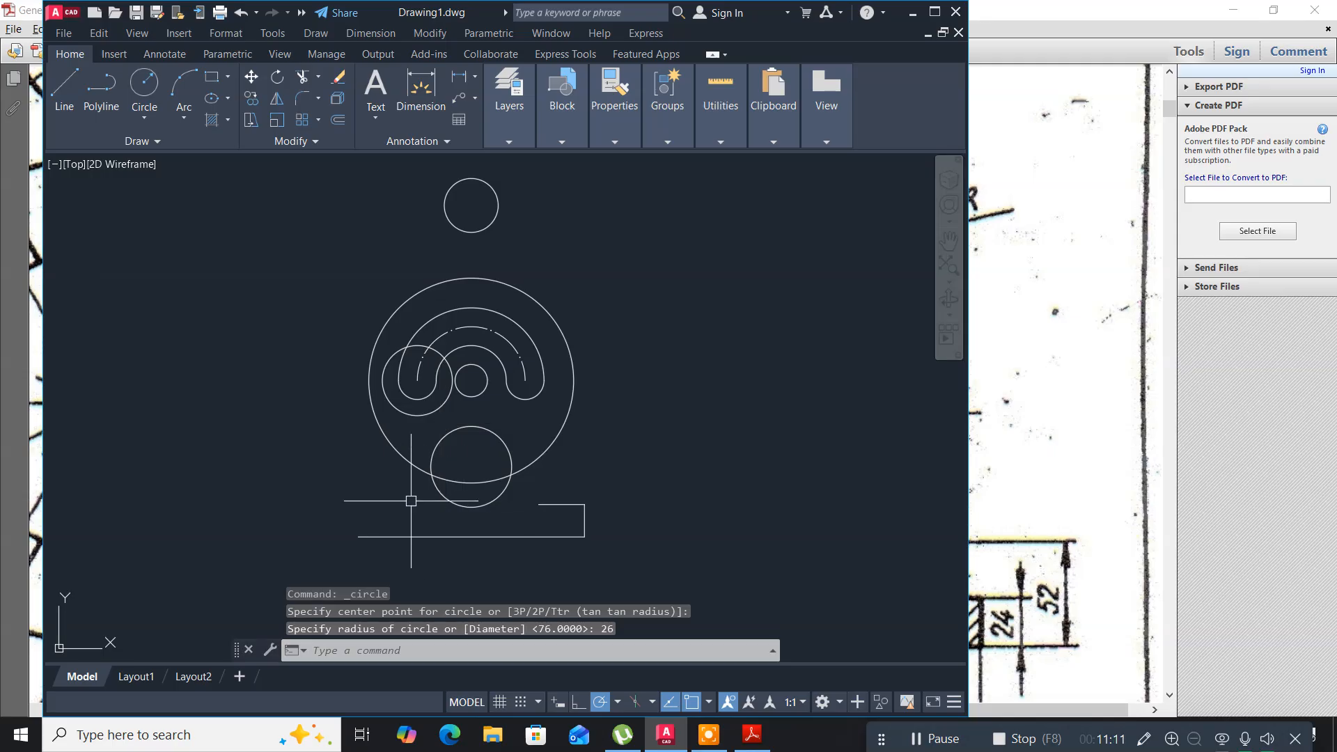
left_click(418, 415)
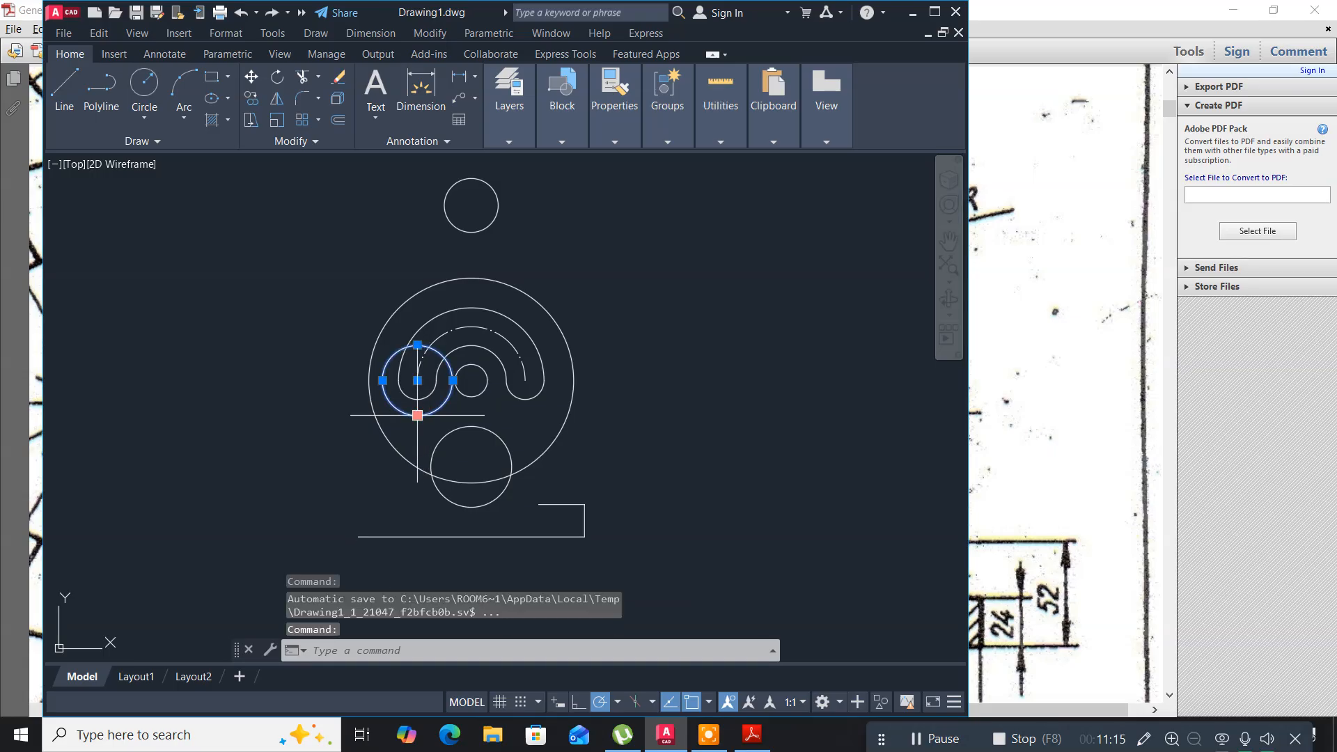
key("Delete")
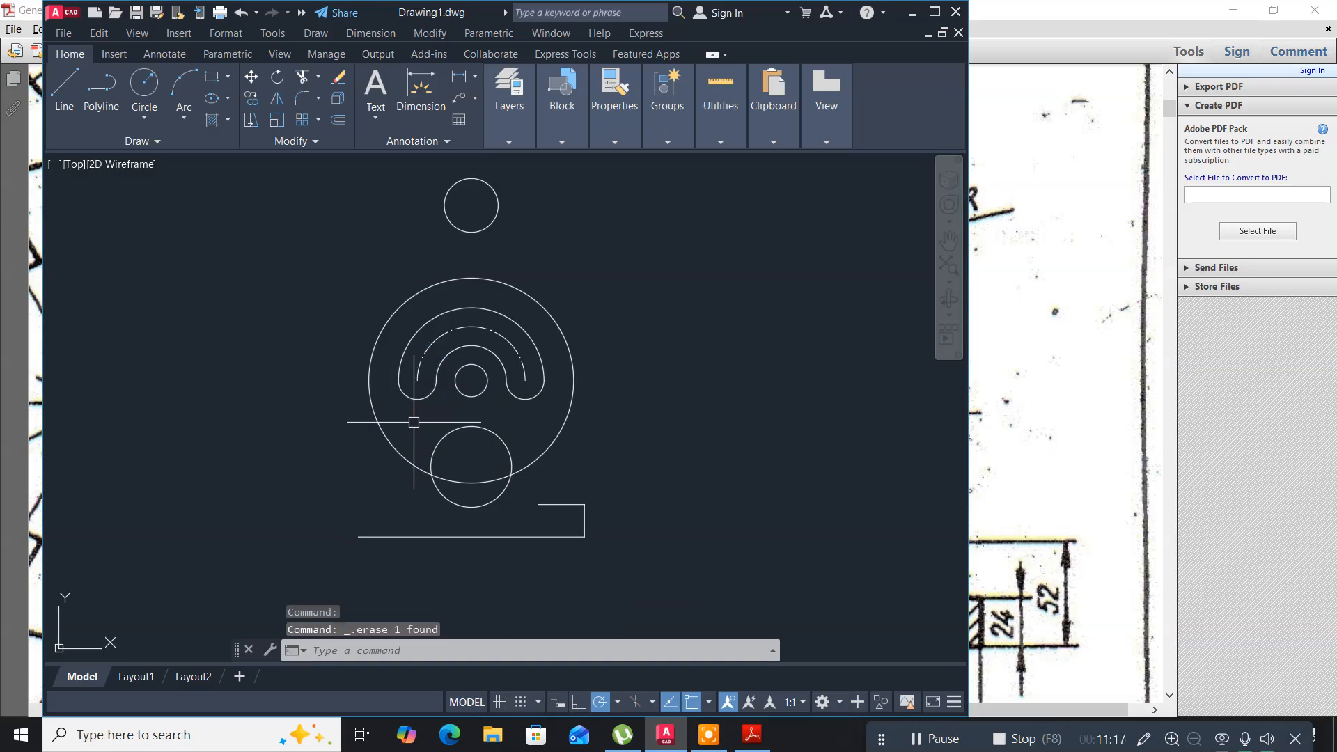
Check the reference PDF and, in AutoCAD, draw a circle of radius 36 centred on the left end of the dash-dot arc.
key("alt+Tab")
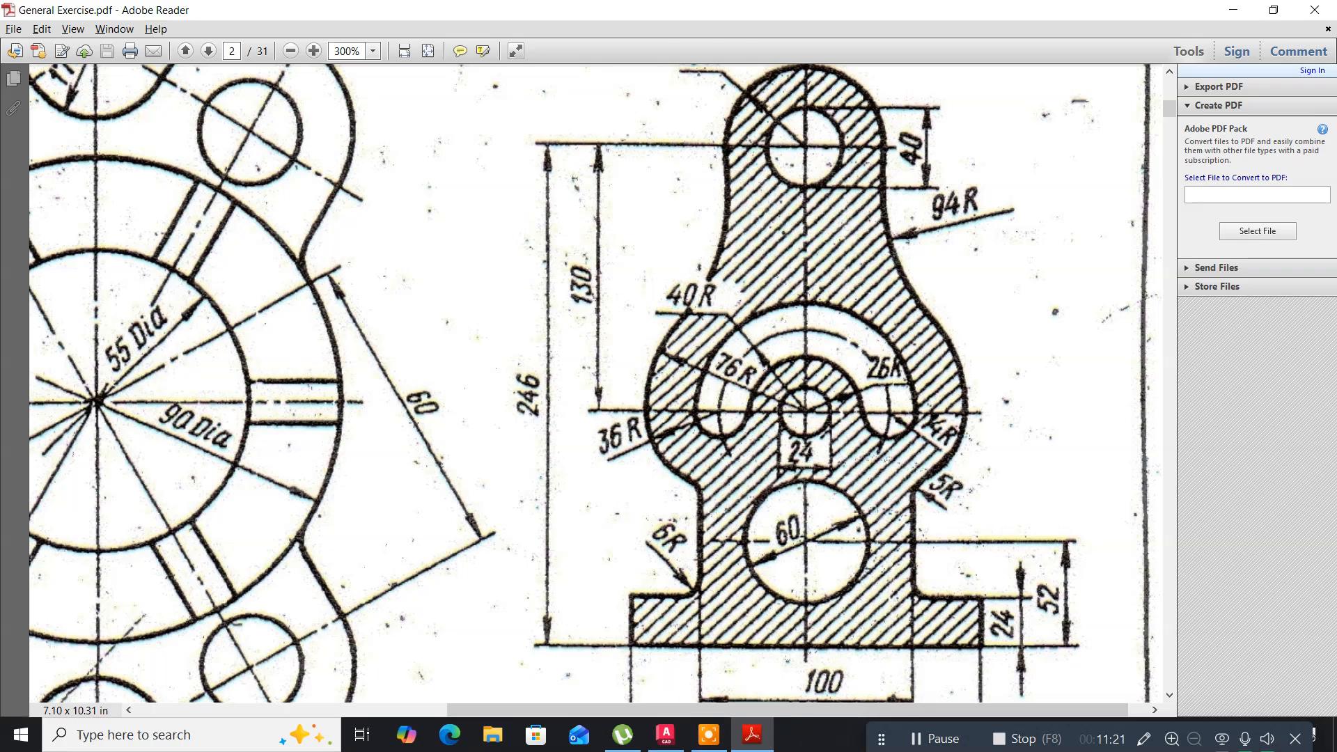
key("alt+Tab")
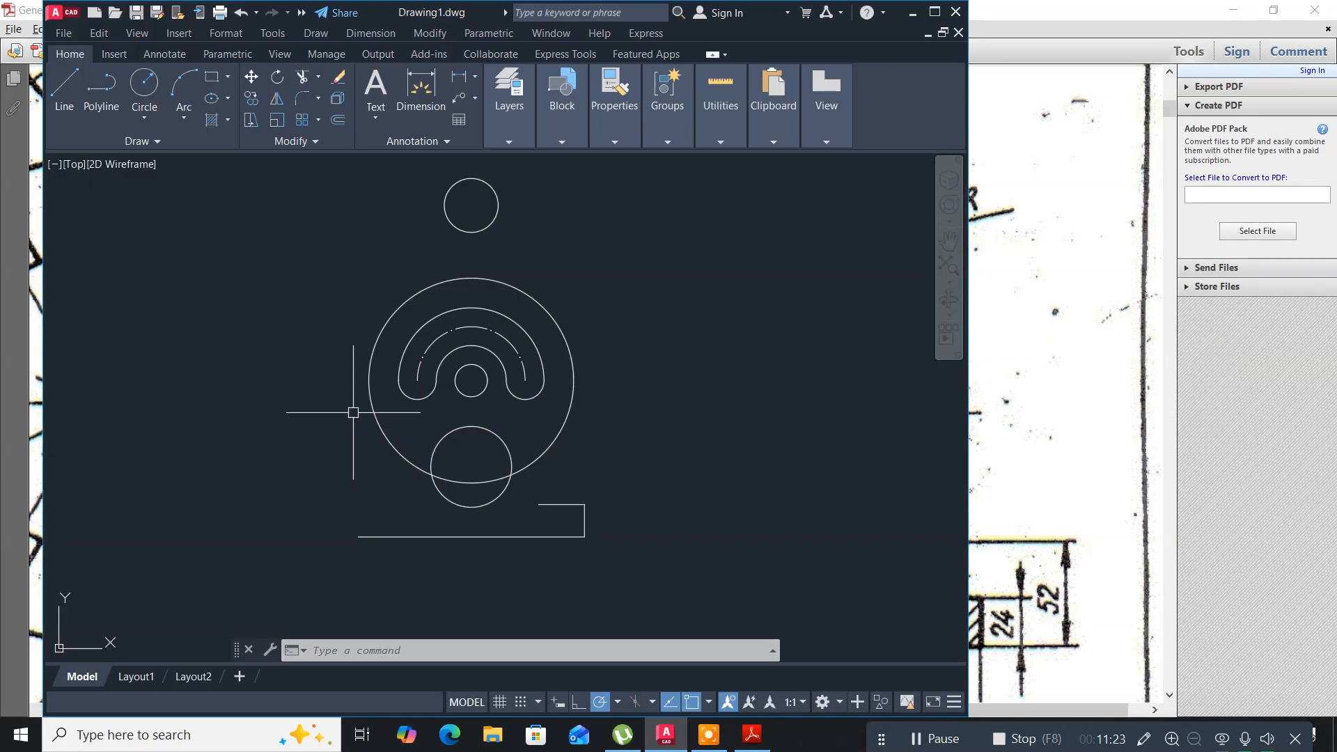
left_click(144, 96)
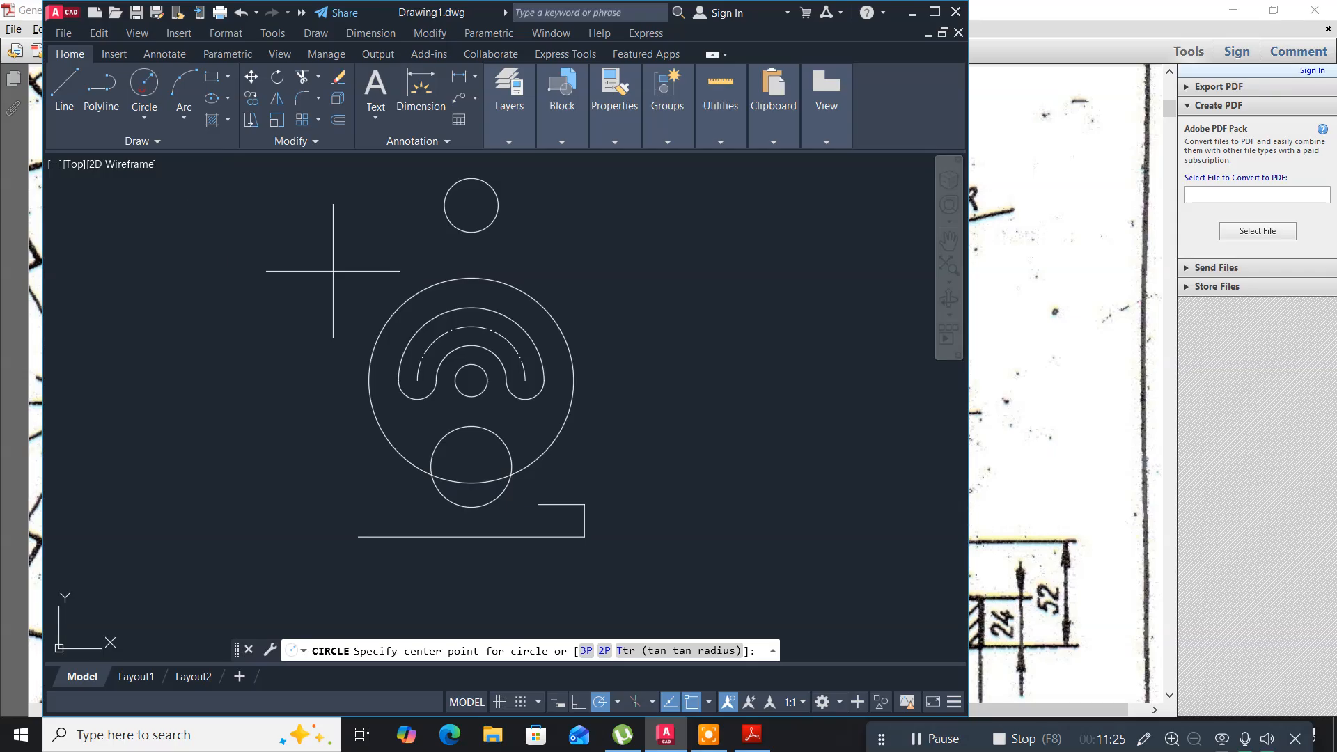
left_click(417, 380)
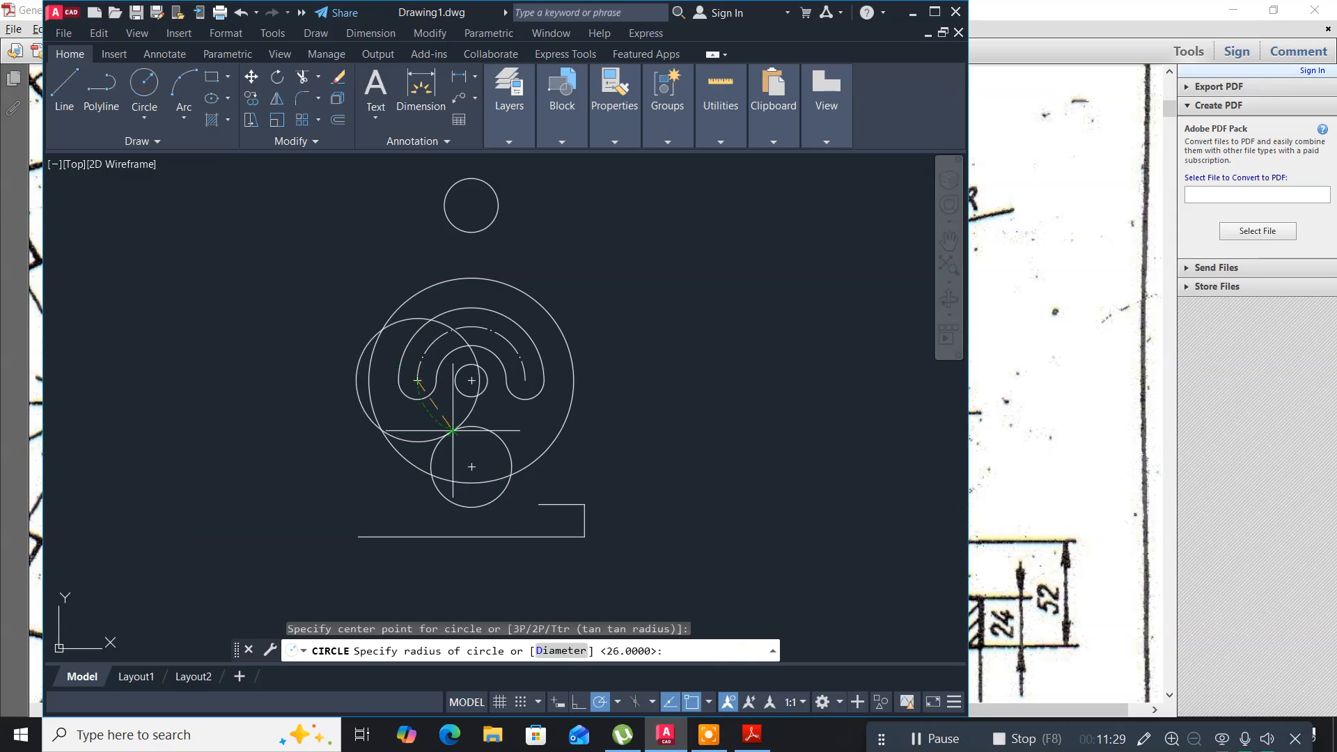
key("Return")
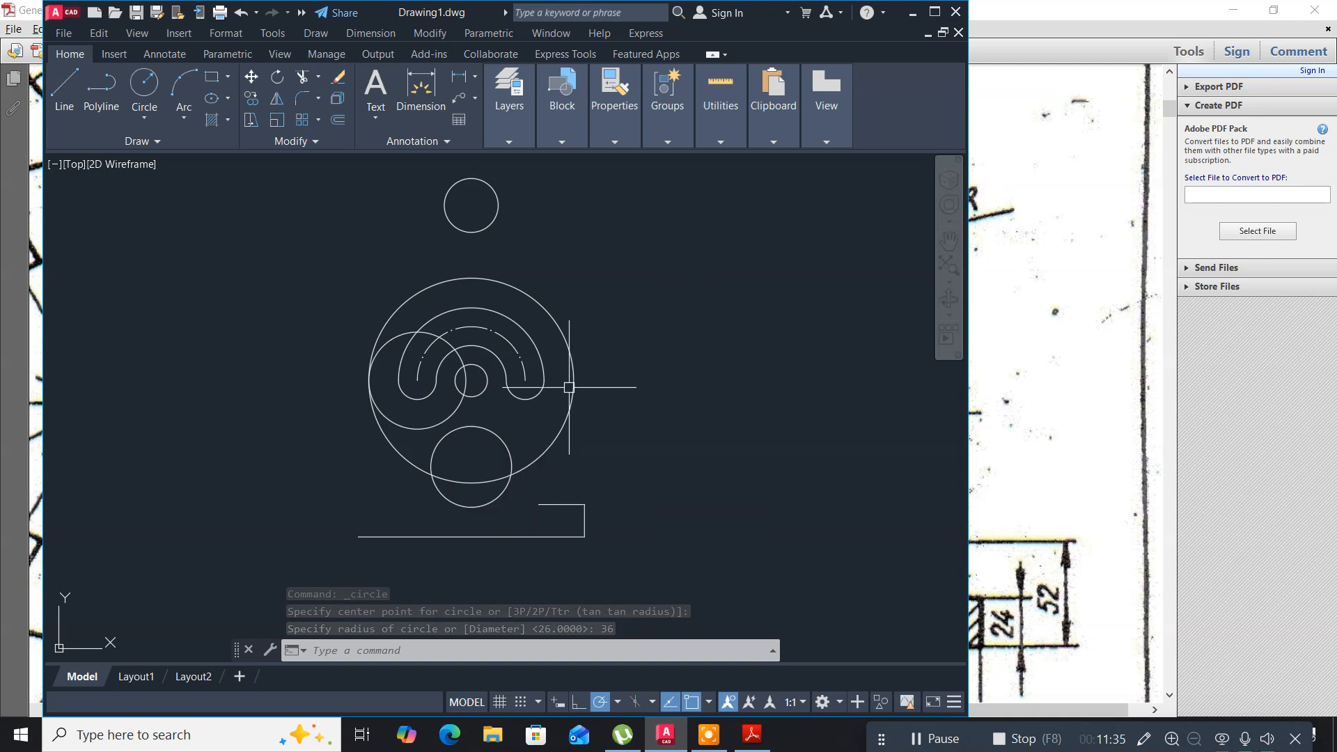
Mirror the radius 36 circle about the vertical axis through the small central circle's centre, keeping the original.
scroll(570, 387, "up", 2)
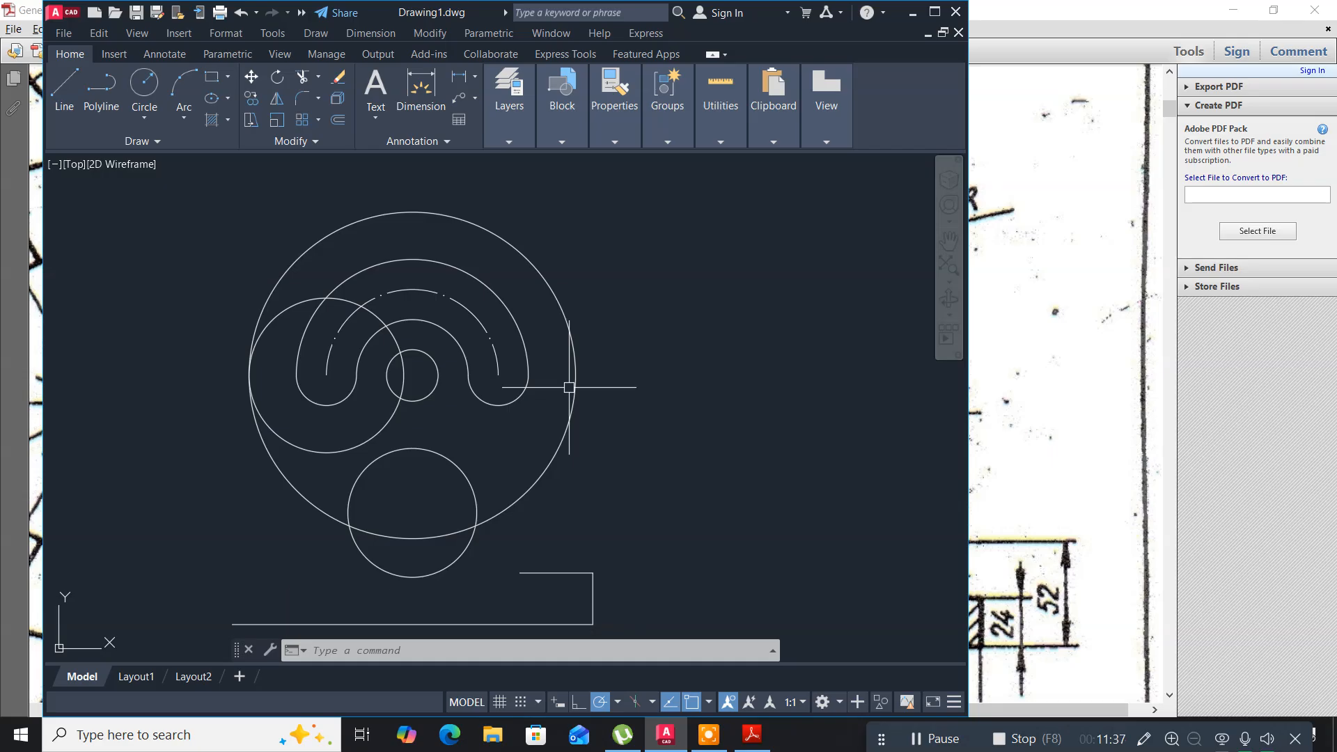
type("mi")
key("Return")
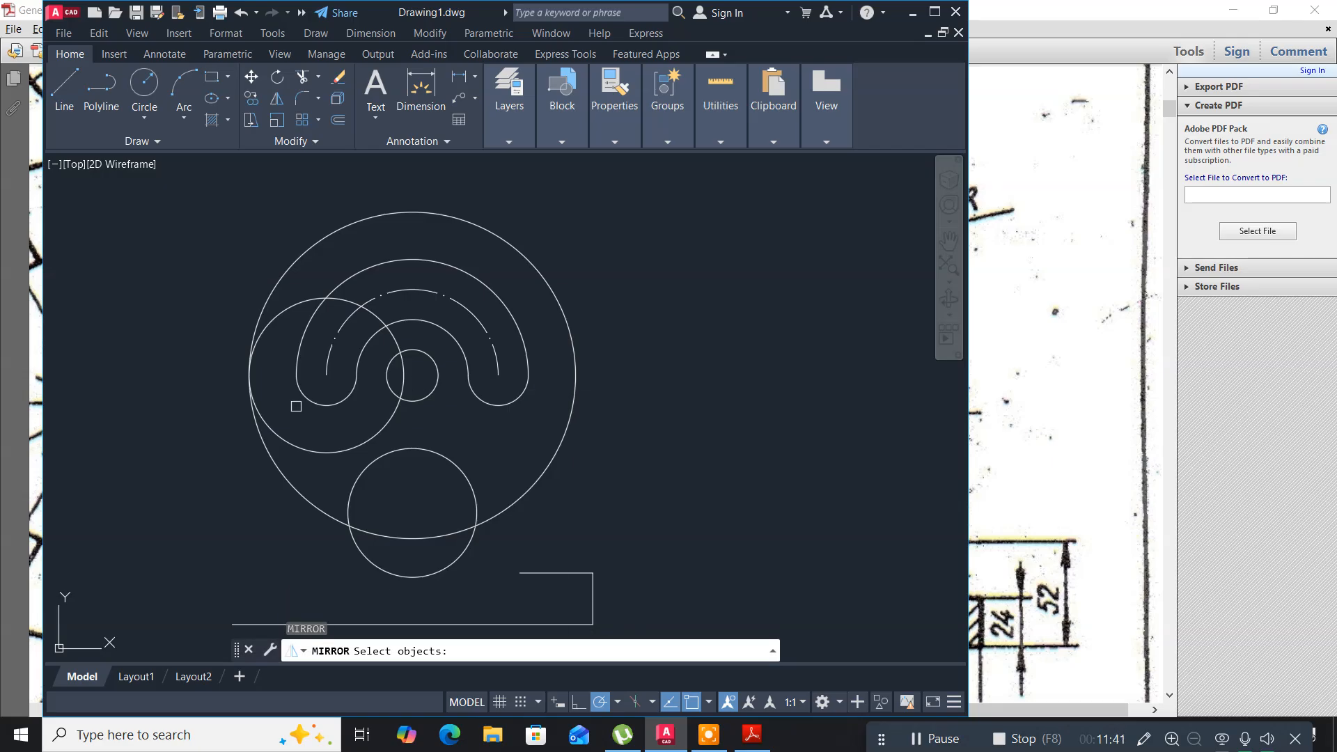
left_click(319, 449)
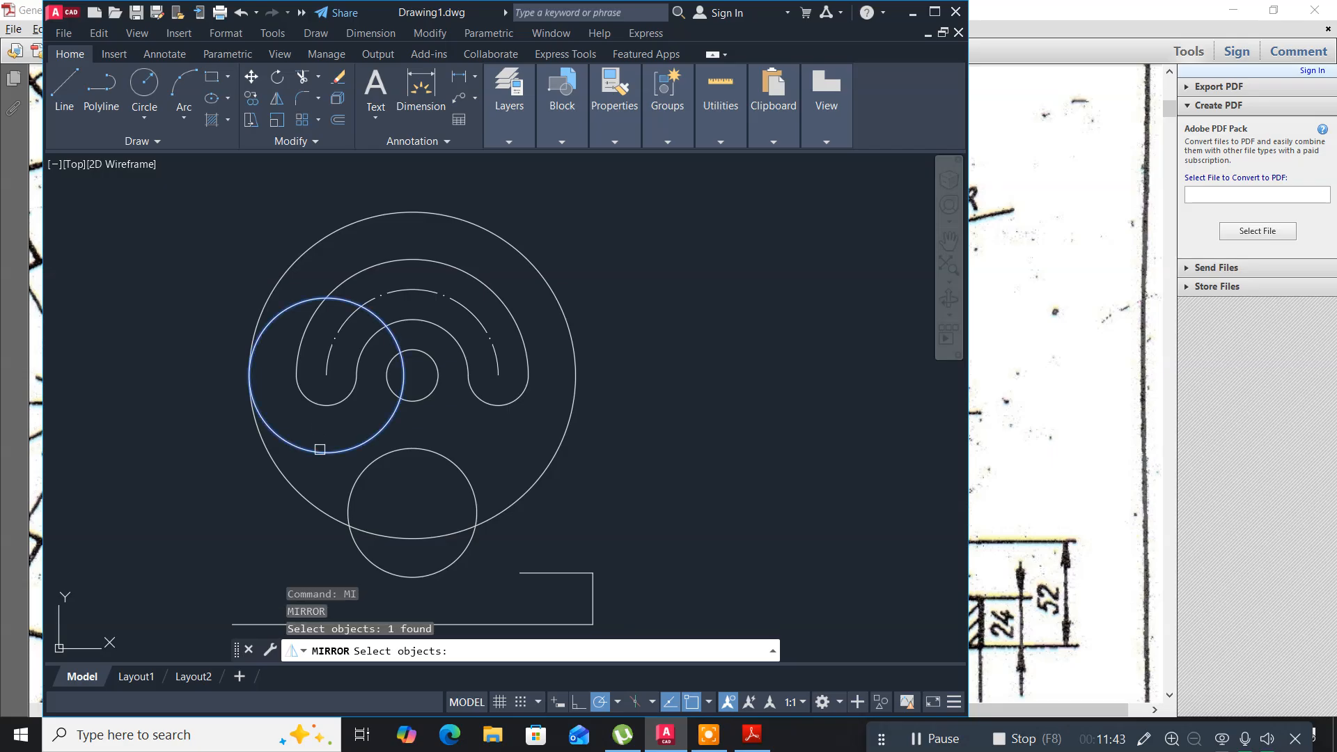
key("Return")
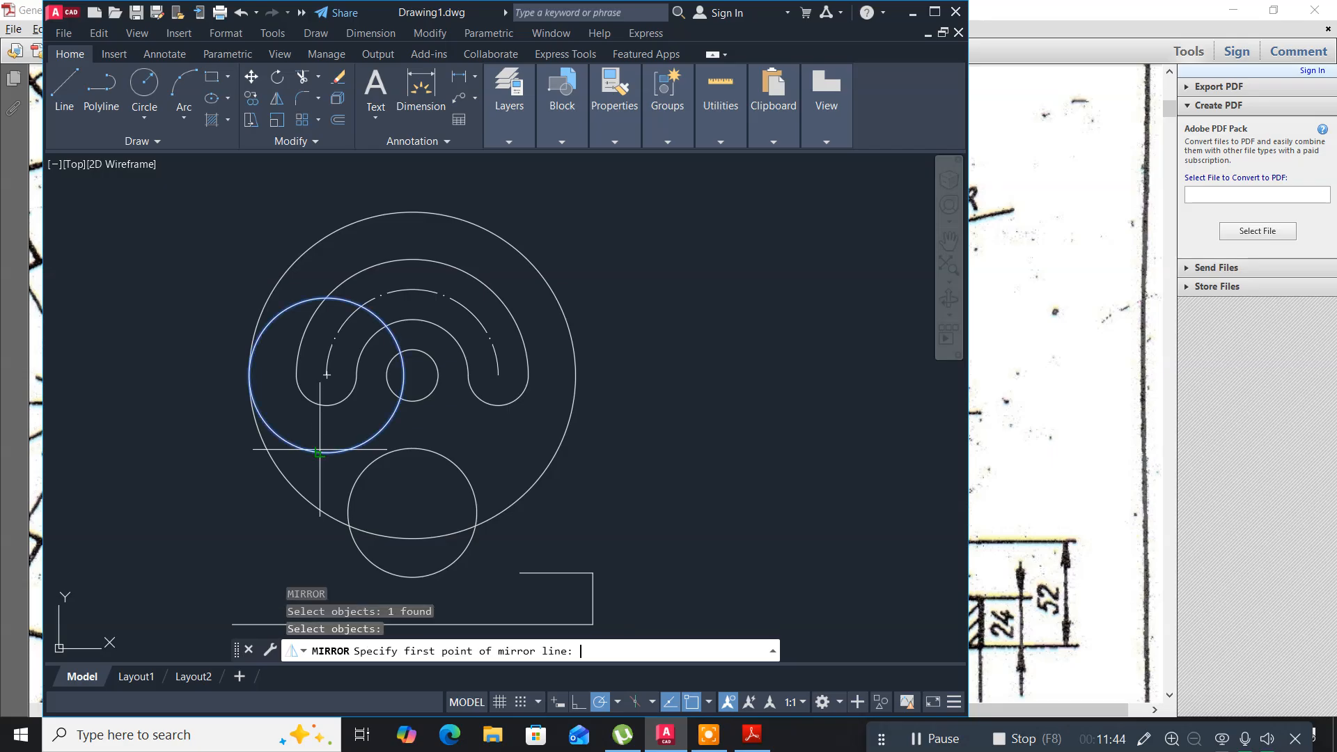
left_click(412, 375)
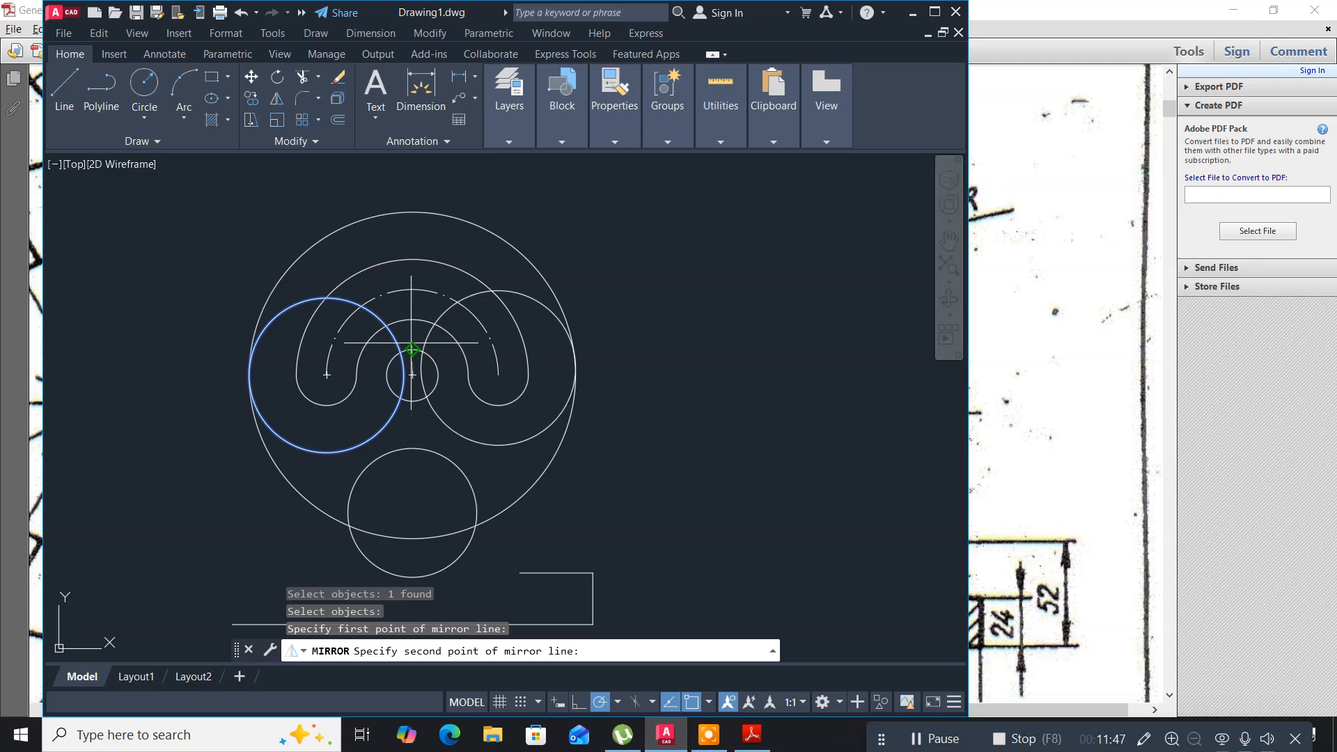
left_click(412, 349)
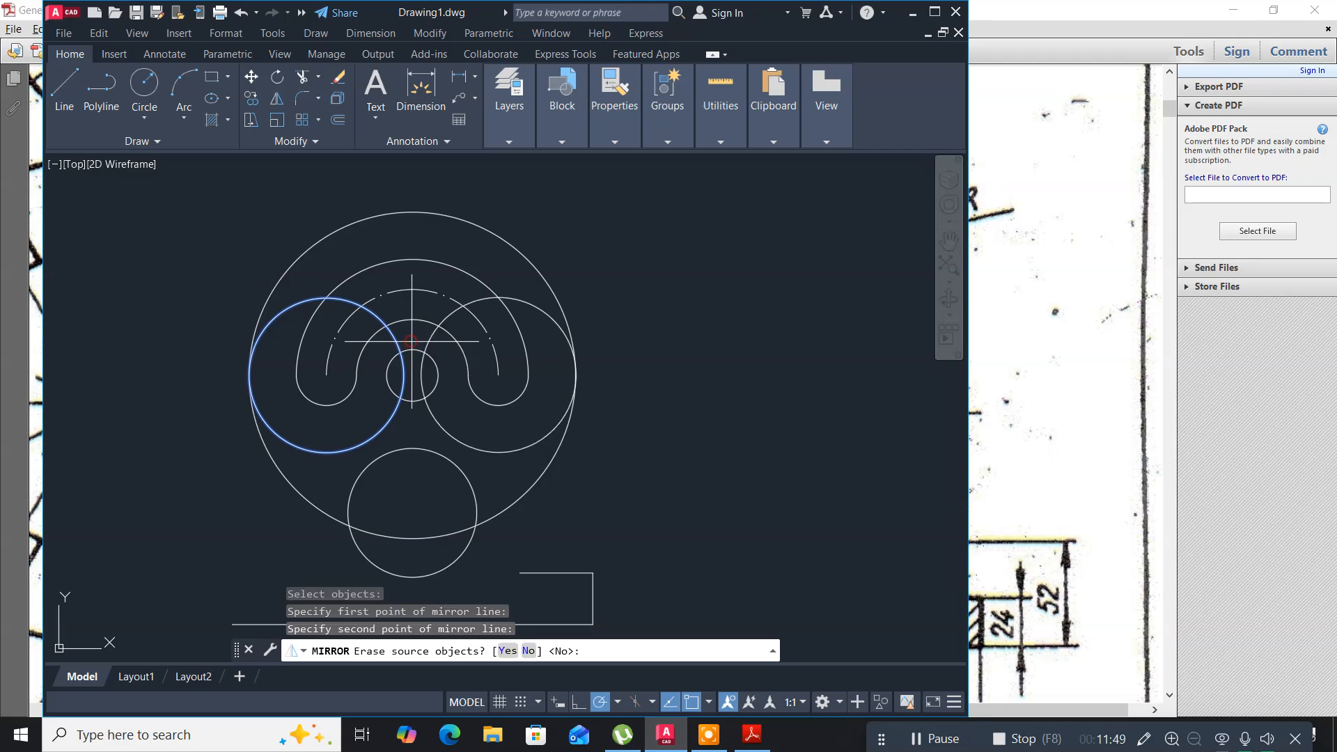
key("Return")
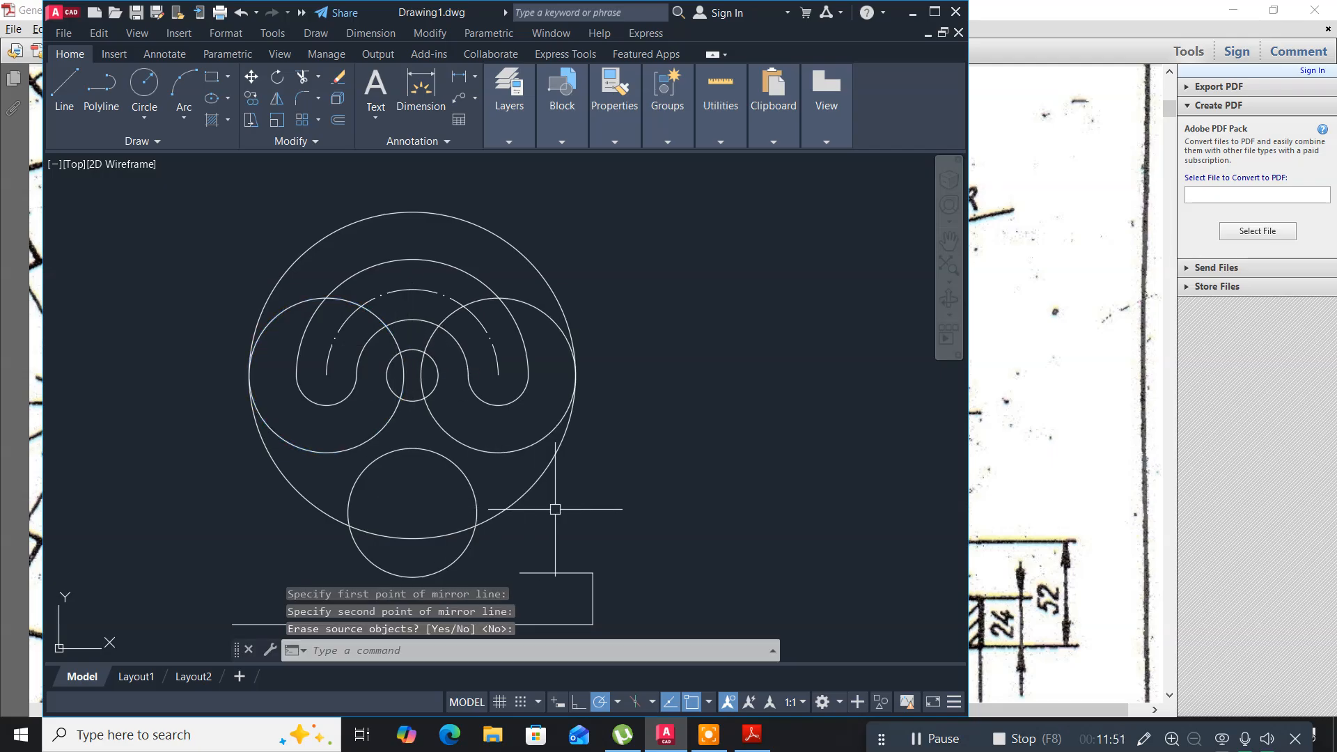
Trim away the lower half of the radius 76 circle, including the part crossing the diameter 60 circle.
type("tr")
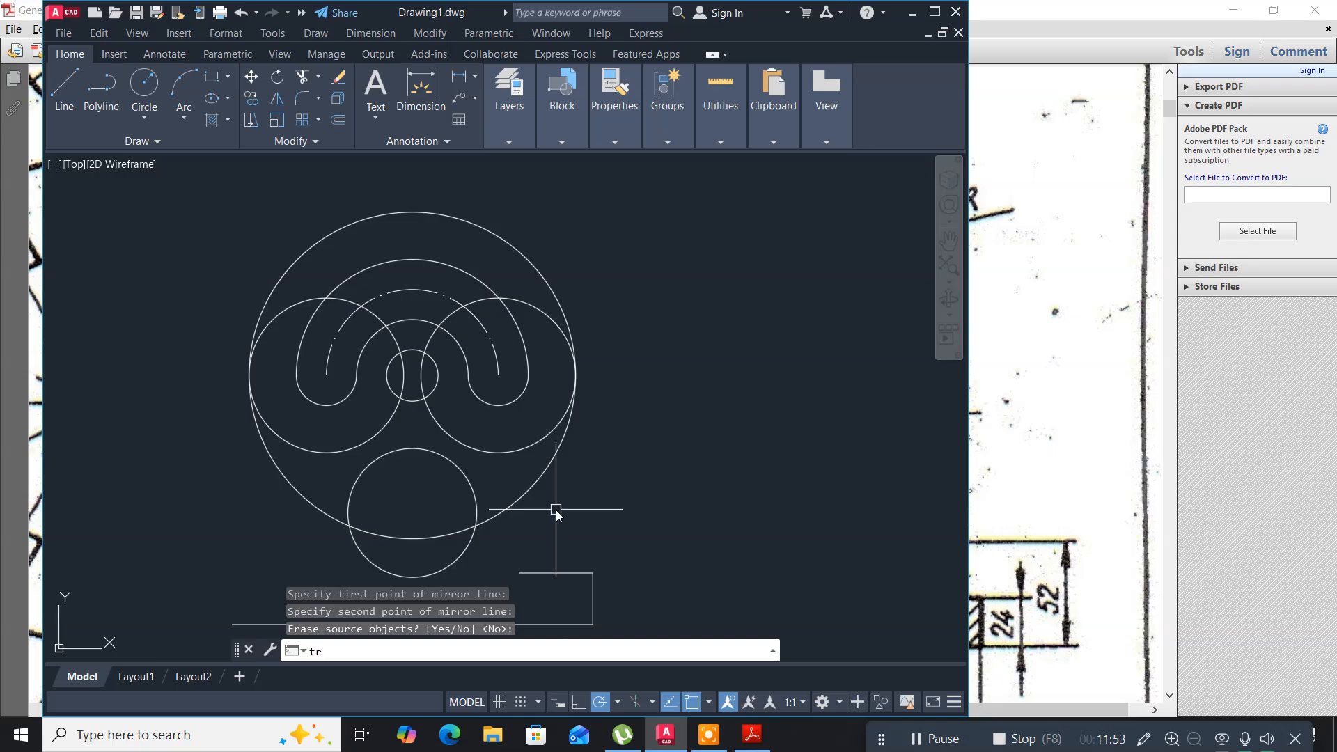
key("Return")
left_click(575, 495)
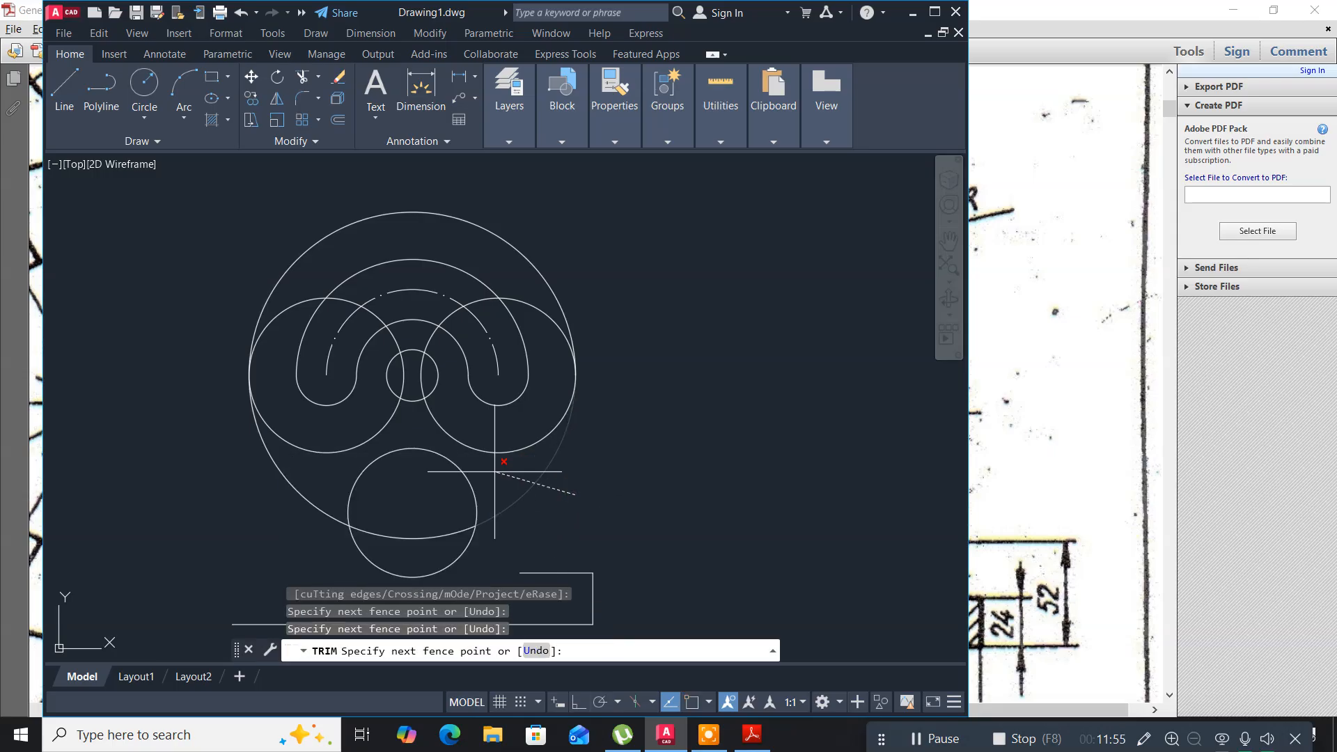
key("Return")
left_click(283, 527)
left_click(311, 495)
key("Return")
left_click(404, 541)
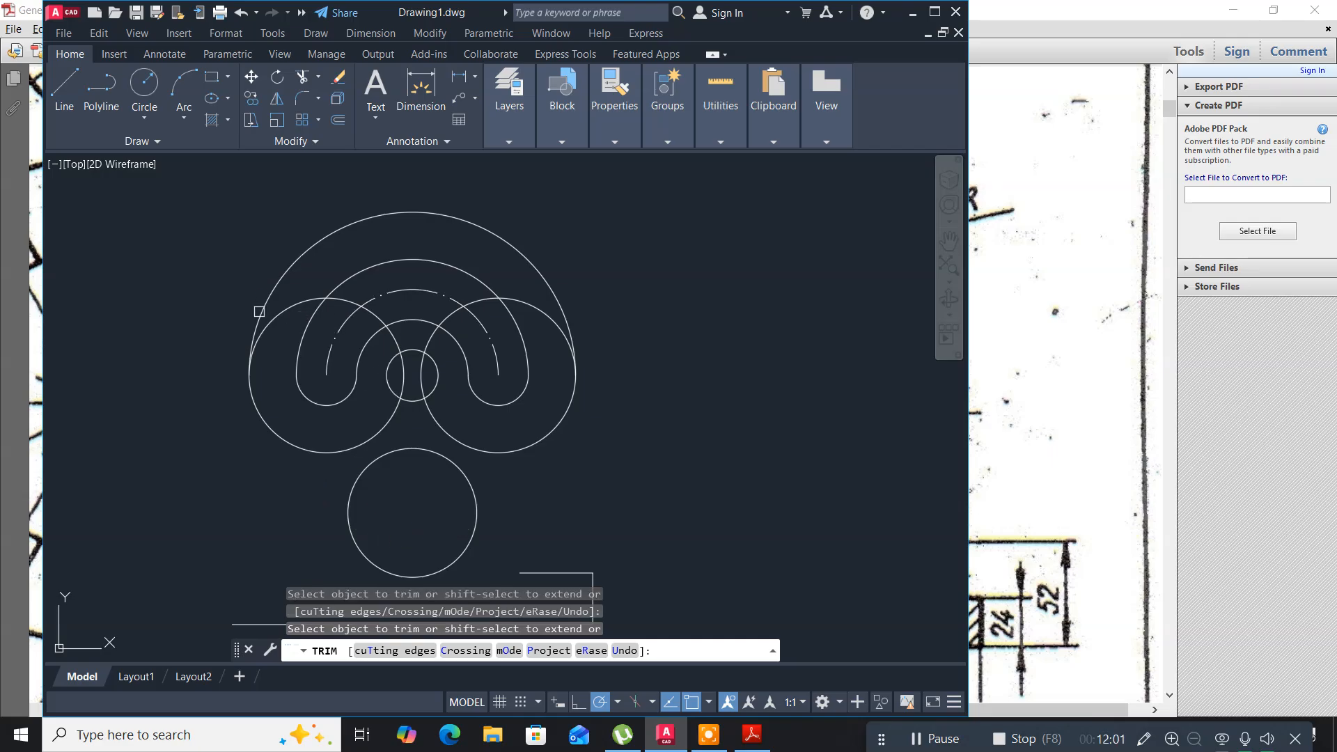
Trim away the upper portions of both radius 36 circles that lie inside the radius 76 arc.
left_click(285, 315)
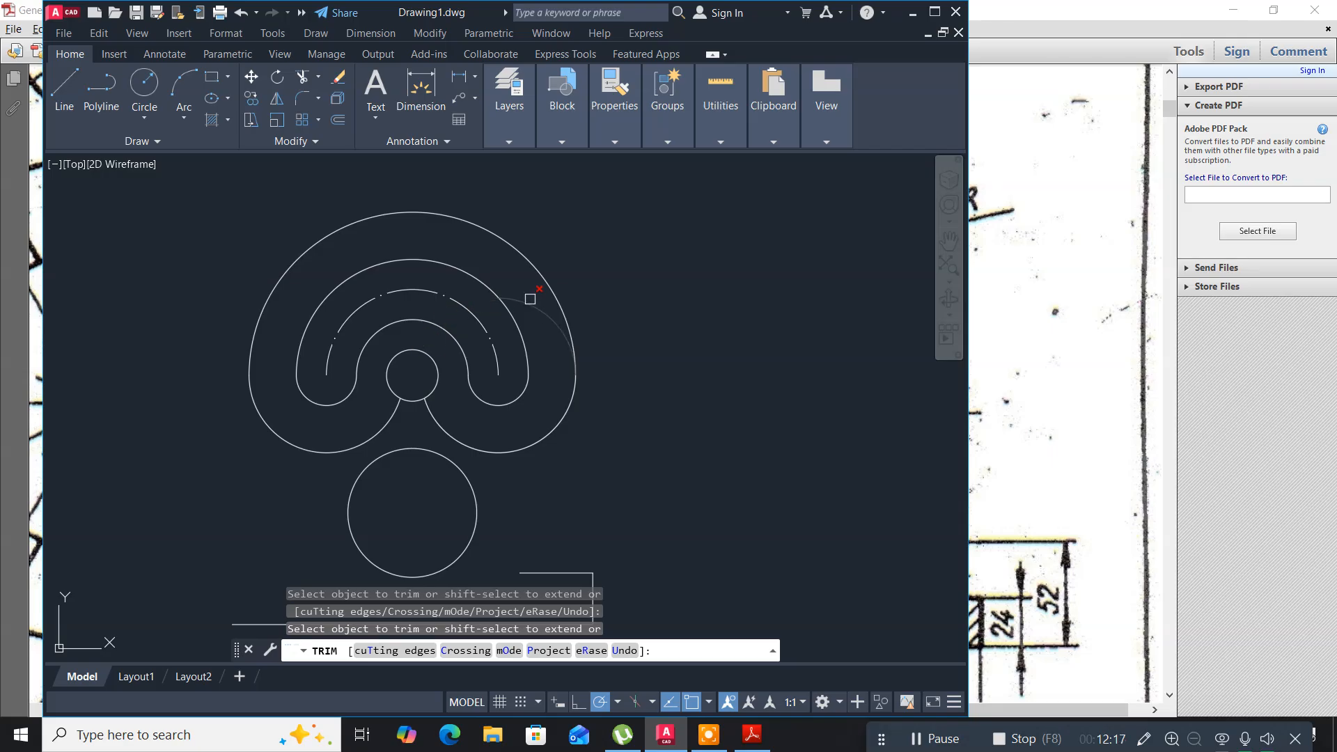
left_click(525, 302)
mouse_move(644, 512)
middle_mouse_down()
mouse_move(681, 352)
mouse_move(695, 403)
middle_mouse_up()
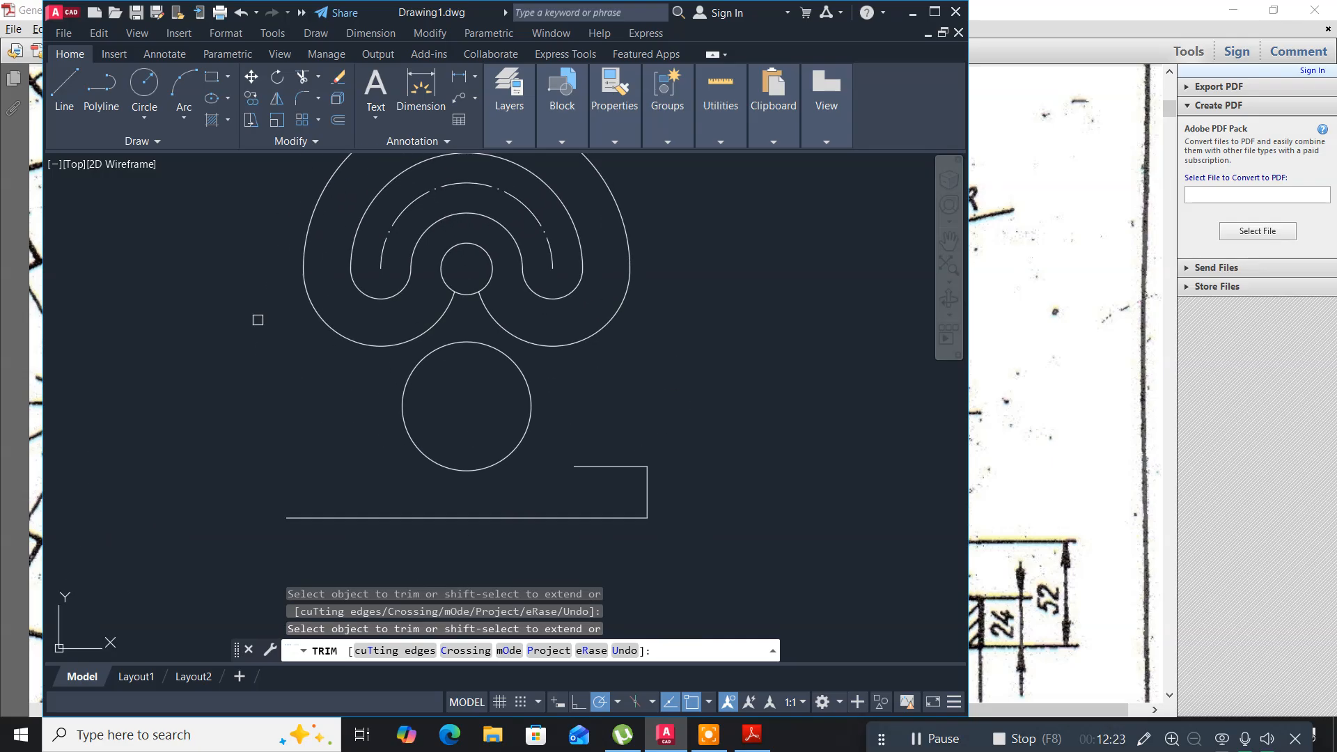
Draw a vertical line about 31 units upward from the inner end of the base's short upper-right edge.
left_click(65, 92)
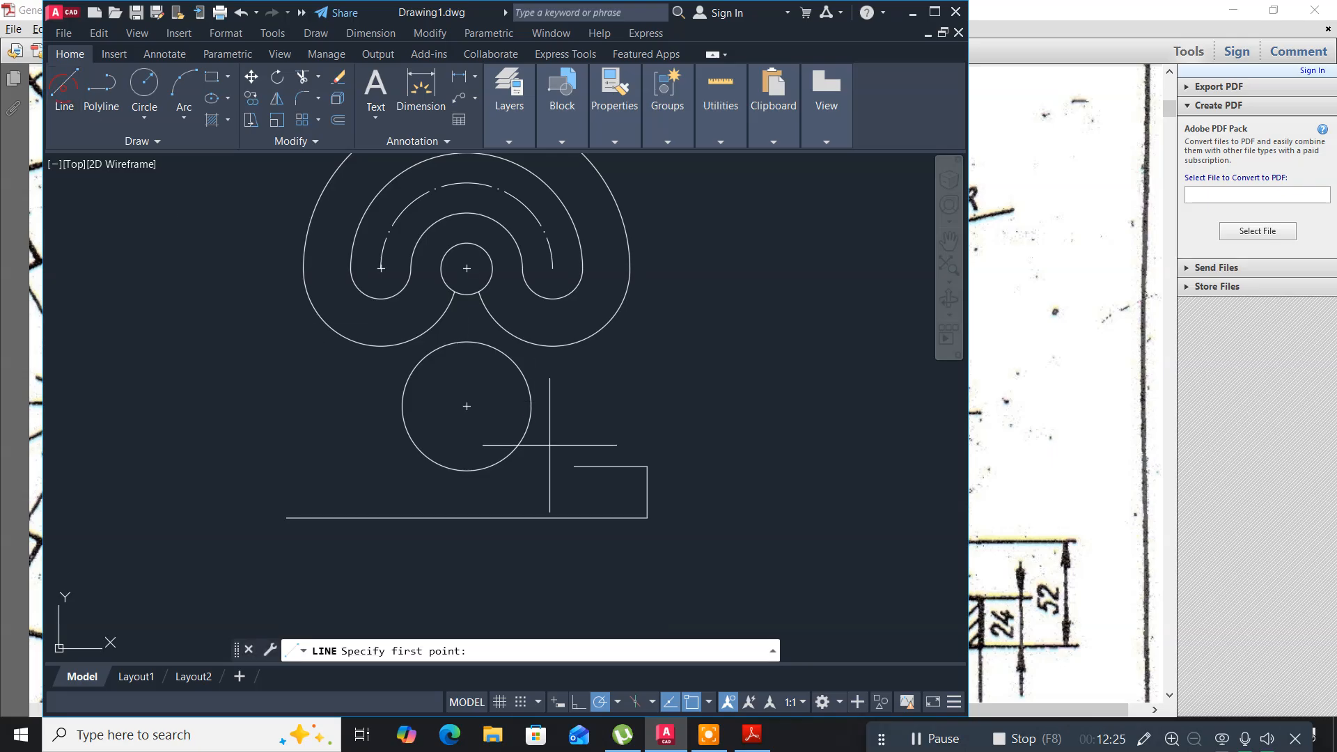
left_click(574, 466)
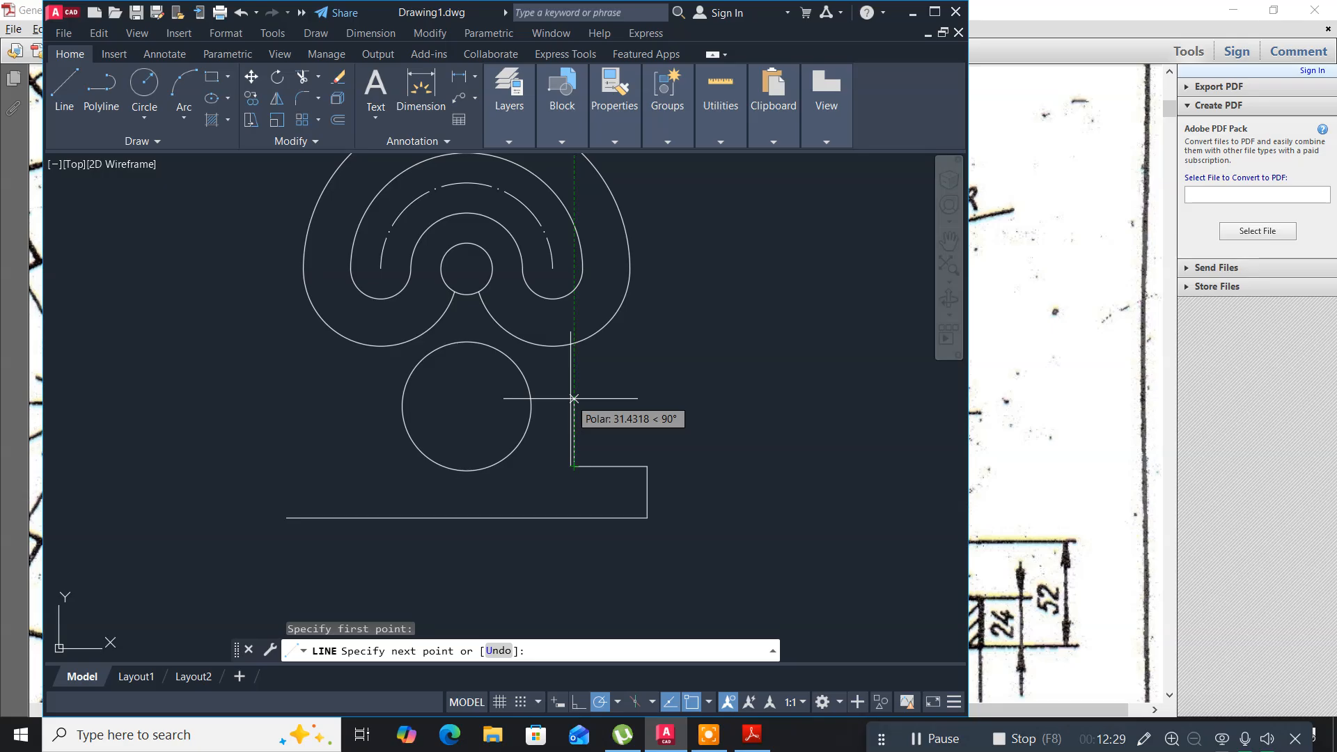
left_click(573, 398)
key("Return")
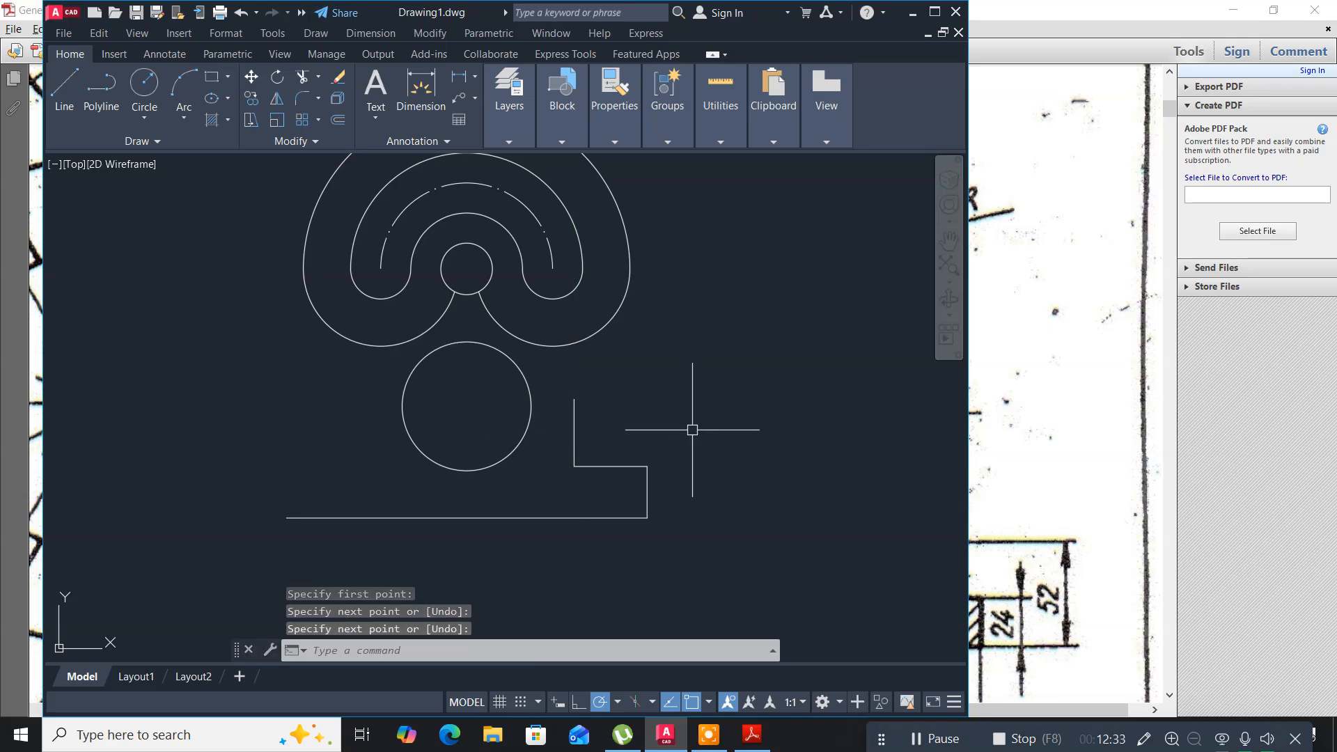
Extend the right vertical wall line up to the right radius 36 arc.
type("ex")
key("Return")
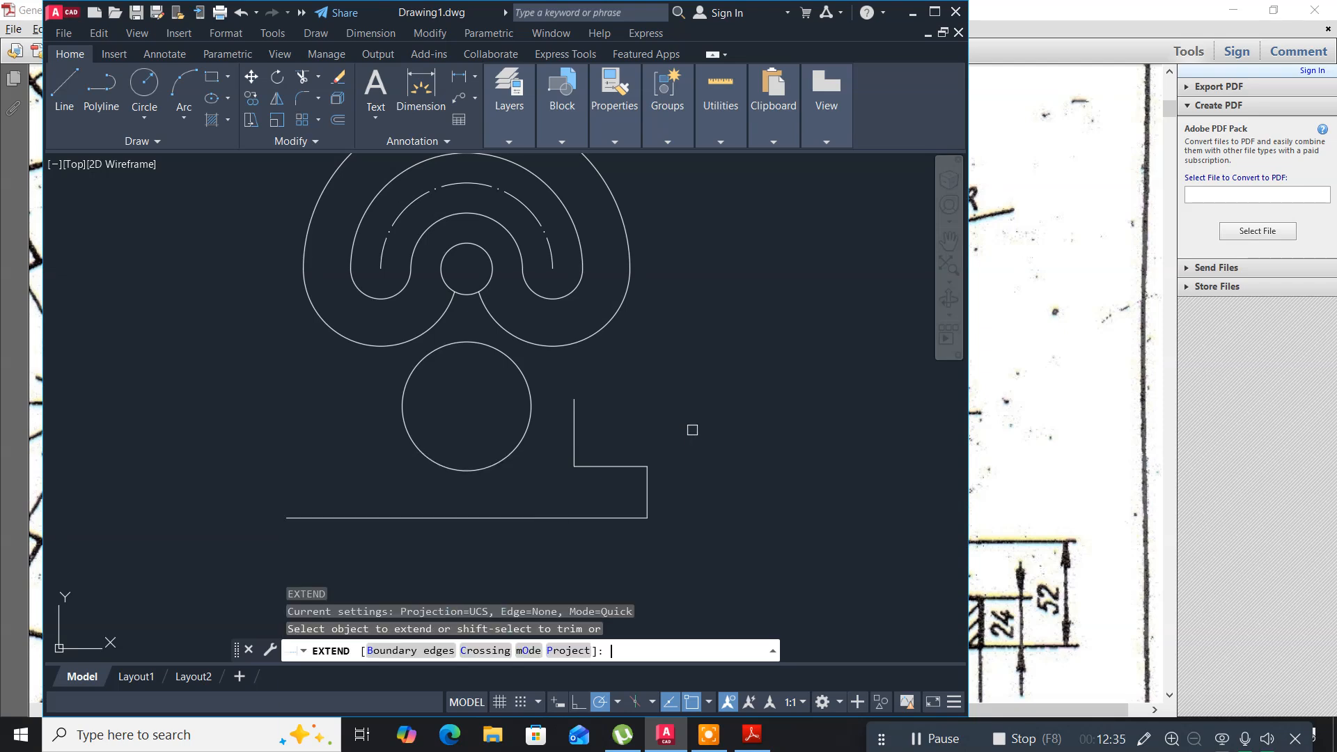
left_click(528, 426)
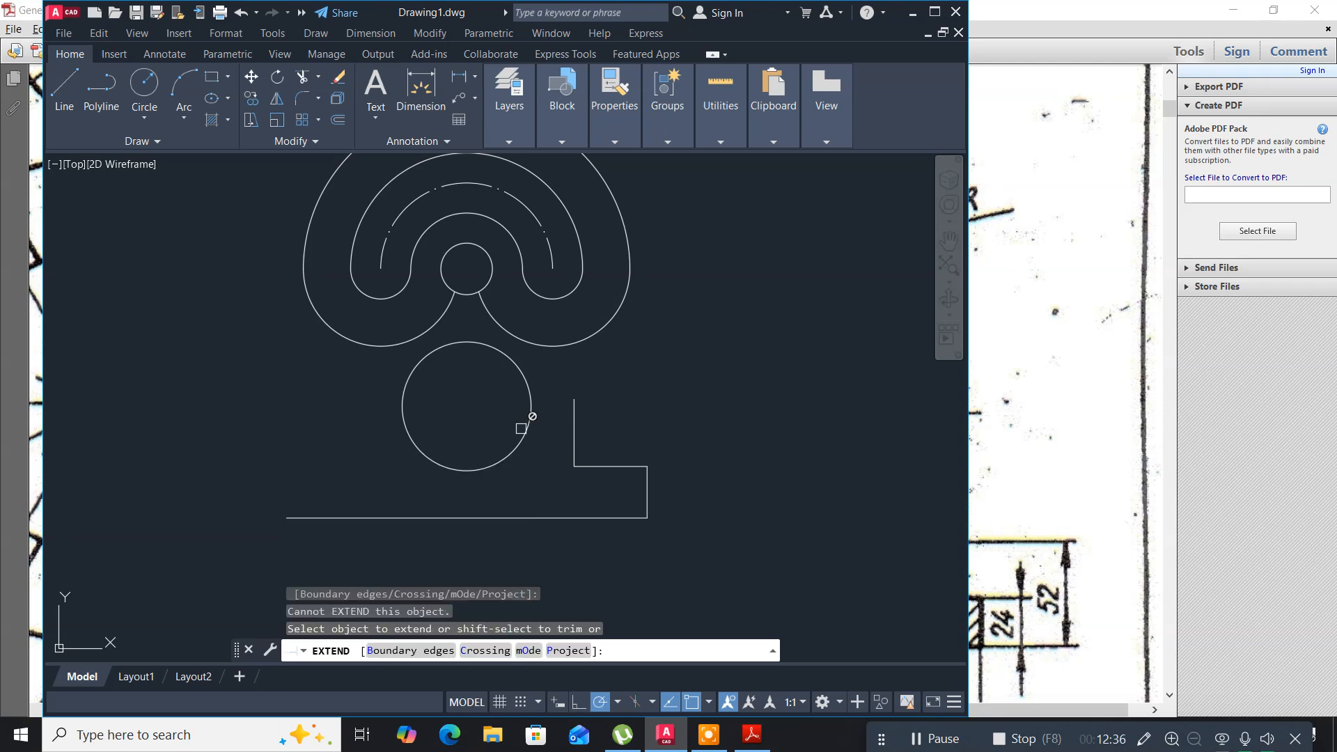
left_click(574, 425)
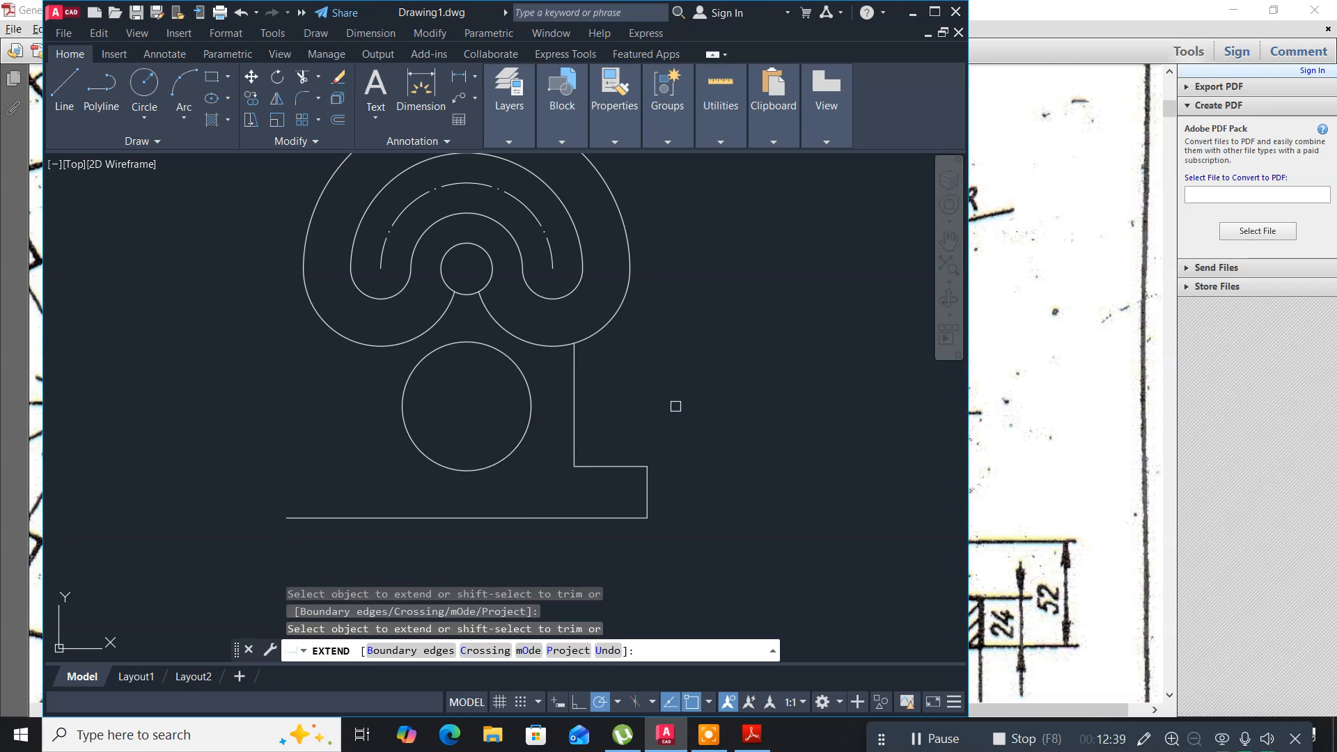
key("Escape")
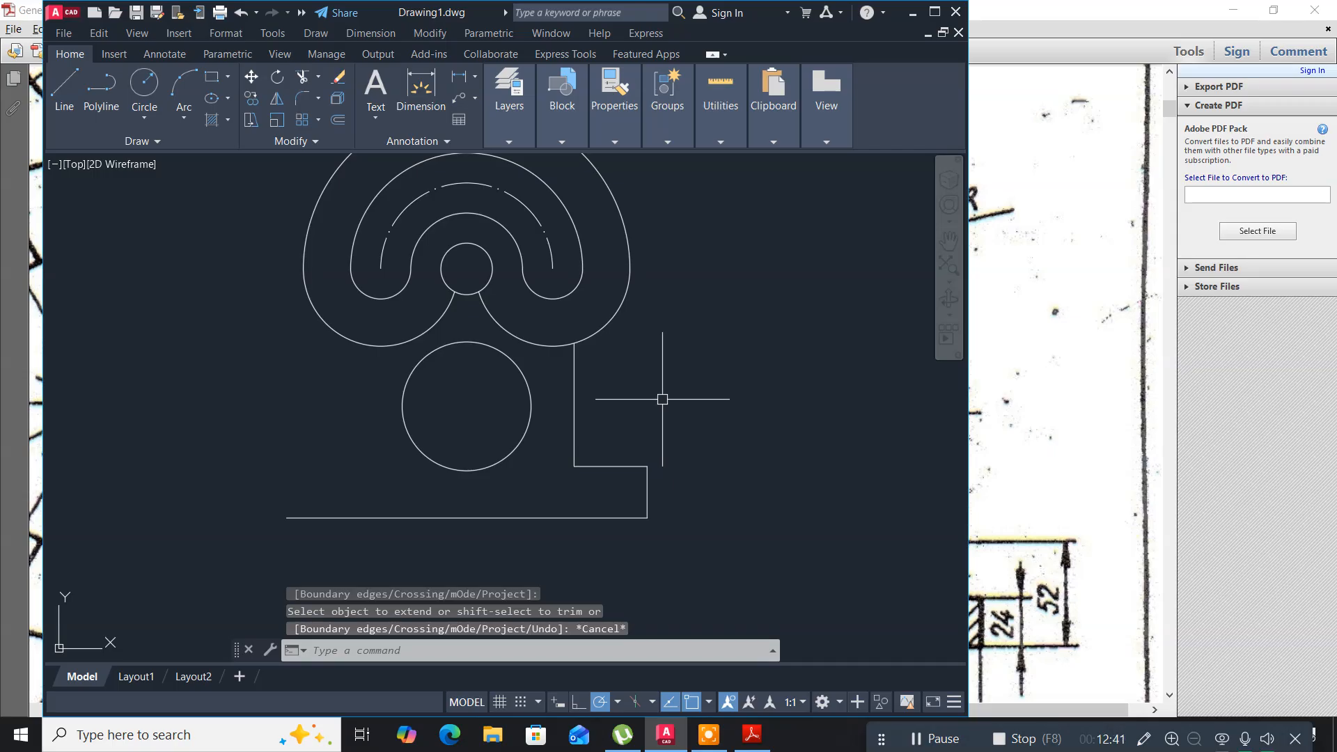
Trim away the part of the right radius 36 arc between the vertical wall line and the small central circle.
type("tr")
key("Return")
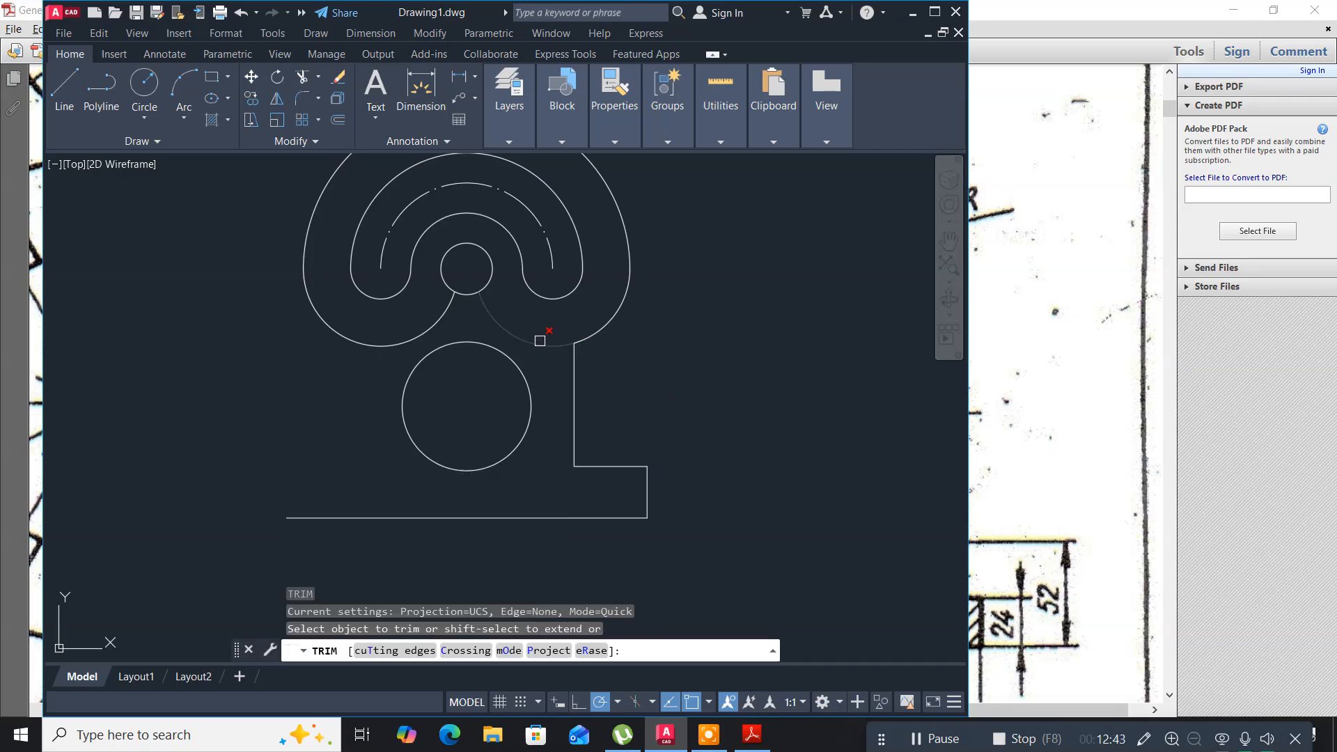
left_click(531, 337)
key("Escape")
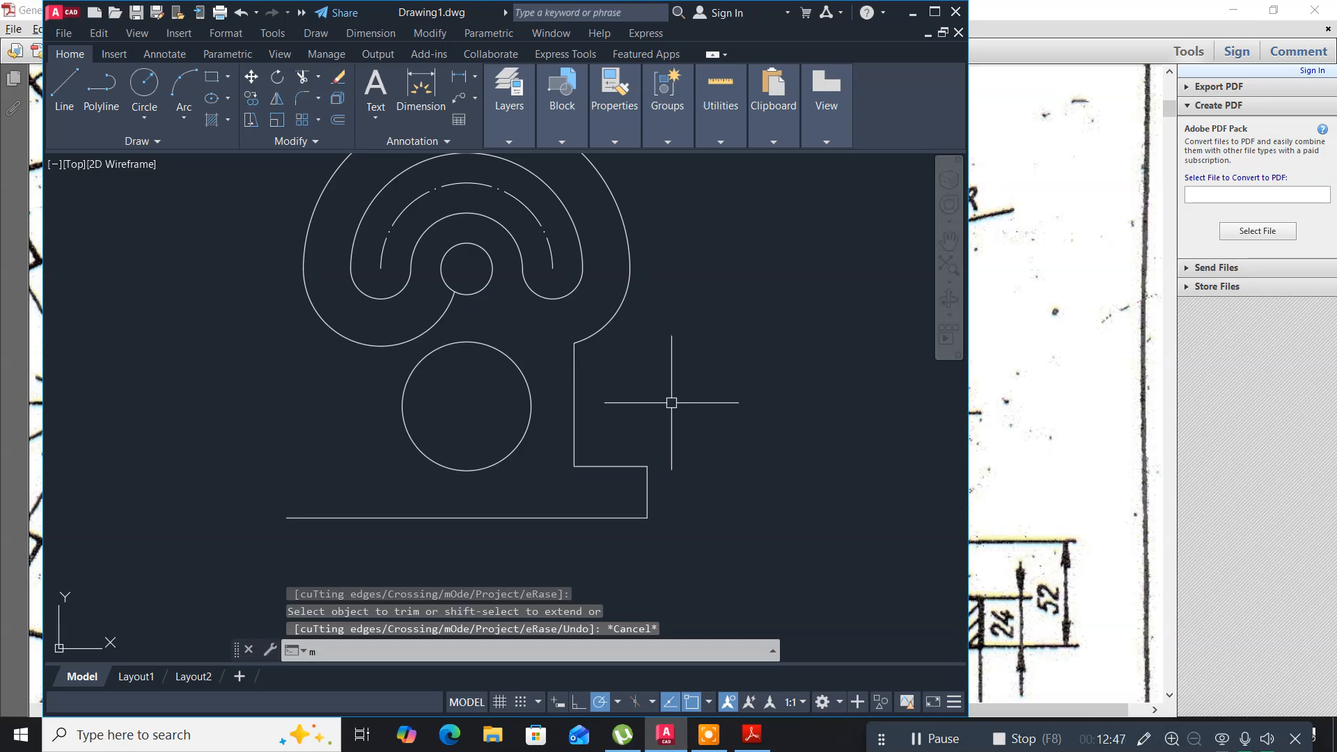
Mirror the right wall line, base top edge and base end edge about the vertical axis through the base's midpoint, keeping the originals.
type("mi")
key("Return")
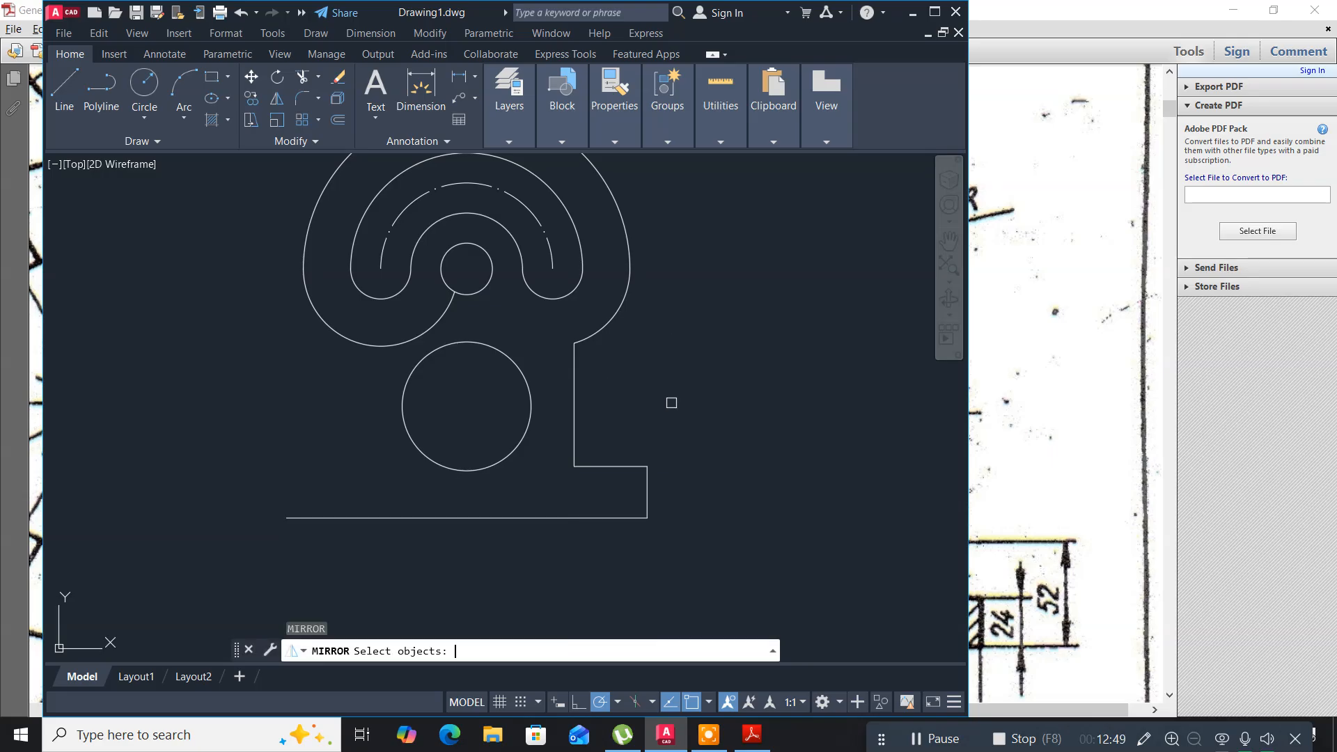
left_click(679, 494)
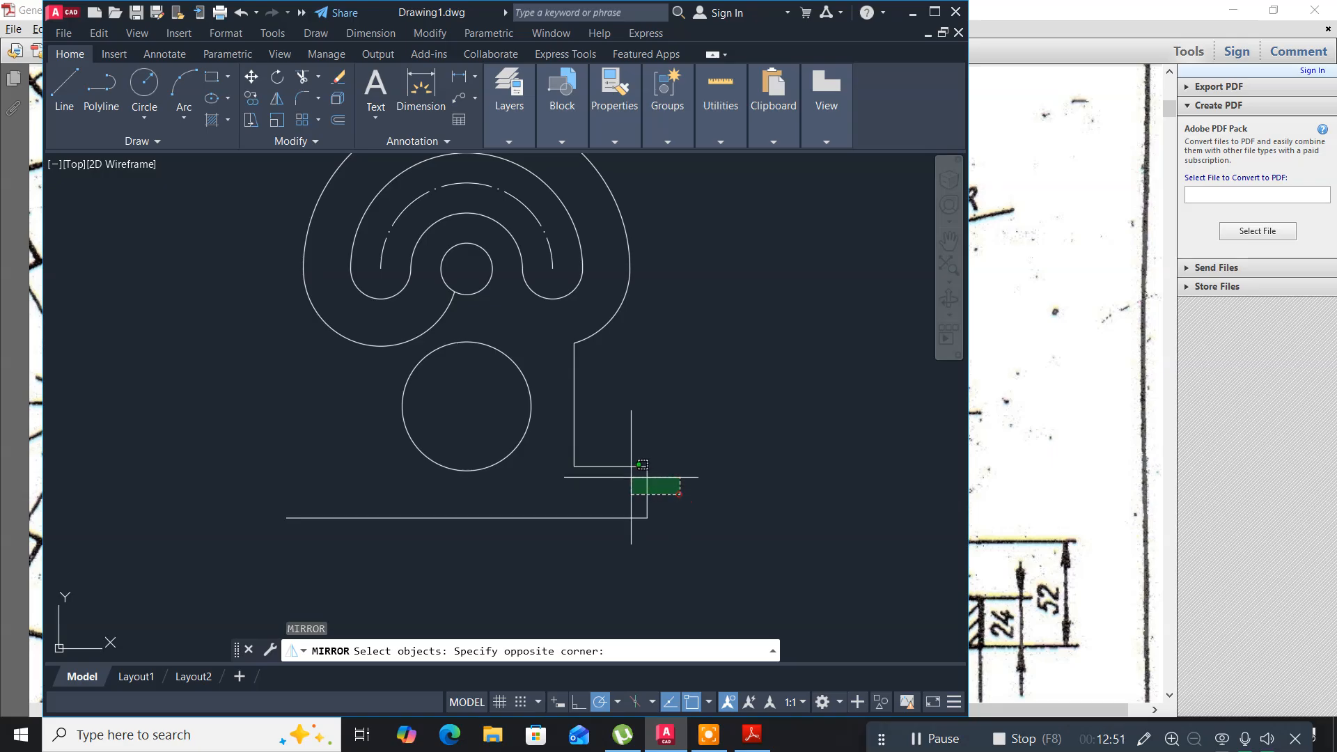
left_click(560, 388)
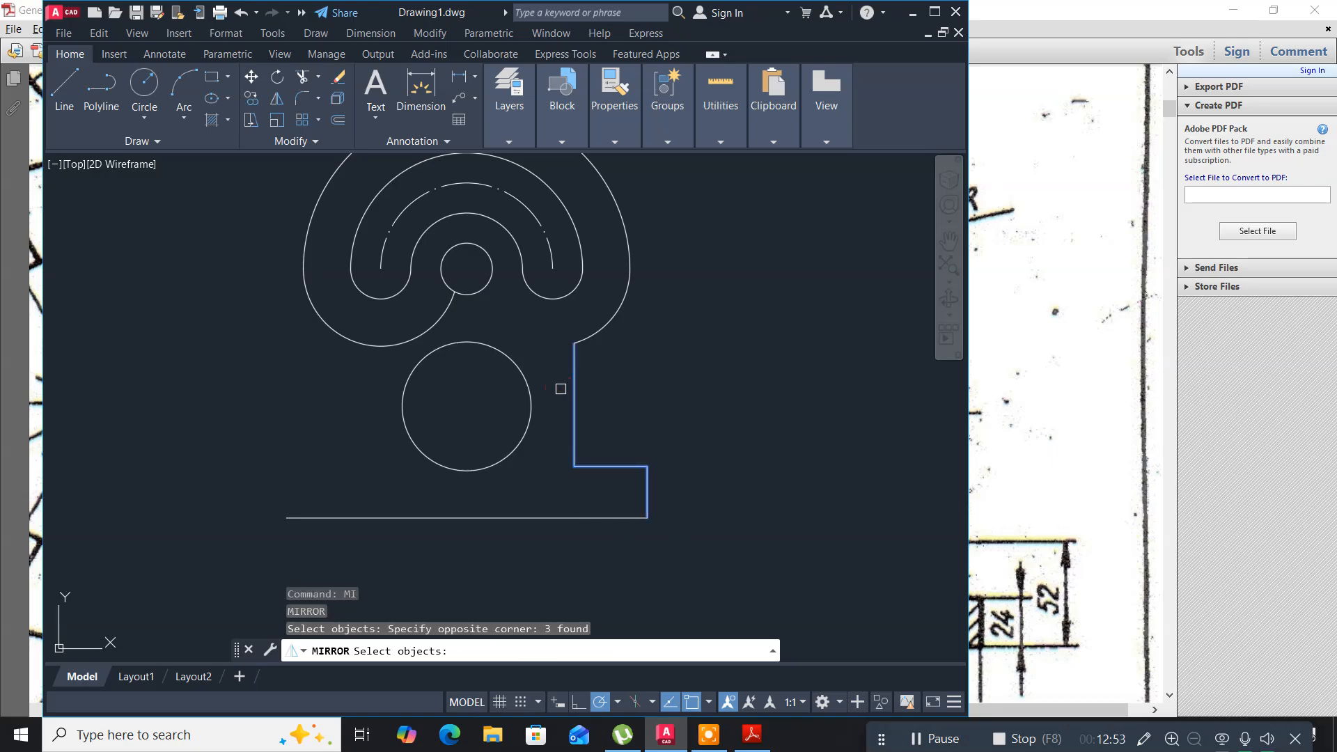
key("Return")
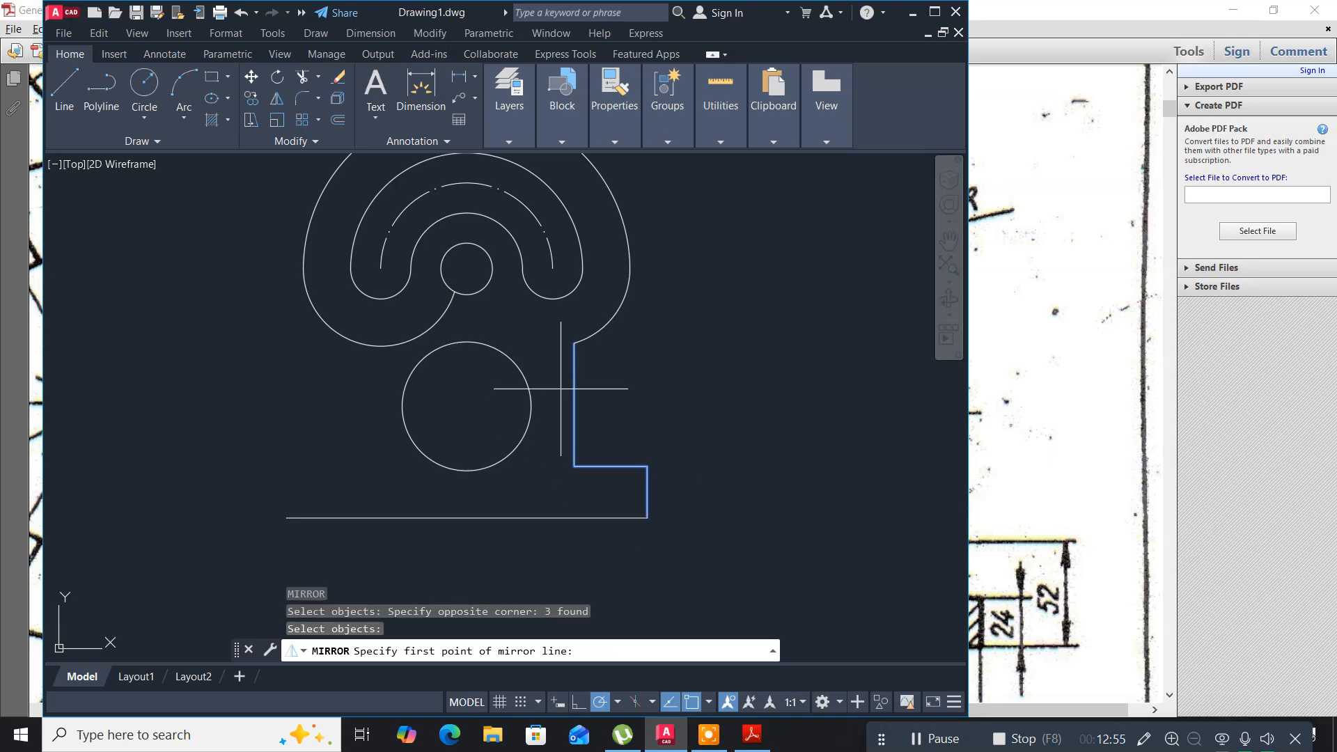
left_click(466, 516)
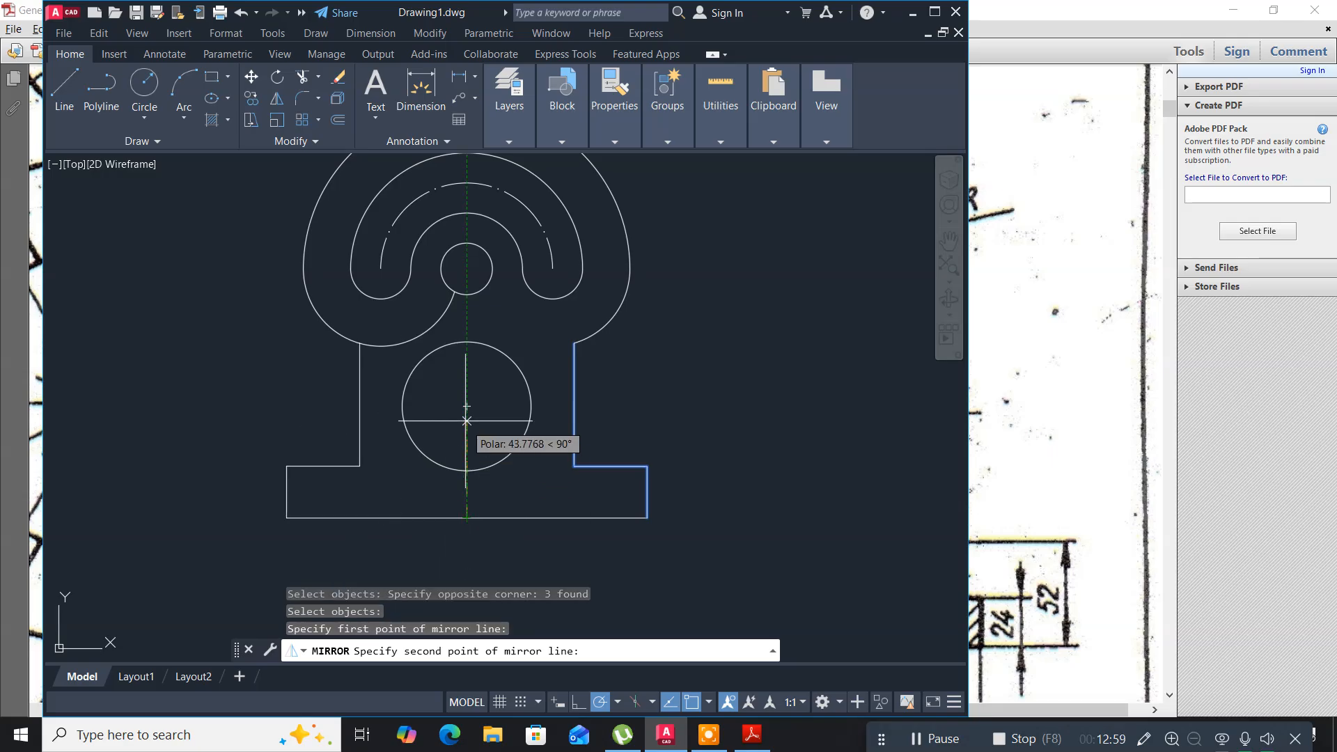
left_click(466, 406)
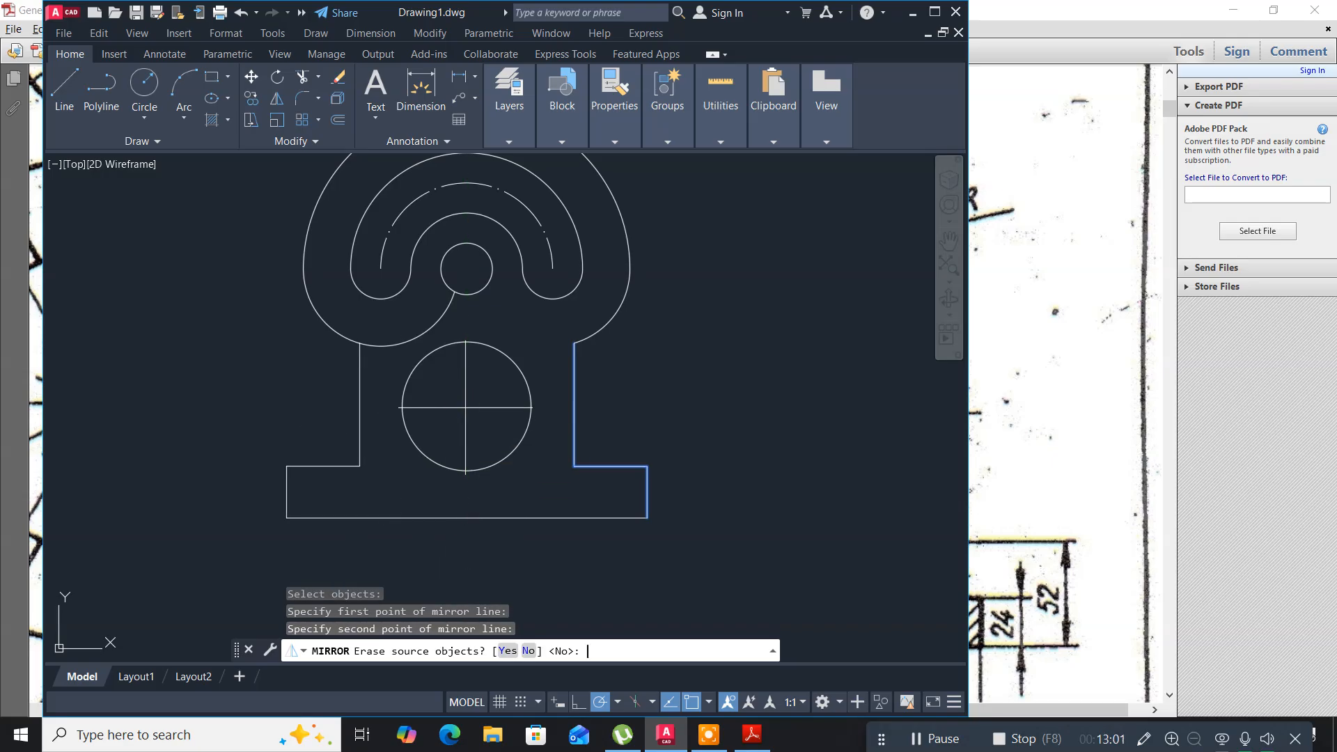
key("Return")
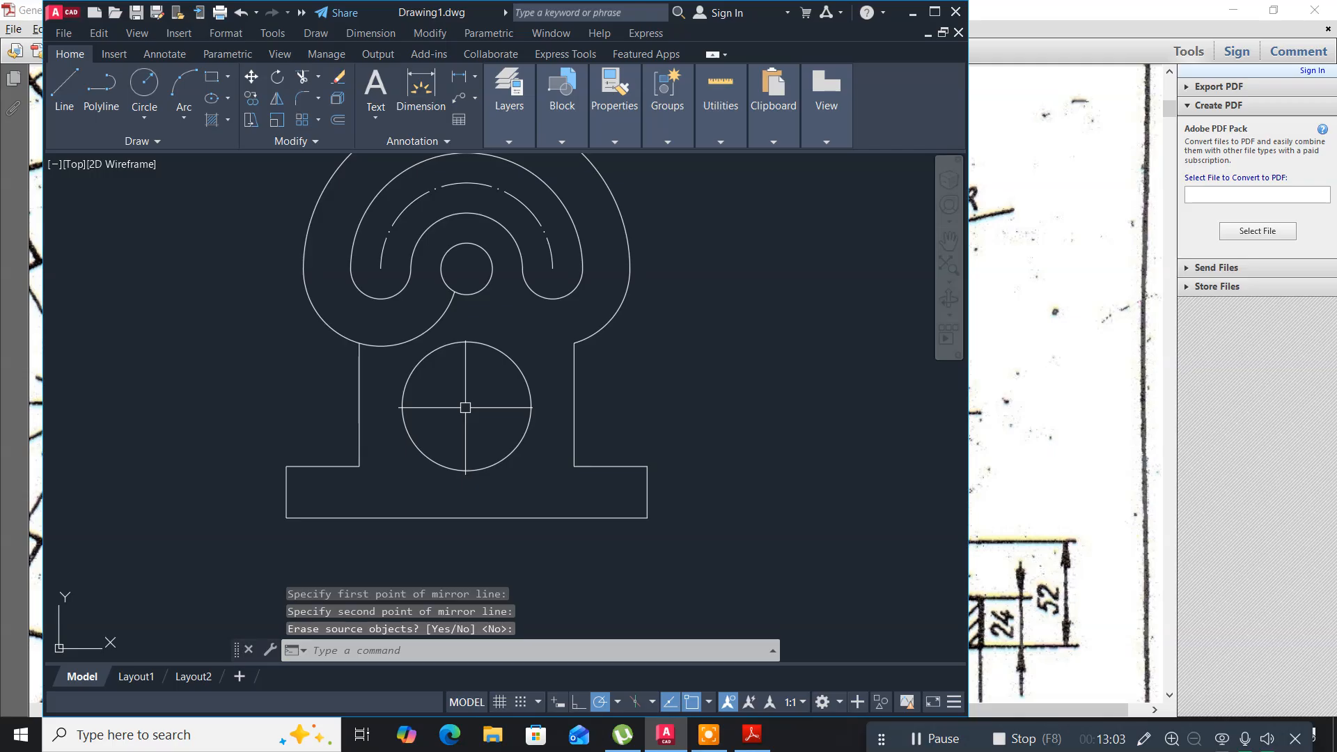
Trim away the part of the left radius 36 arc between the mirrored wall line and the small central circle.
type("tr")
key("Return")
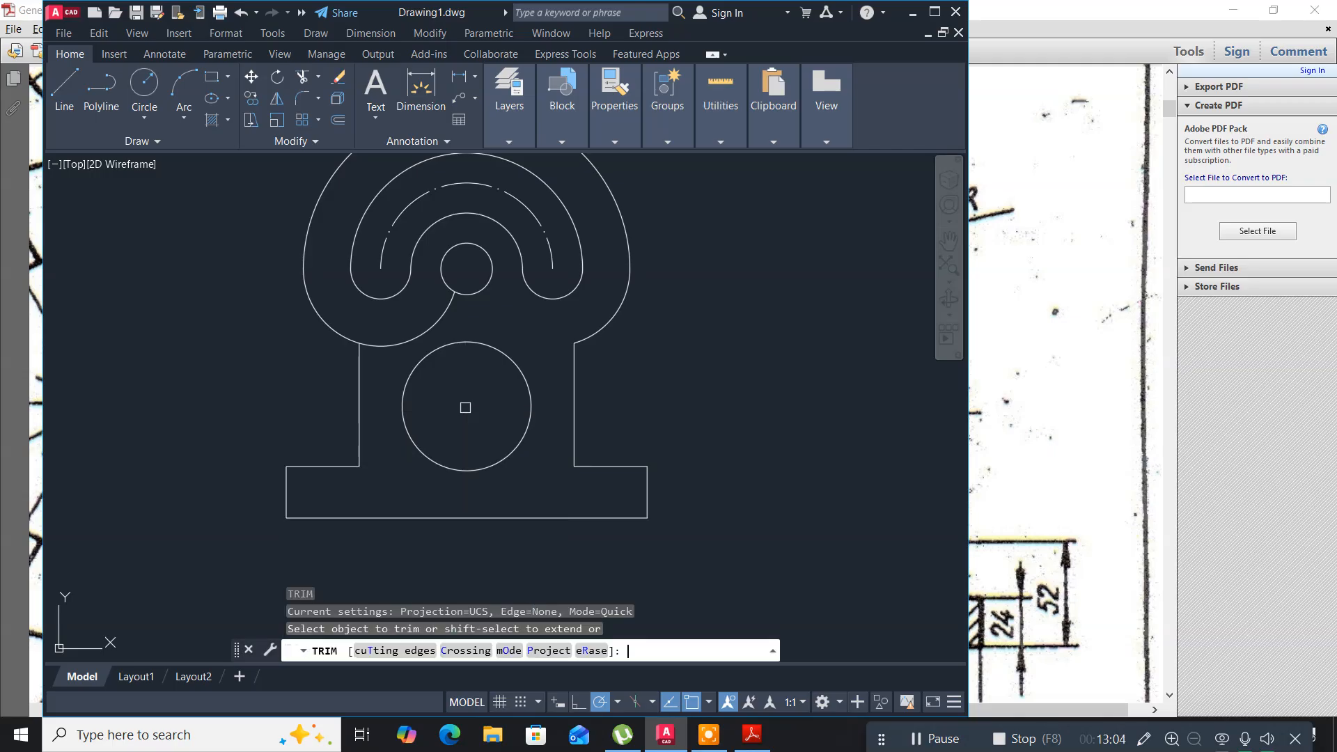
left_click(401, 335)
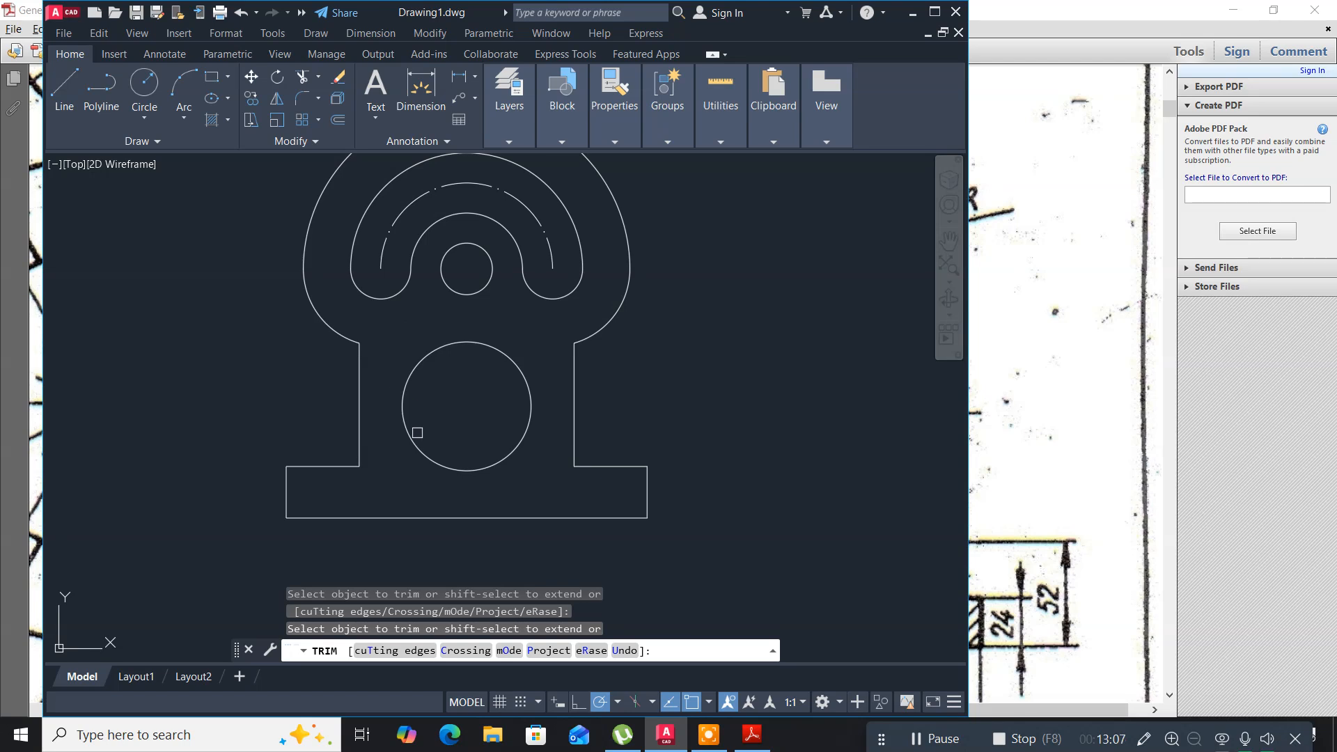
key("Escape")
Check the corner radii in the reference PDF and, in AutoCAD, fillet the right wall line with the right radius 36 arc at radius 5.
key("alt+Tab")
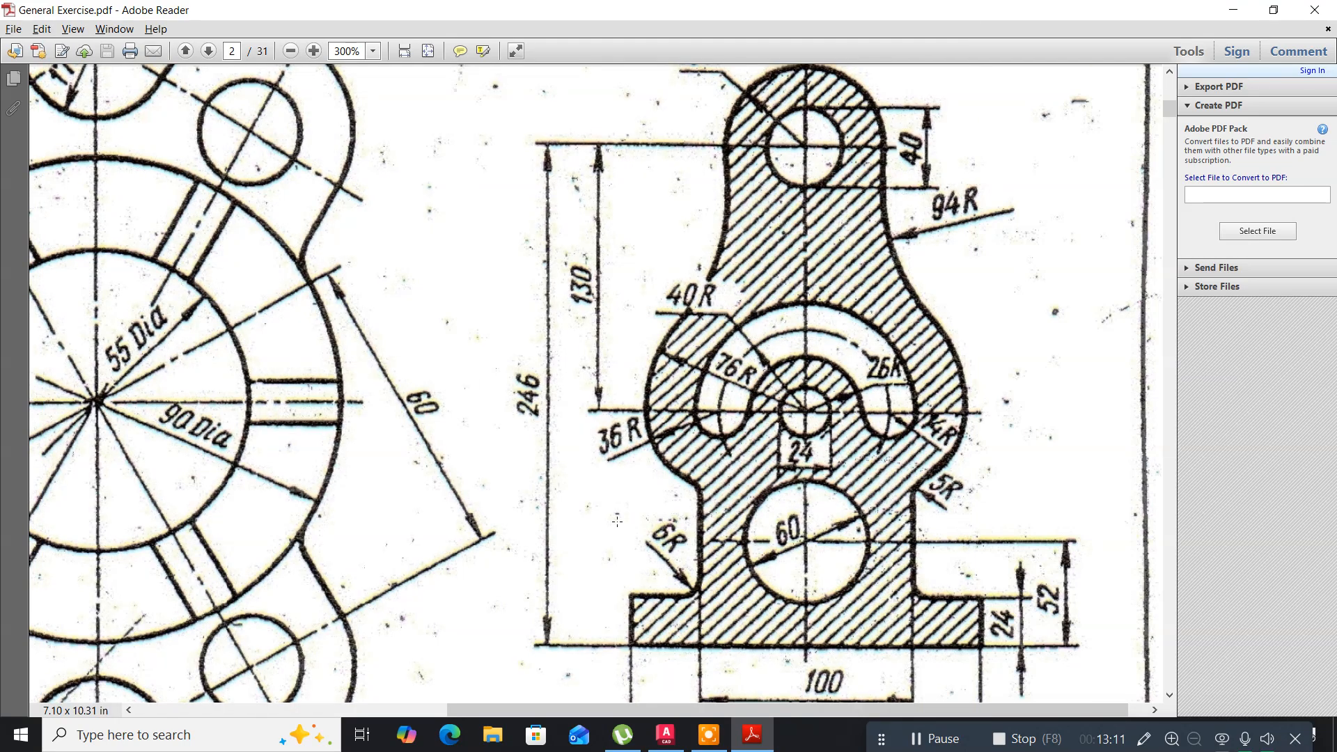
key("alt+Tab")
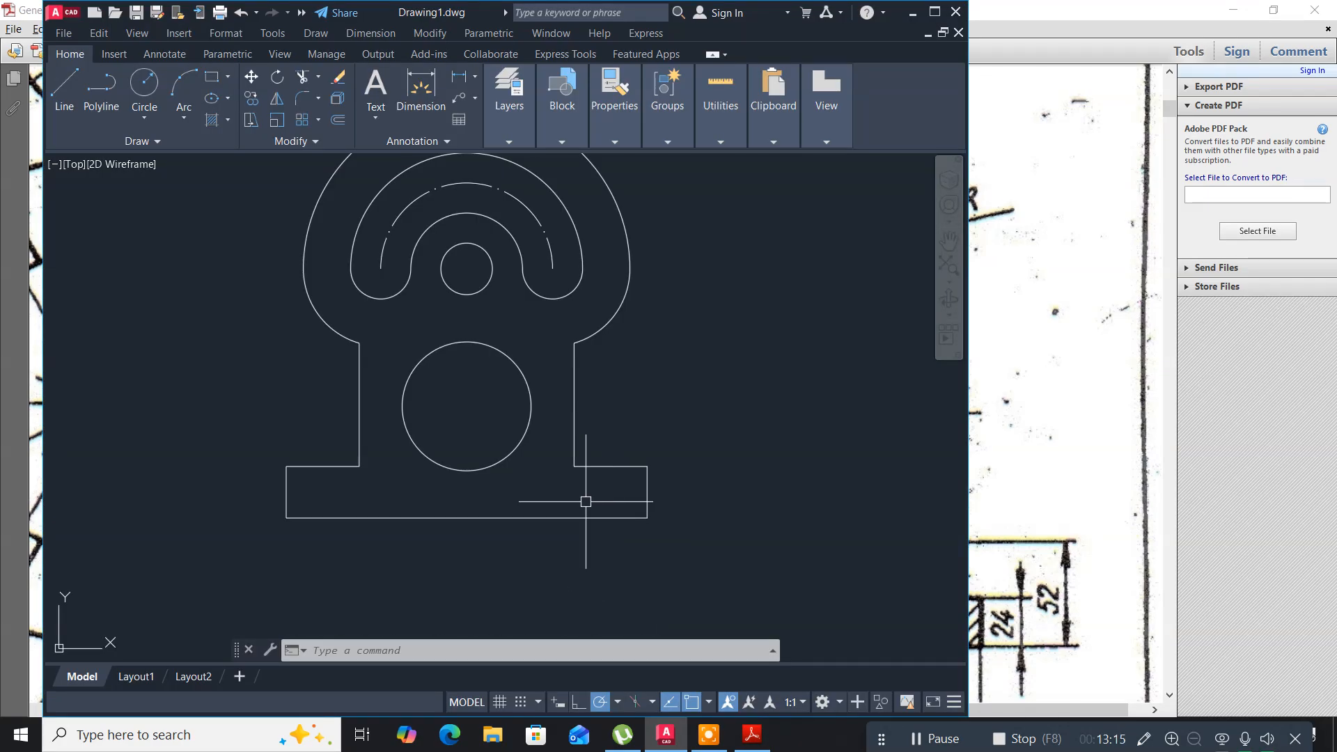
type("f")
key("Return")
type("r")
key("Return")
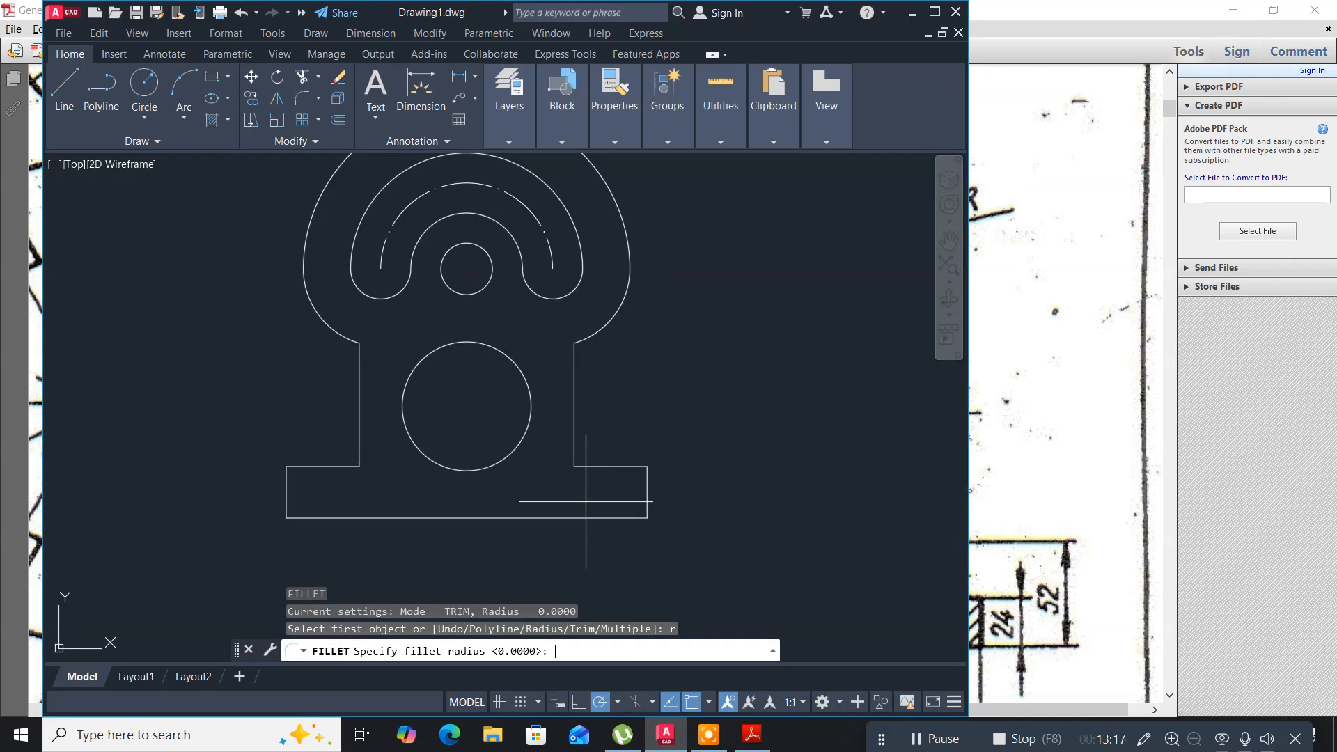
type("6")
key("Return")
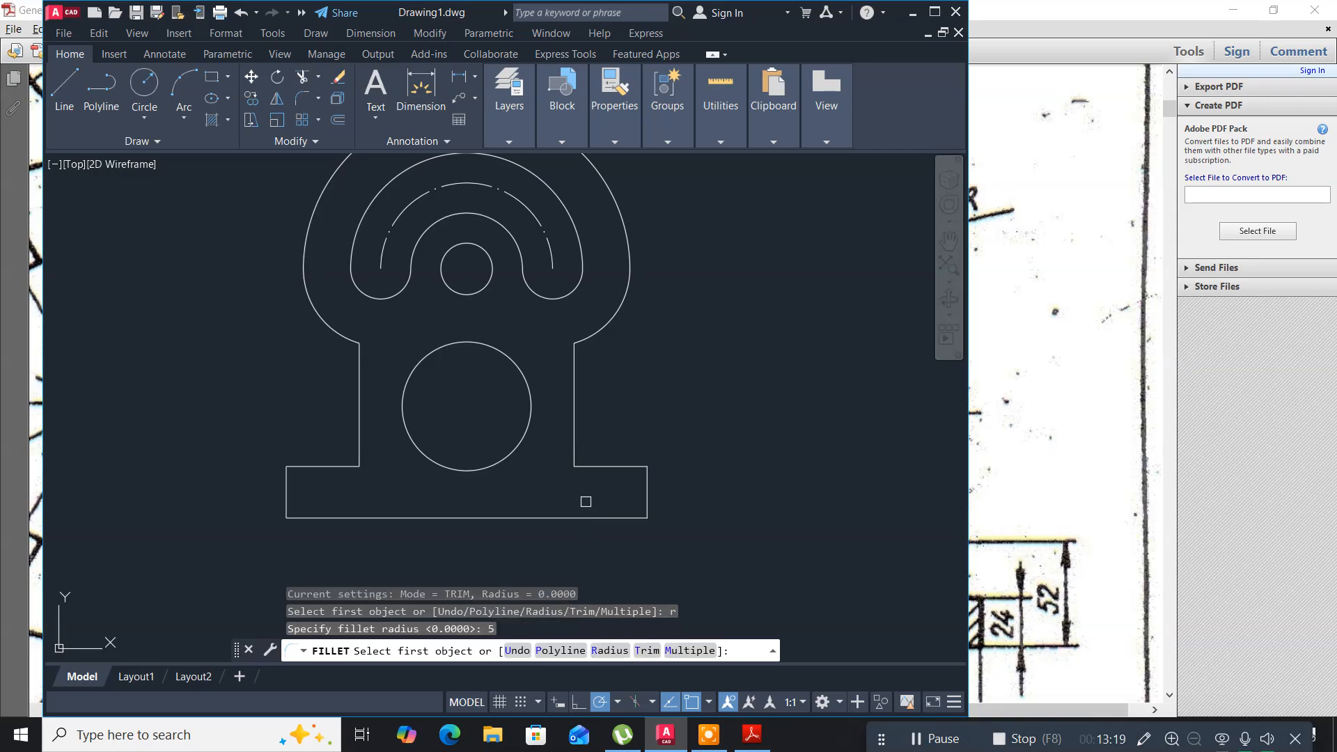
key("alt+Tab")
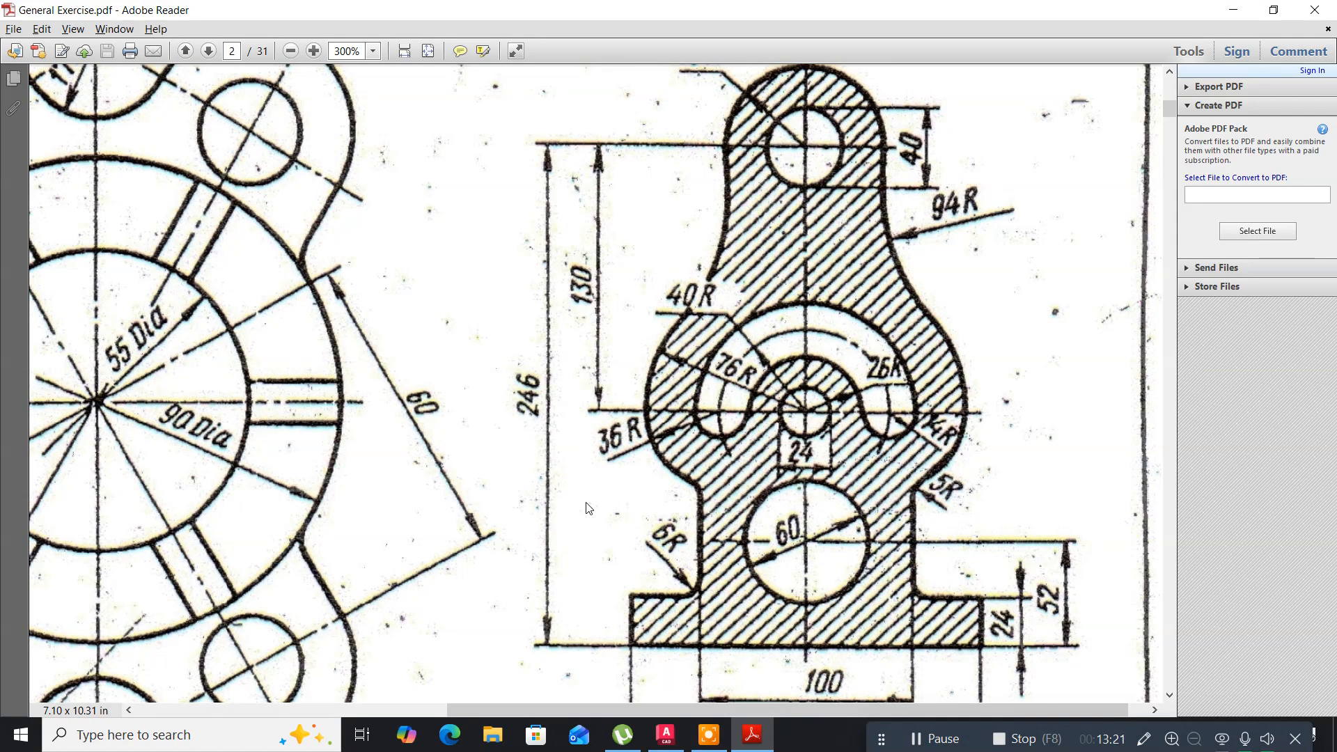
key("alt+Tab")
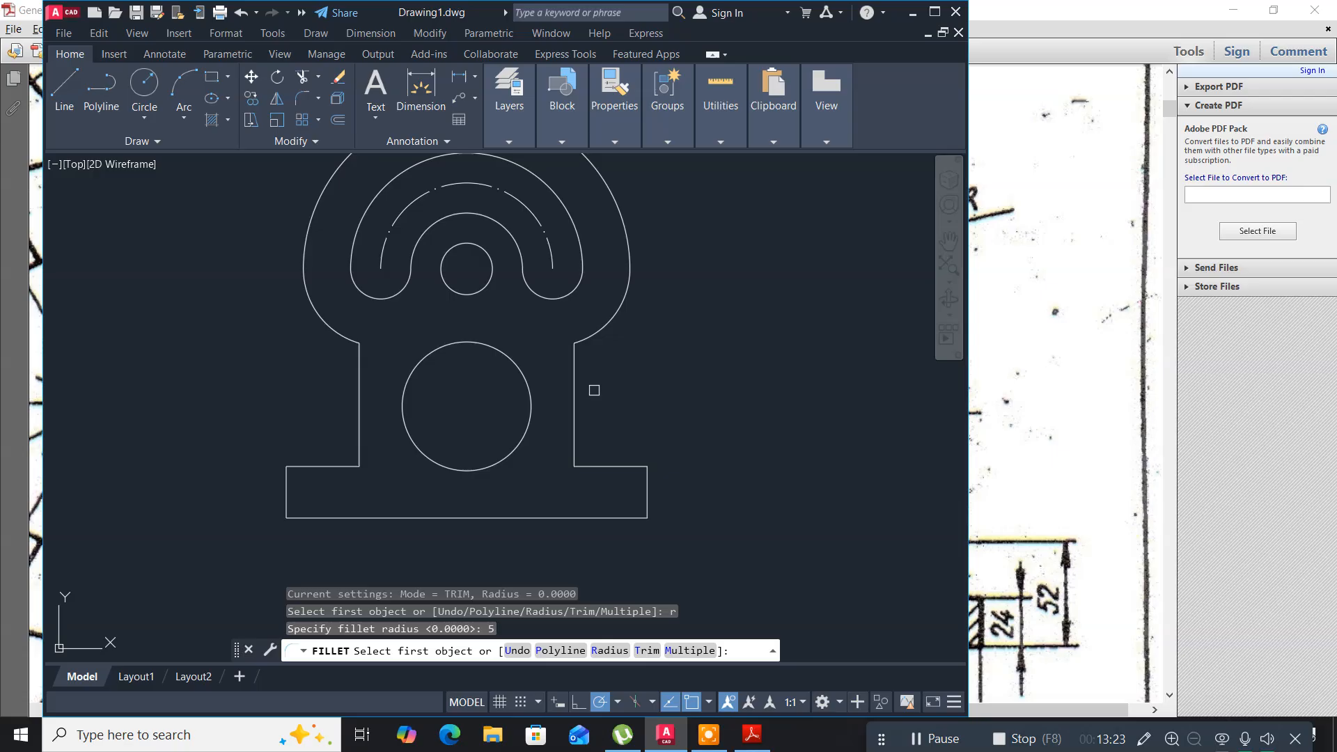
left_click(581, 356)
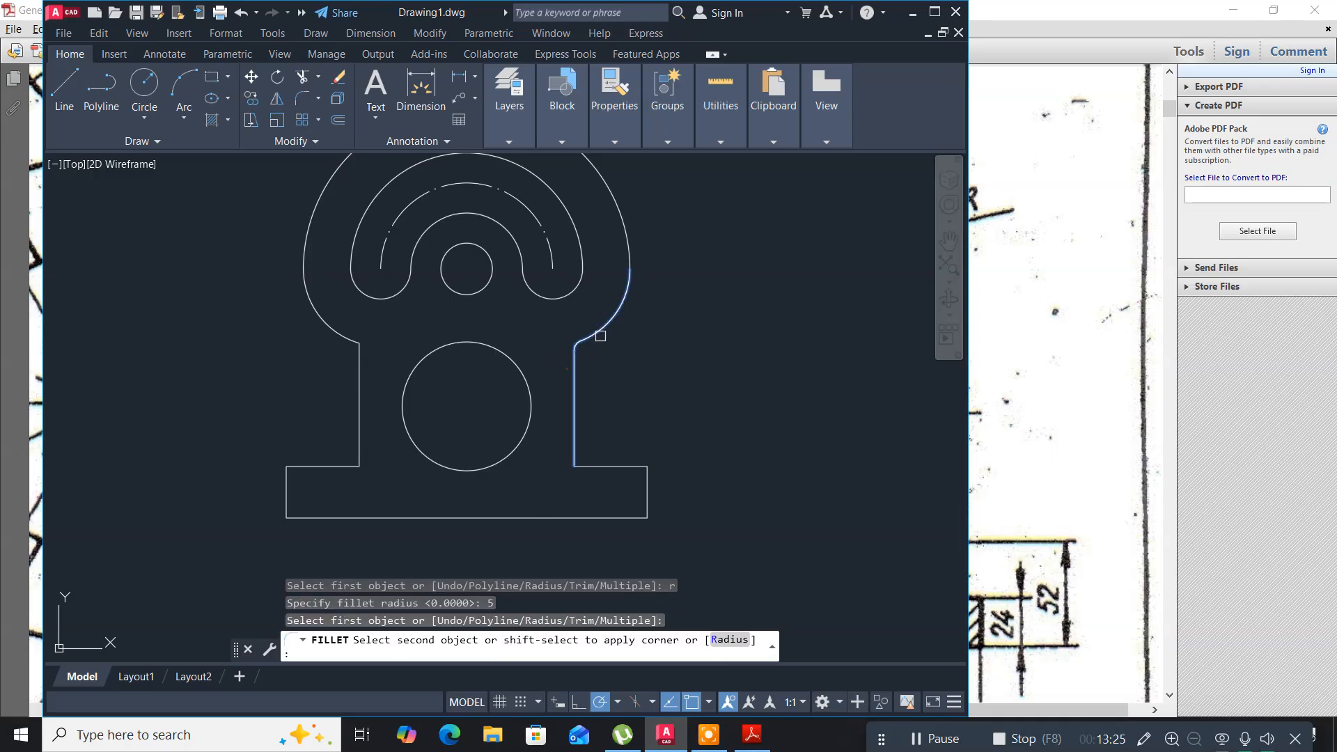
left_click(593, 332)
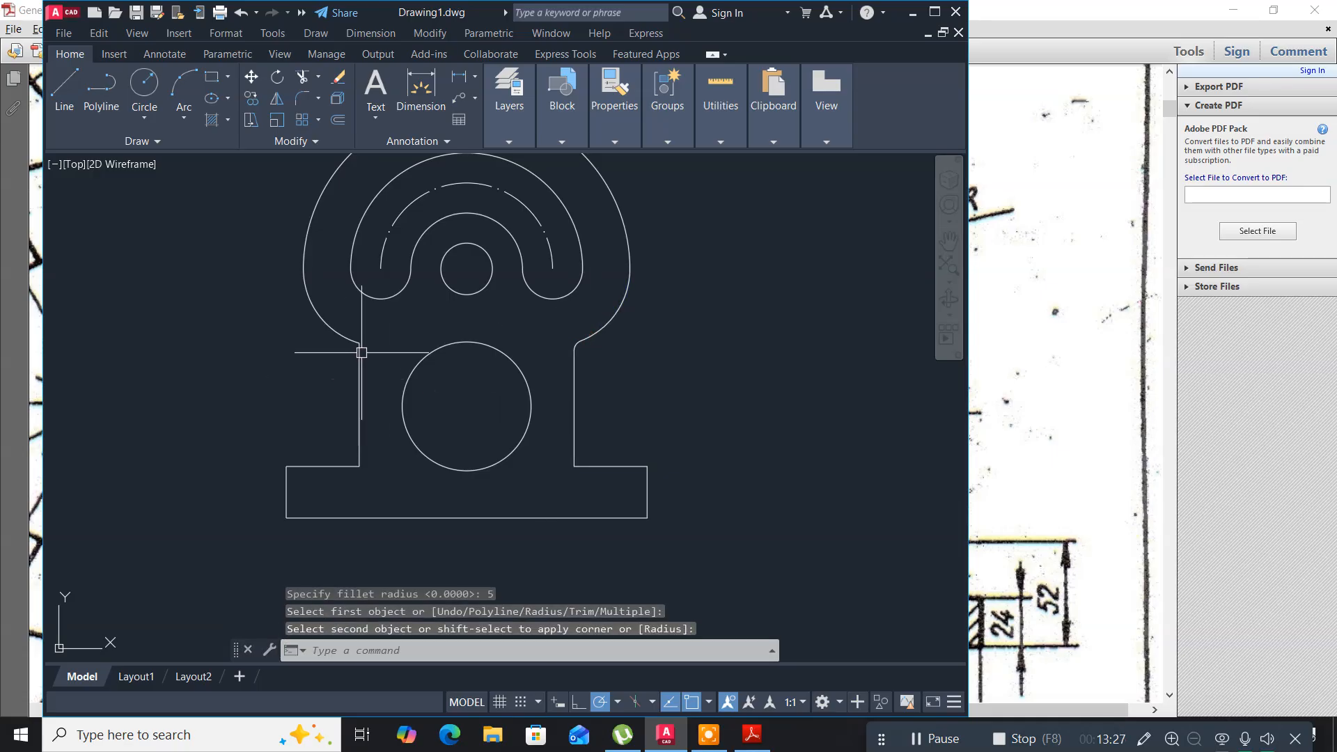
Fillet the left wall line with the left radius 36 arc using the same radius of 5.
key("Return")
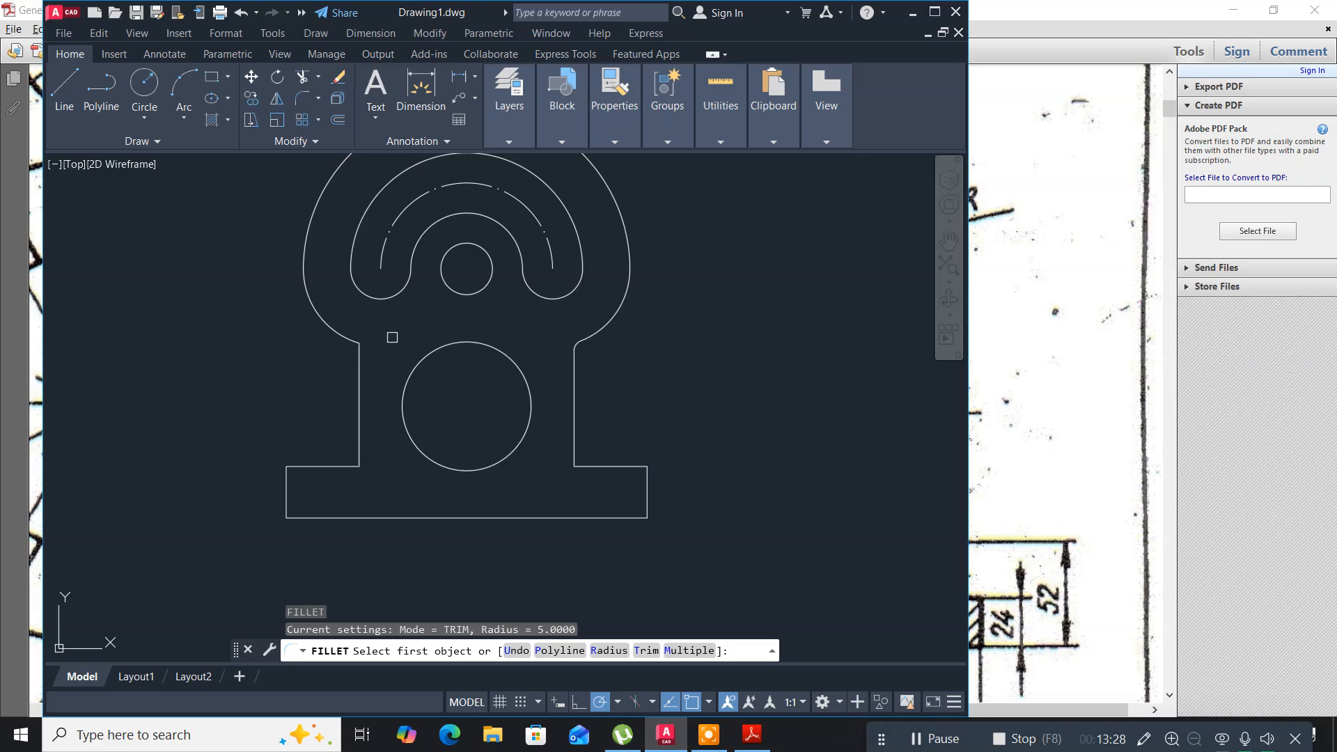
left_click(359, 359)
left_click(341, 334)
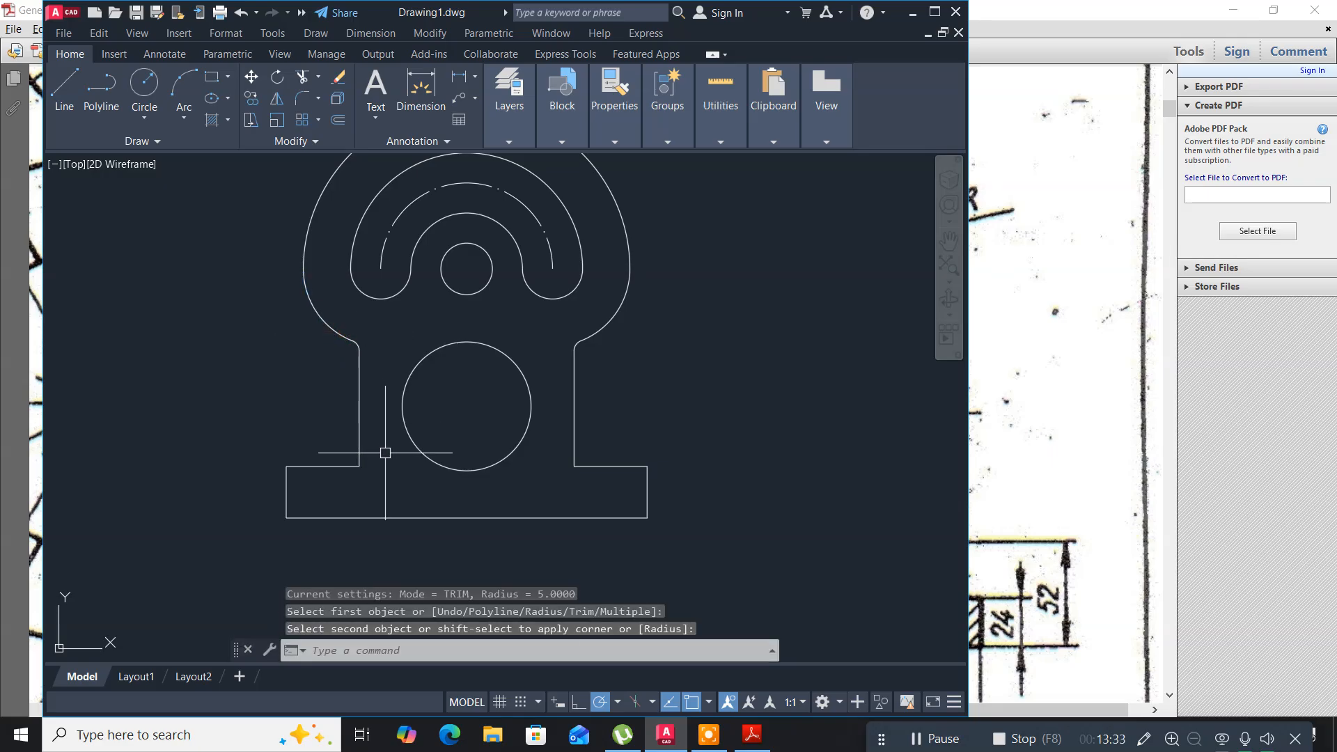
Fillet the corner between the base's left top edge and the left wall line with radius 6.
key("Return")
type("r")
key("Return")
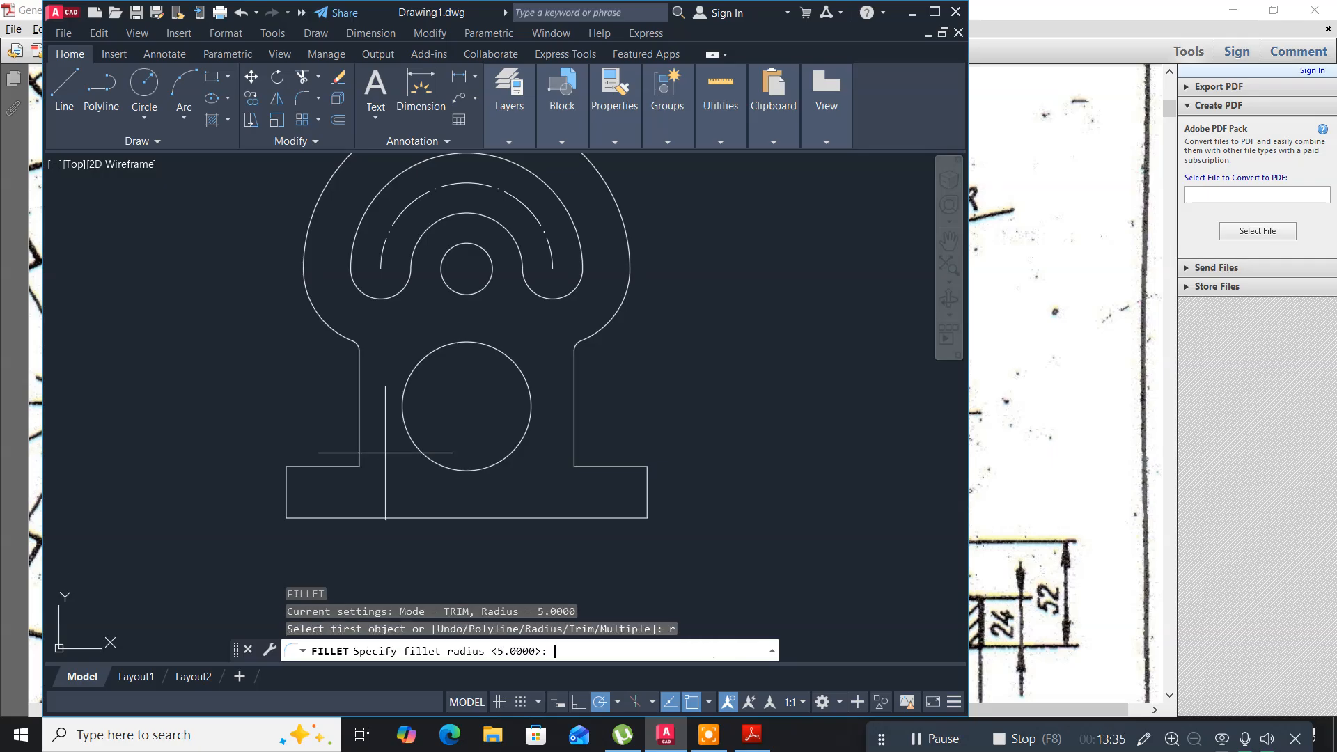
key("Return")
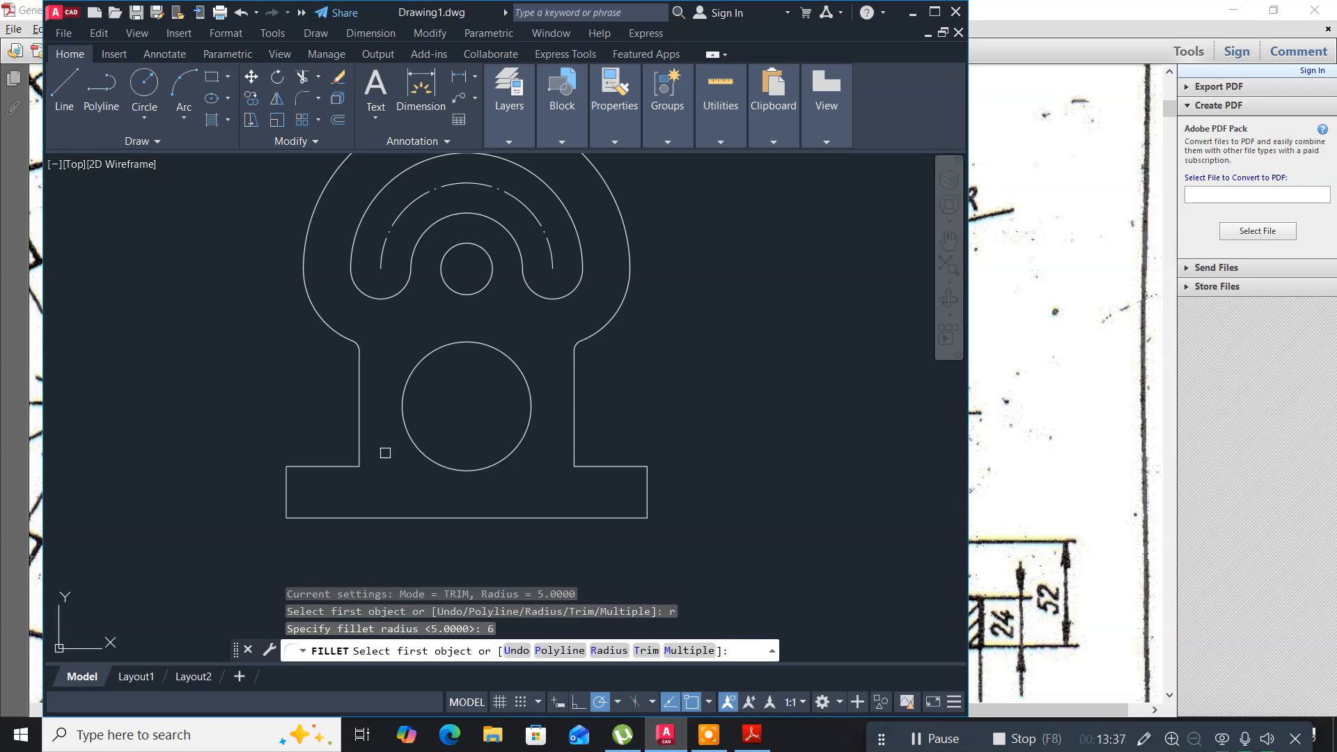
left_click(347, 466)
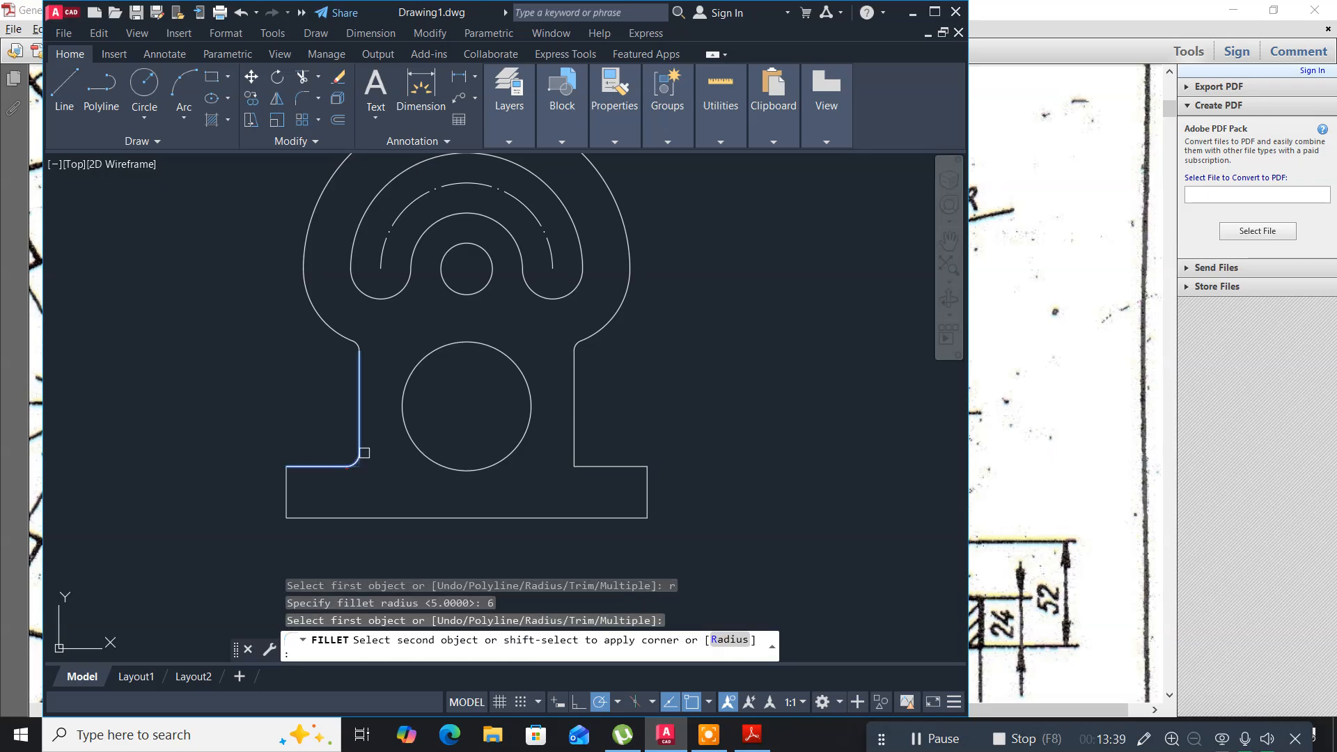
left_click(360, 451)
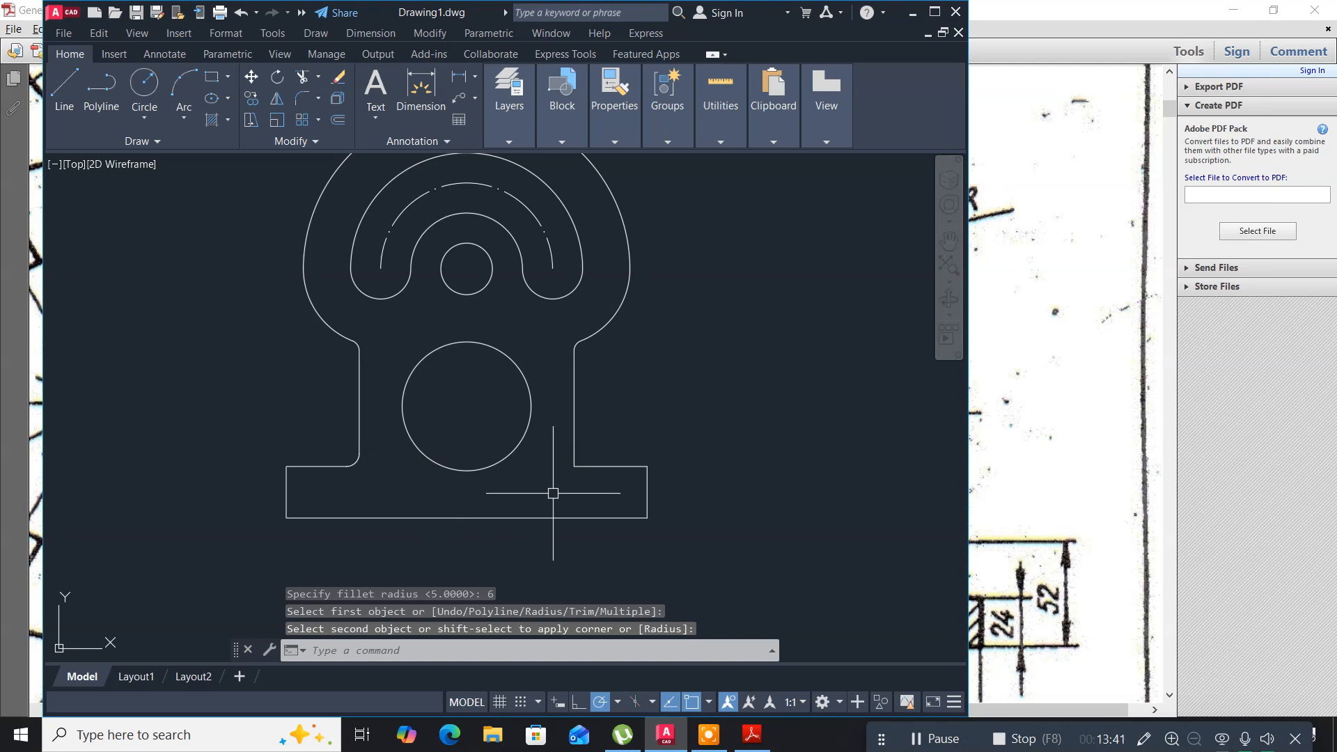
Fillet the corner between the right wall line and the base's right top edge with the same radius of 6.
key("Return")
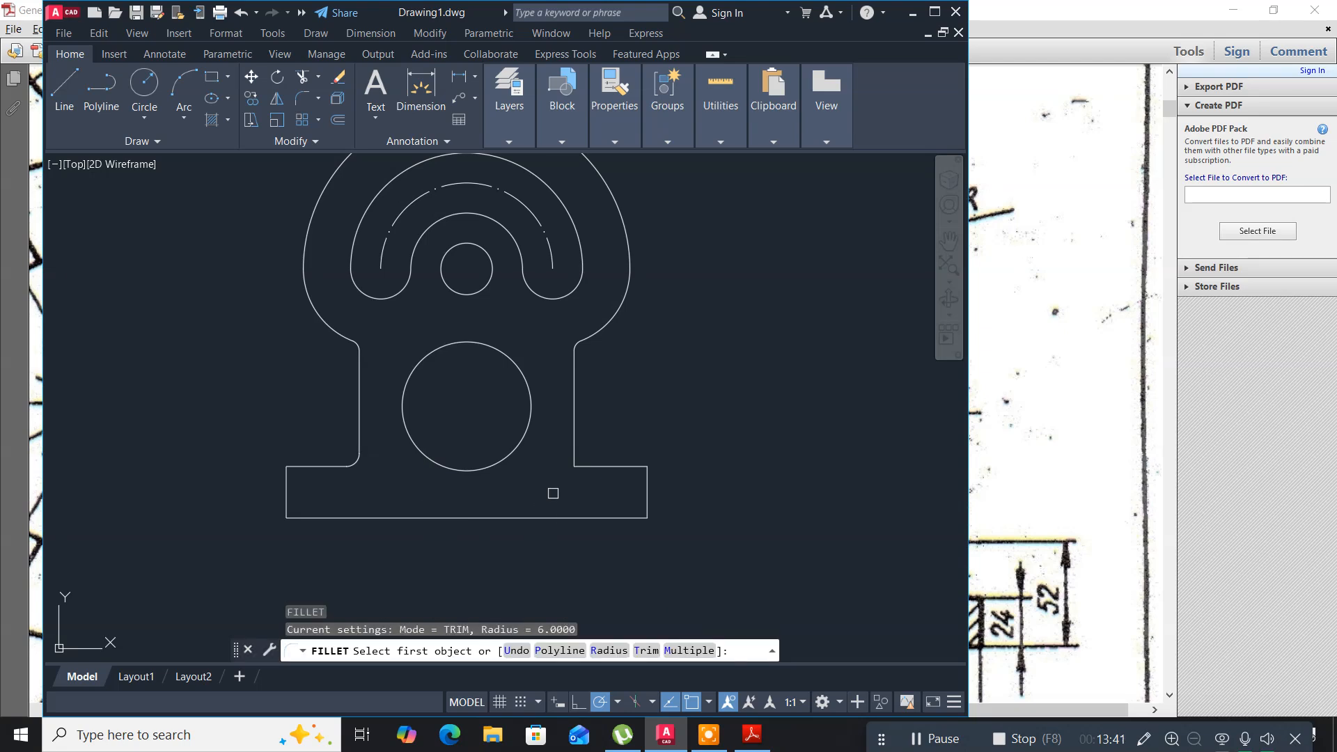
left_click(576, 447)
left_click(587, 465)
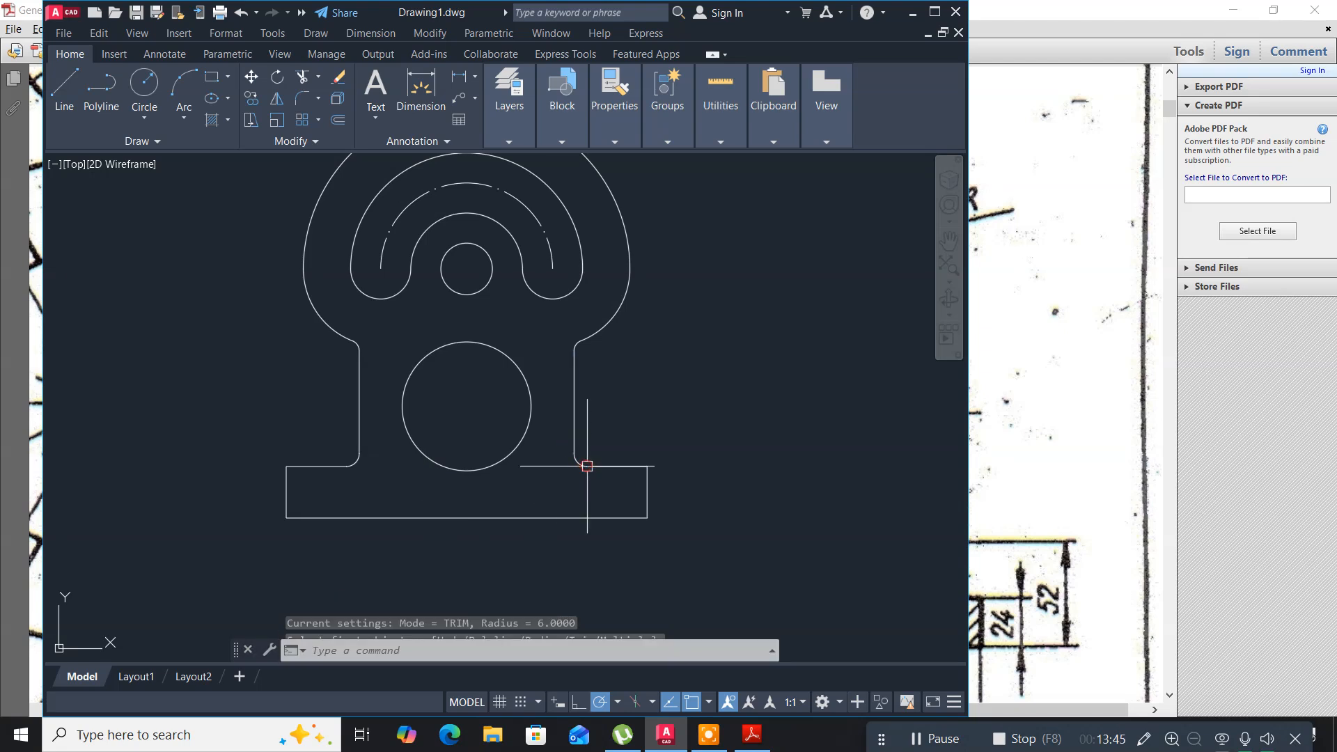
scroll(566, 499, "down", 4)
mouse_move(512, 443)
middle_mouse_down()
mouse_move(468, 522)
mouse_move(476, 463)
middle_mouse_up()
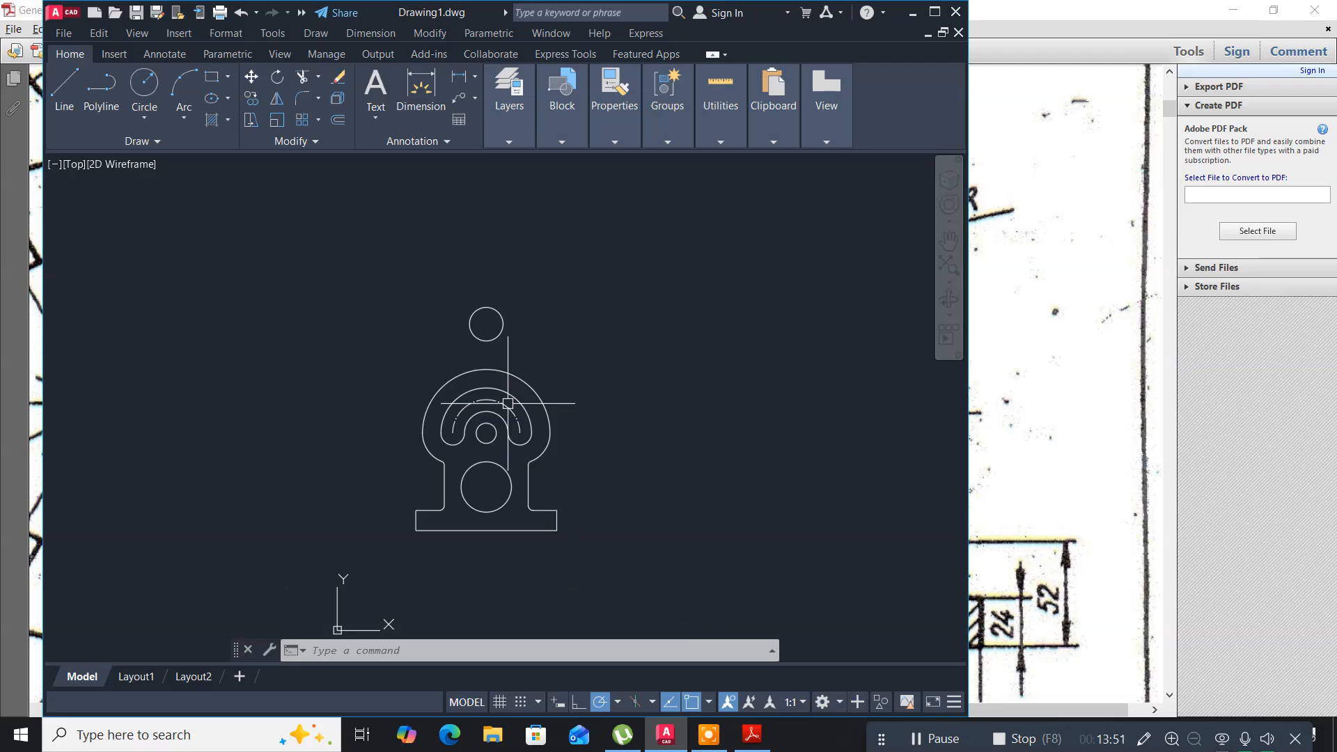
Check the top radius in the reference PDF and, in AutoCAD, draw a radius 40 circle concentric with the top hole.
key("alt+Tab")
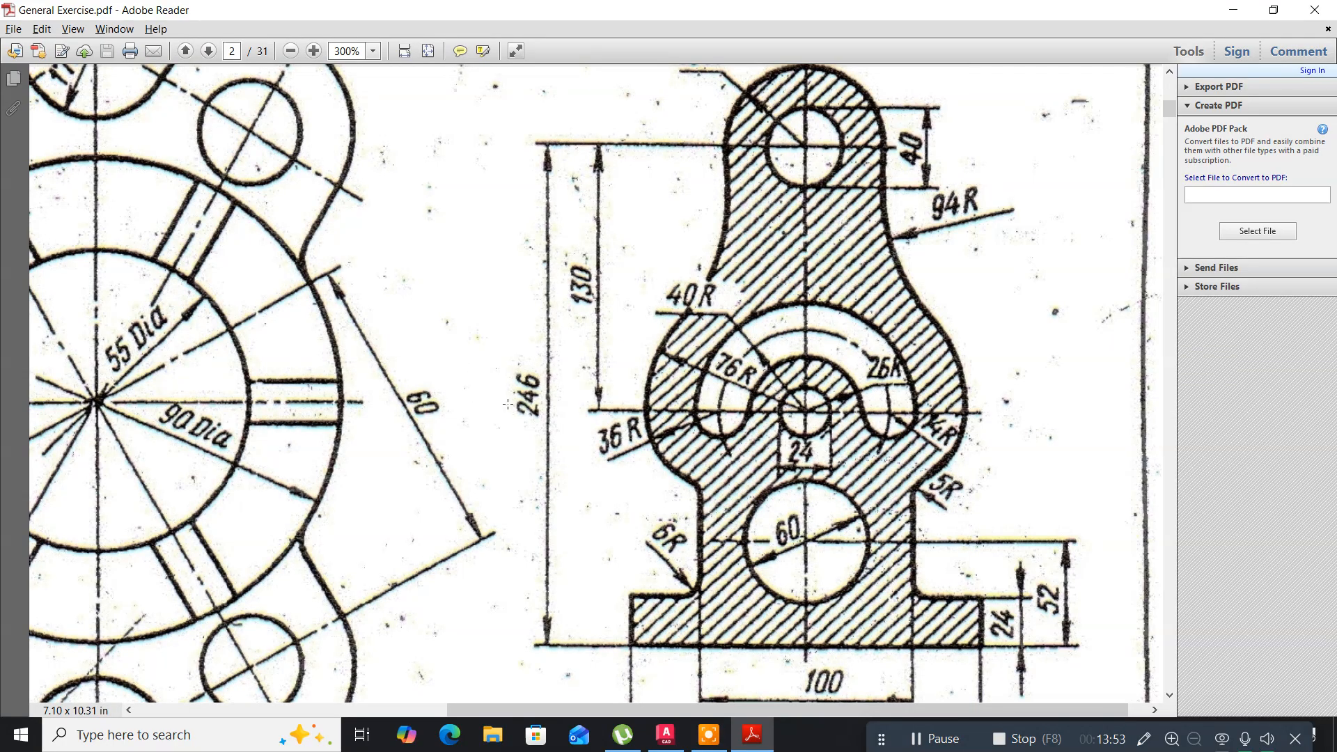
scroll(508, 404, "up", 3)
key("alt+Tab")
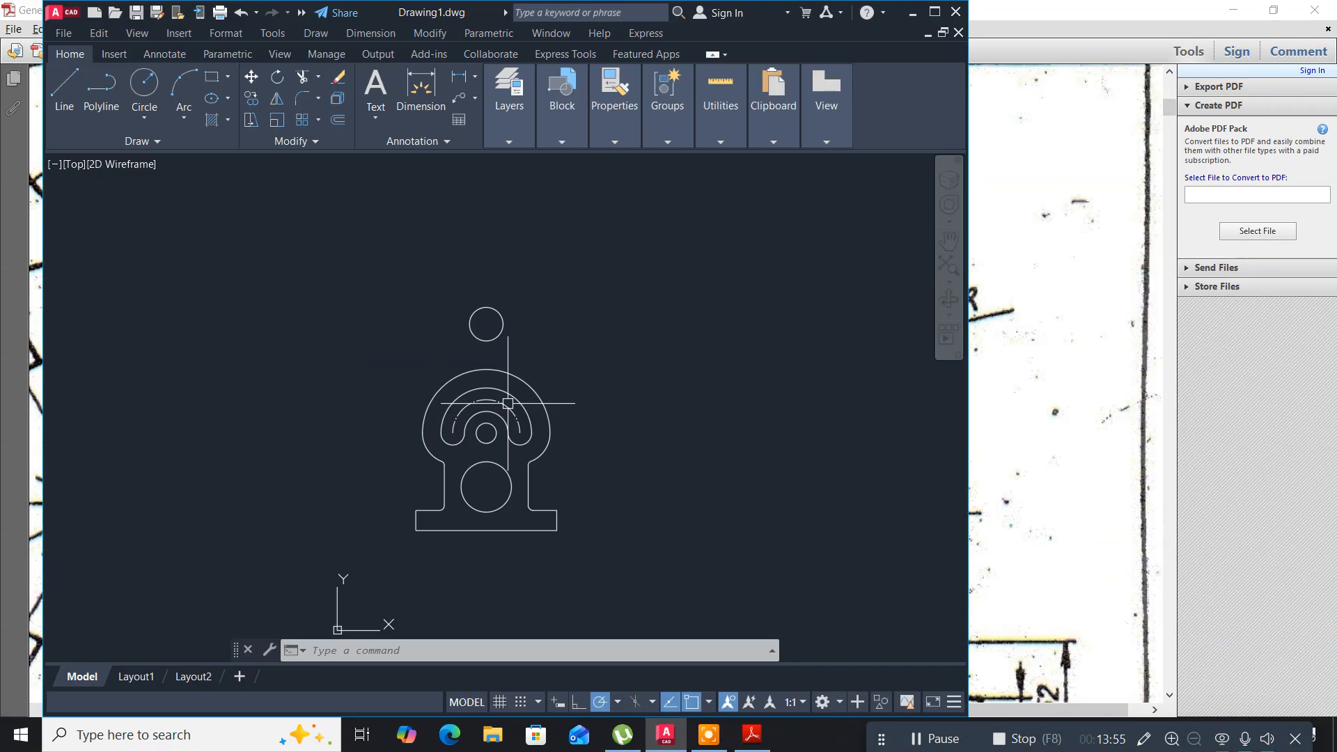
left_click(144, 88)
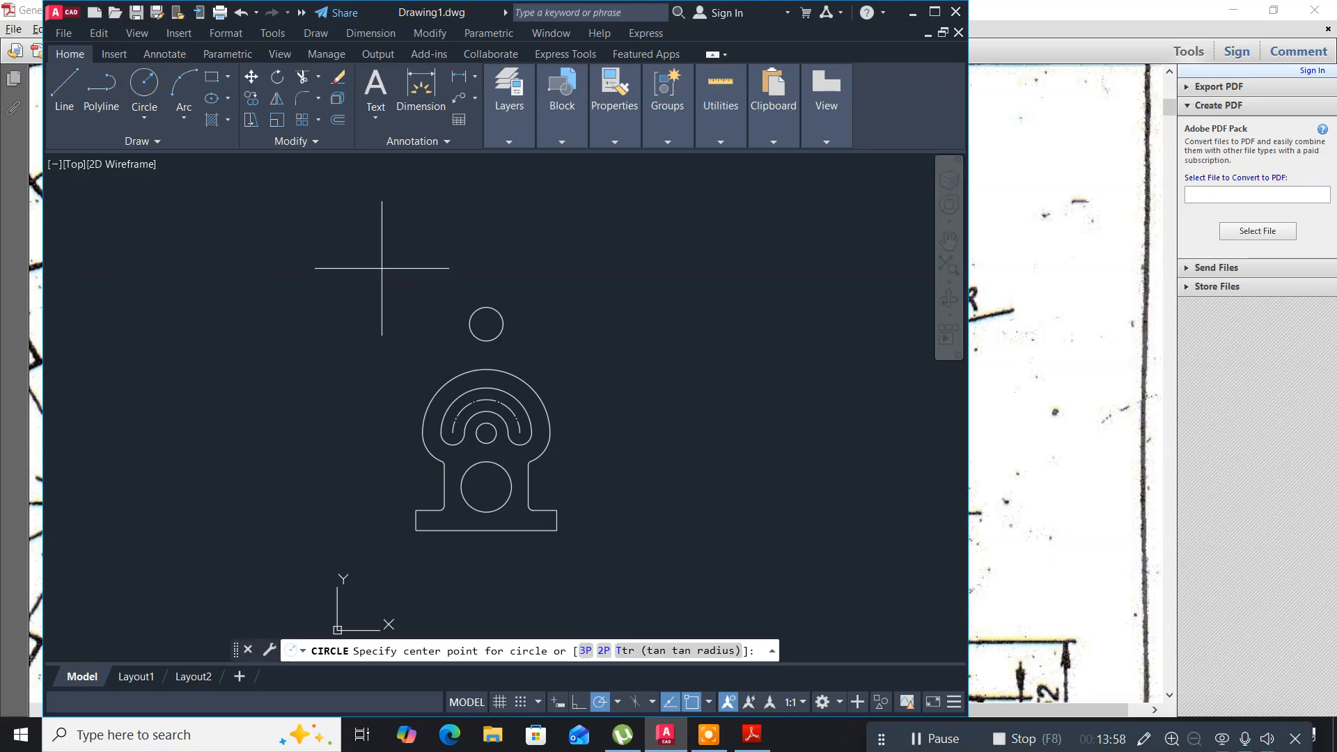
left_click(486, 323)
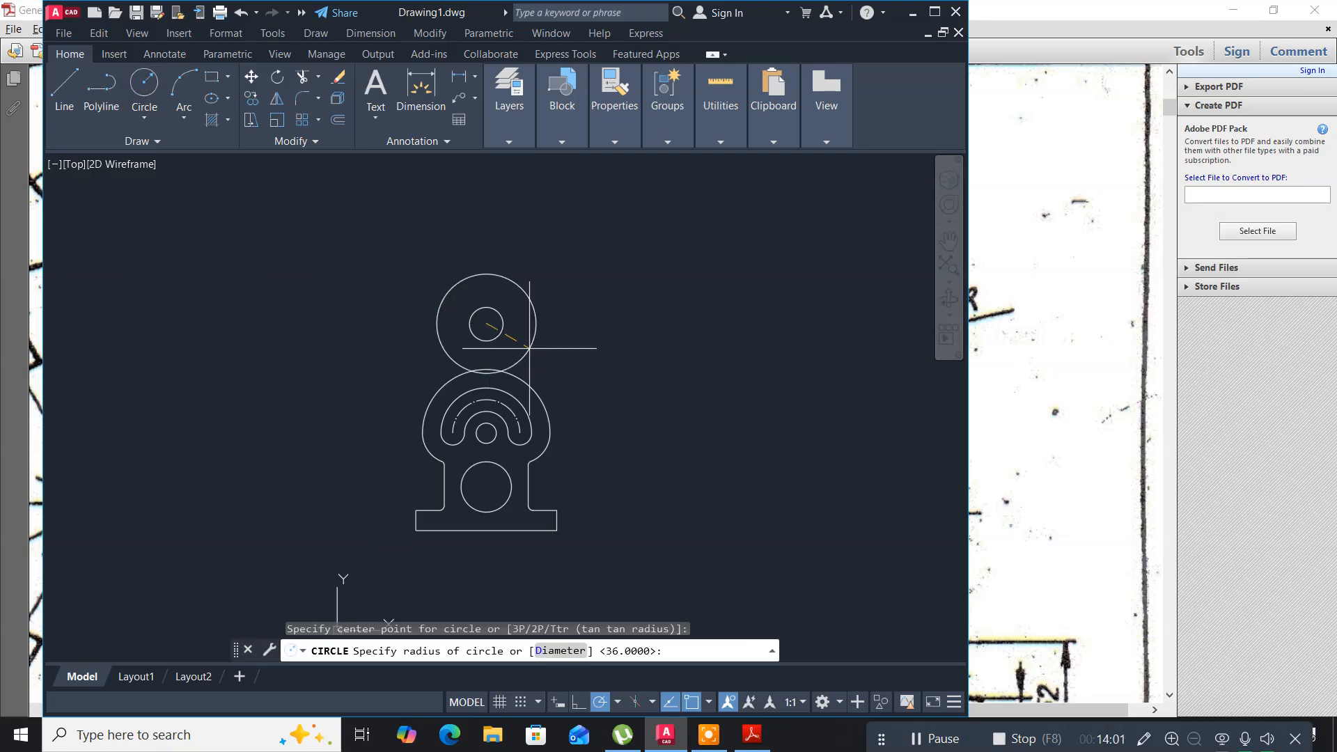
type("40")
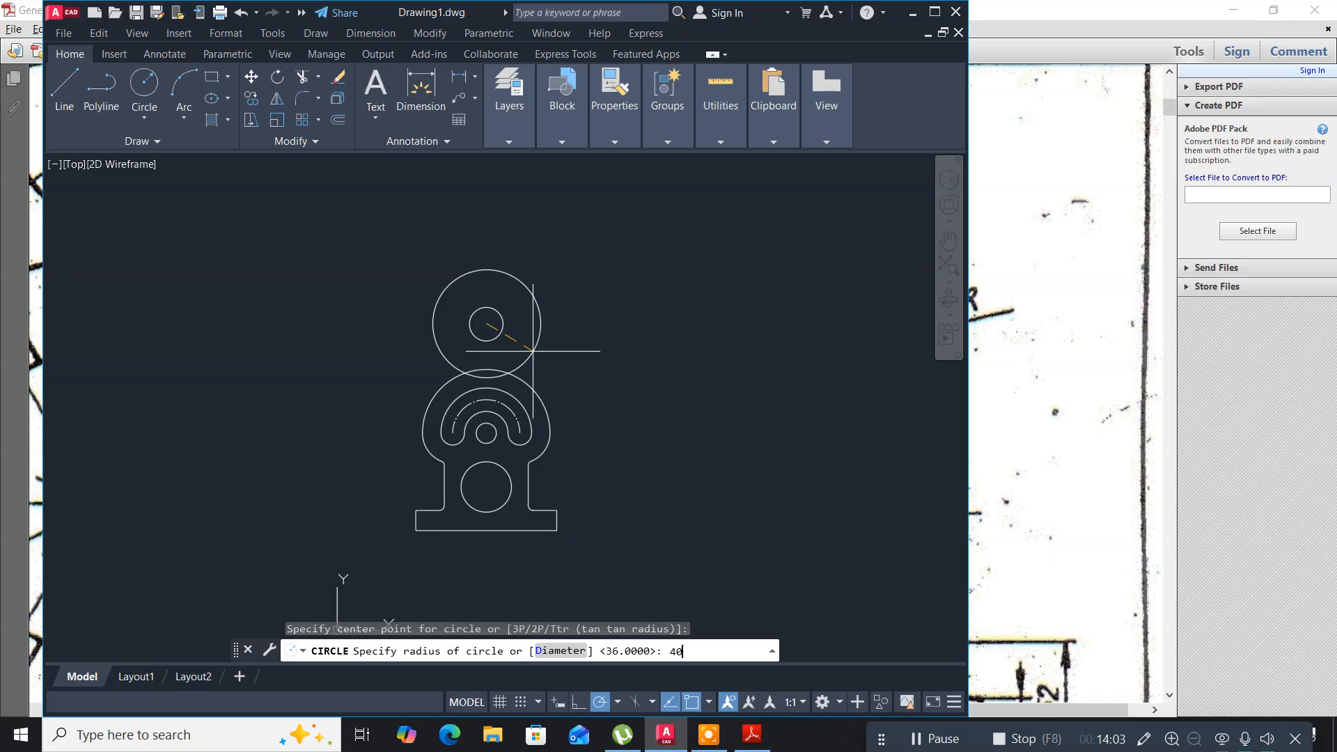
key("Return")
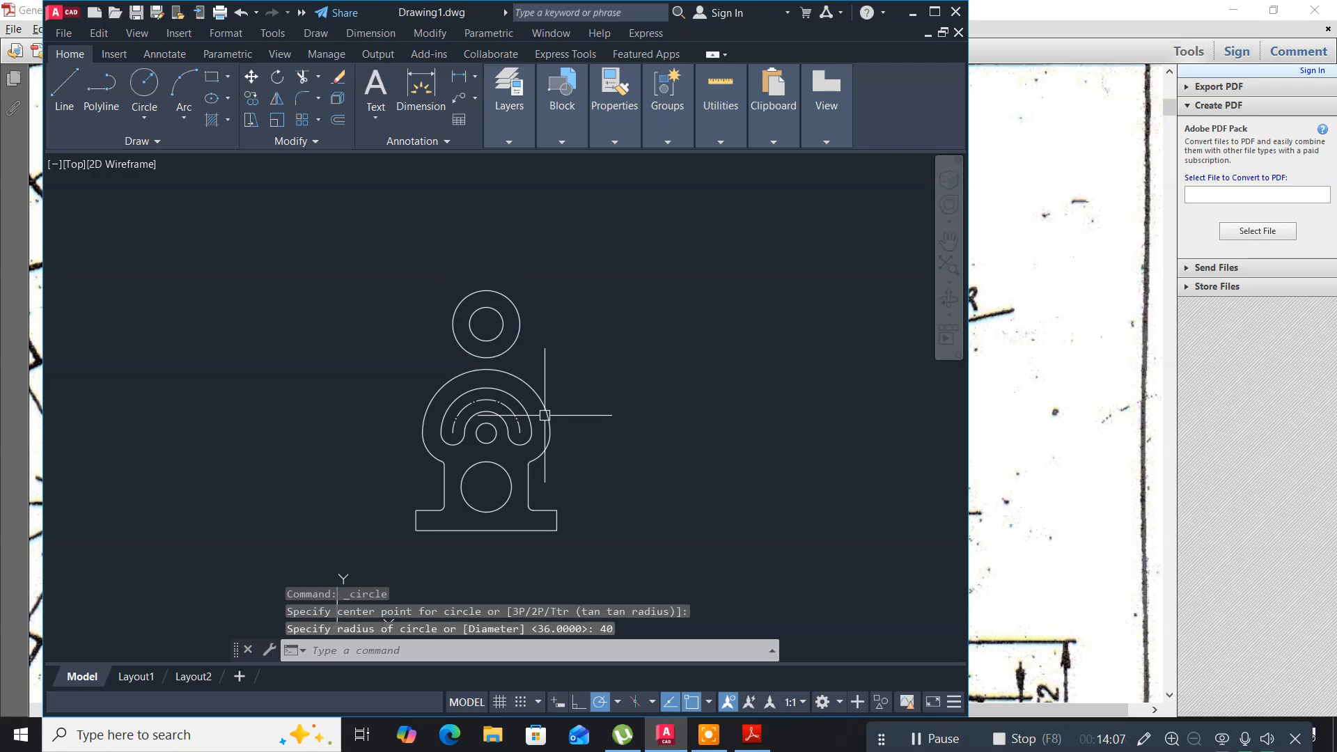
Check the side radius in the reference PDF and, in AutoCAD, fillet the top outer circle's right side with the large outer arc at radius 94.
scroll(544, 416, "up", 2)
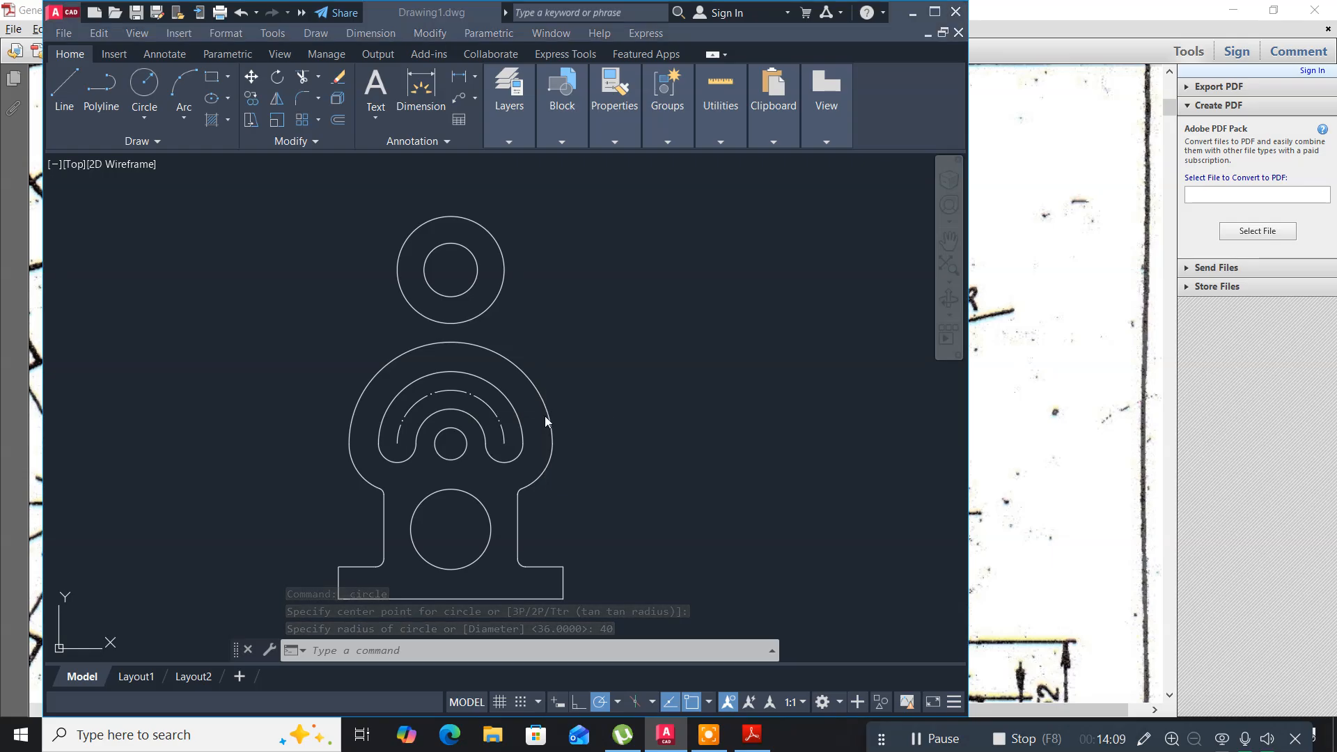
key("alt+Tab")
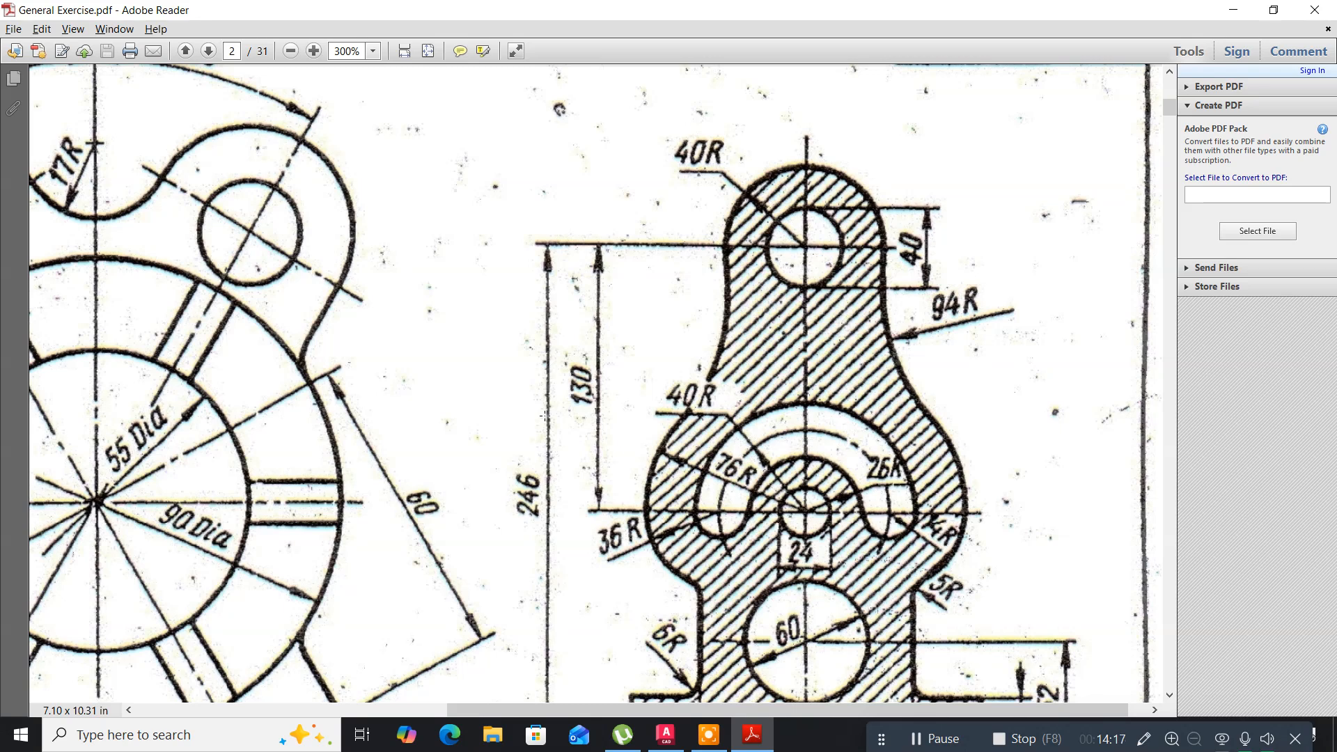
key("alt+Tab")
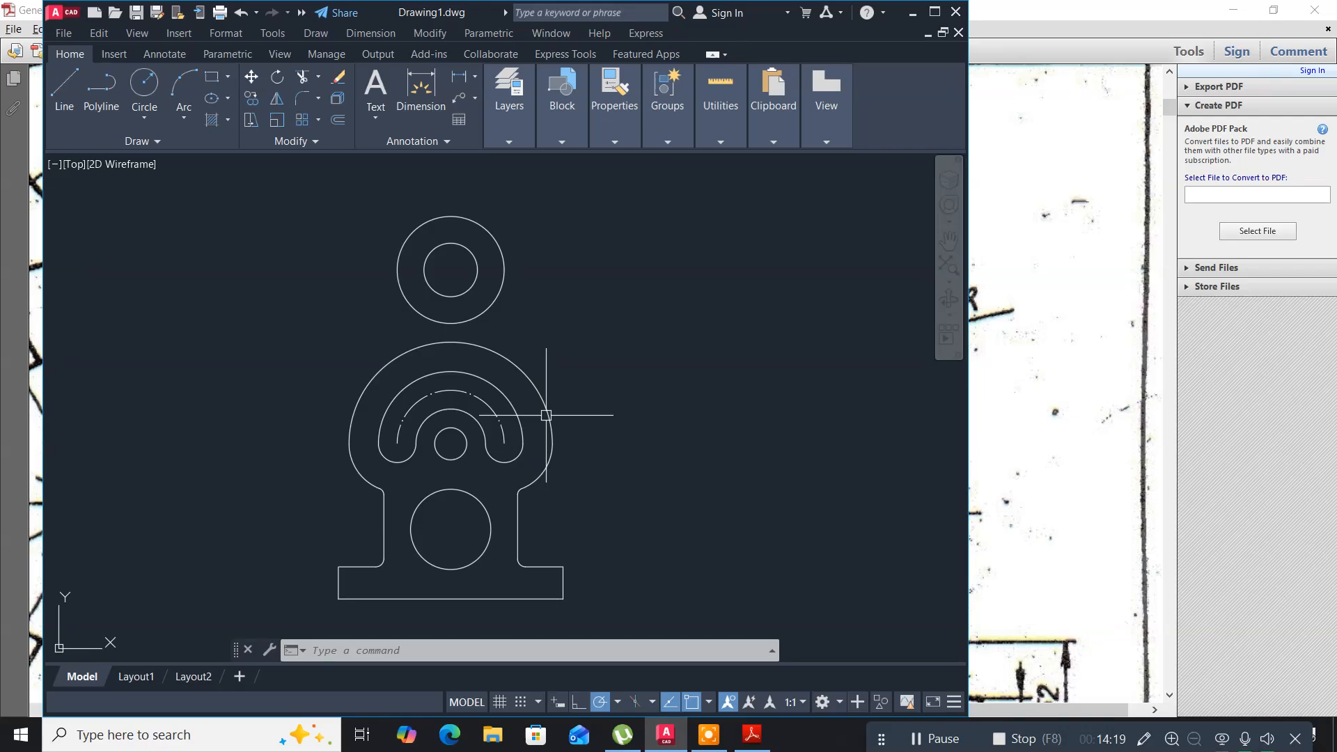
type("f")
key("Return")
type("r")
key("Return")
type("94")
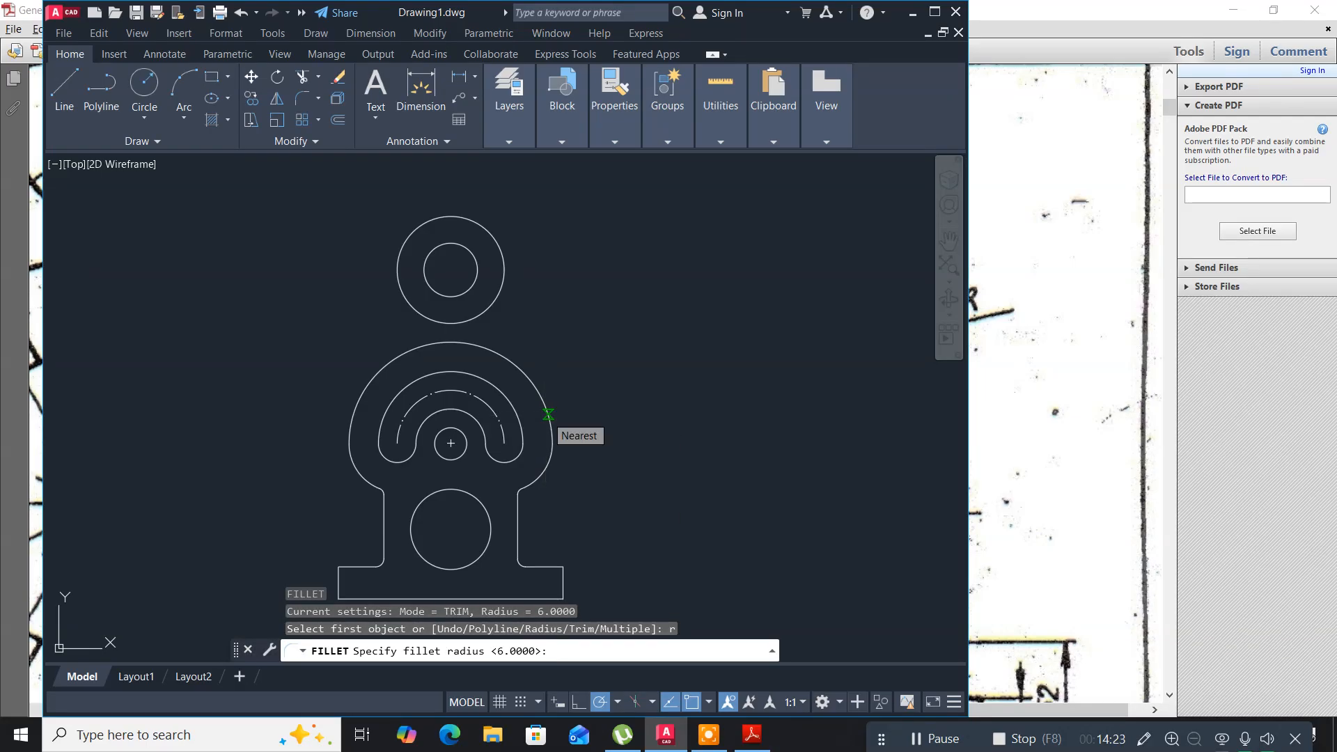
key("Return")
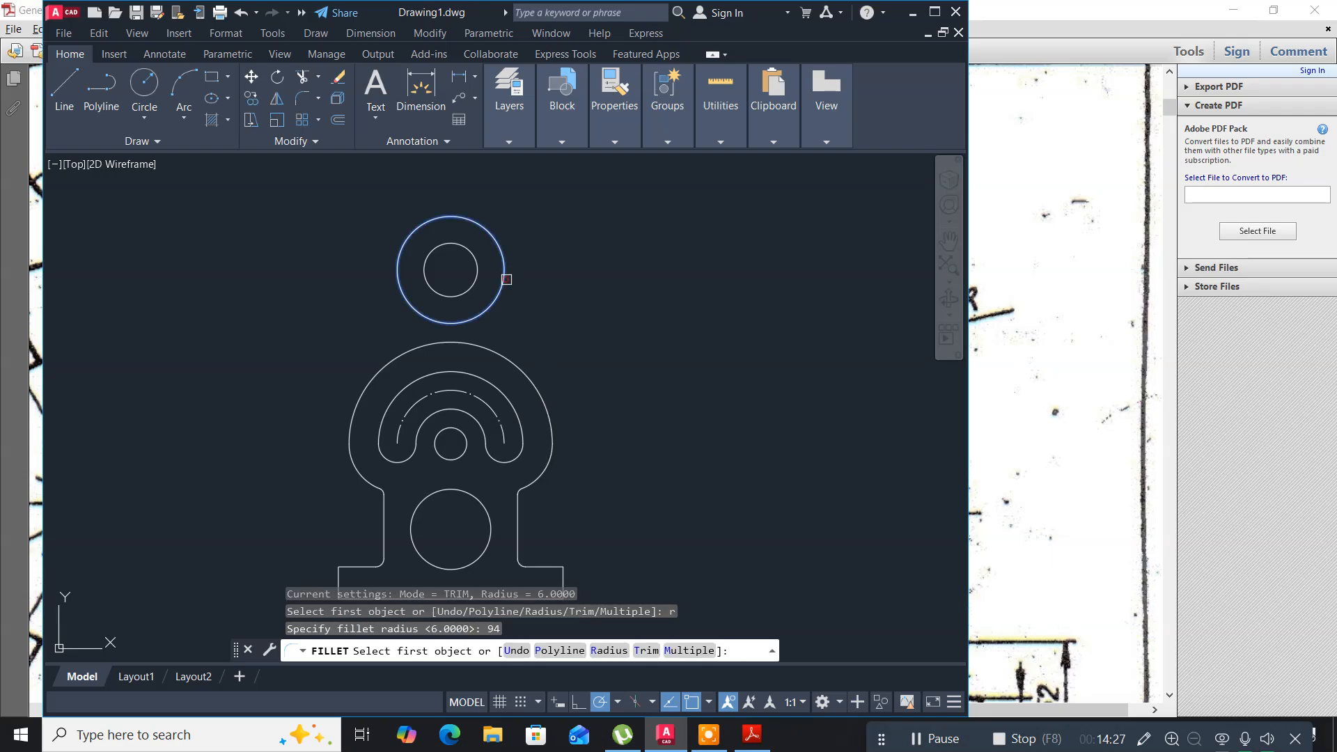
left_click(505, 275)
left_click(511, 359)
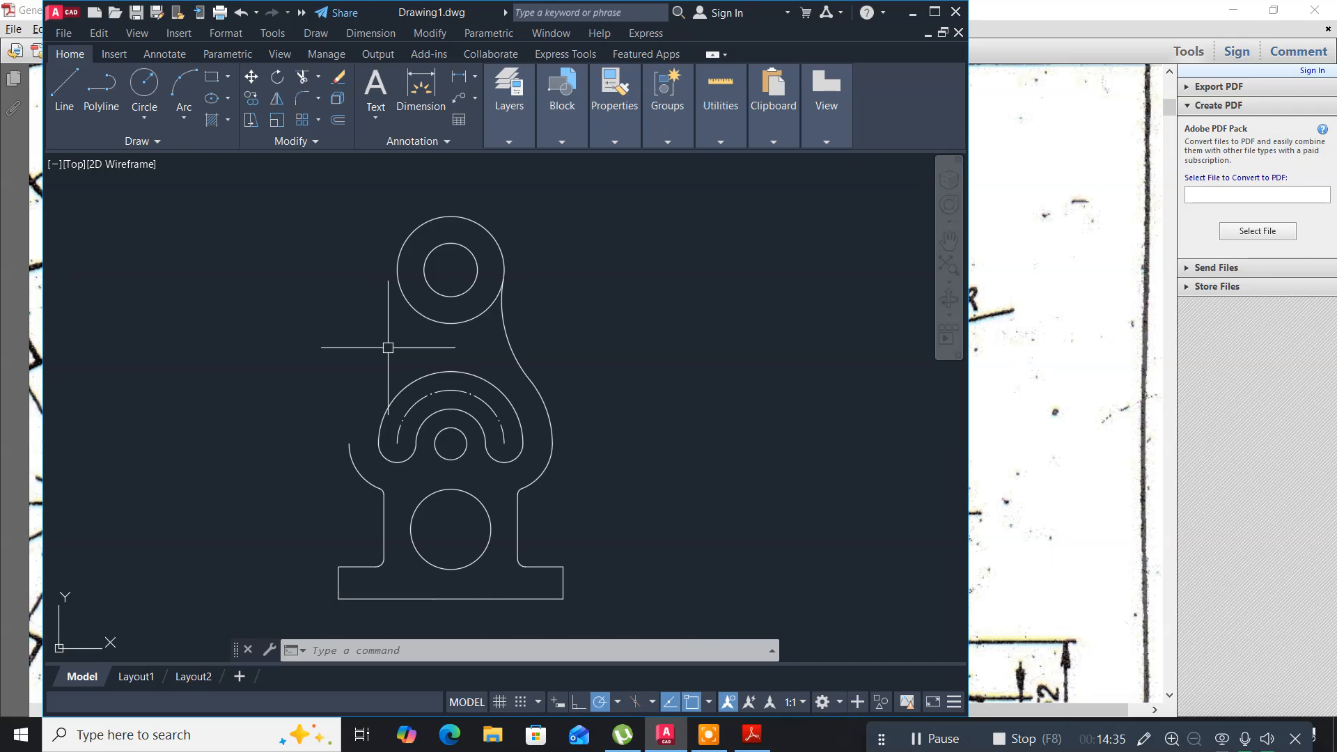
key("Escape")
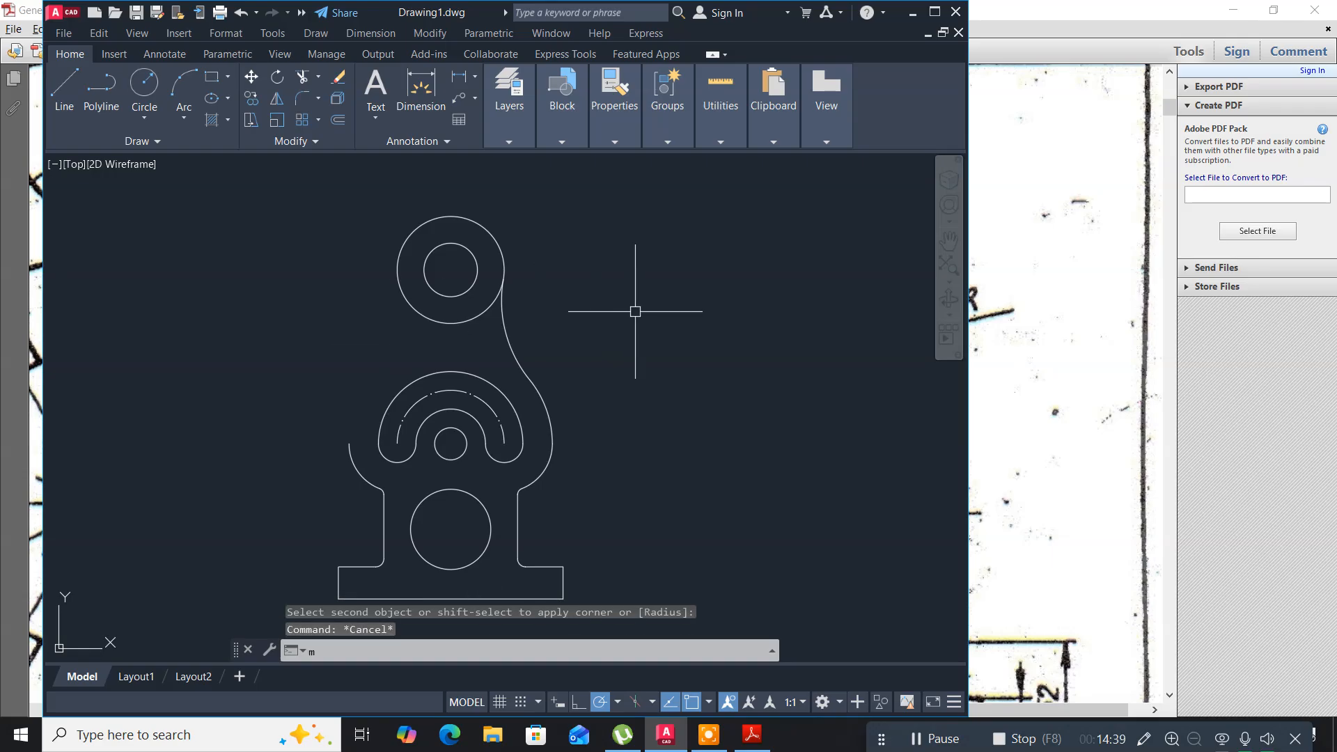
Mirror the right radius 94 fillet and the adjoining outer arc about the part's vertical centreline, keeping the originals.
type("mi")
key("Return")
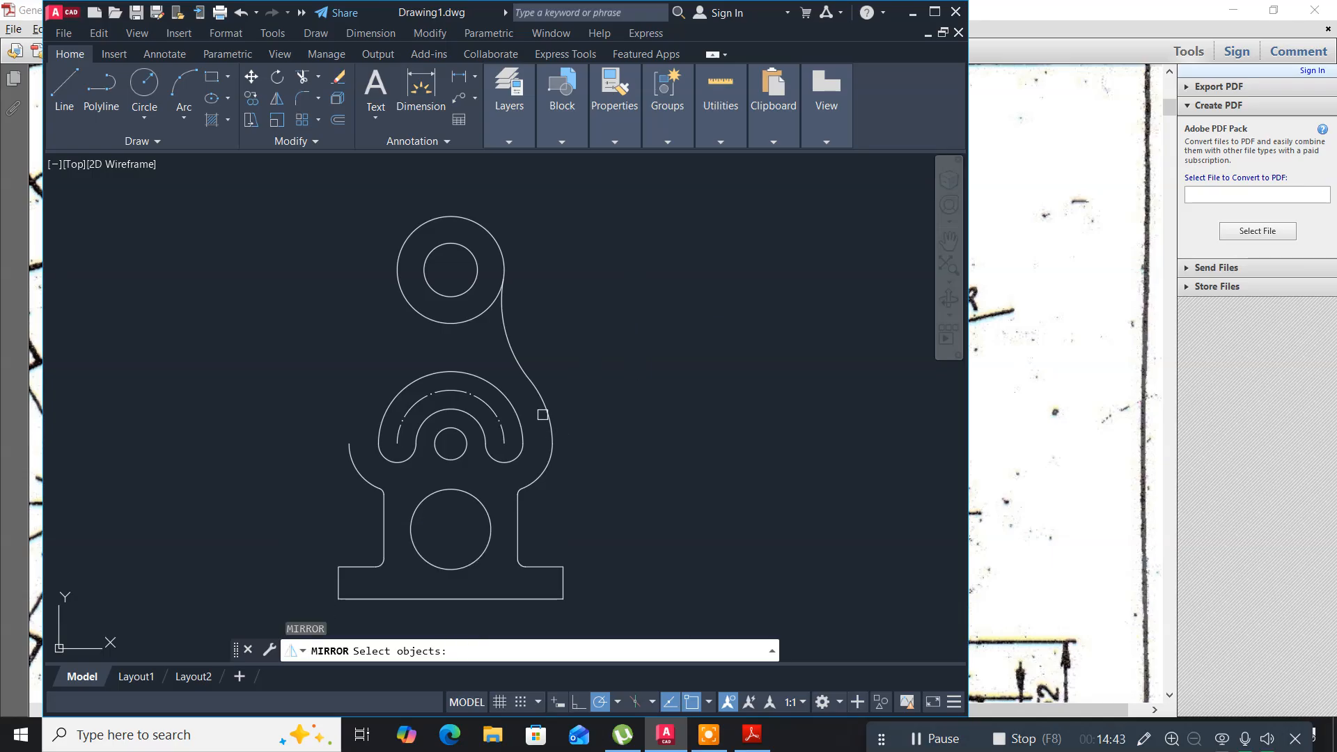
left_click(536, 385)
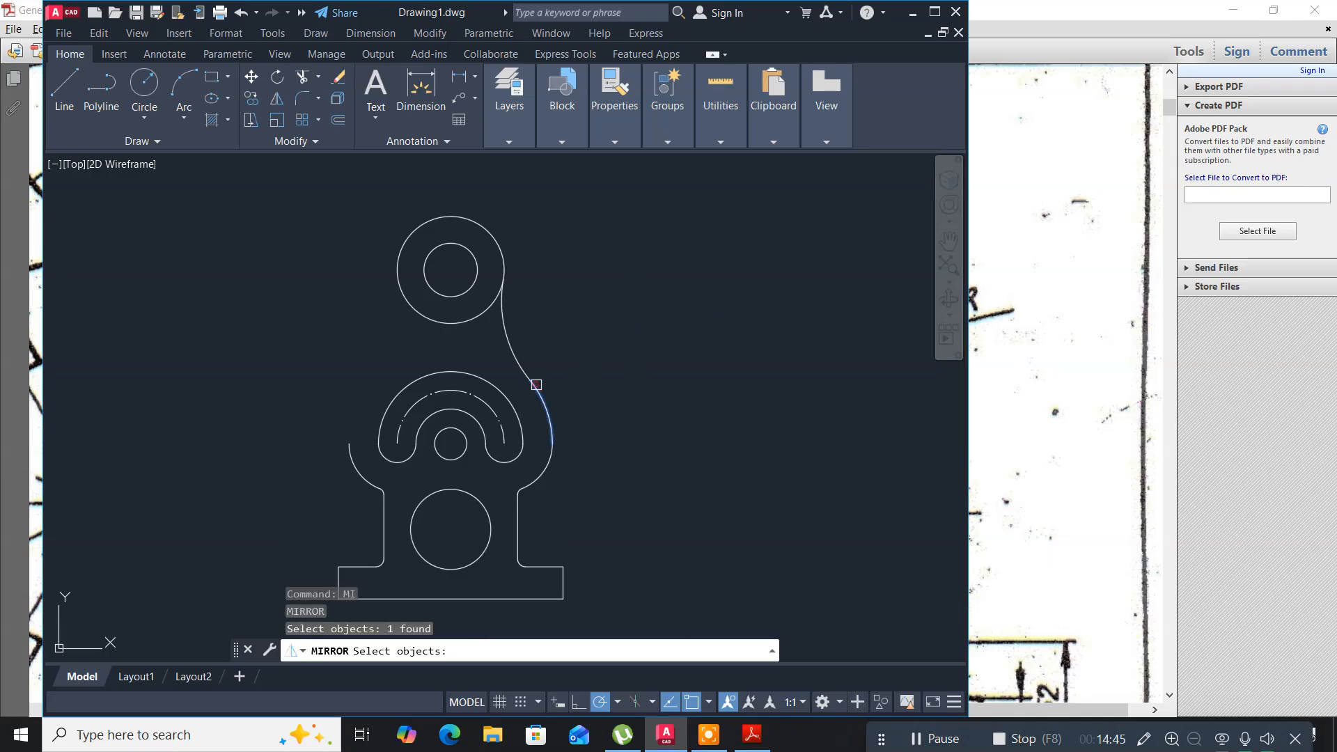
left_click(515, 359)
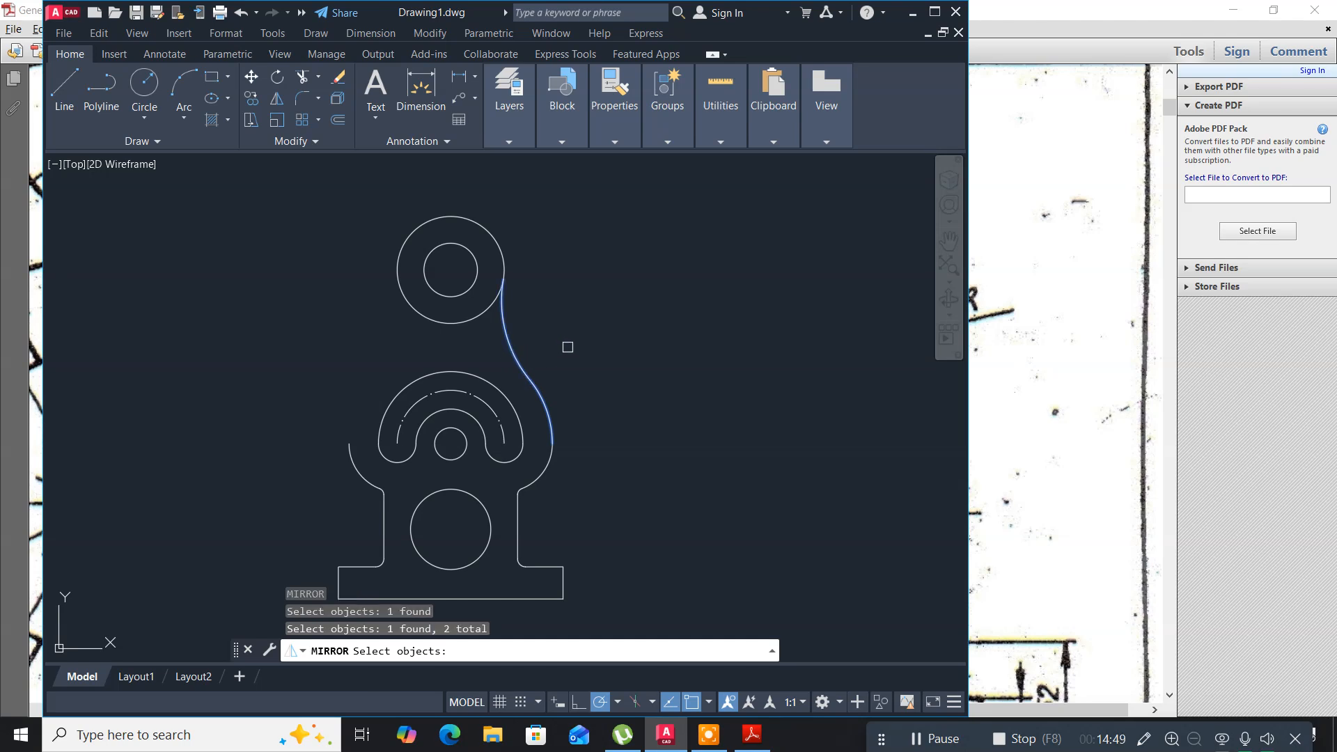
key("Return")
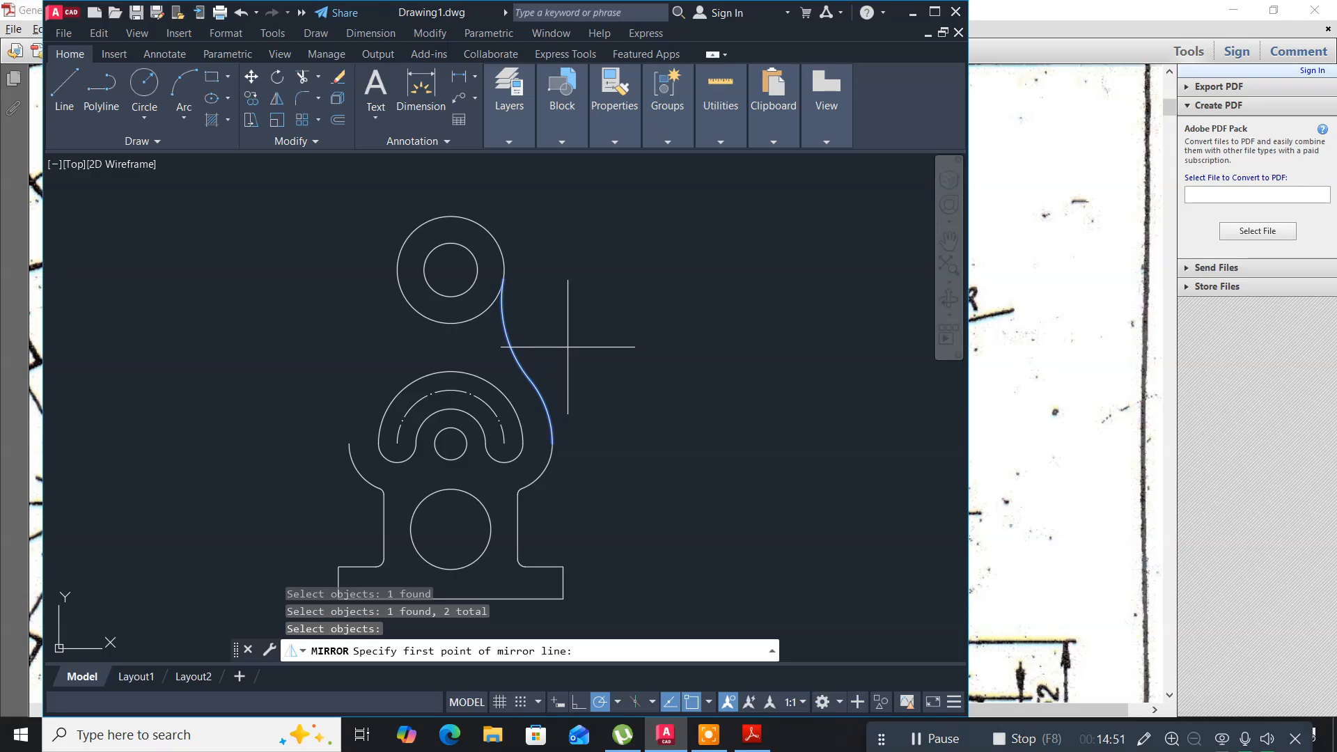
left_click(450, 442)
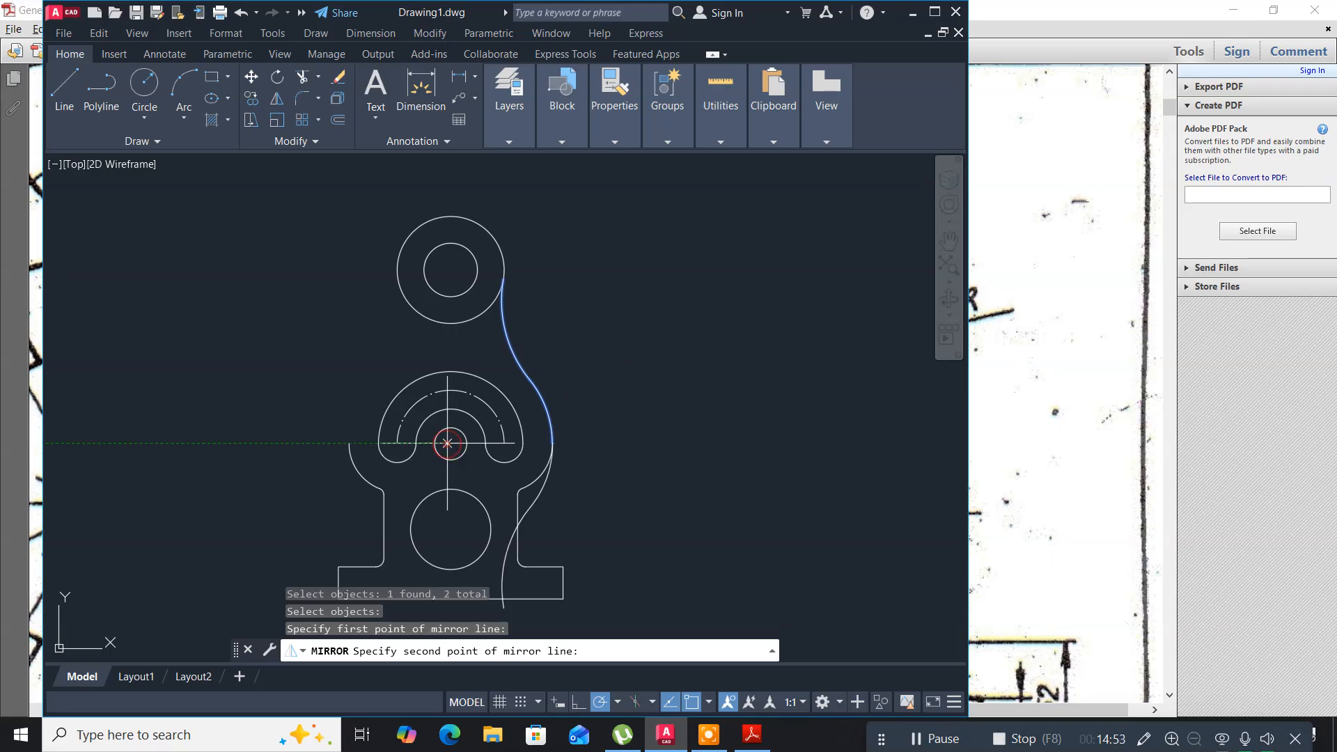
left_click(448, 325)
key("Return")
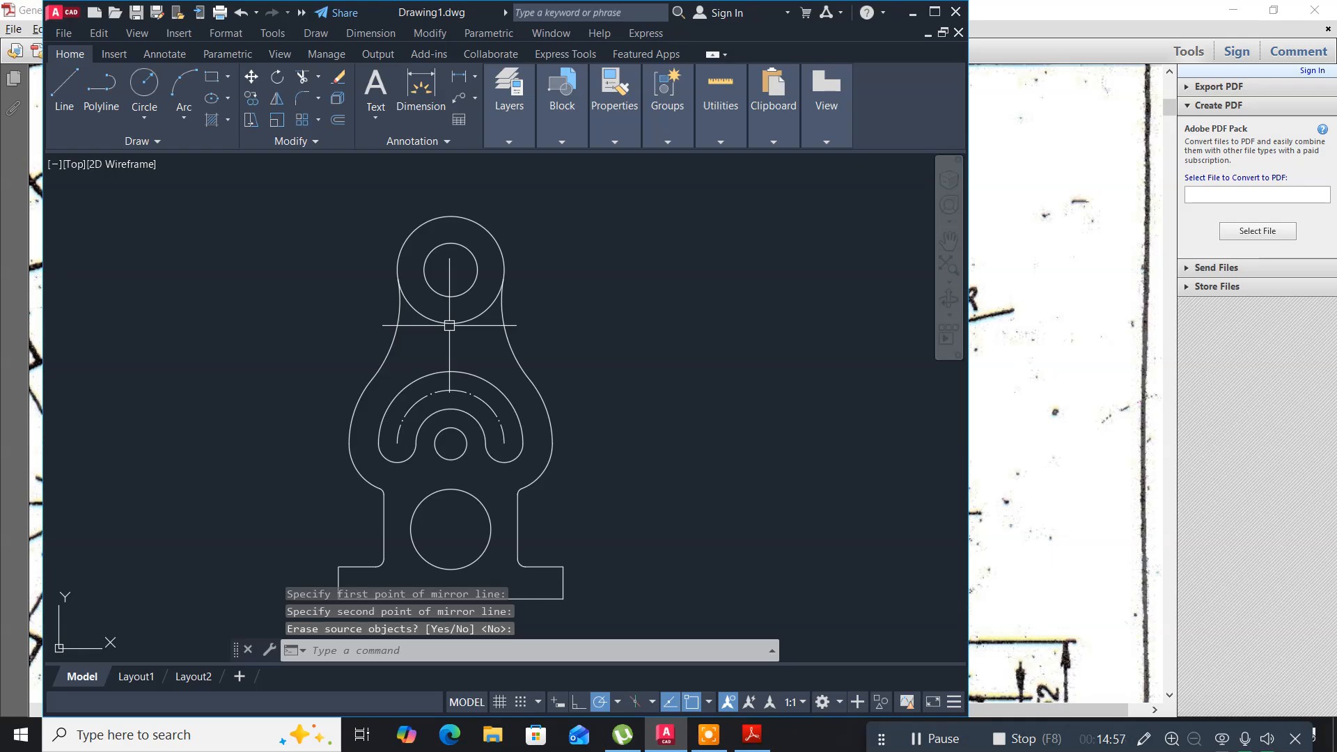
Trim away the lower part of the radius 40 circle between the two radius 94 arcs.
type("tr")
key("Return")
left_click(513, 363)
left_click_drag(474, 337, 459, 311)
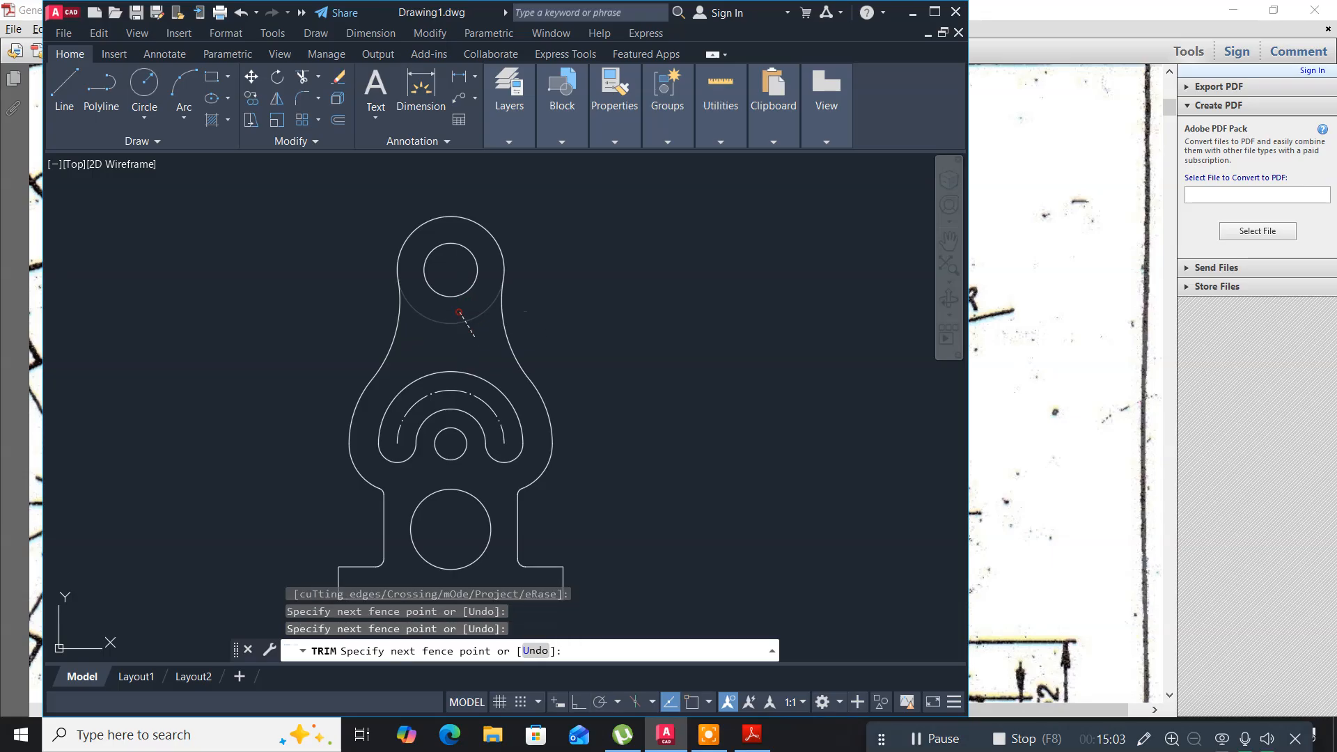
key("Escape")
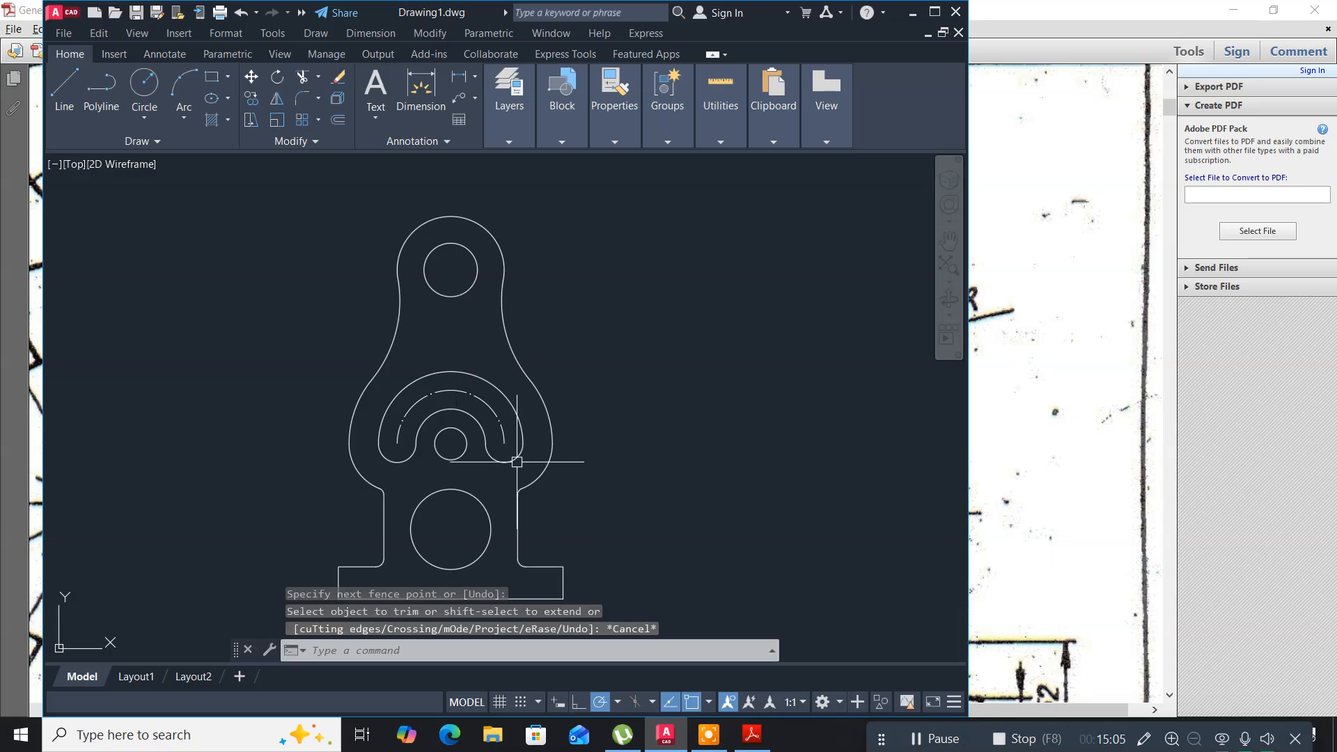
Compare the outline with the hatched section in the reference PDF and maximize the AutoCAD window.
mouse_move(517, 470)
middle_mouse_down()
mouse_move(533, 421)
mouse_move(530, 435)
middle_mouse_up()
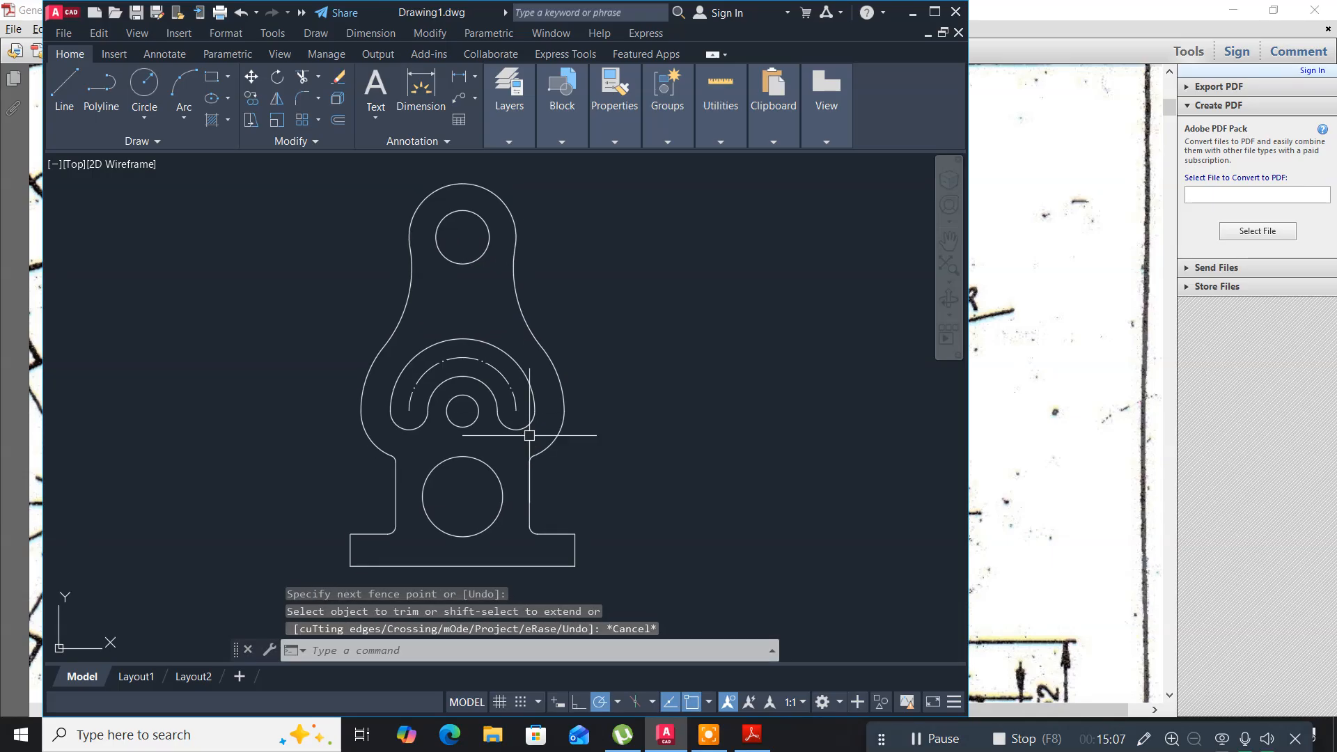
key("alt+Tab")
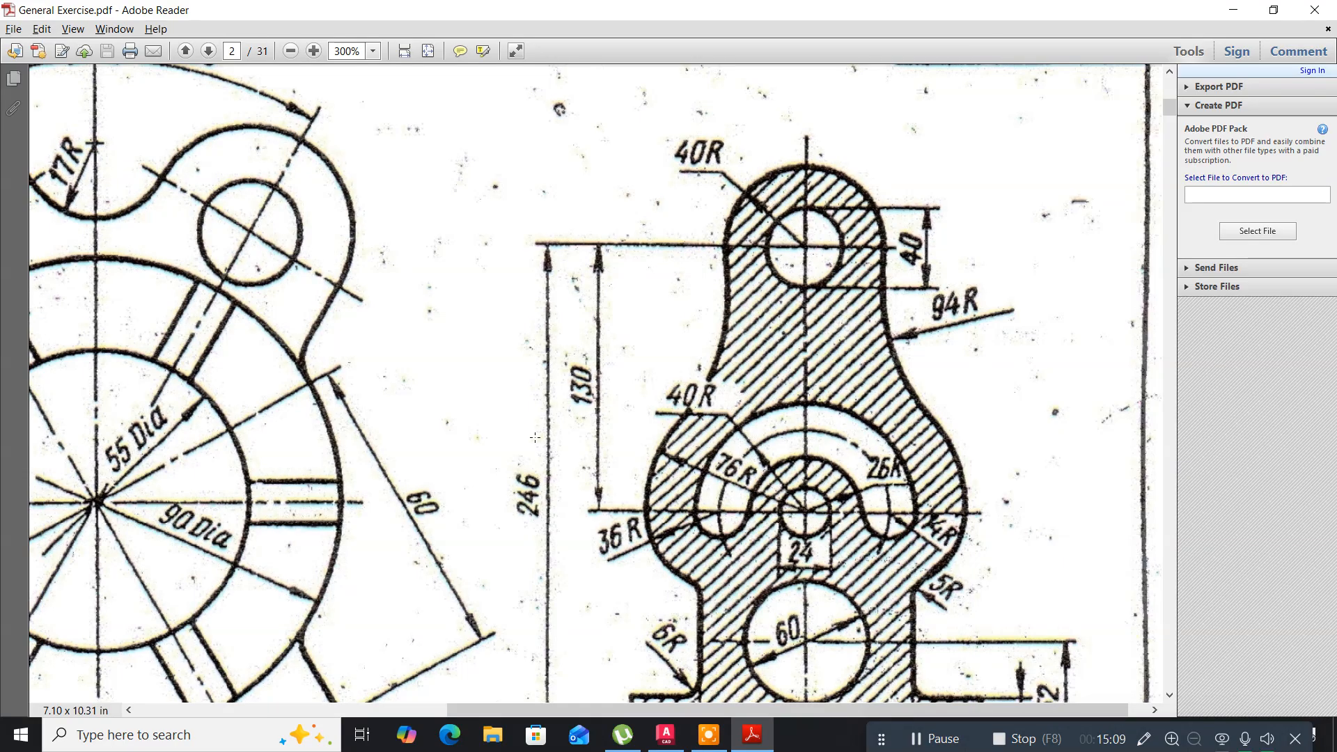
scroll(534, 437, "down", 1)
scroll(535, 437, "down", 1)
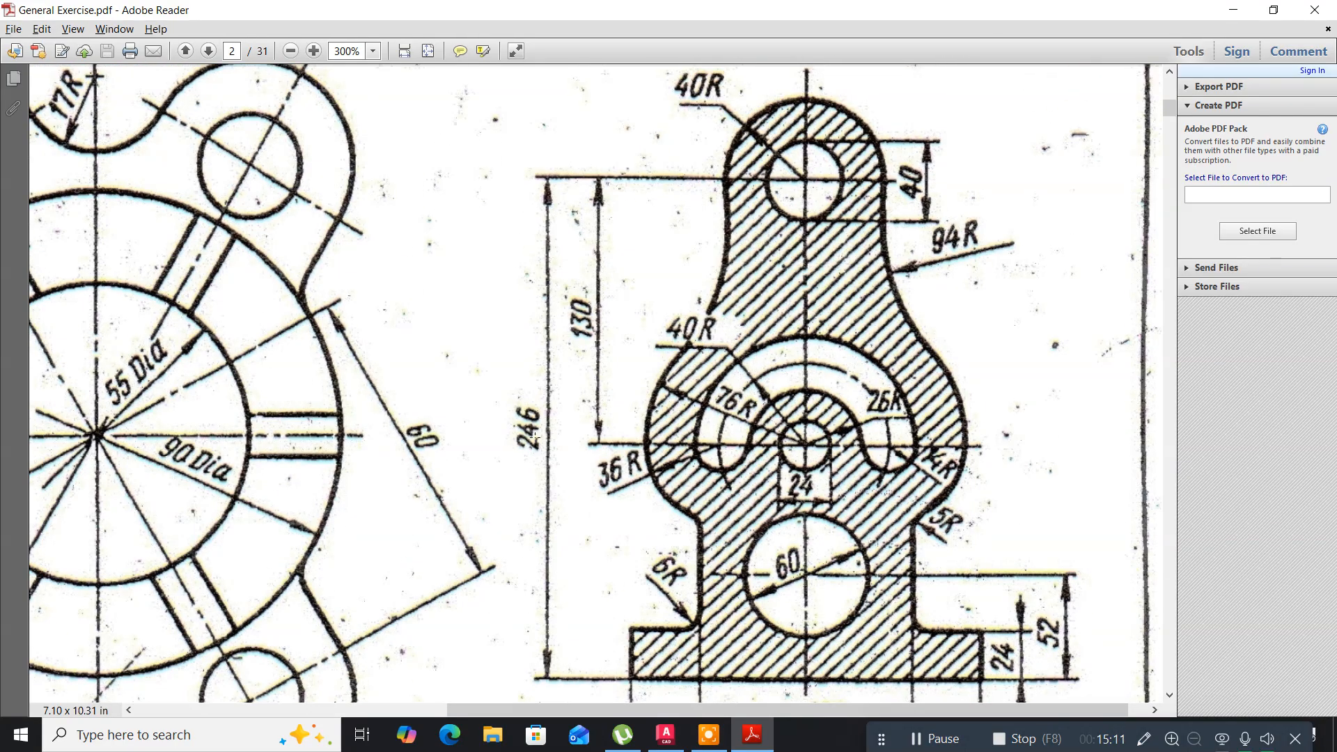
key("alt+Tab")
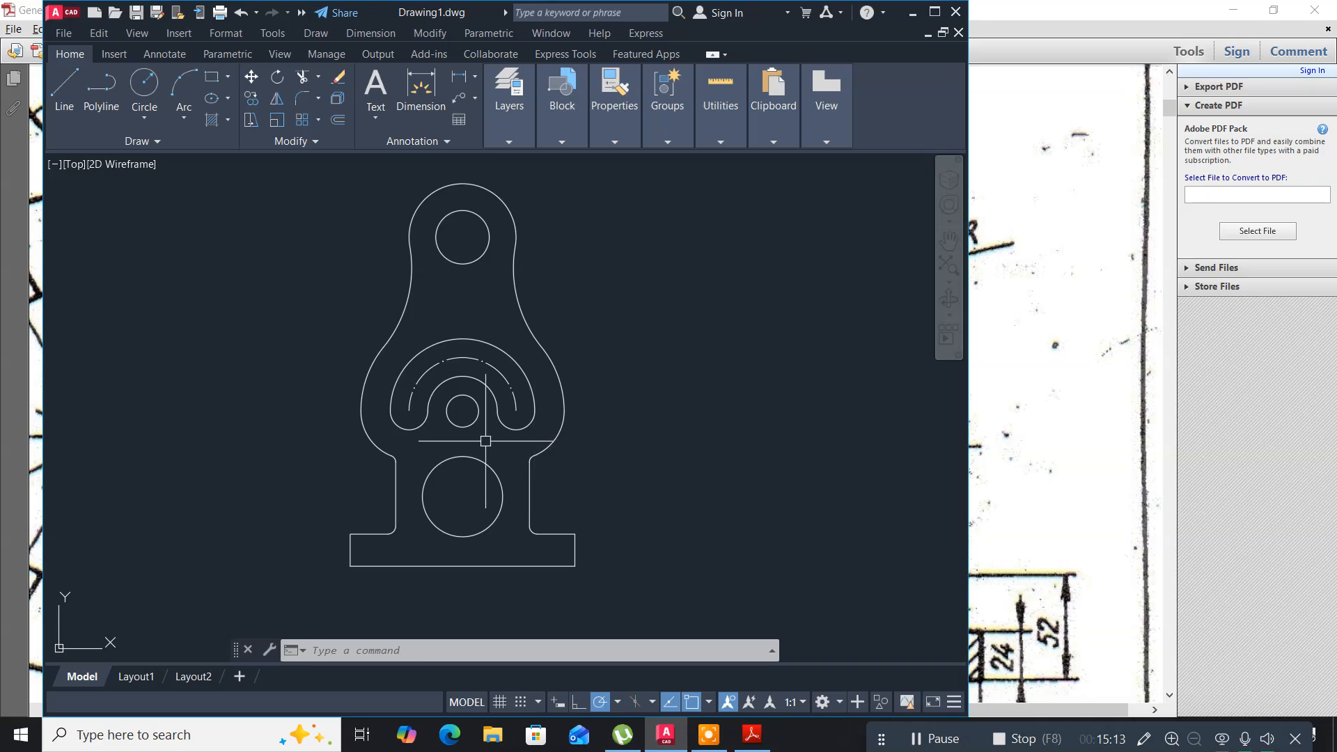
left_click(291, 324)
left_click(247, 410)
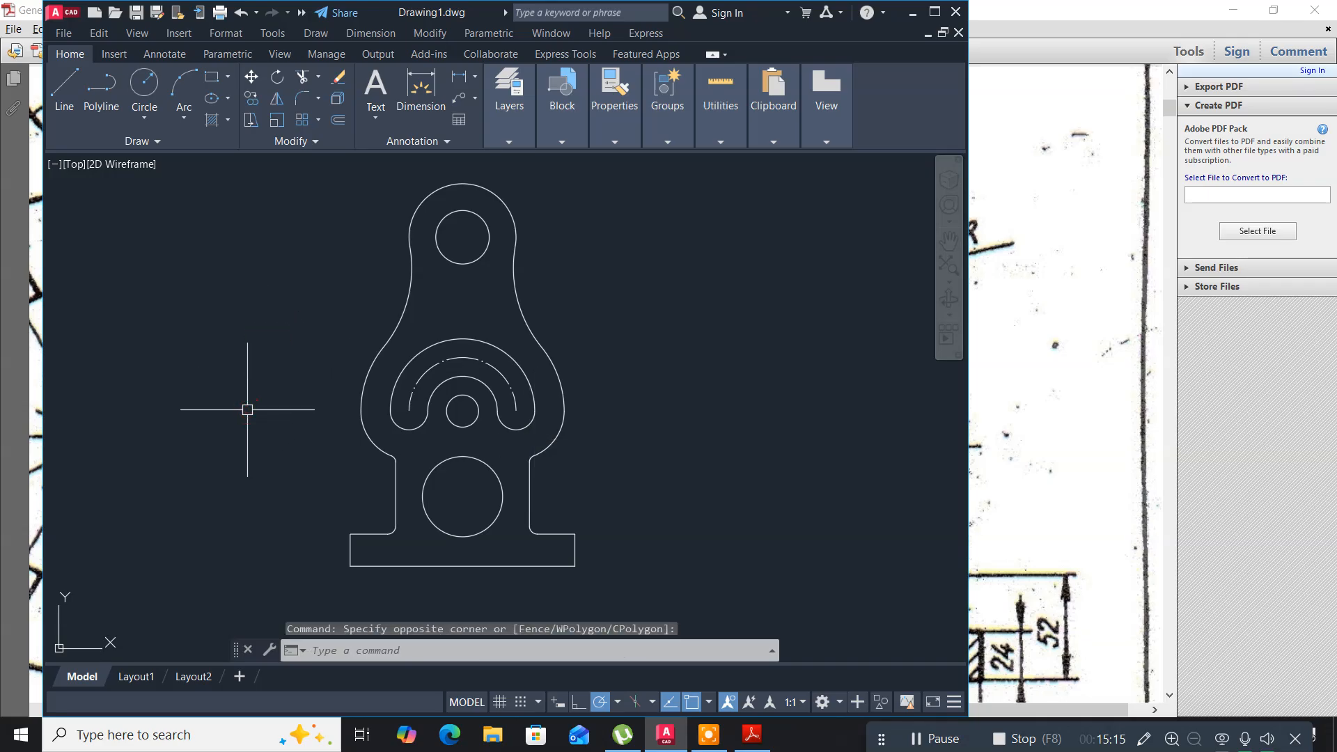
type("h")
key("Return")
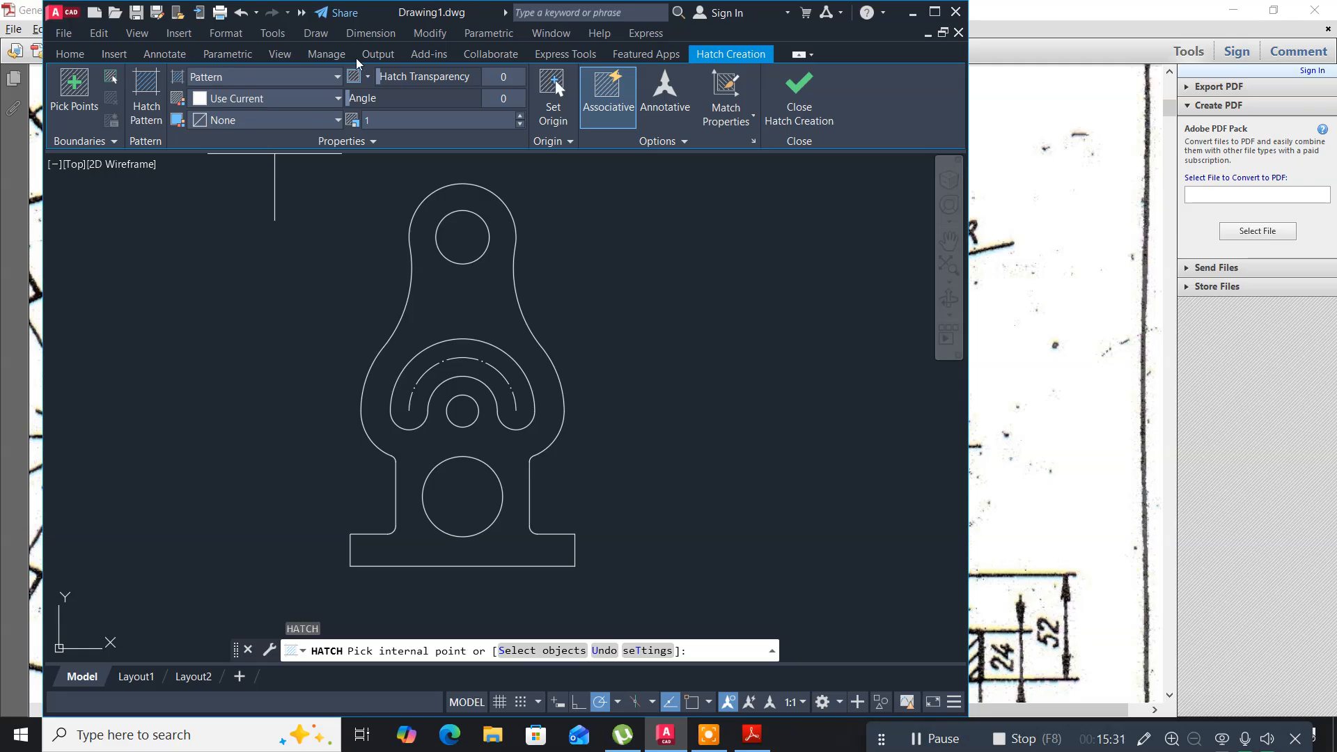
double_click(404, 16)
key("Escape")
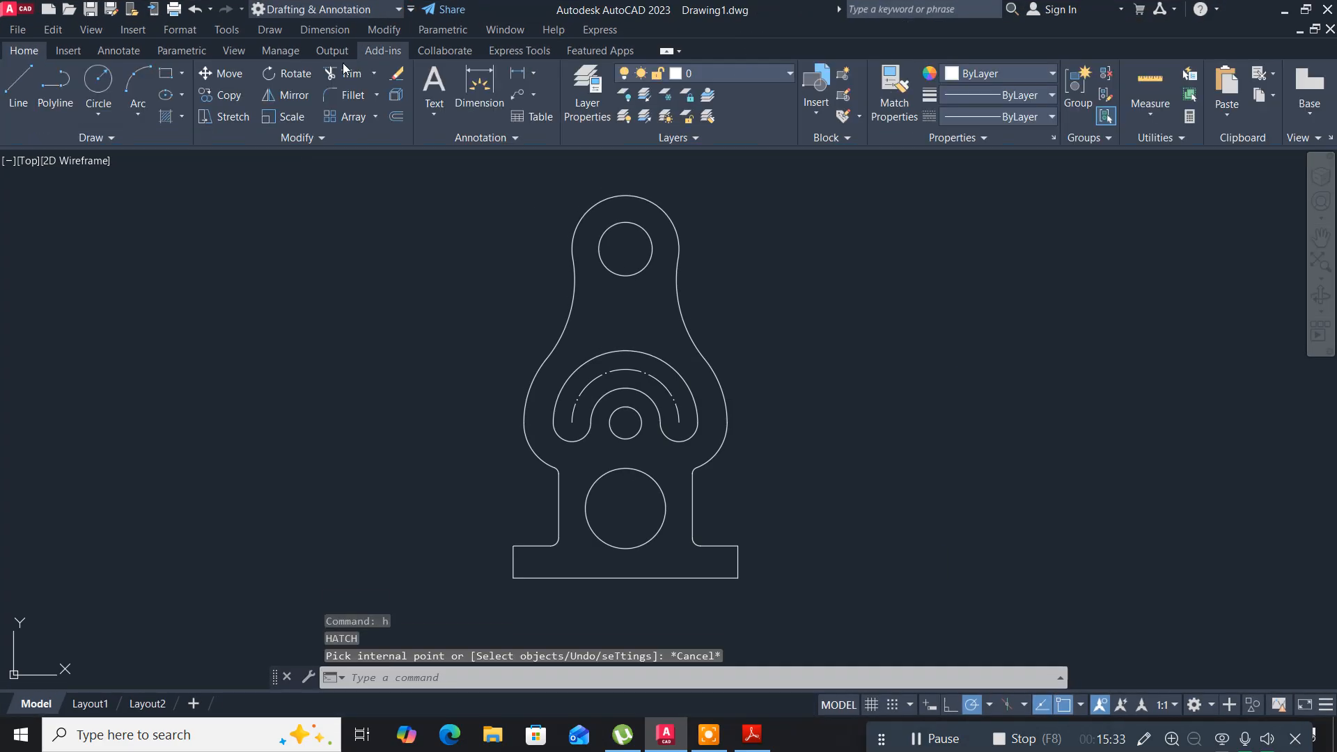
Hatch the part's interior between the outer contour and the holes and slot with the ANSI31 pattern.
left_click(383, 299)
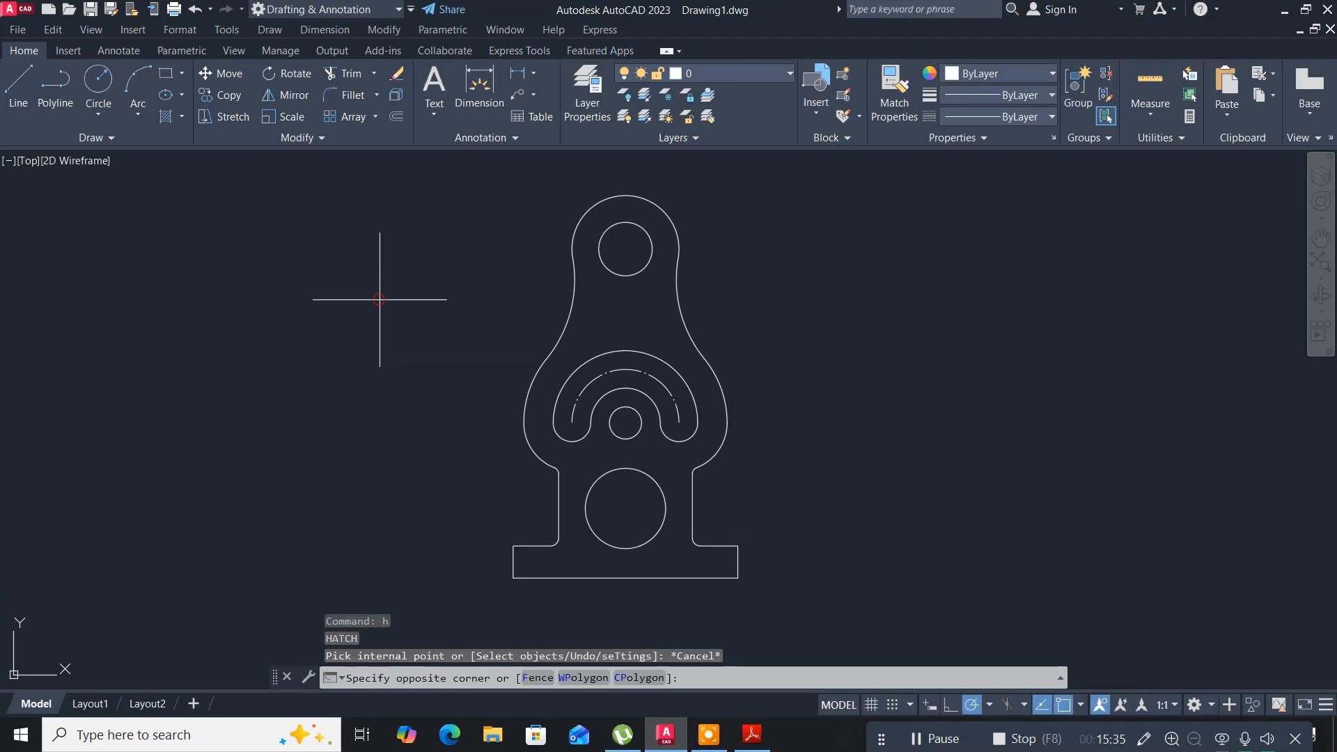
left_click(251, 419)
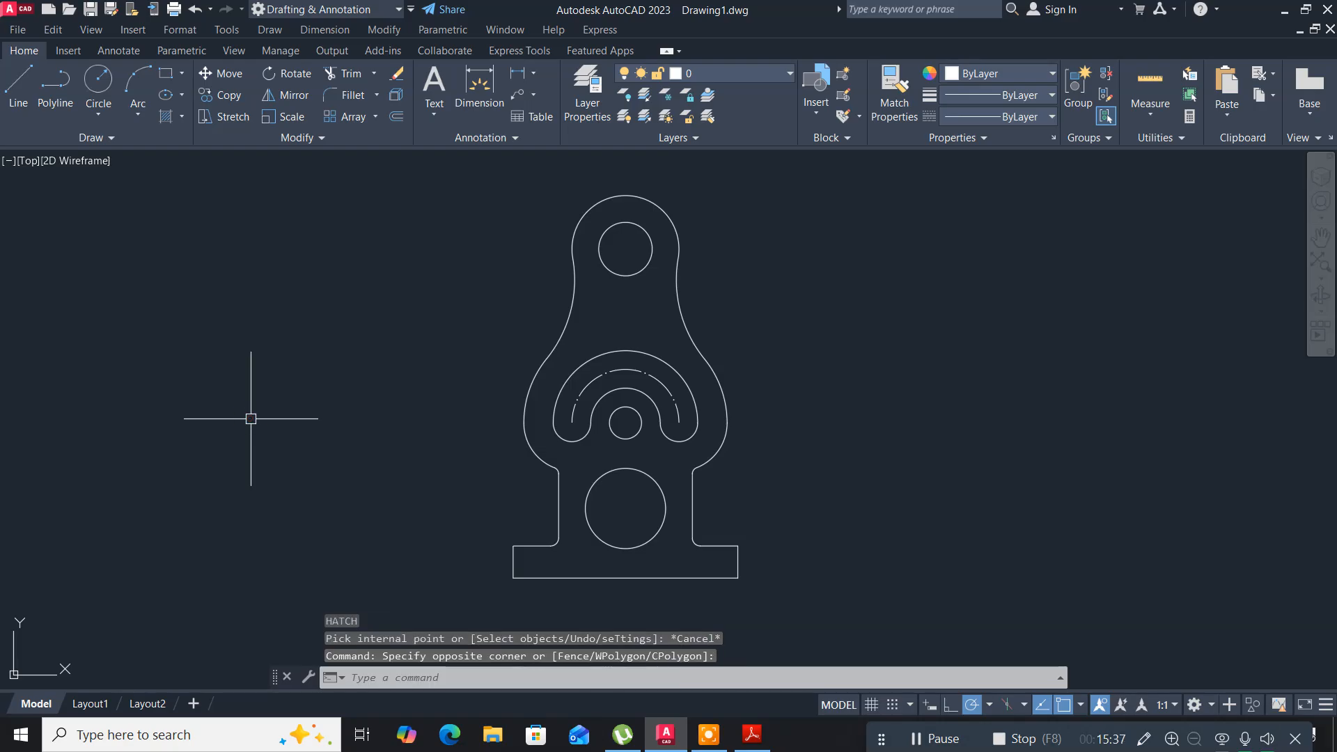
type("h")
key("Return")
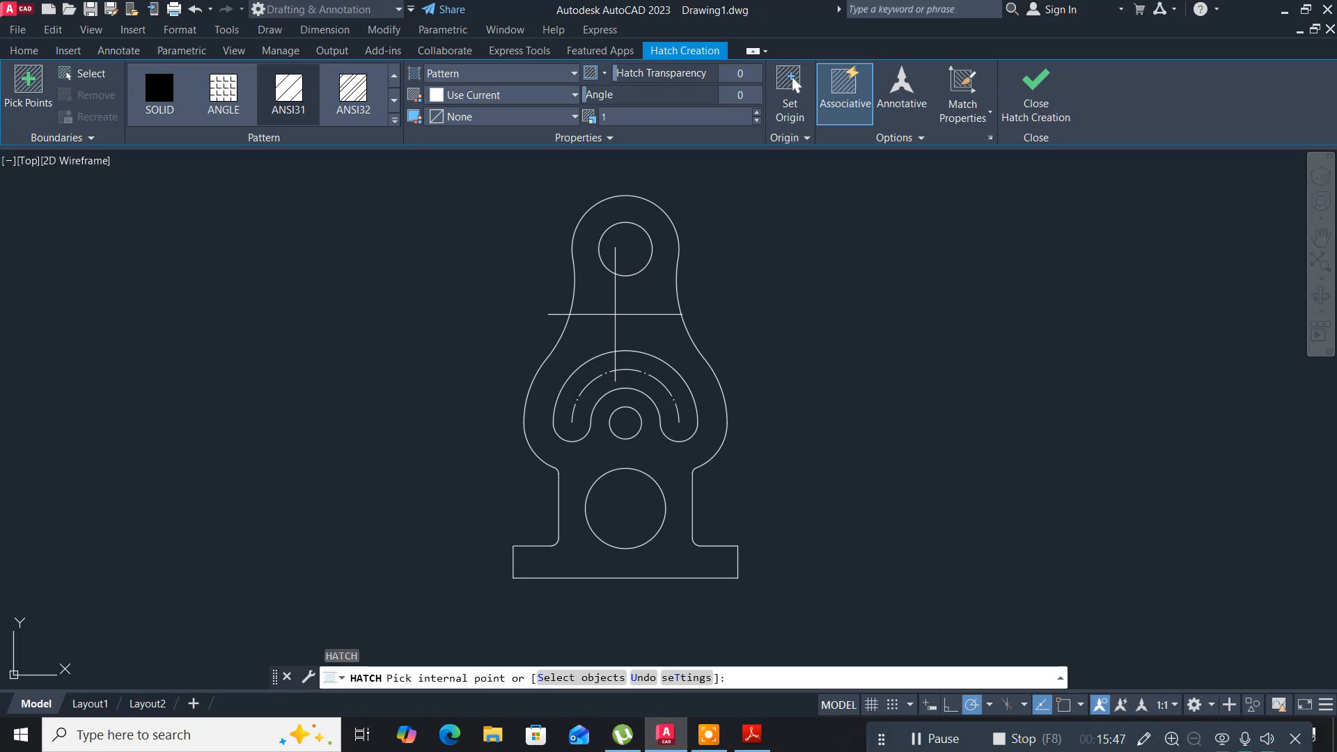
left_click(615, 313)
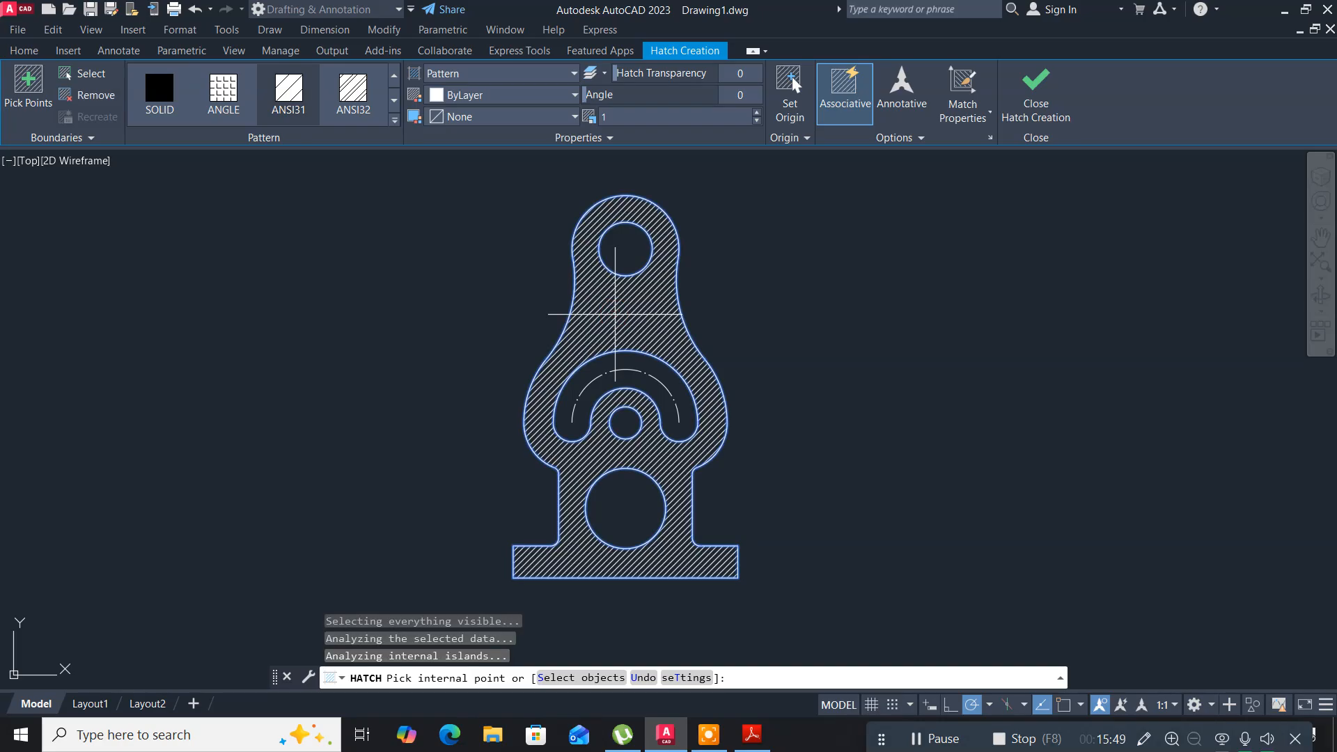
Check the hatch spacing in the reference PDF and, in AutoCAD, set the hatch scale to 2 and finish the hatch.
key("alt+Tab")
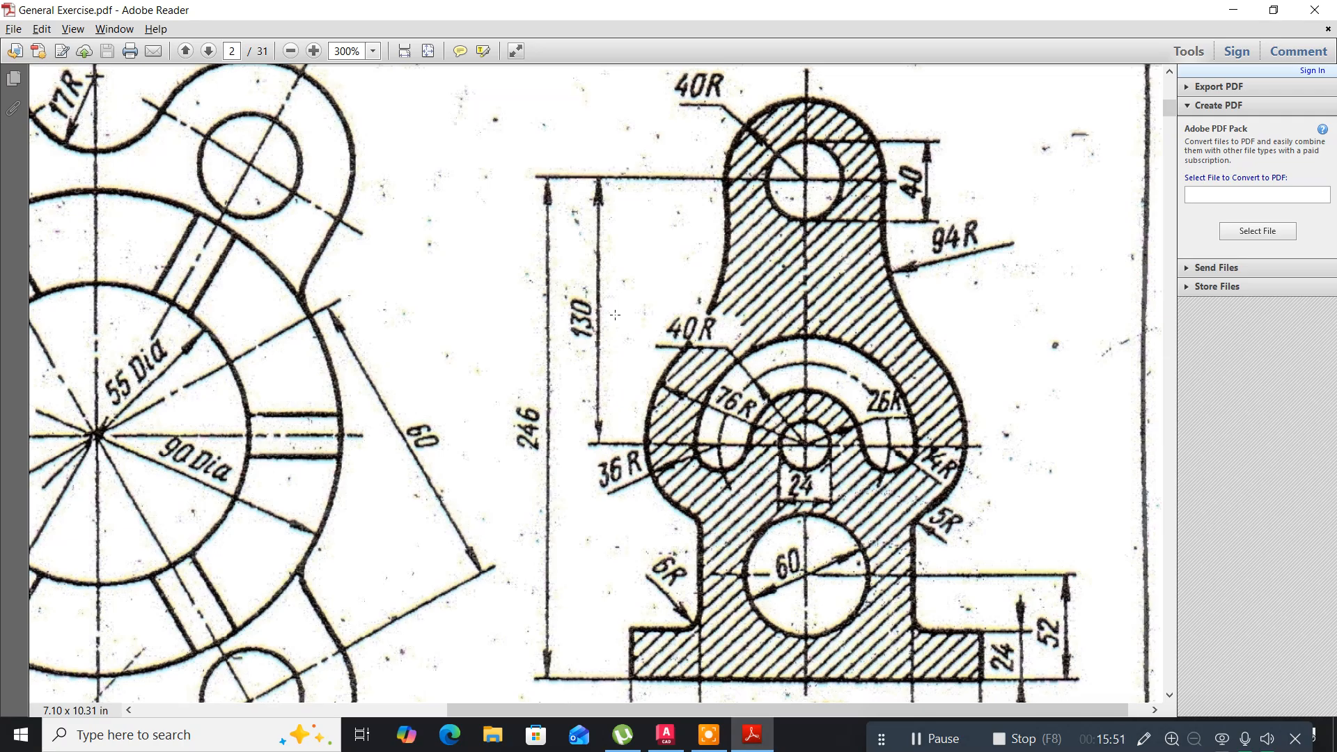
key("alt+Tab")
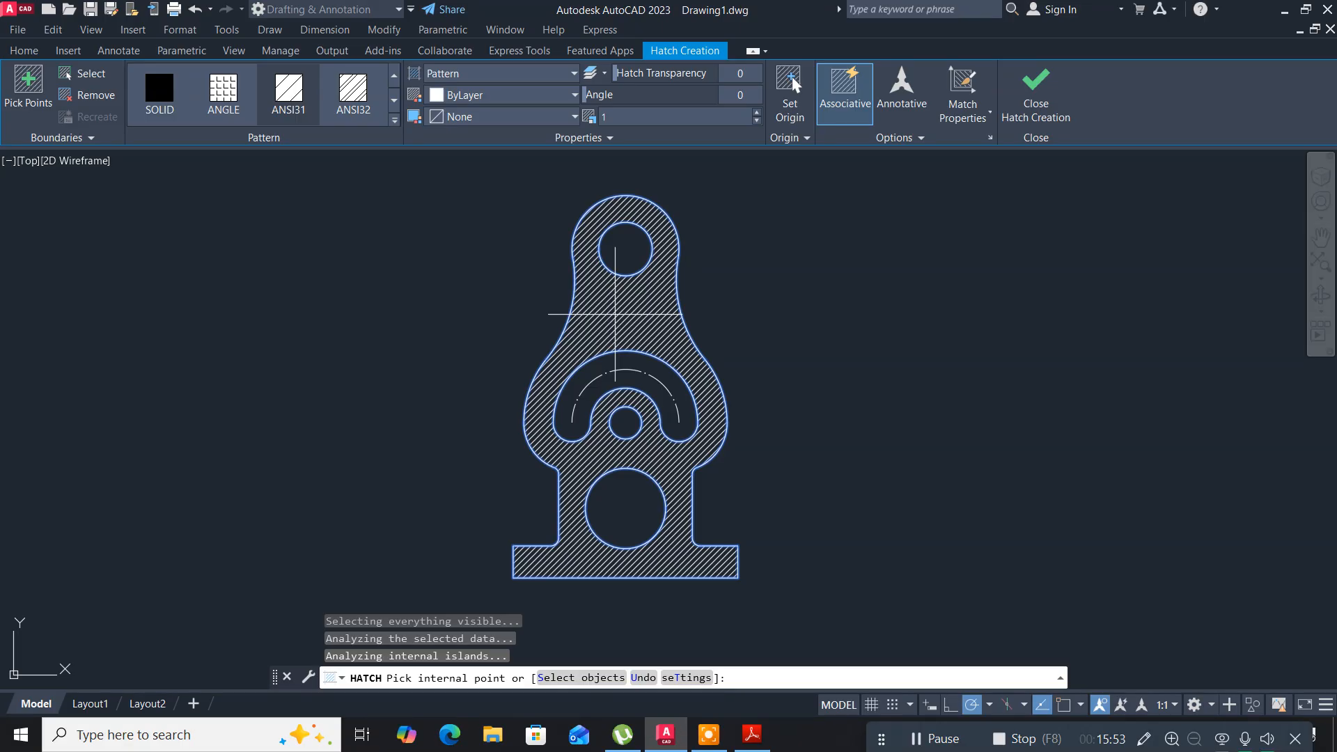
left_click_drag(622, 116, 543, 124)
type("2")
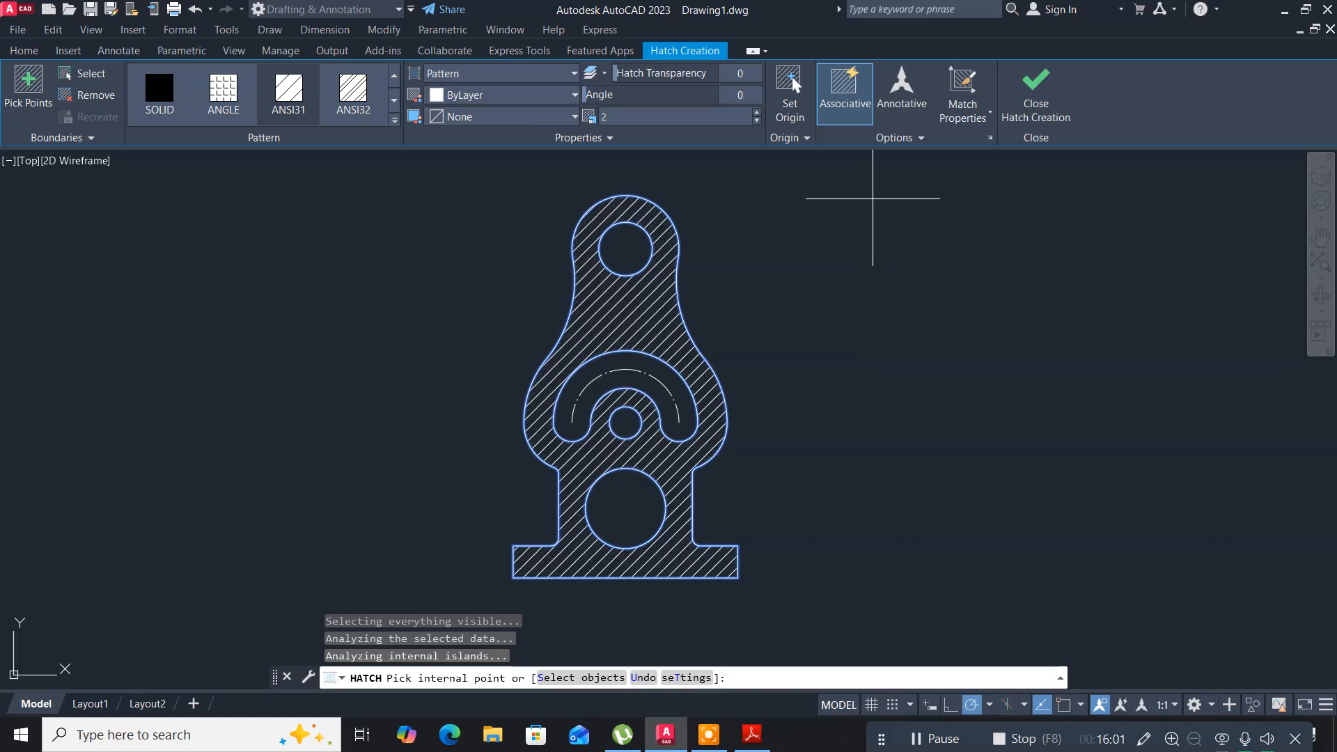
left_click(1055, 105)
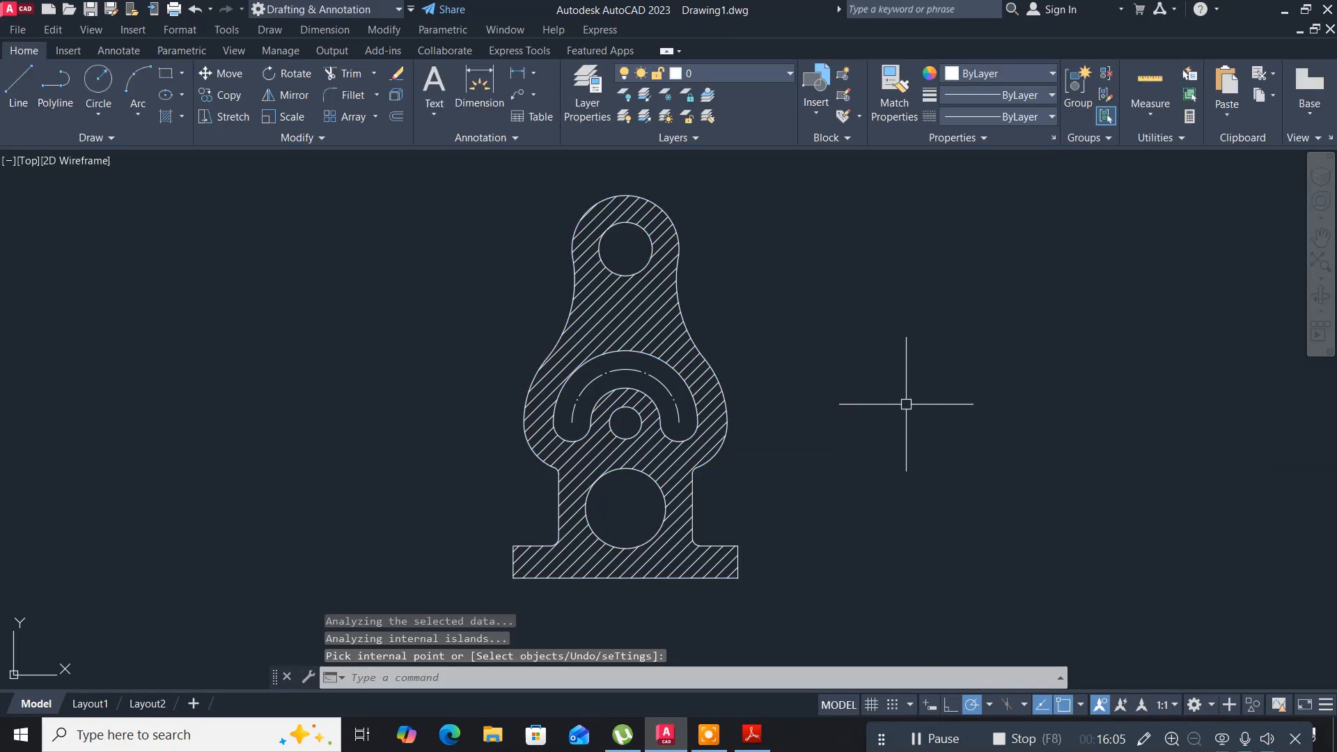